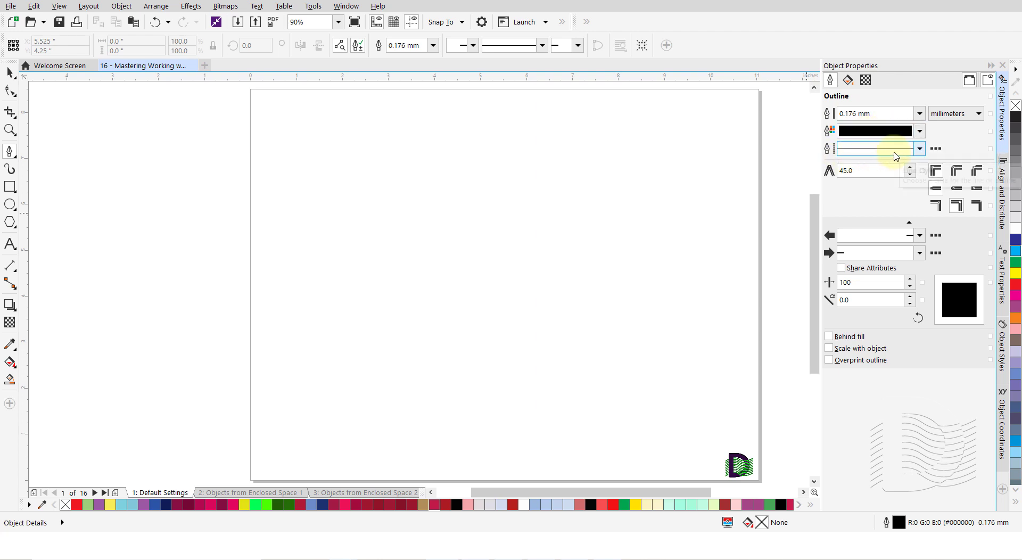
# Step: Draw a straight horizontal line across the upper half of the page with the Pen tool and deselect it
pyautogui.click(849, 81)
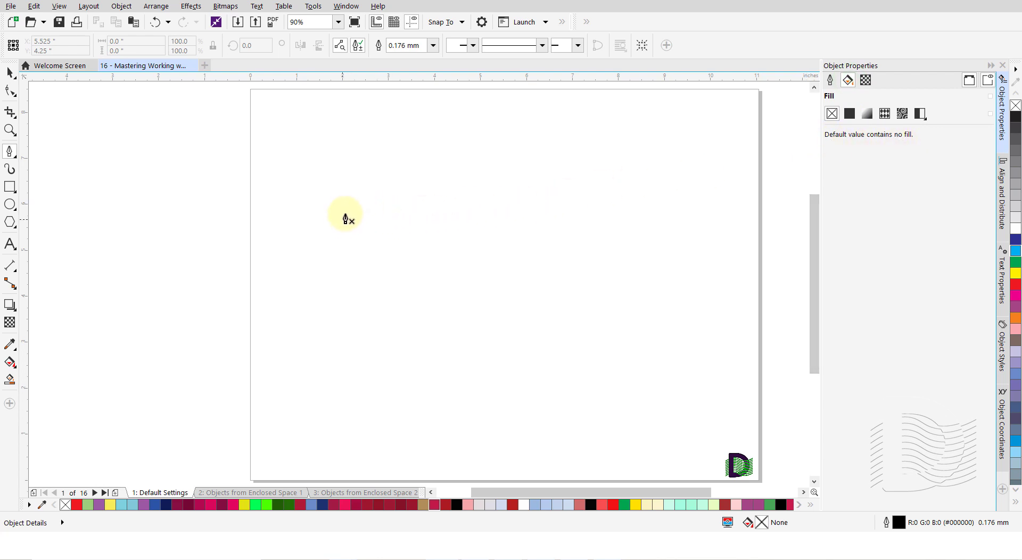
pyautogui.click(332, 207)
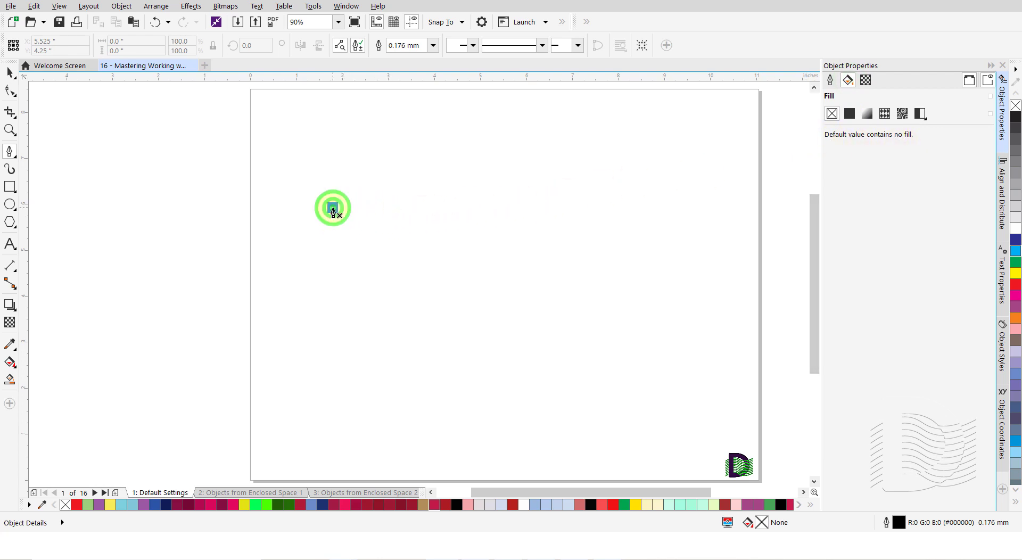
pyautogui.doubleClick(662, 208)
pyautogui.press('space')
pyautogui.click(521, 233)
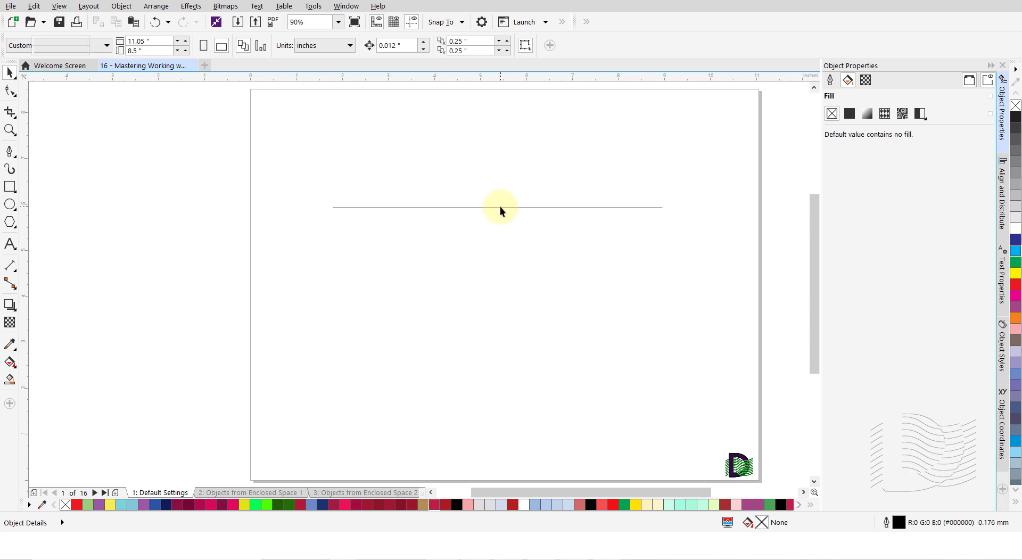
# Step: Draw a wide, shallow rectangle over the middle of the horizontal line and deselect it
pyautogui.press('F6')
pyautogui.moveTo(372, 181)
pyautogui.mouseDown()
pyautogui.moveTo(388, 209)
pyautogui.moveTo(461, 231)
pyautogui.moveTo(619, 232)
pyautogui.mouseUp()
pyautogui.press('space')
pyautogui.click(576, 251)
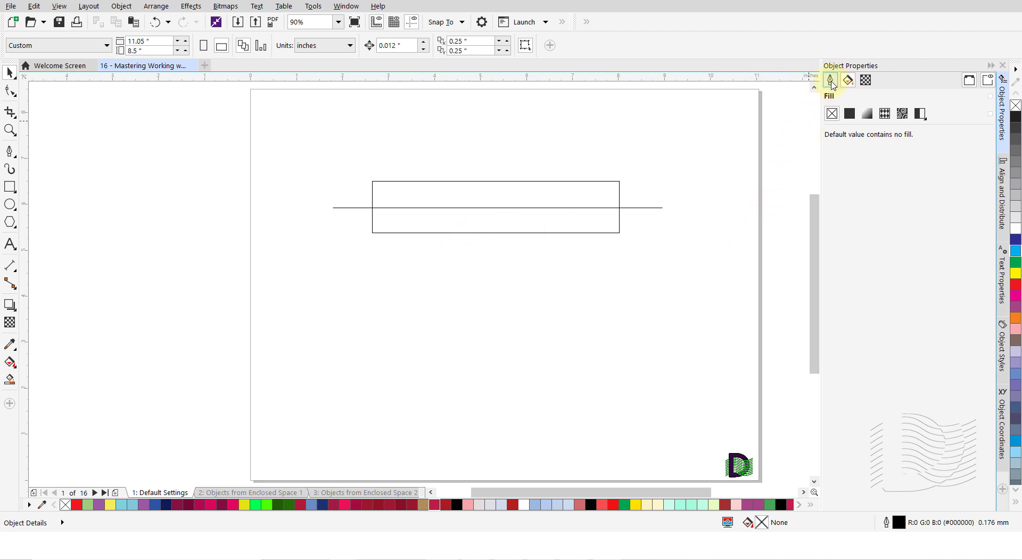
# Step: Set the document's default outline width for graphic objects to 1.0 mm
pyautogui.click(830, 81)
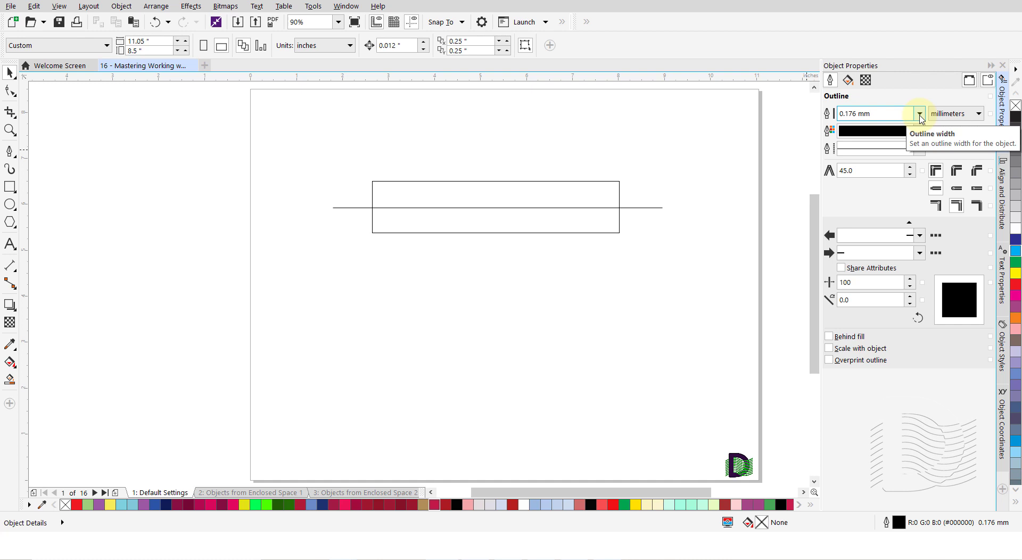
pyautogui.click(920, 115)
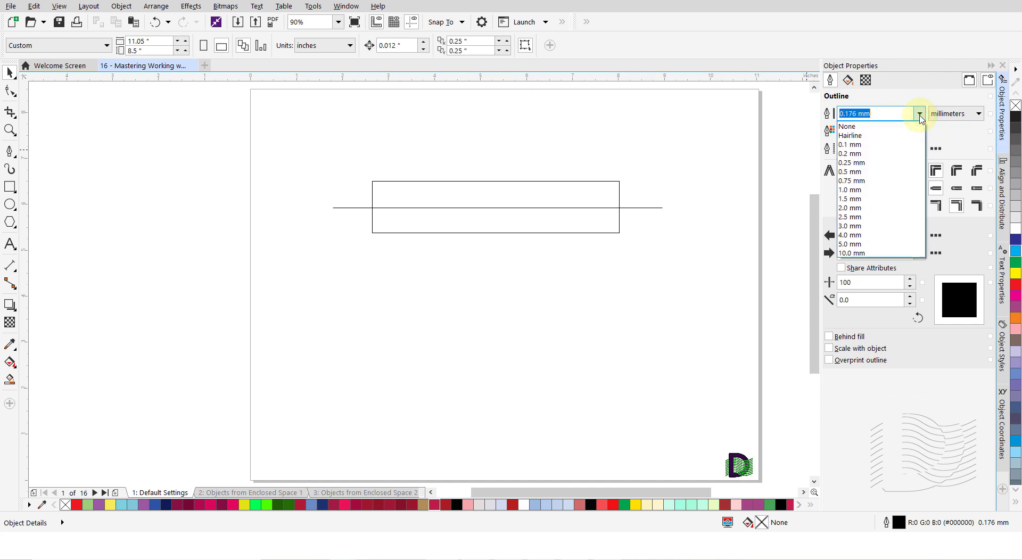
pyautogui.click(860, 190)
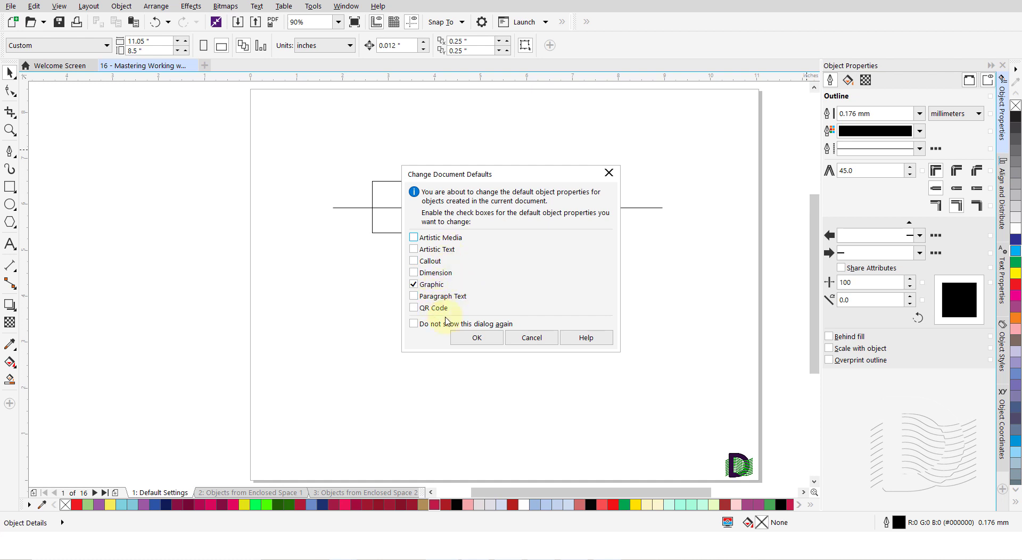
pyautogui.click(476, 338)
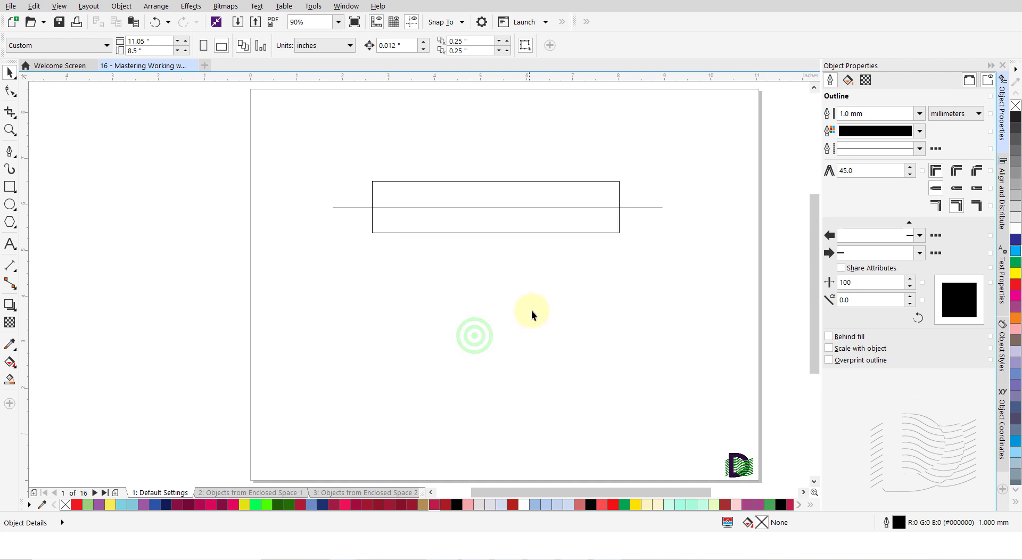
# Step: Set the default outline color for graphic objects to dark green #1F5E04 by sampling it from the document palette
pyautogui.click(920, 132)
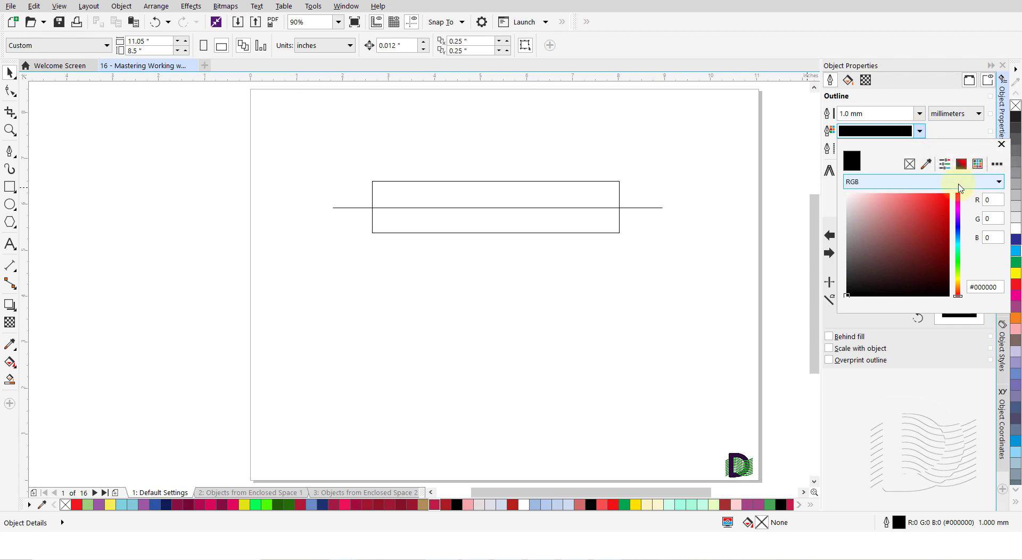
pyautogui.click(926, 165)
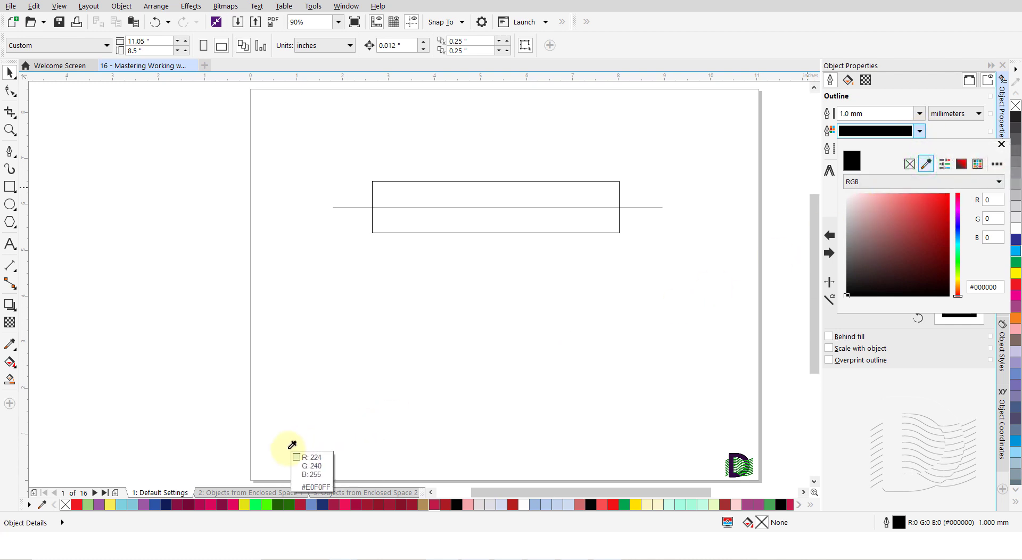
pyautogui.click(277, 505)
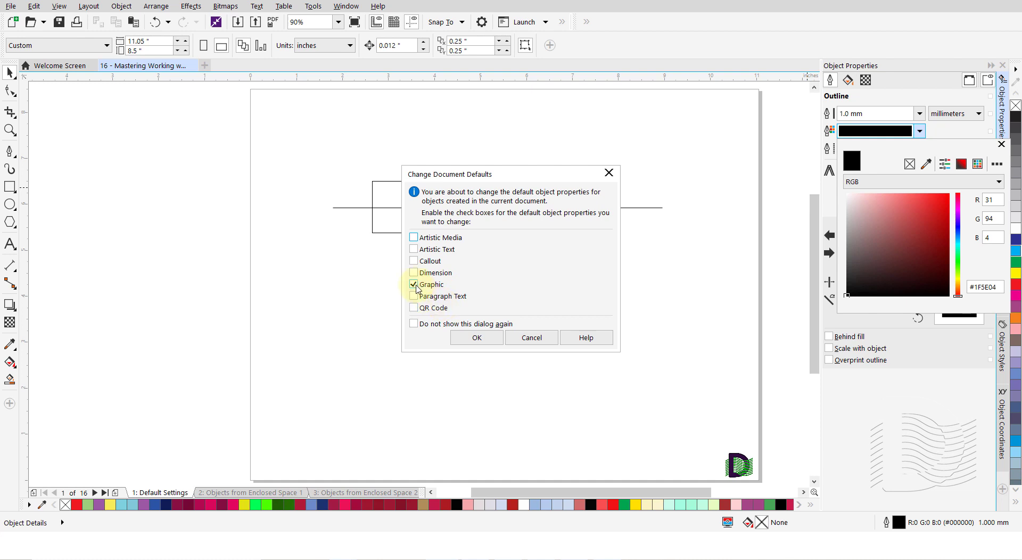
pyautogui.click(477, 338)
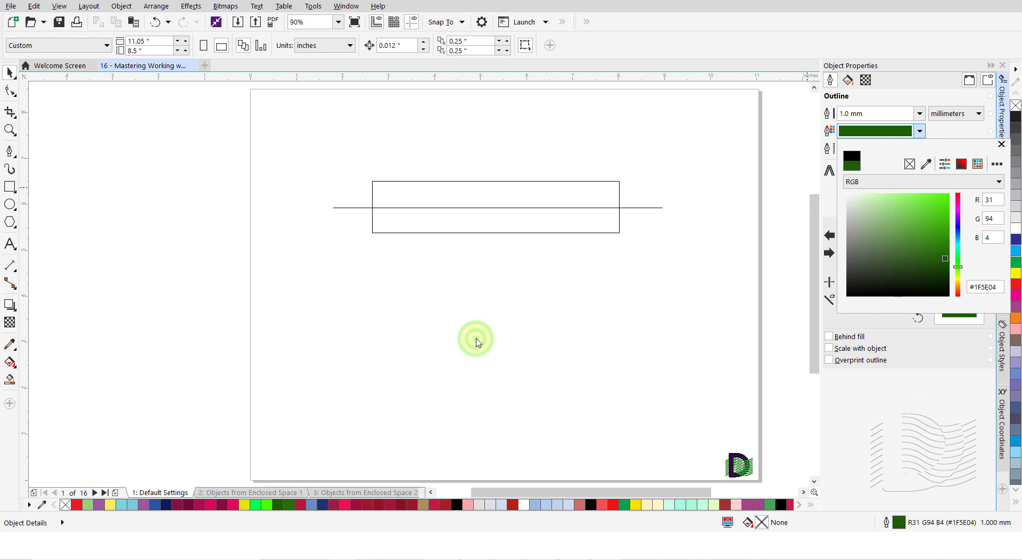
pyautogui.click(1000, 144)
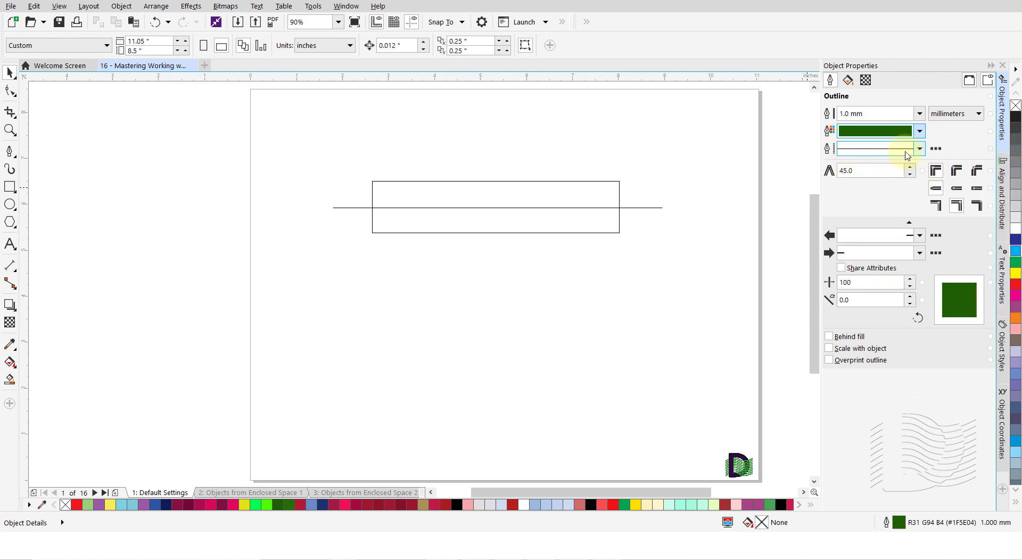
# Step: Set the default fill for graphic objects to a vector pattern fill using the personal blue_dots pattern
pyautogui.click(848, 83)
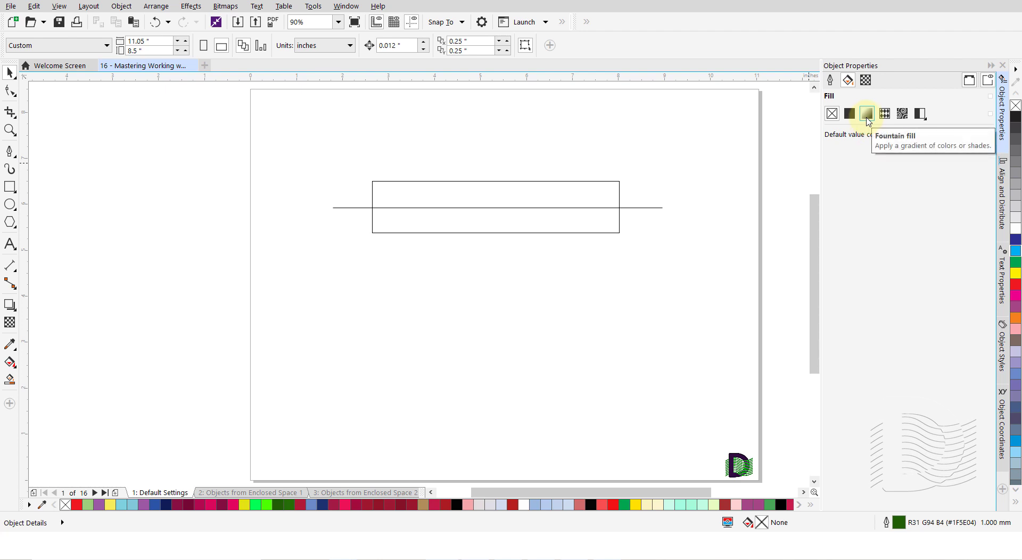
pyautogui.click(884, 114)
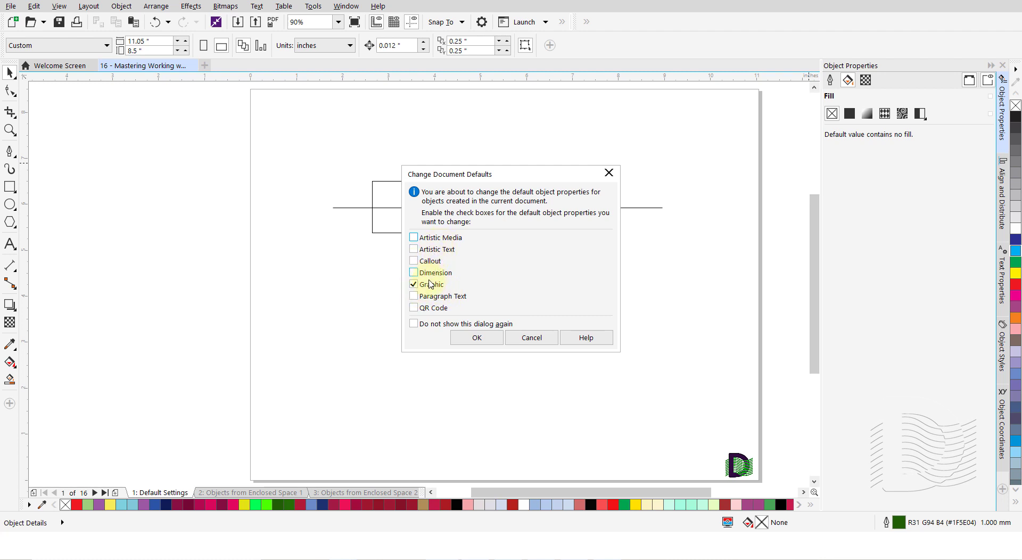
pyautogui.click(476, 339)
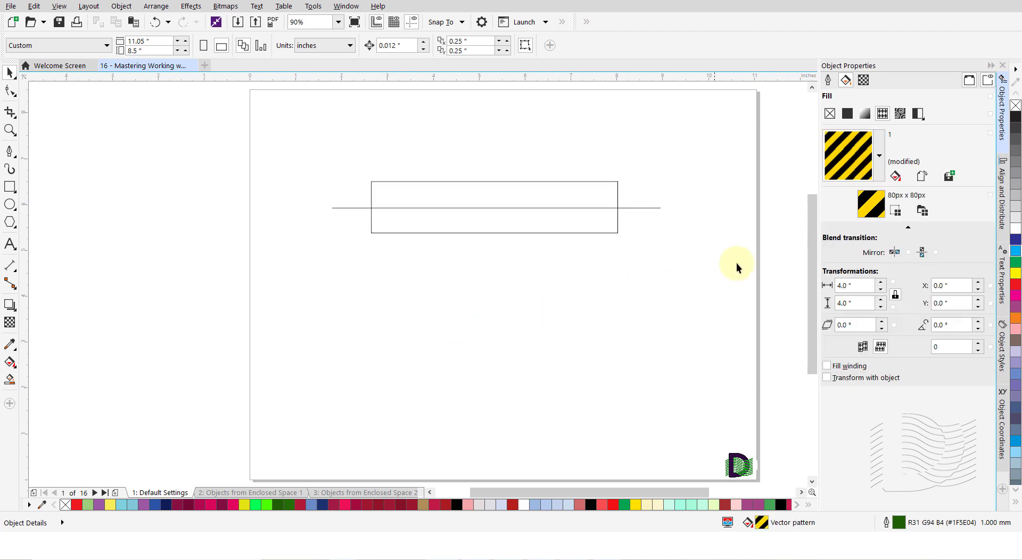
pyautogui.click(880, 158)
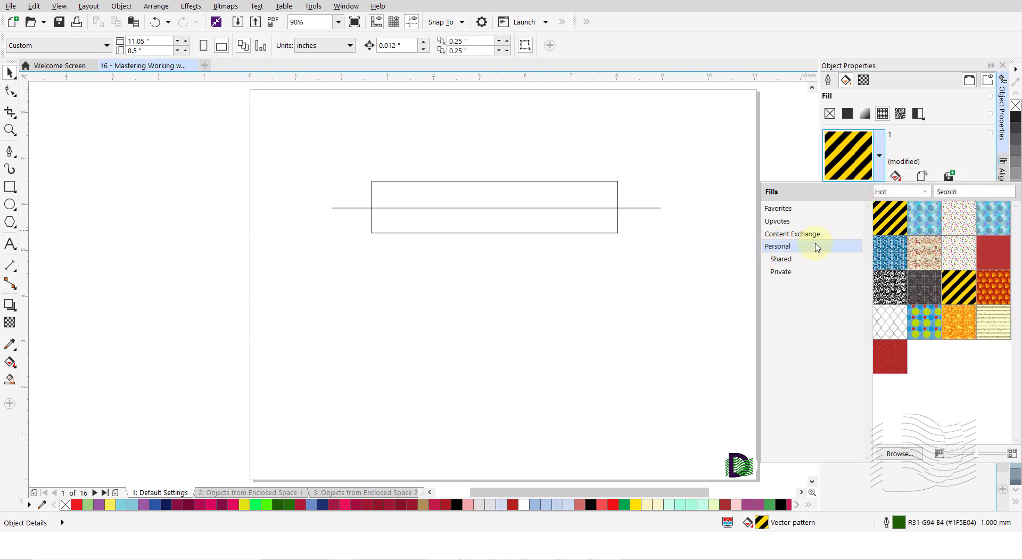
pyautogui.moveTo(925, 219)
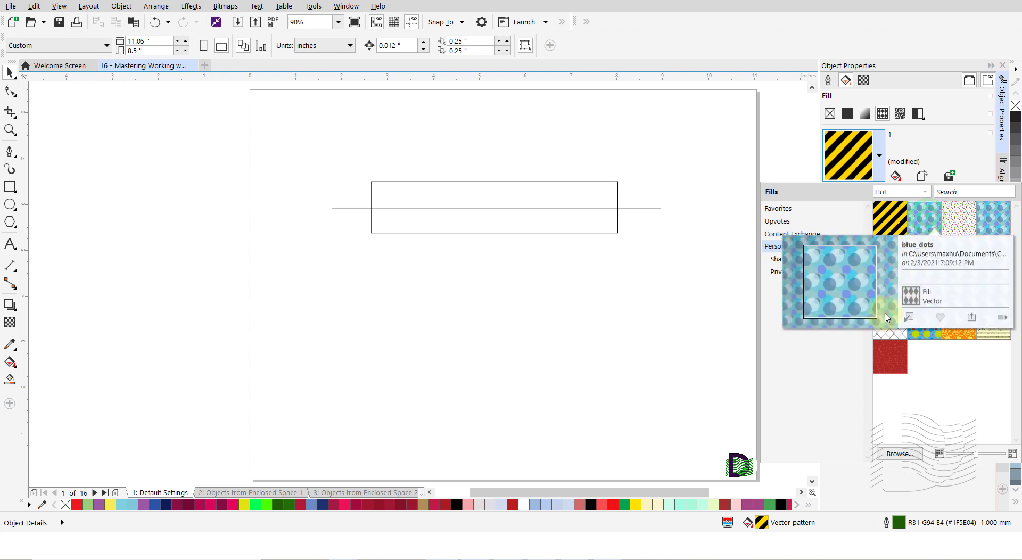
pyautogui.click(909, 318)
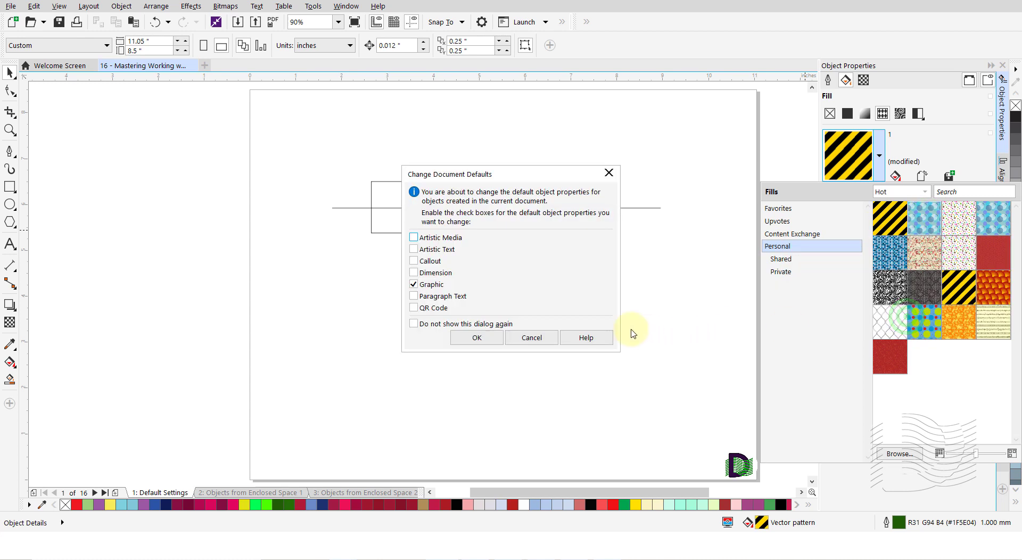
pyautogui.click(473, 338)
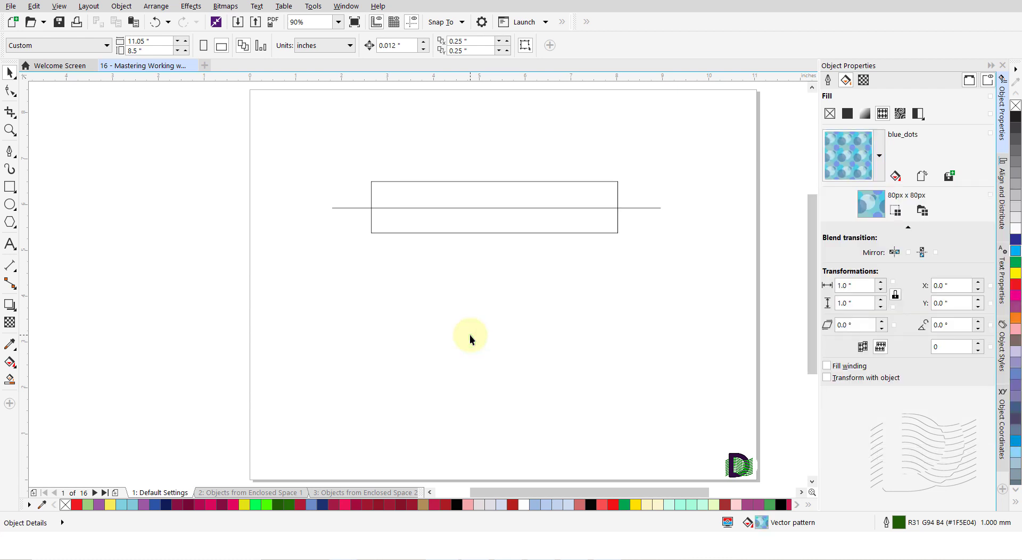
# Step: Draw a second horizontal line across the lower half of the page with the Pen tool and deselect it
pyautogui.click(10, 151)
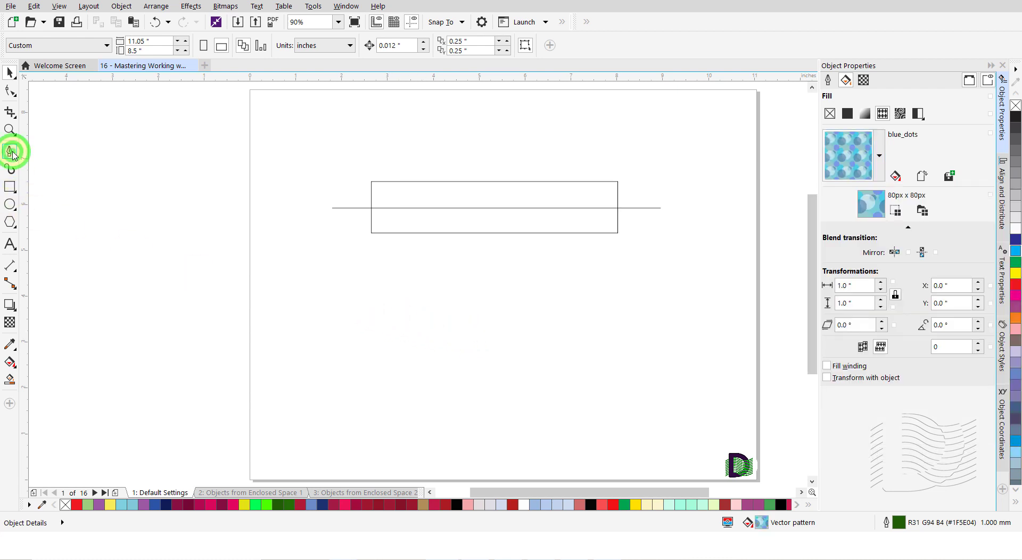
pyautogui.click(340, 348)
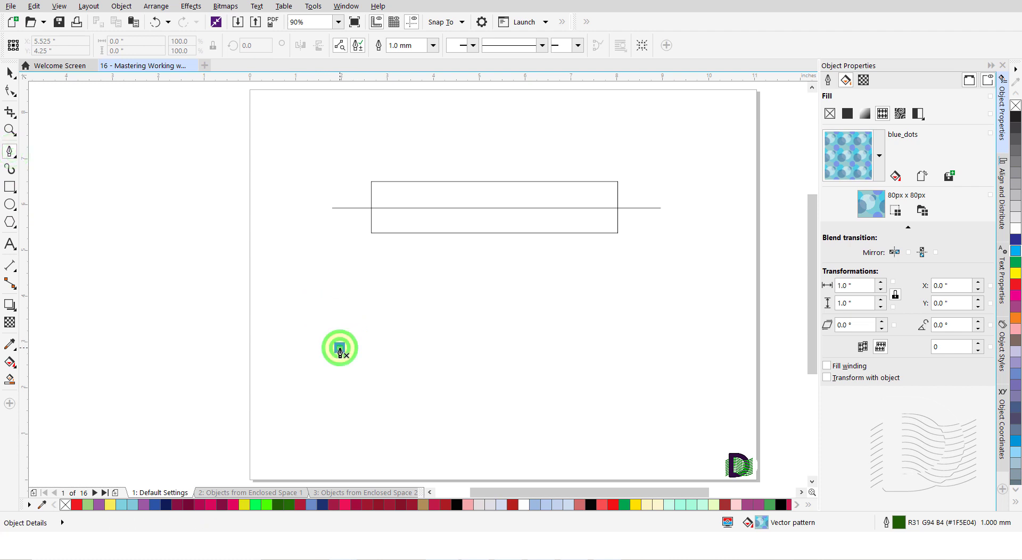
pyautogui.doubleClick(669, 349)
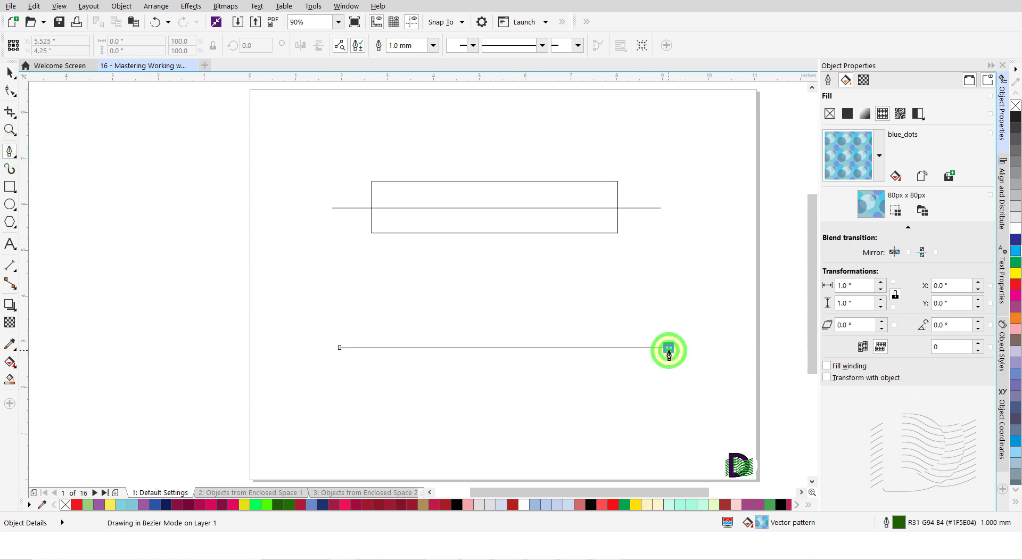
pyautogui.press('space')
pyautogui.click(517, 380)
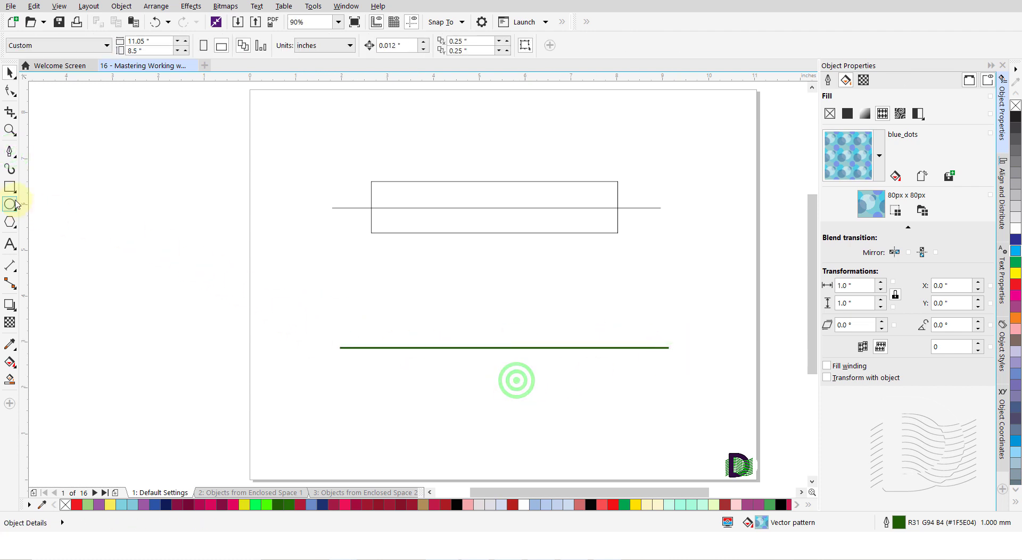
# Step: Draw a rectangle about 5.8 by 1.06 inches over the lower line and deselect it
pyautogui.click(9, 186)
pyautogui.moveTo(371, 325); pyautogui.dragTo(639, 374)
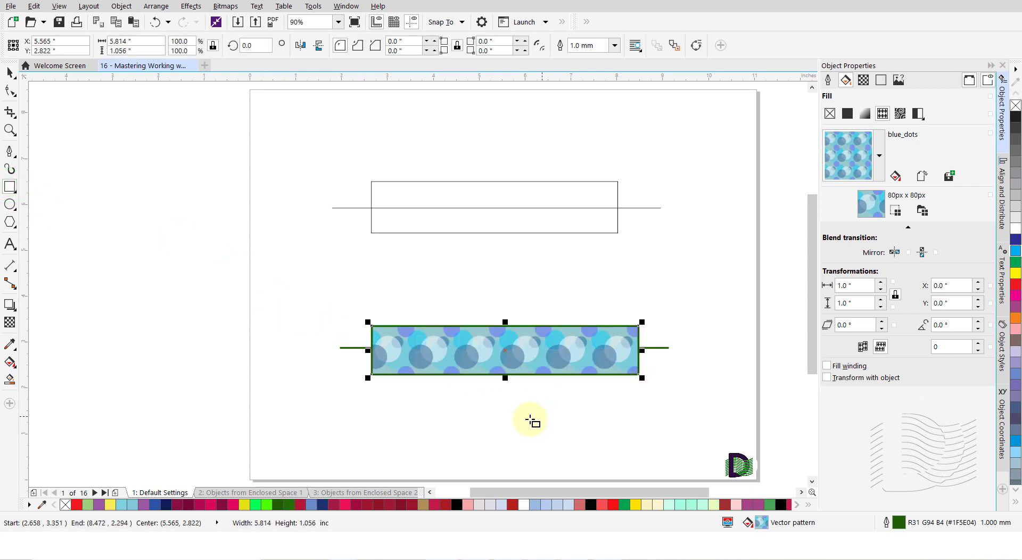
pyautogui.press('space')
pyautogui.click(507, 413)
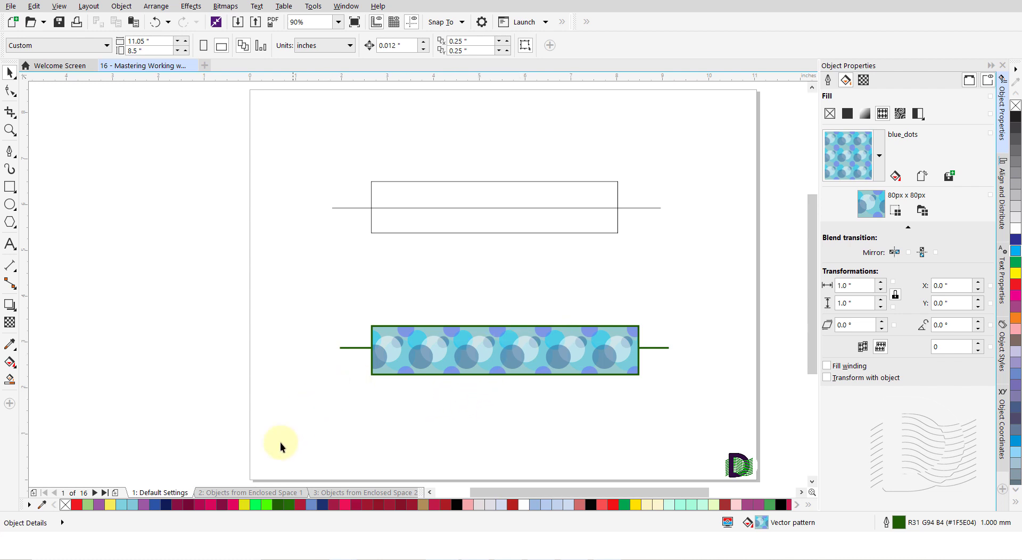
# Step: Go to page 2, "Objects from Enclosed Space 1"
pyautogui.click(262, 492)
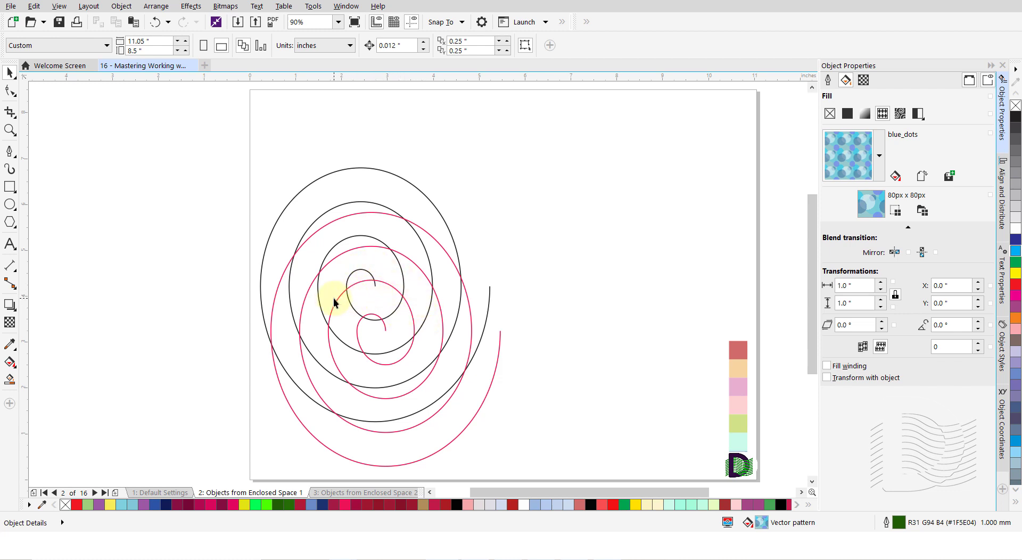
# Step: Move the black spiral away from the red one, undo the move and deselect the spiral
pyautogui.moveTo(419, 372); pyautogui.dragTo(619, 304)
pyautogui.hotkey('ctrl', 'z')
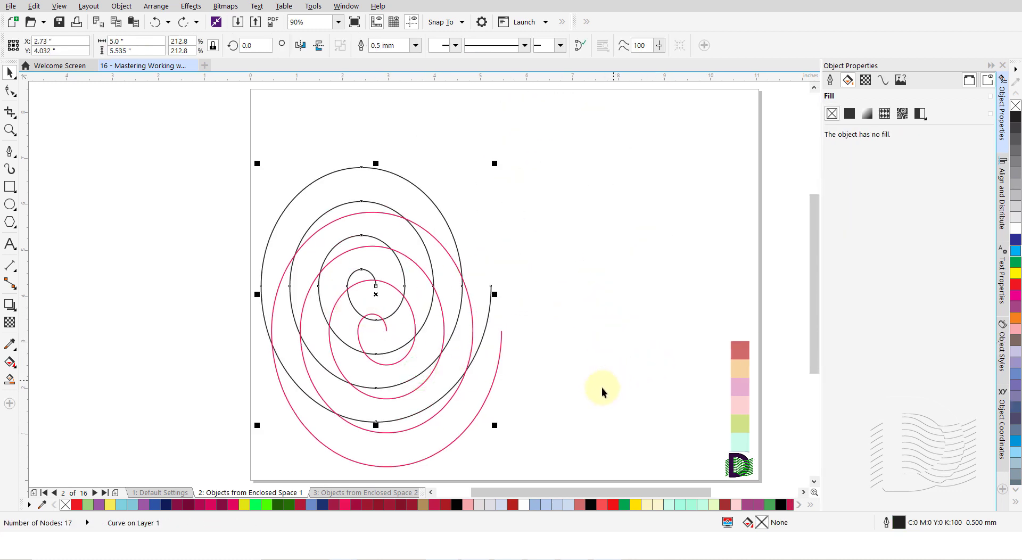
pyautogui.click(601, 388)
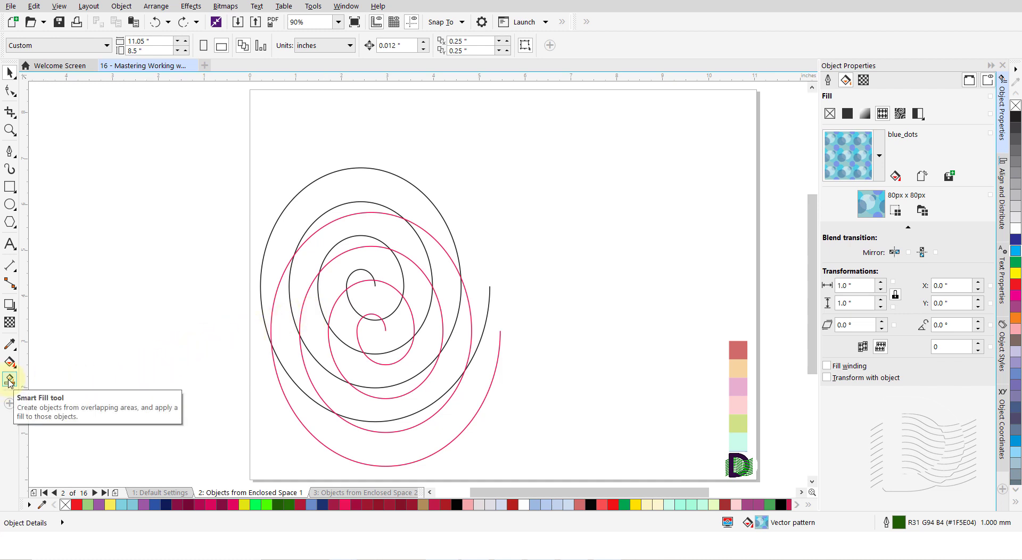
# Step: Activate the Smart Fill tool and look through its fill options
pyautogui.click(9, 380)
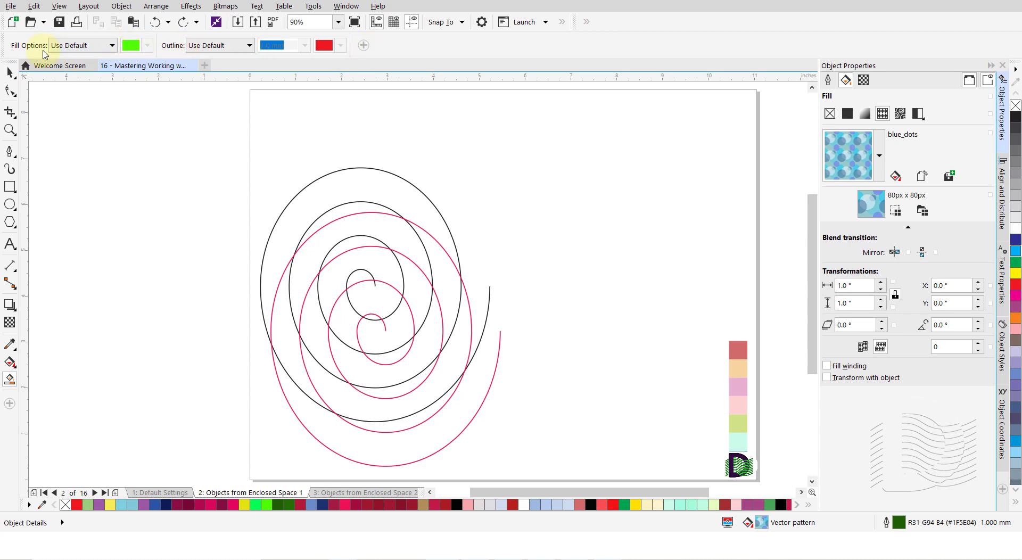
pyautogui.click(112, 46)
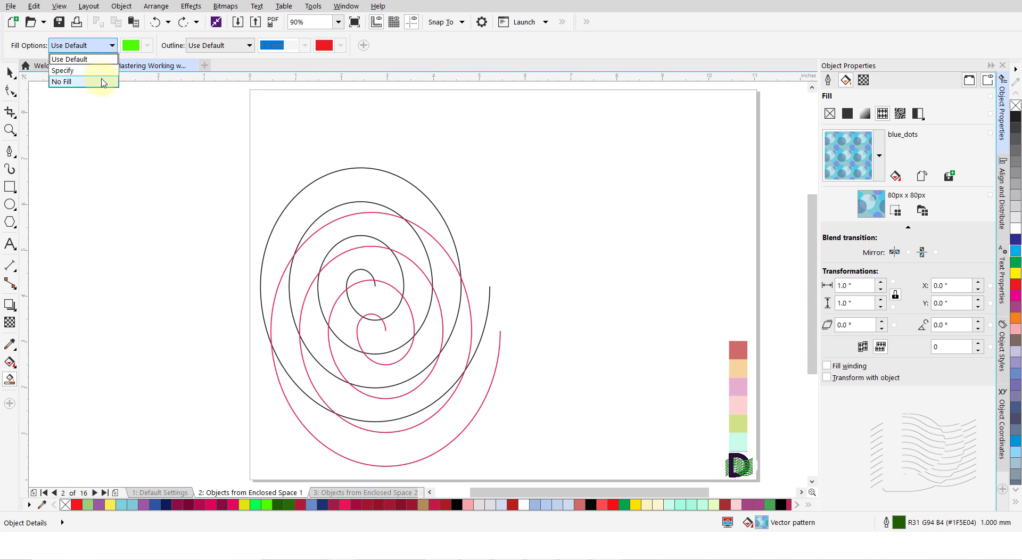
pyautogui.click(159, 54)
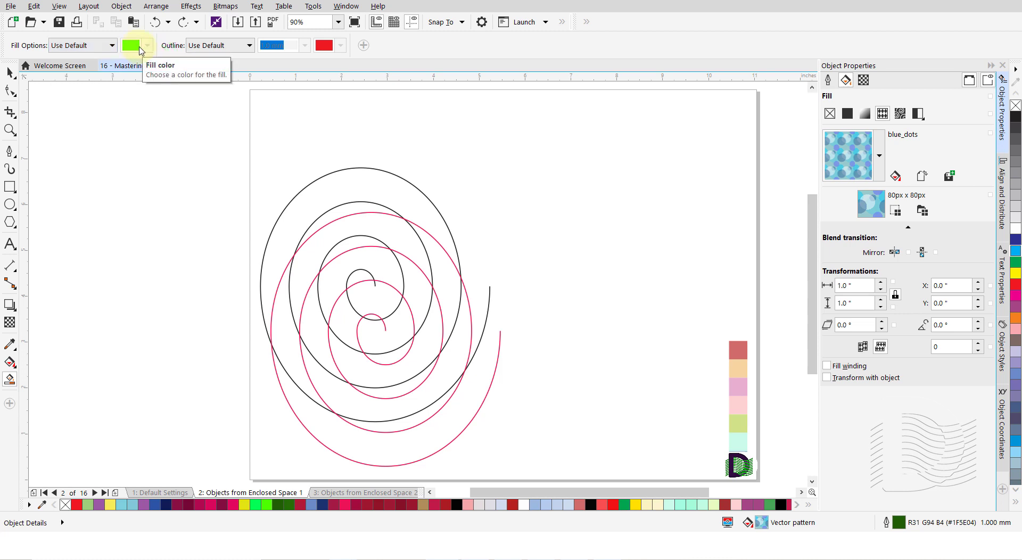
# Step: Set the Smart Fill outline option to Specify and look through the available outline widths
pyautogui.click(249, 46)
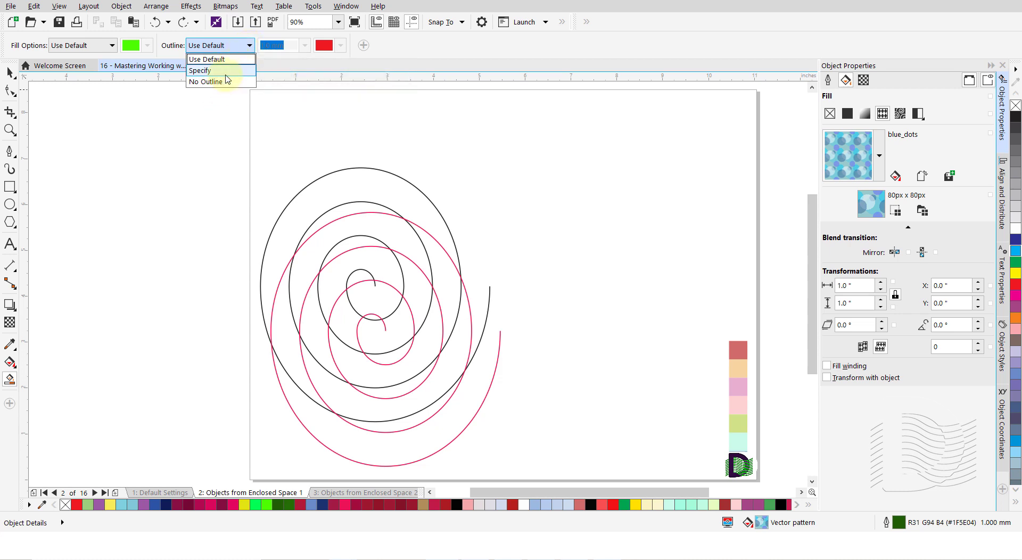
pyautogui.click(230, 74)
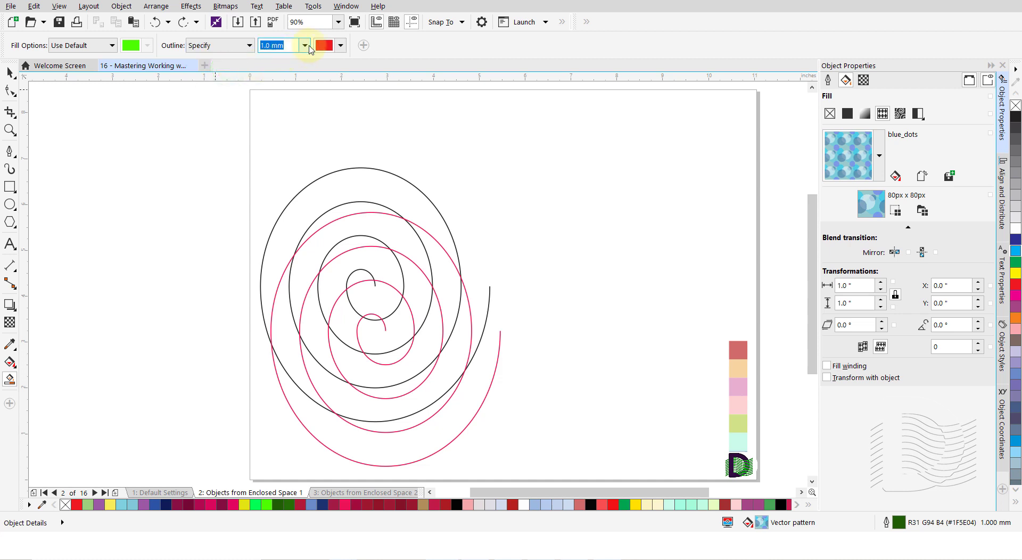
pyautogui.click(307, 46)
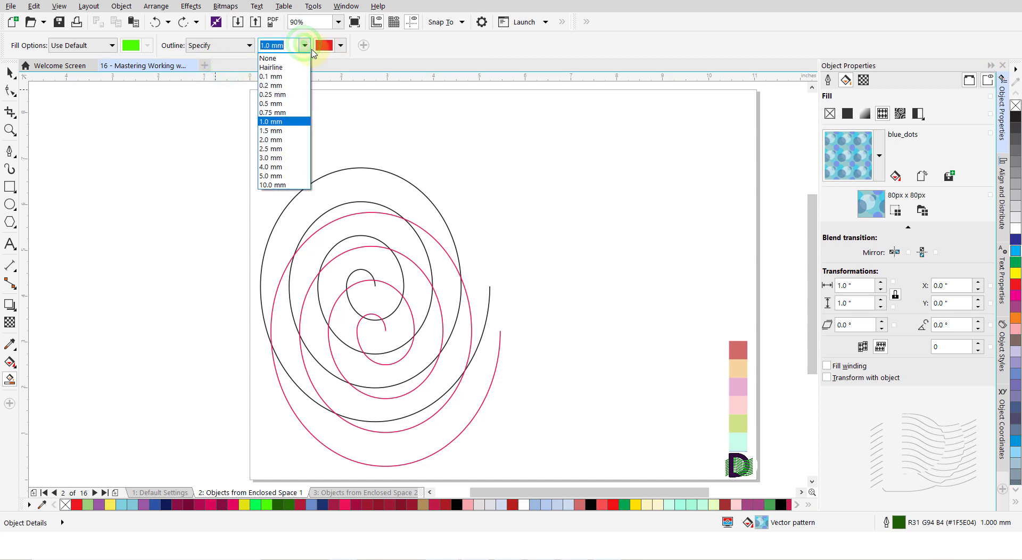
pyautogui.click(327, 63)
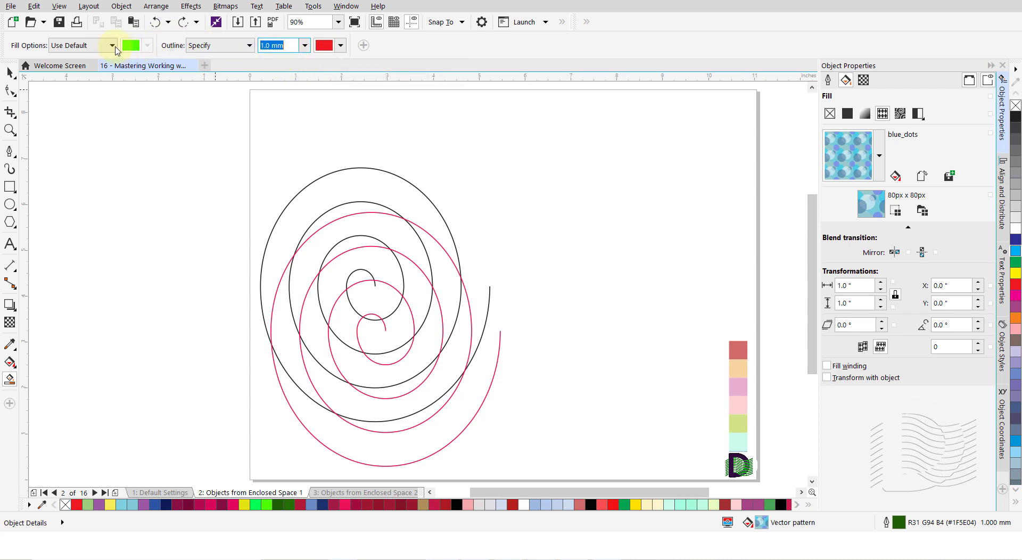
# Step: Set the Smart Fill fill option to Specify and sample the red swatch (#D16B6B) on the page as fill color
pyautogui.click(115, 49)
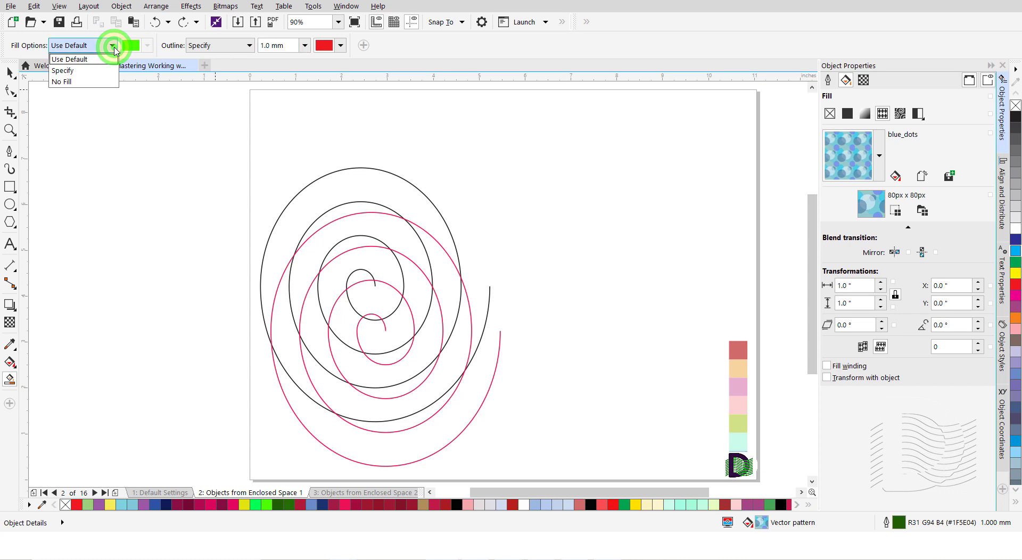
pyautogui.click(83, 70)
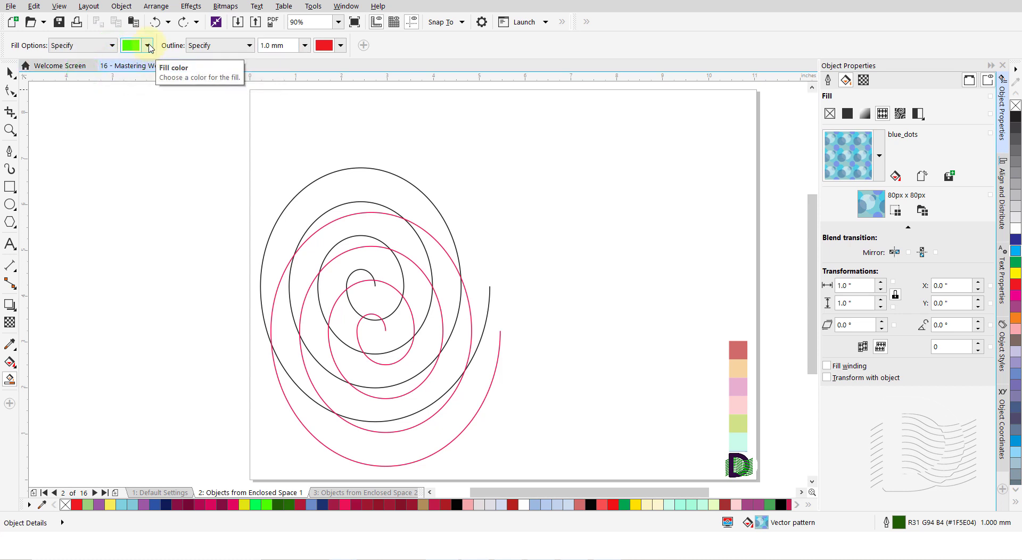
pyautogui.click(147, 45)
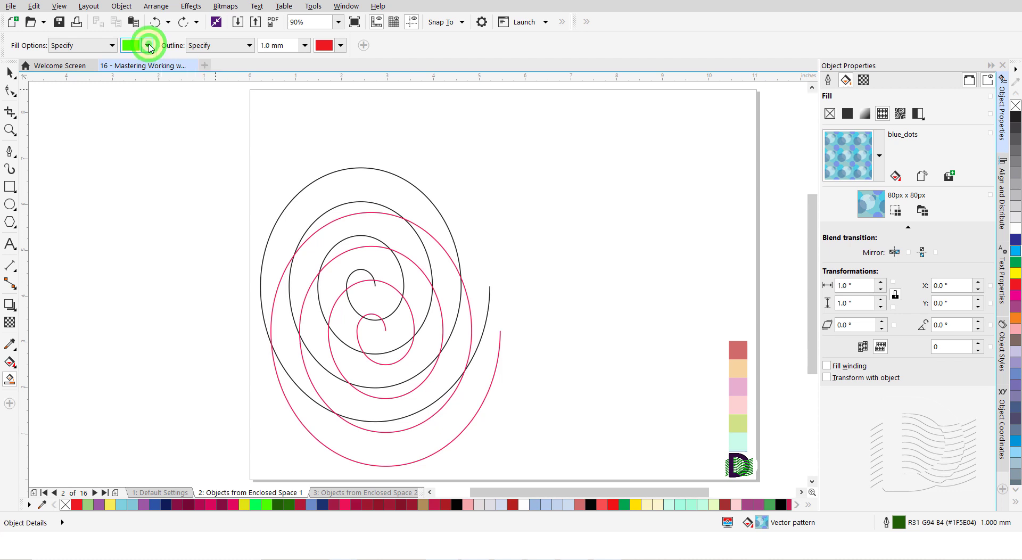
pyautogui.click(191, 83)
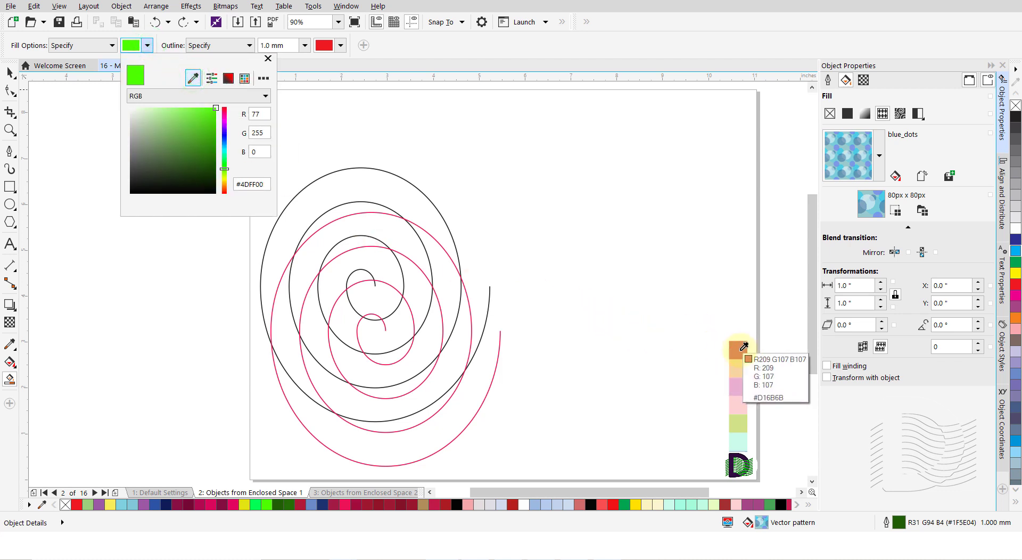
pyautogui.click(738, 349)
pyautogui.click(267, 58)
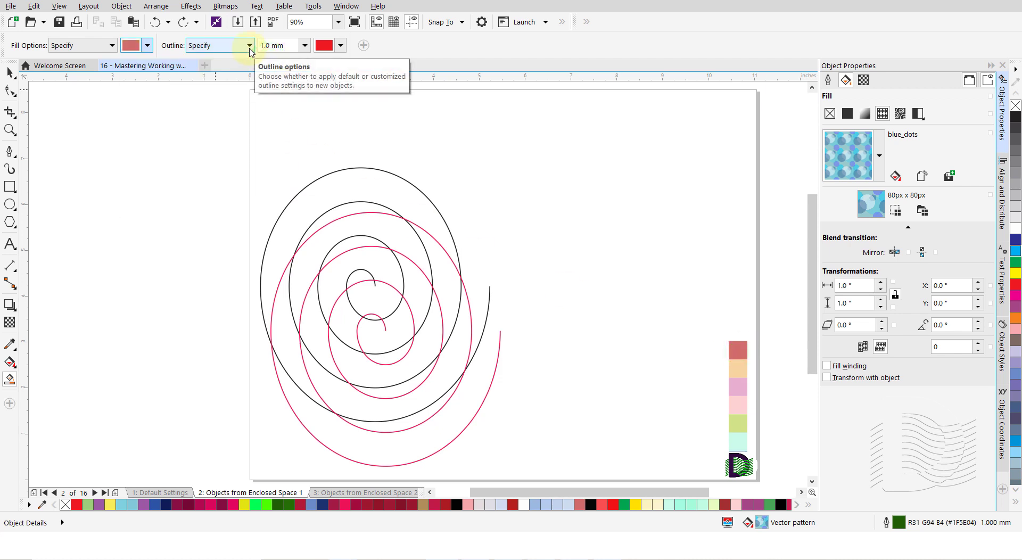
# Step: Set the outline option to No Outline and fill the large upper outer crescent and the central enclosed area with red
pyautogui.click(249, 45)
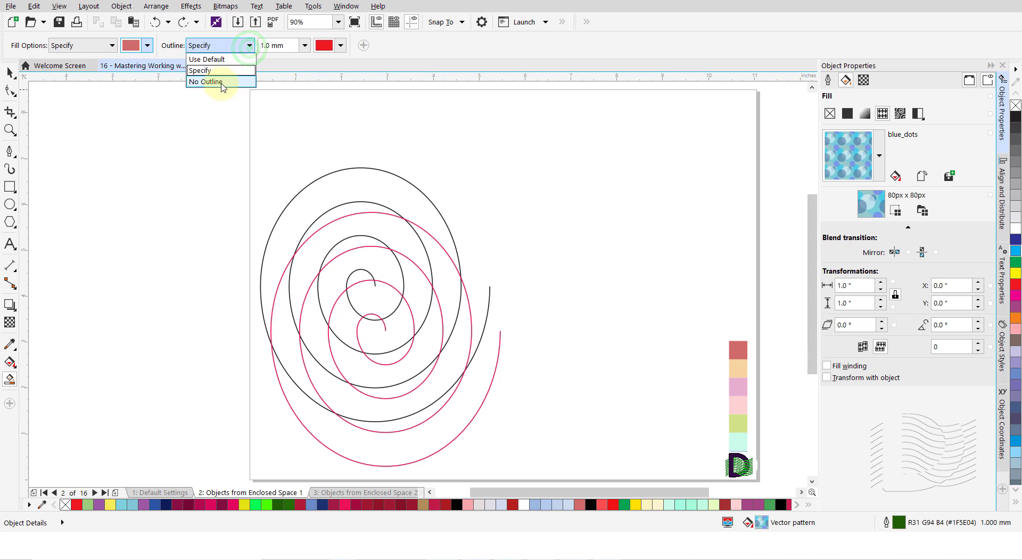
pyautogui.click(220, 83)
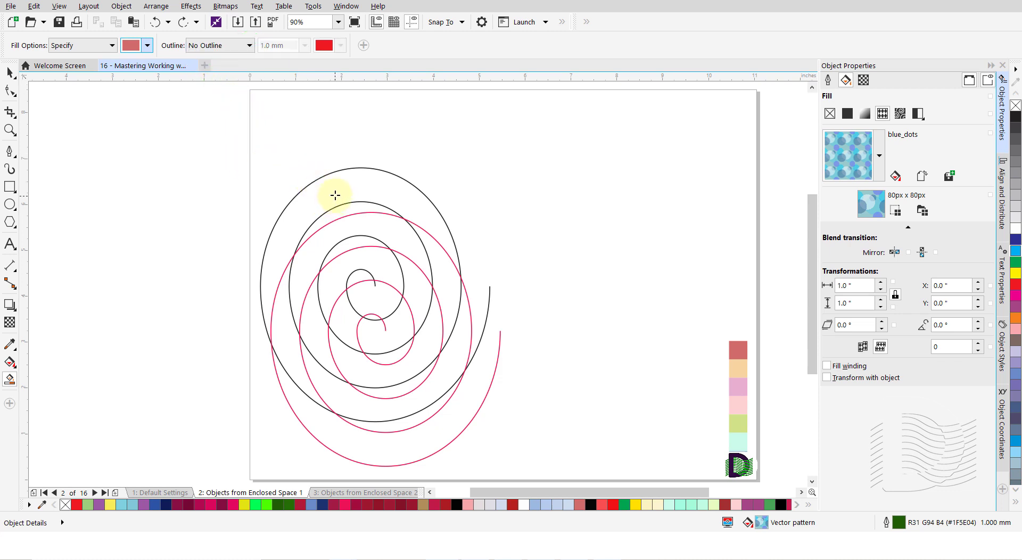
pyautogui.click(336, 192)
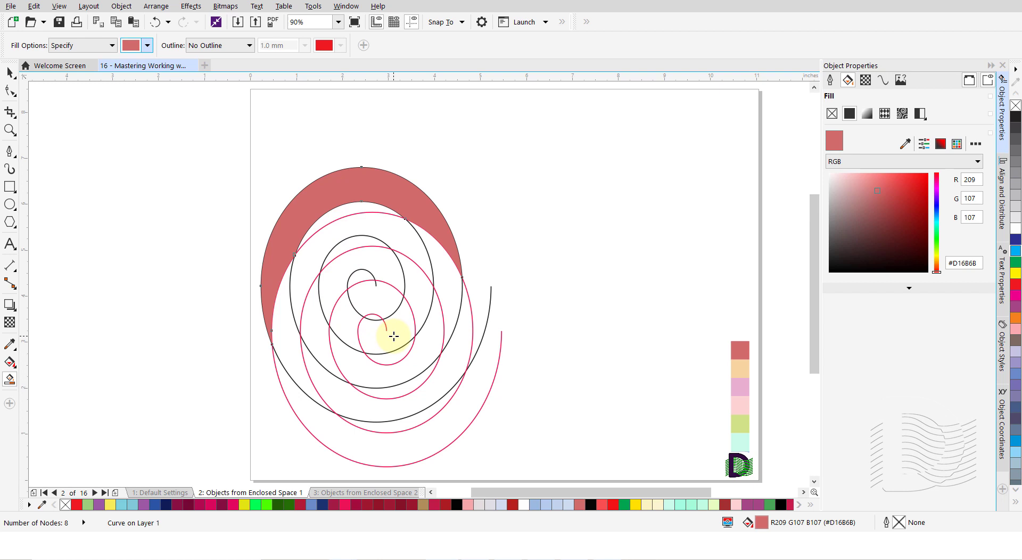
pyautogui.click(394, 336)
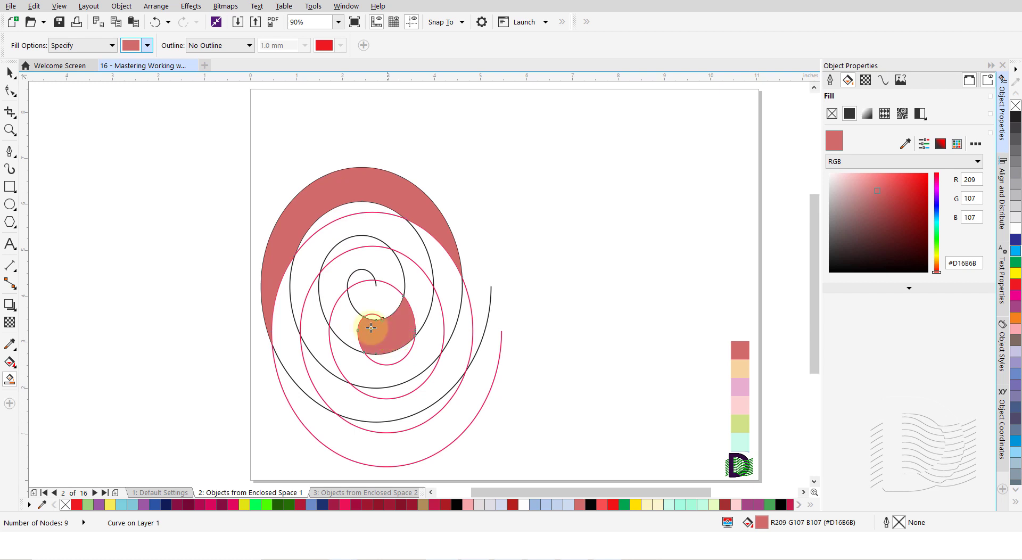
# Step: Sample the mauve swatch (C5 M36 Y0 K0) and fill the outer side crescents left and right of the spirals' center
pyautogui.click(148, 46)
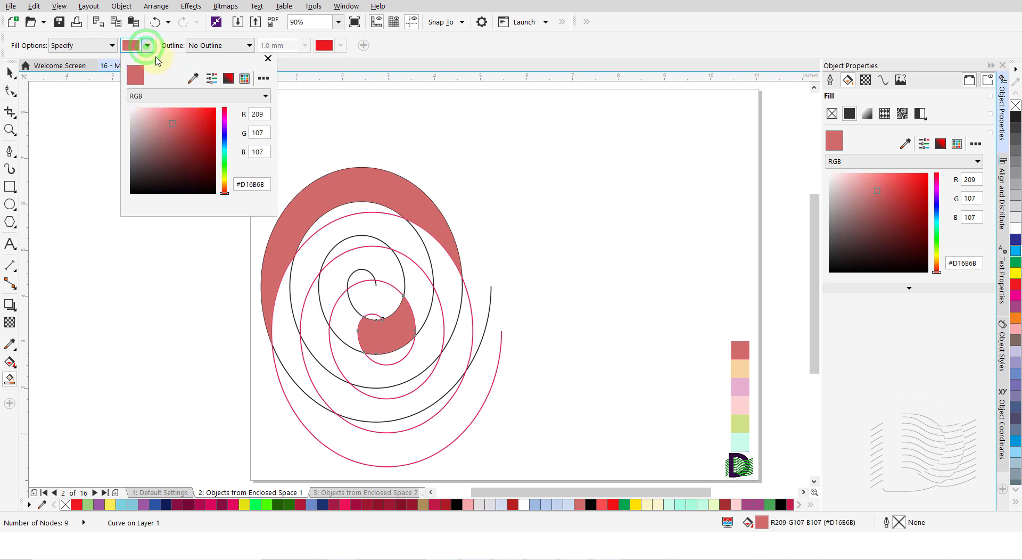
pyautogui.click(192, 77)
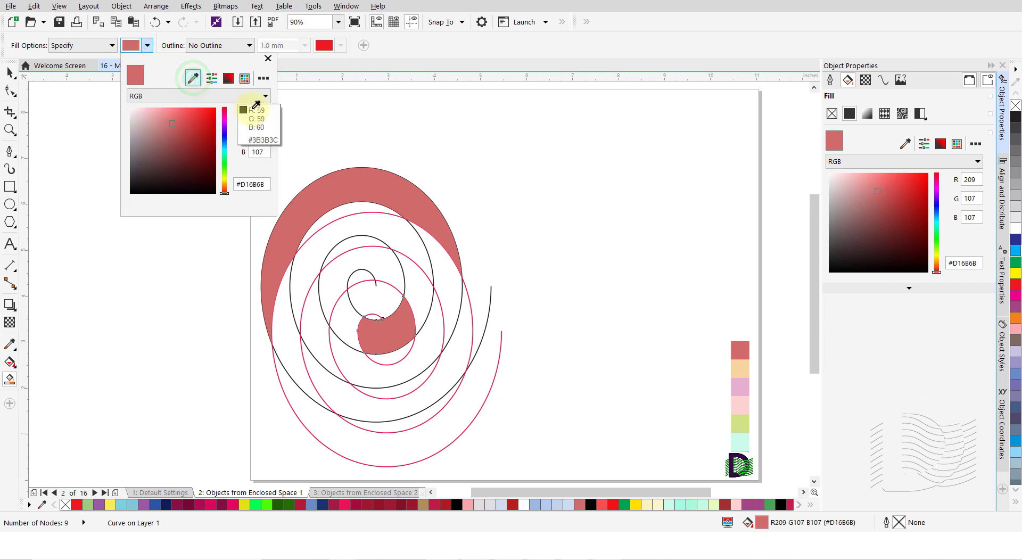
pyautogui.click(743, 387)
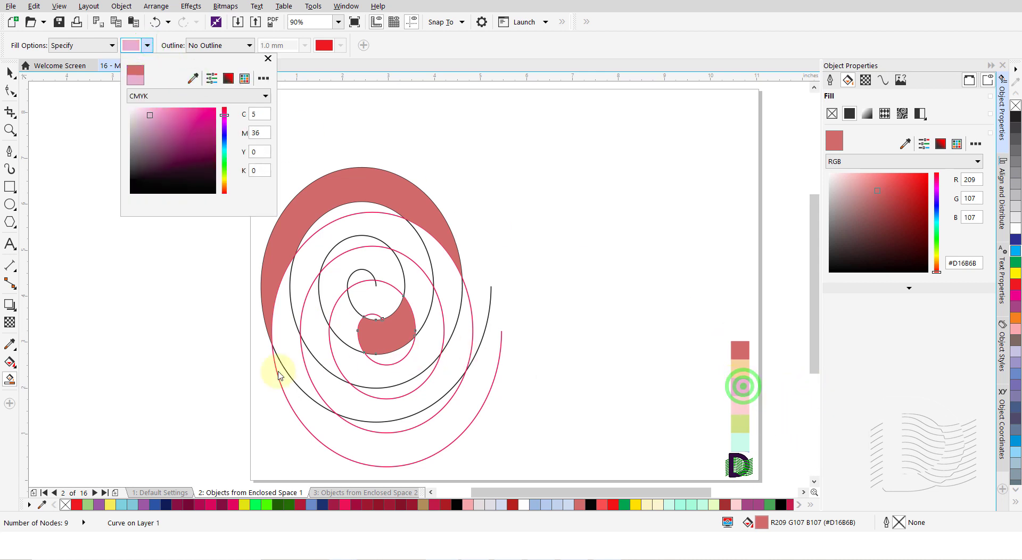
pyautogui.click(290, 333)
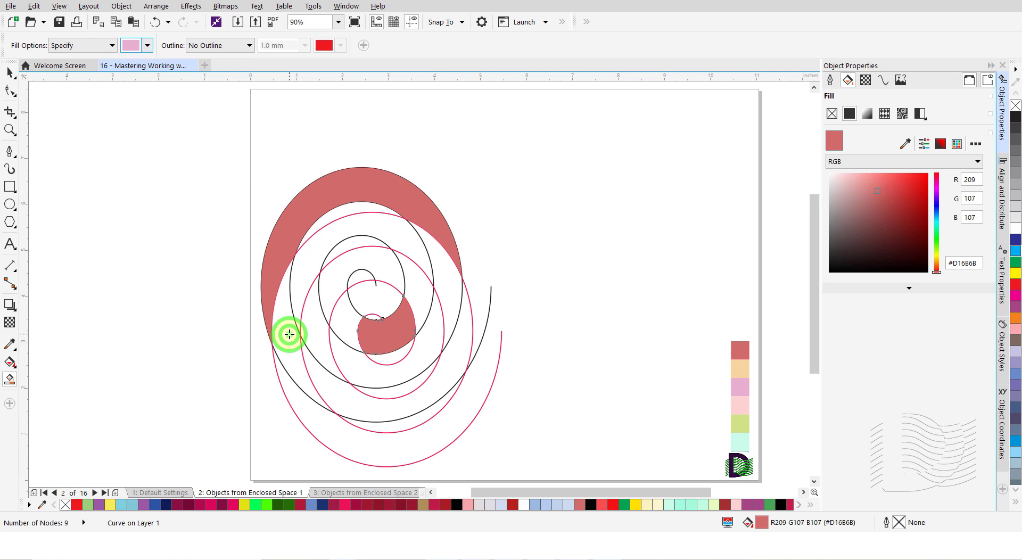
pyautogui.click(444, 284)
# Step: Sample the pale pink swatch (C0 M21 Y9 K0) and fill the inner side crescents left and right of the spirals' center
pyautogui.click(149, 47)
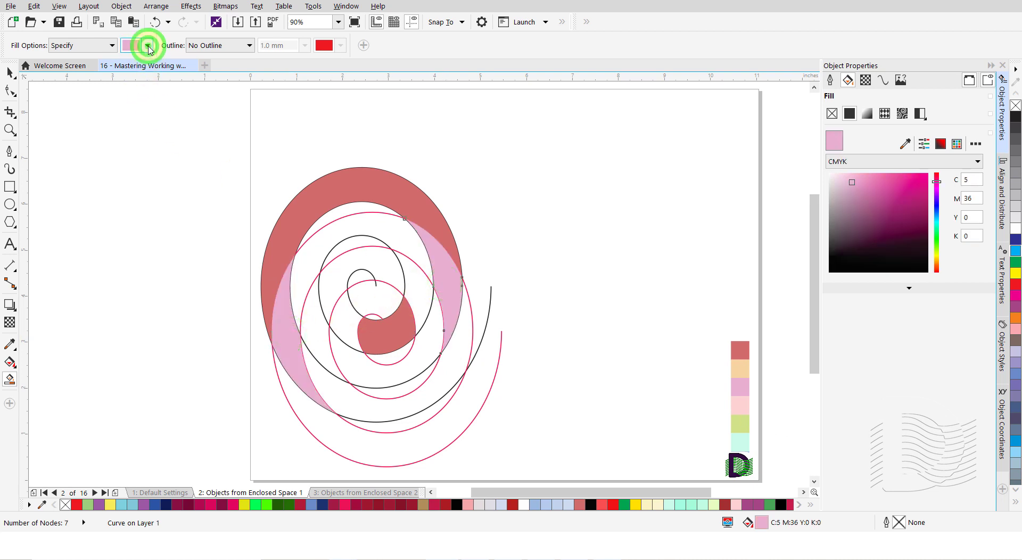
pyautogui.click(192, 78)
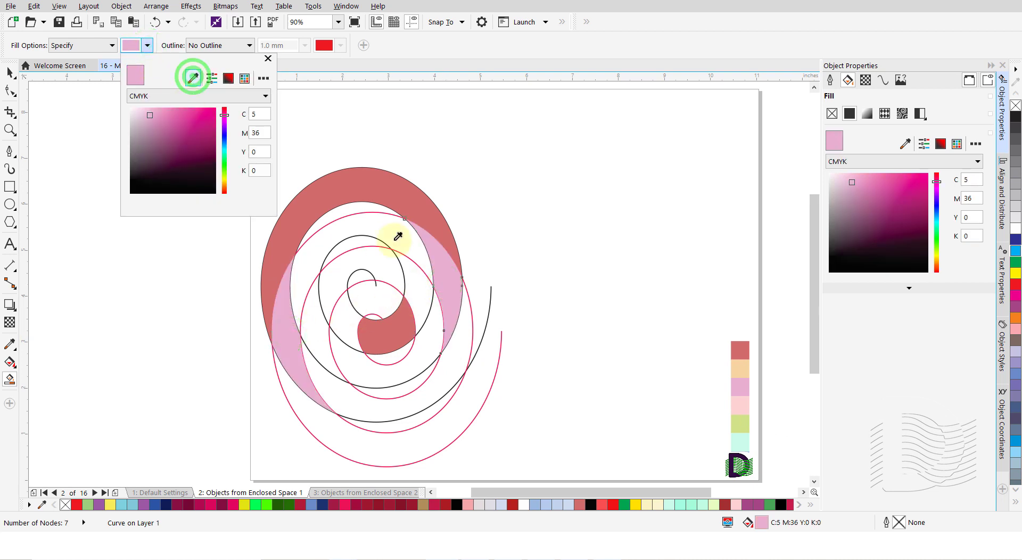
pyautogui.click(743, 410)
pyautogui.click(310, 331)
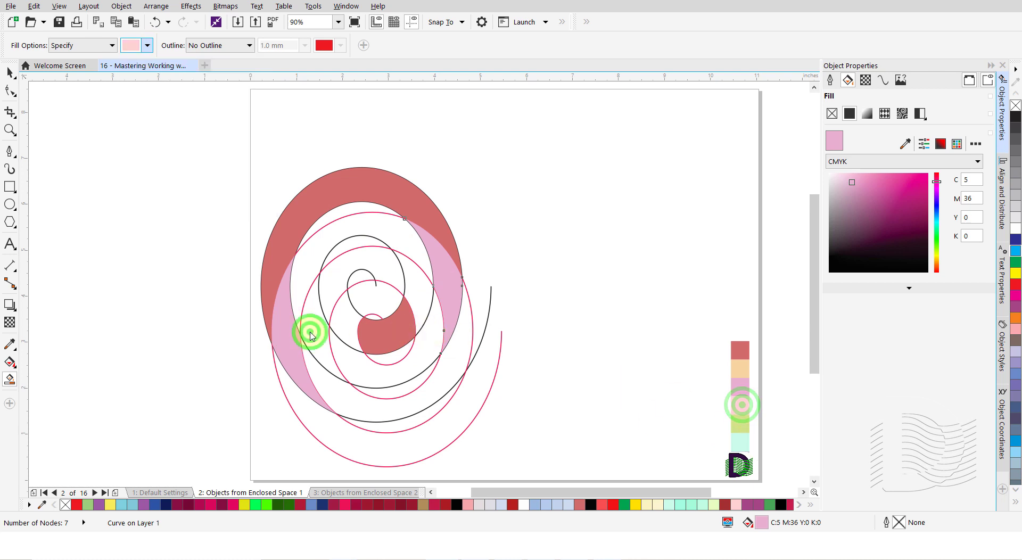
pyautogui.click(424, 296)
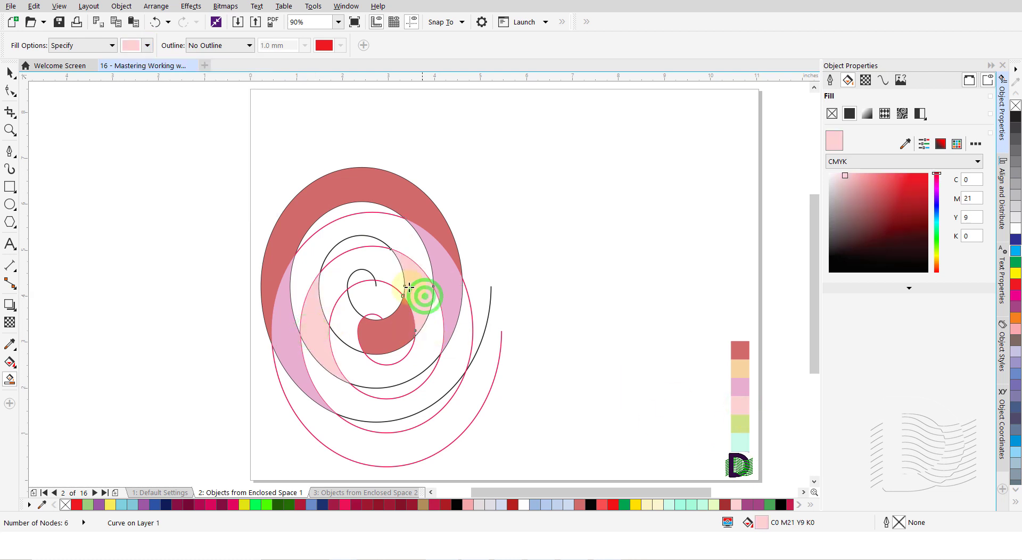
# Step: Sample the Moon Green swatch (C20 M0 Y60 K0) and fill the seven small enclosed areas running from top to bottom through the spirals
pyautogui.click(148, 46)
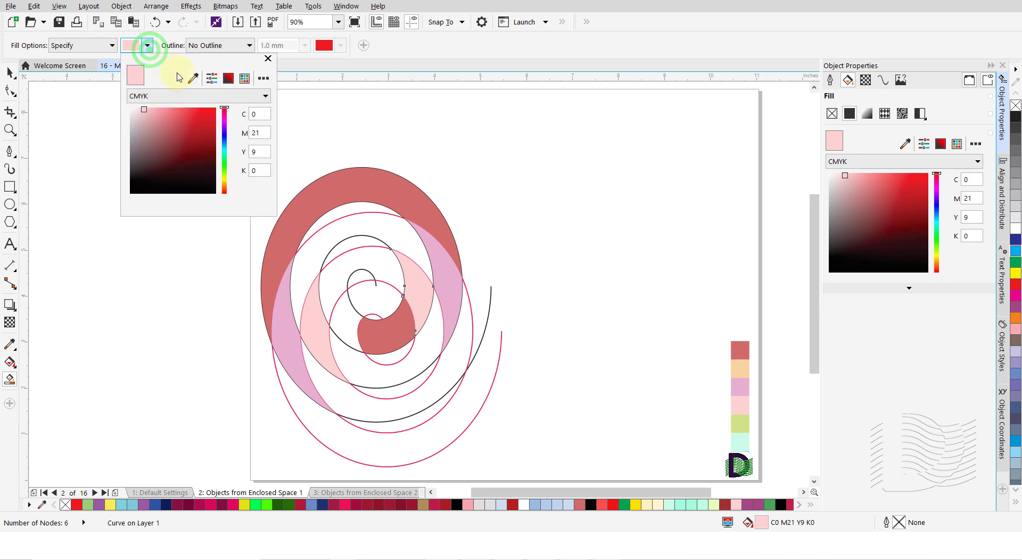
pyautogui.click(190, 79)
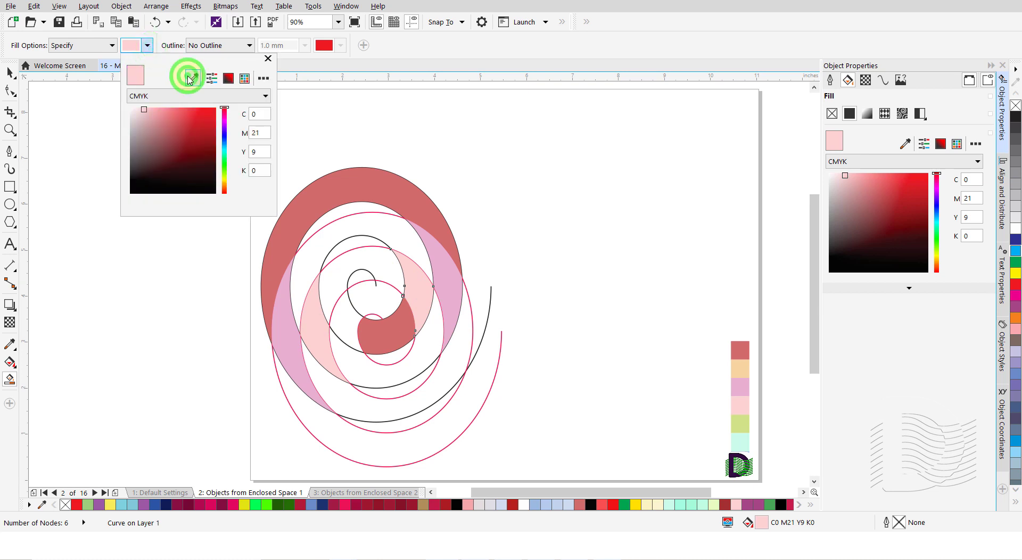
pyautogui.click(743, 424)
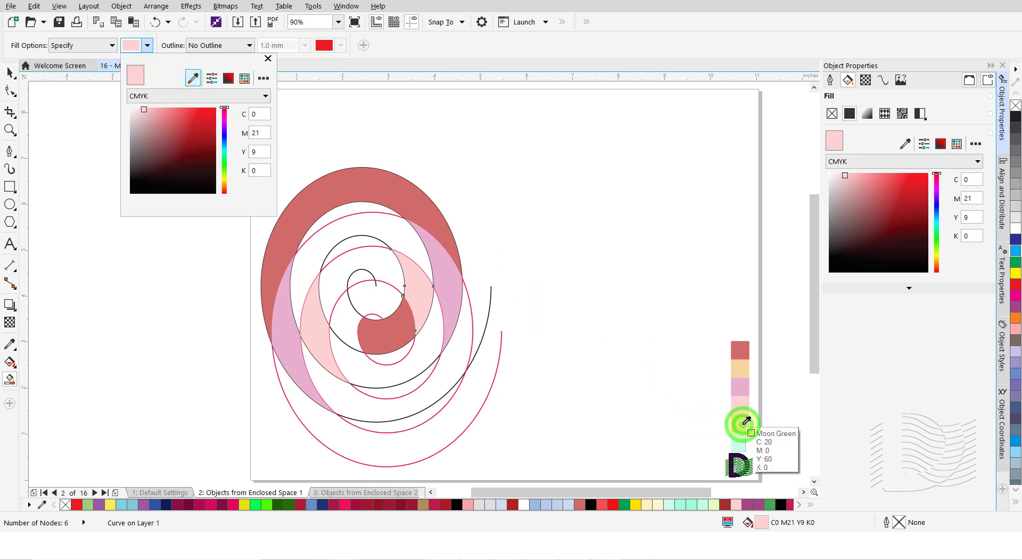
pyautogui.click(343, 209)
pyautogui.click(353, 242)
pyautogui.click(363, 276)
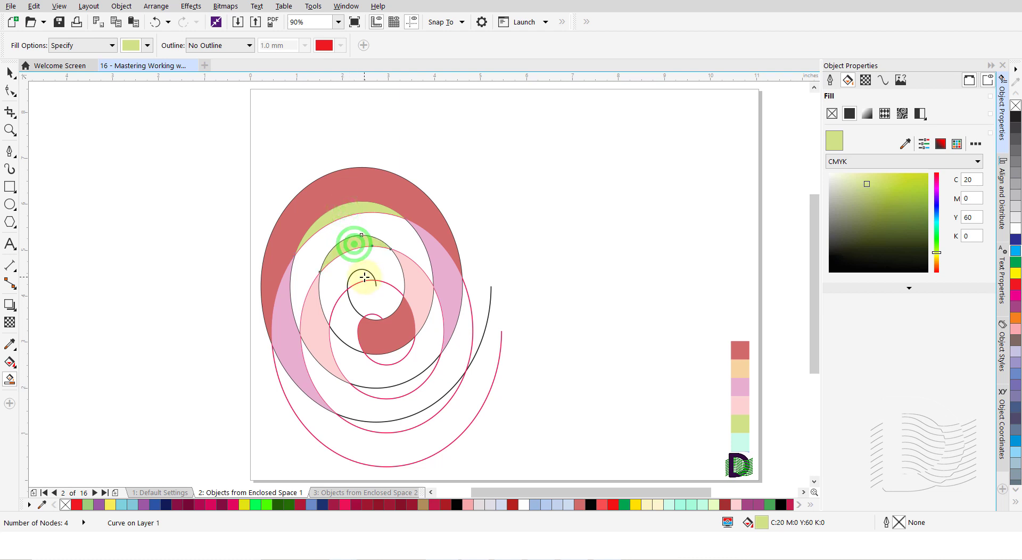
pyautogui.click(371, 319)
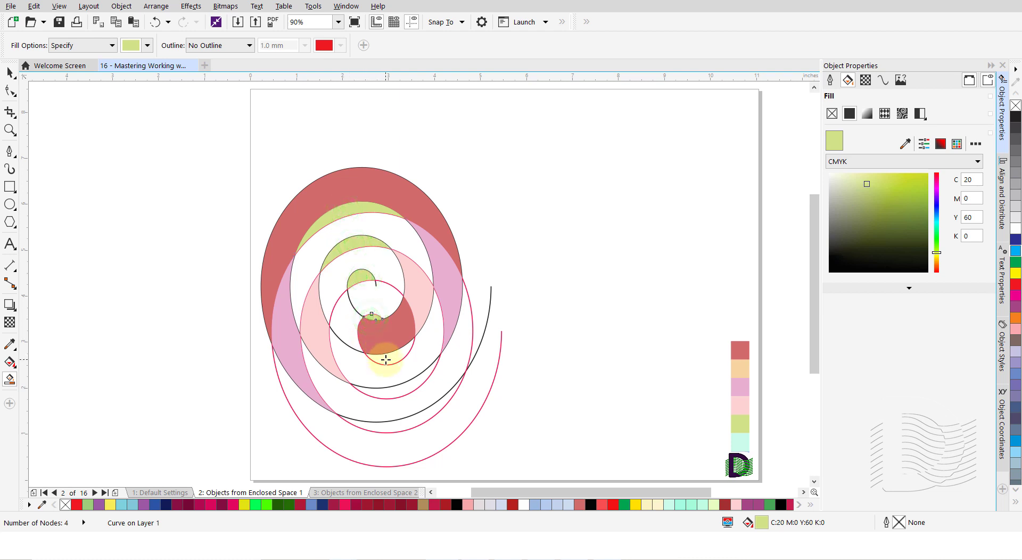
pyautogui.click(386, 361)
pyautogui.click(387, 386)
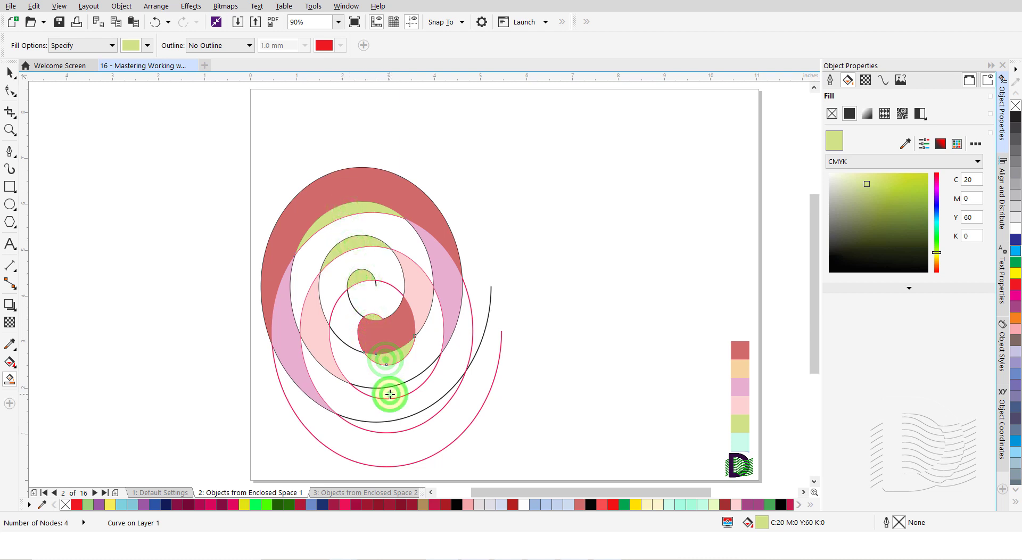
pyautogui.click(405, 424)
# Step: Sample the mint swatch (#CBFAEB) and fill the band above the spirals' center and the wide band in their lower part
pyautogui.click(148, 45)
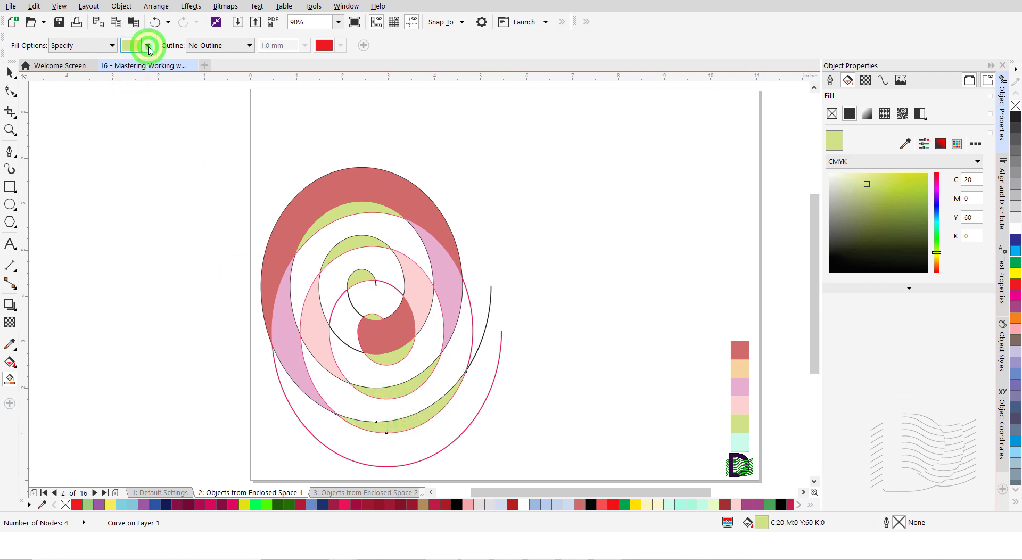
pyautogui.click(192, 78)
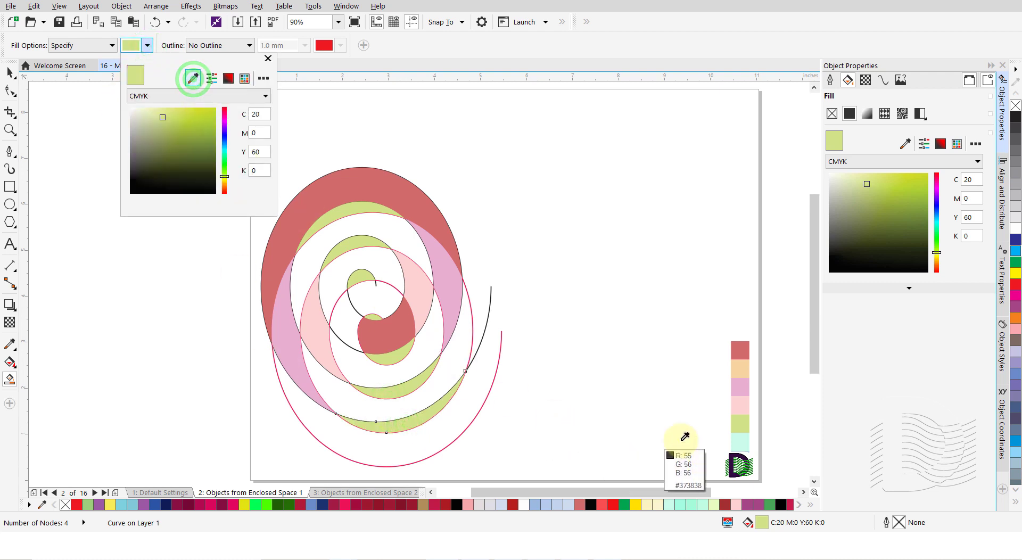
pyautogui.click(741, 439)
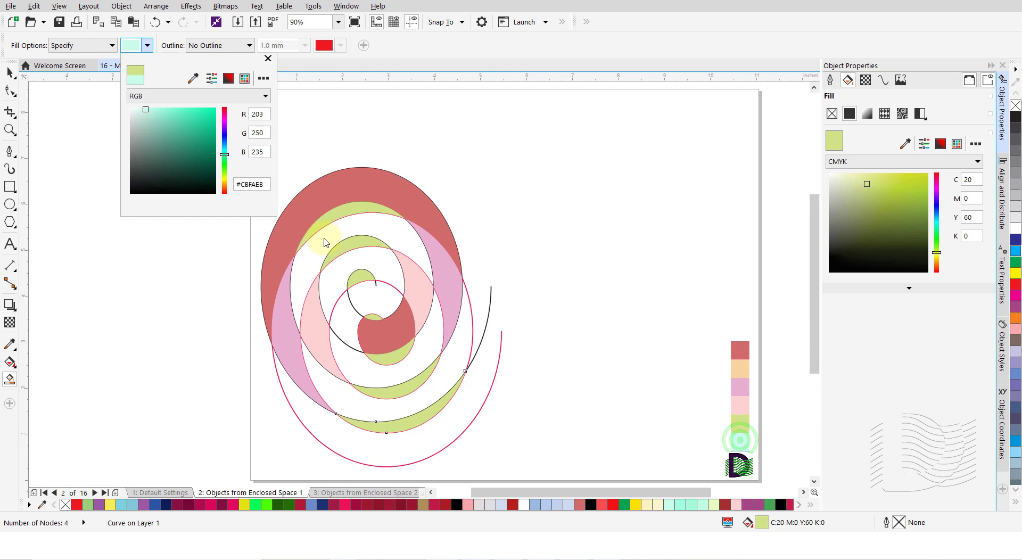
pyautogui.click(355, 272)
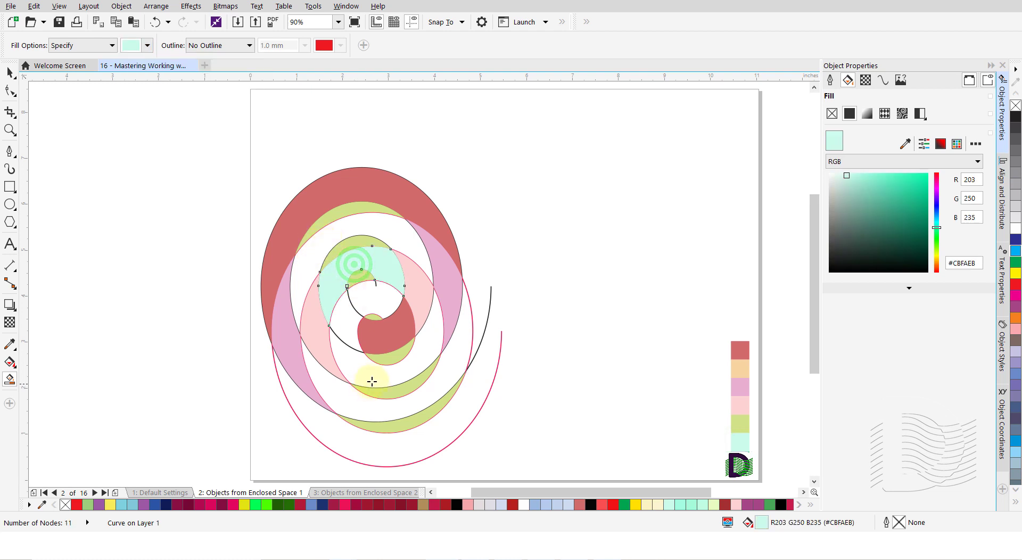
pyautogui.click(395, 405)
# Step: Sample the blue swatch (C38 M18 Y0 K0) and fill the band above the spirals' center, the central area and the inner lower band
pyautogui.click(148, 46)
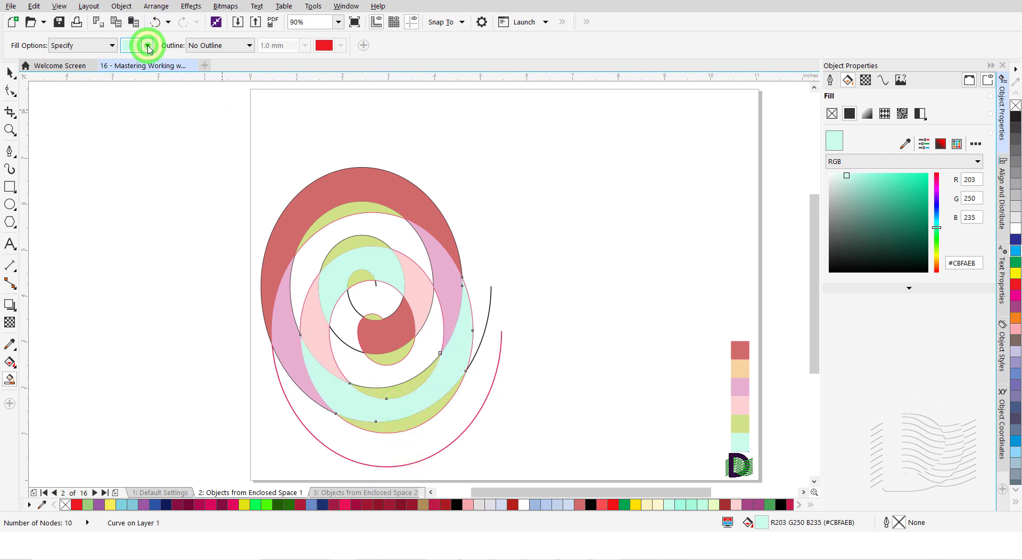
pyautogui.click(192, 78)
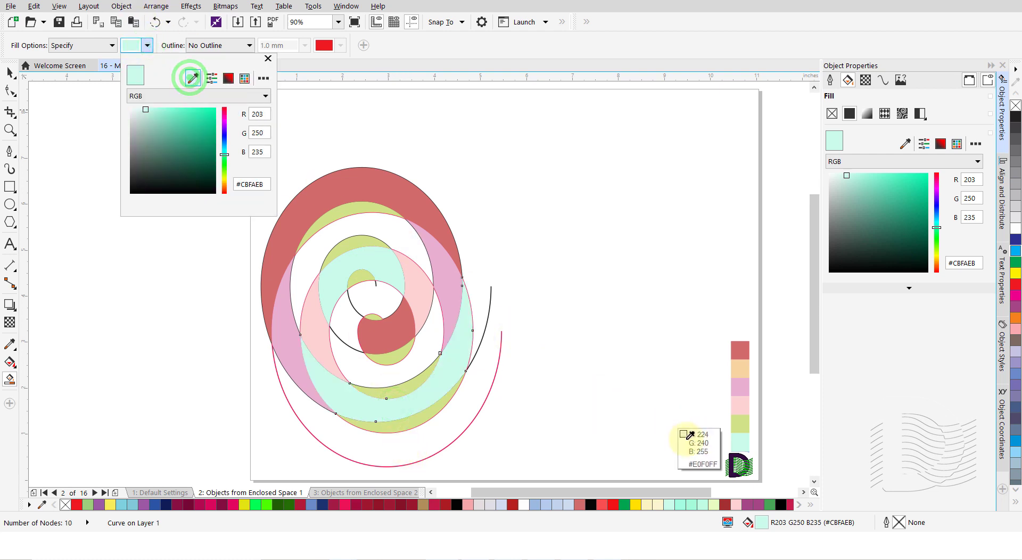
pyautogui.click(737, 460)
pyautogui.click(387, 225)
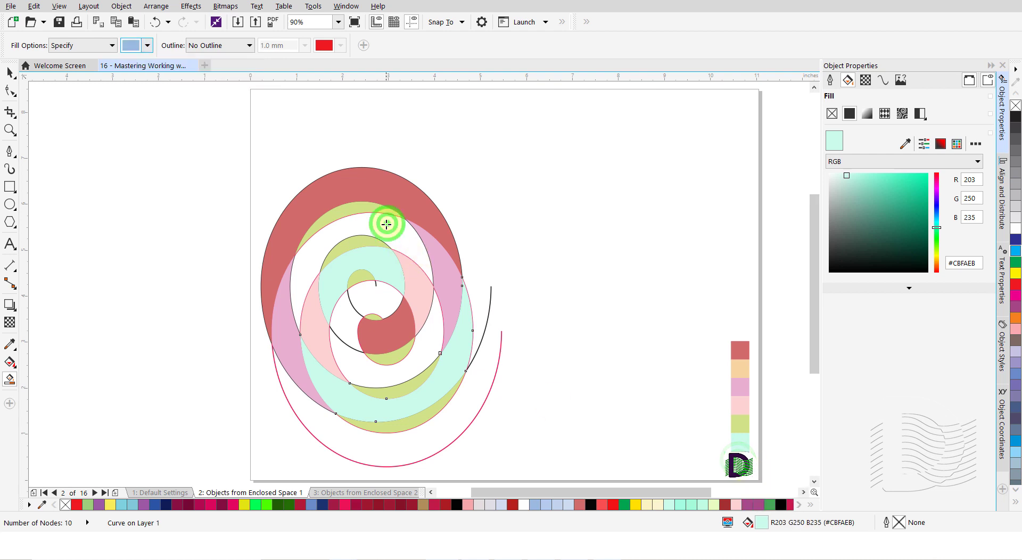
pyautogui.click(369, 225)
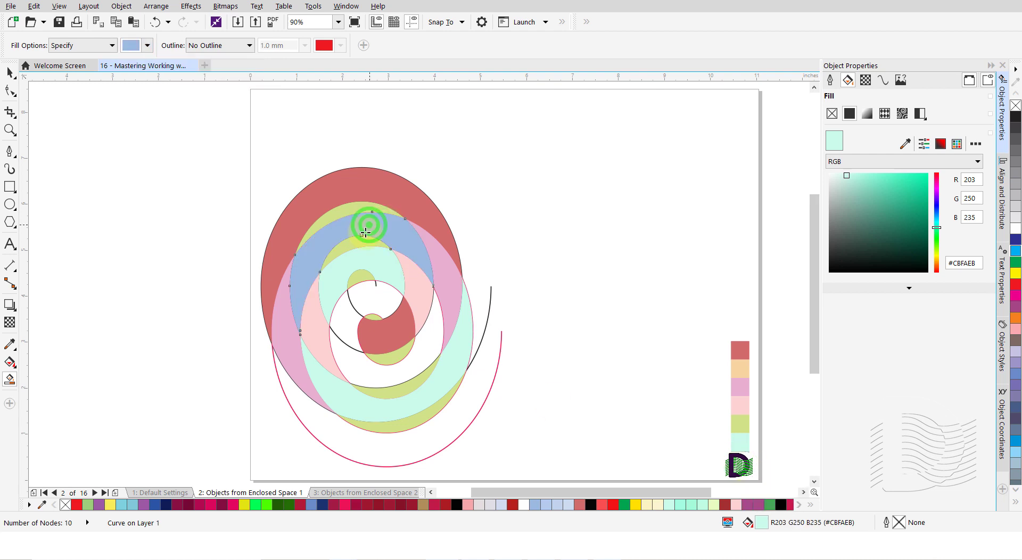
pyautogui.click(386, 301)
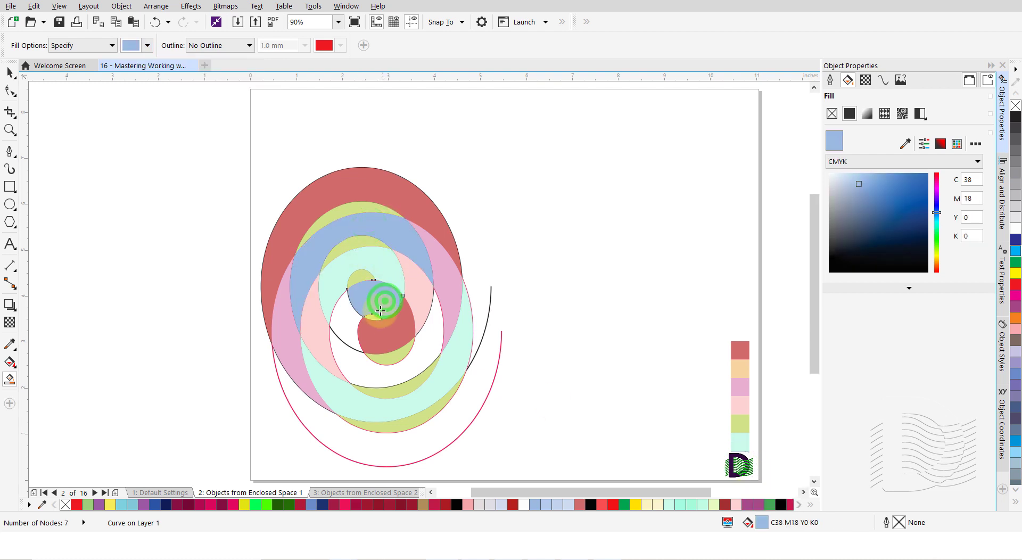
pyautogui.click(390, 378)
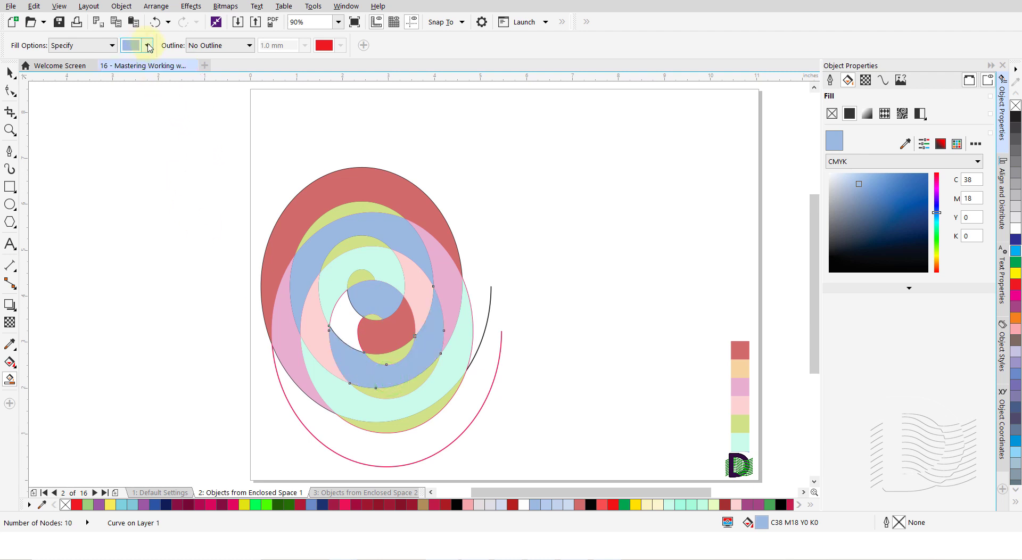
# Step: Sample the light orange swatch (#F5D5A1) as the Smart Fill color
pyautogui.click(147, 46)
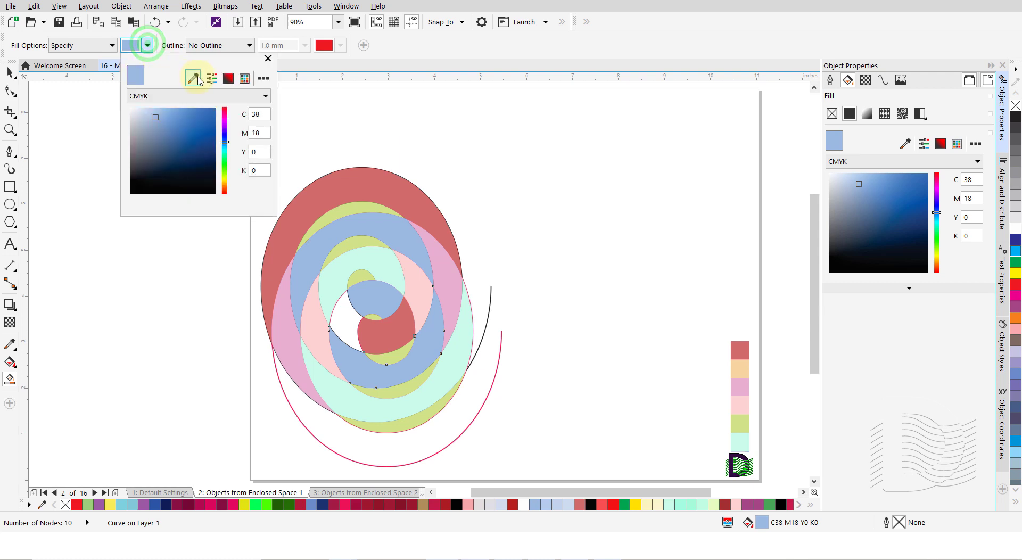
pyautogui.click(195, 79)
pyautogui.click(739, 366)
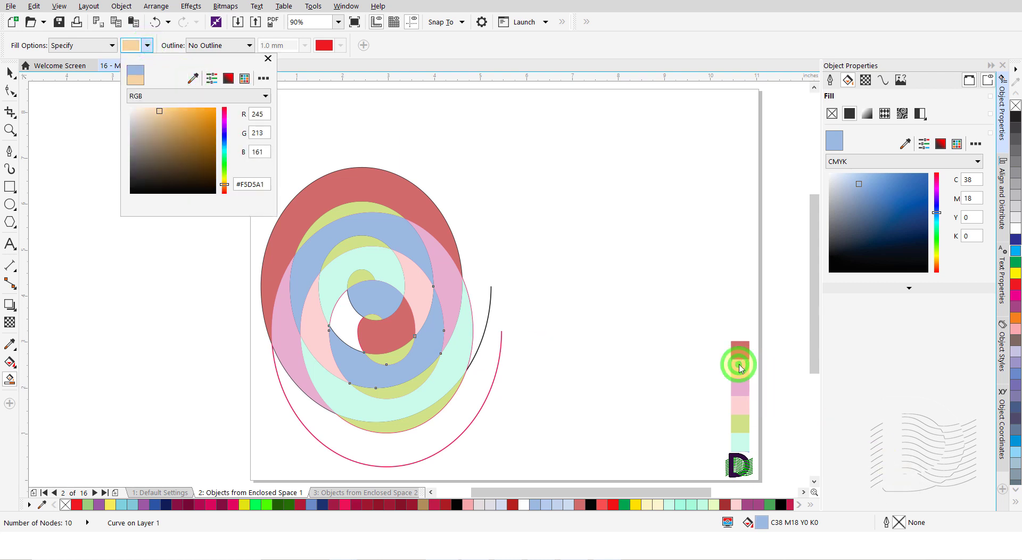
pyautogui.click(268, 59)
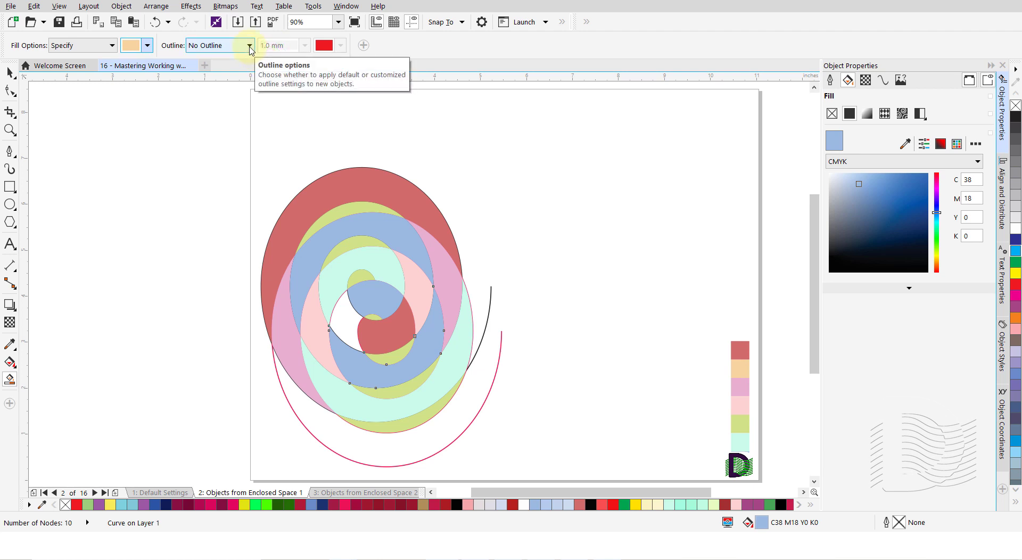
# Step: Specify a 1.5 mm dark green (#256E06) outline and fill the remaining empty crescent left of the spirals' center
pyautogui.click(250, 47)
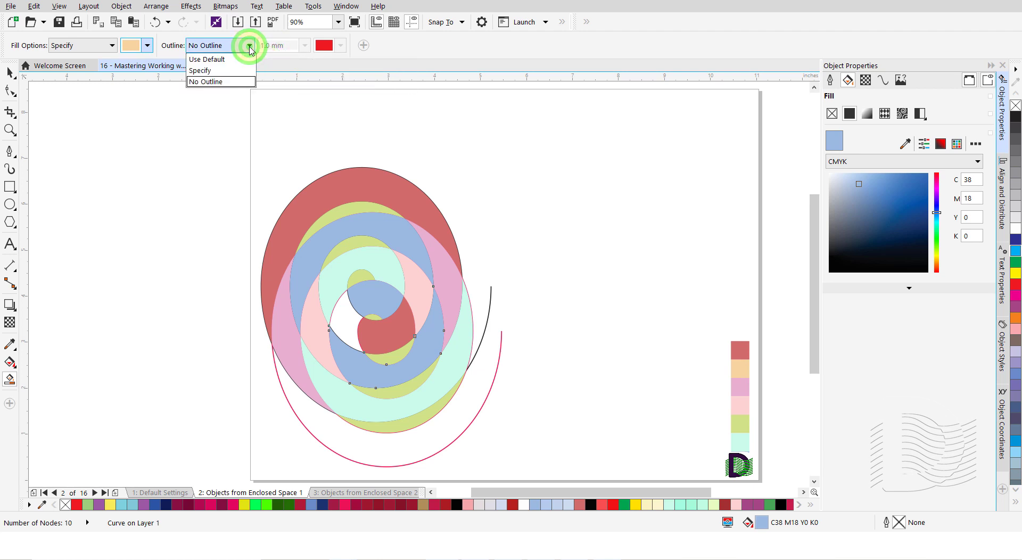
pyautogui.click(202, 71)
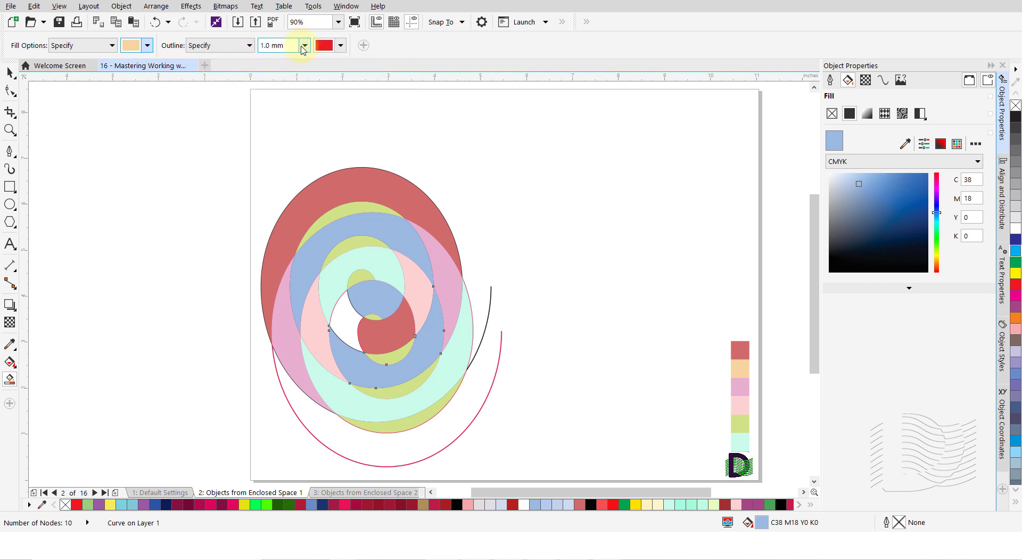
pyautogui.click(305, 47)
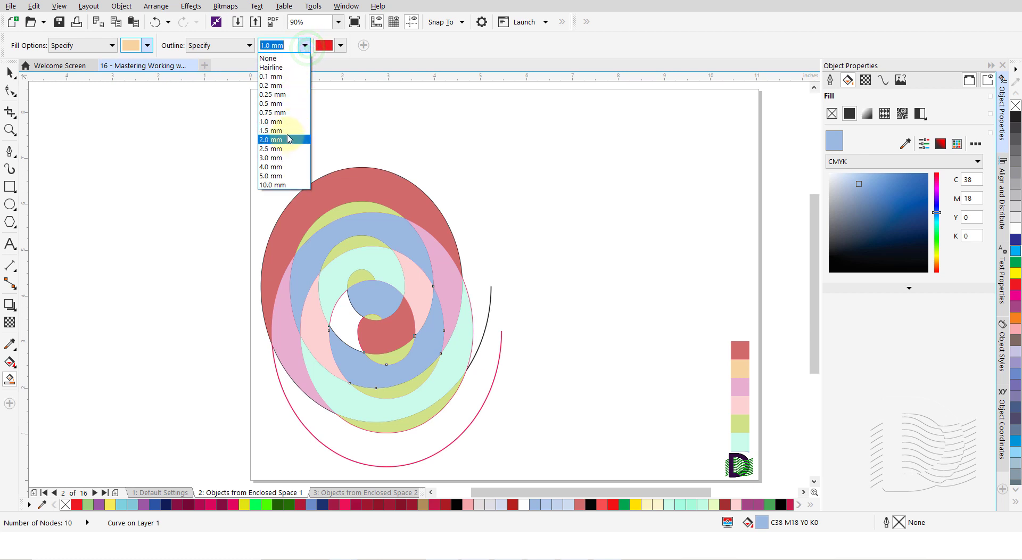
pyautogui.click(287, 133)
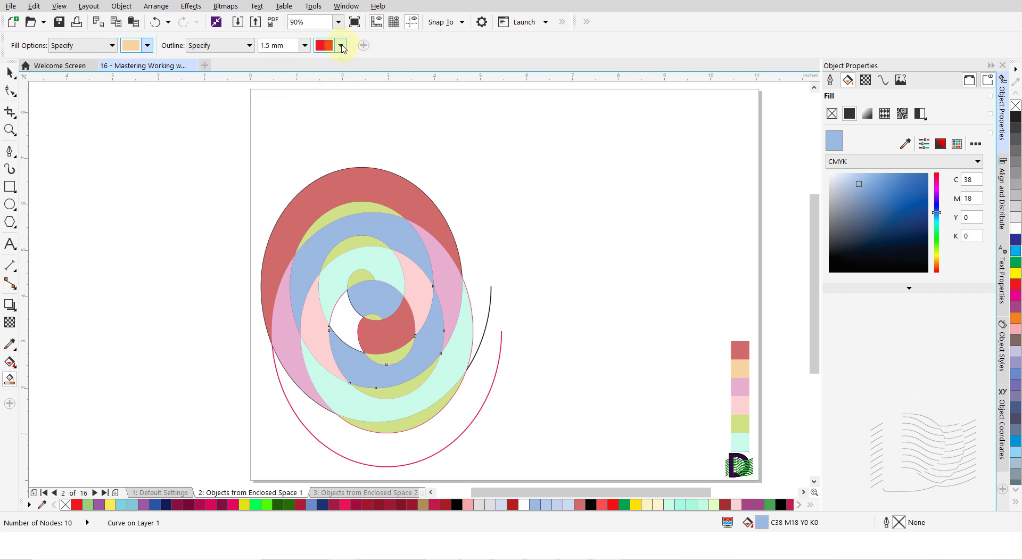
pyautogui.click(341, 46)
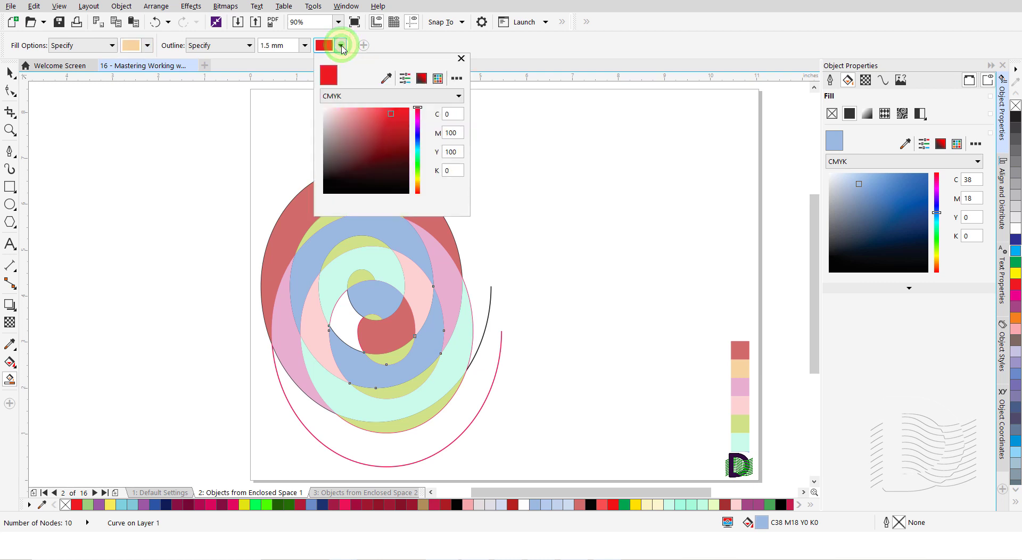
pyautogui.click(386, 80)
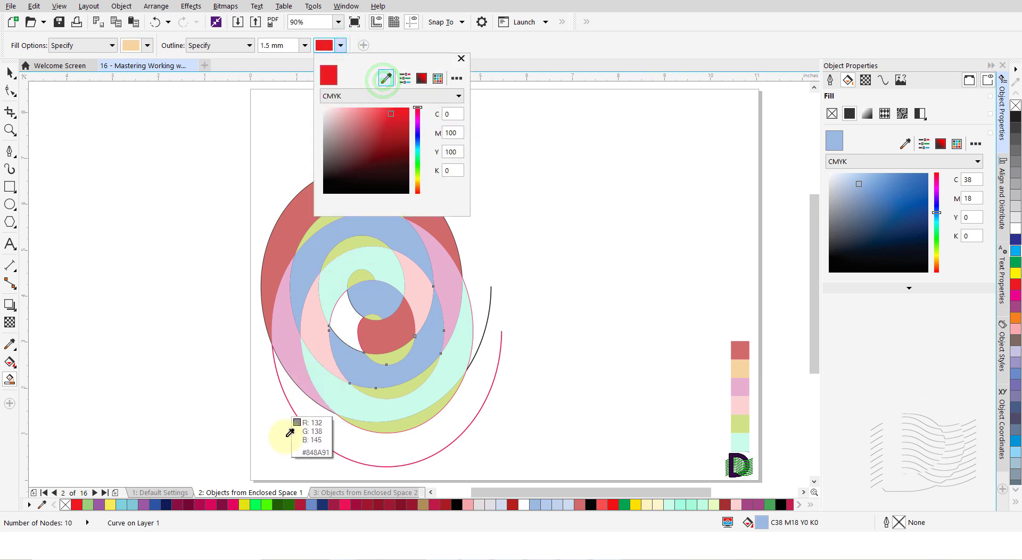
pyautogui.click(291, 504)
pyautogui.click(461, 60)
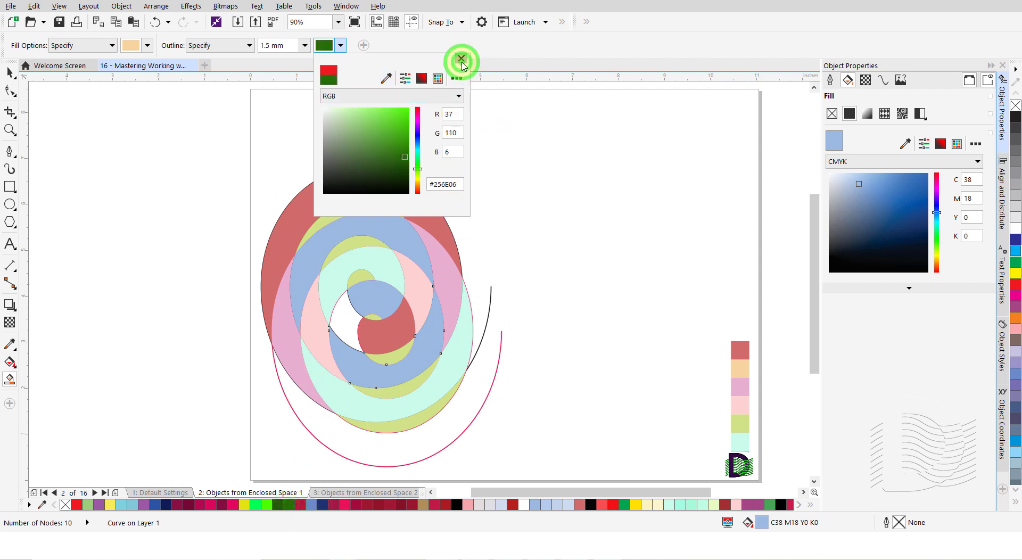
pyautogui.click(349, 323)
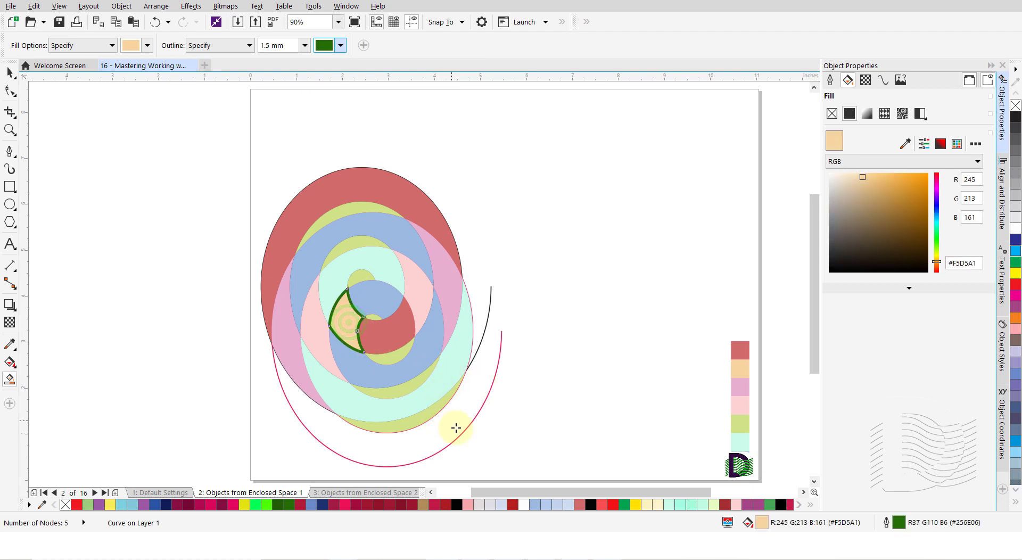
# Step: Move the outlined orange crescent, the red central piece and the right-hand pale pink crescent out of the spirals onto the blank page area
pyautogui.press('space')
pyautogui.click(516, 423)
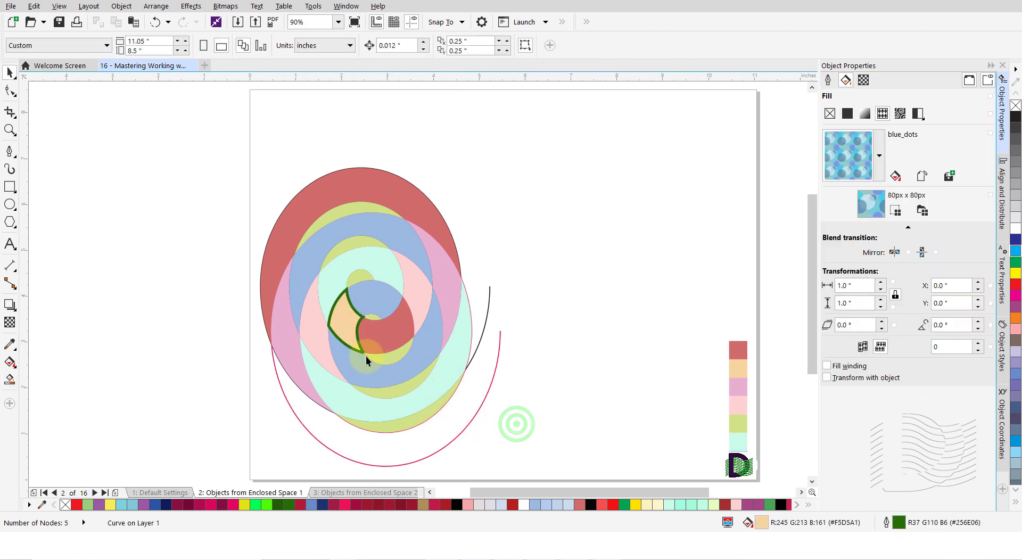
pyautogui.moveTo(346, 316); pyautogui.dragTo(543, 413)
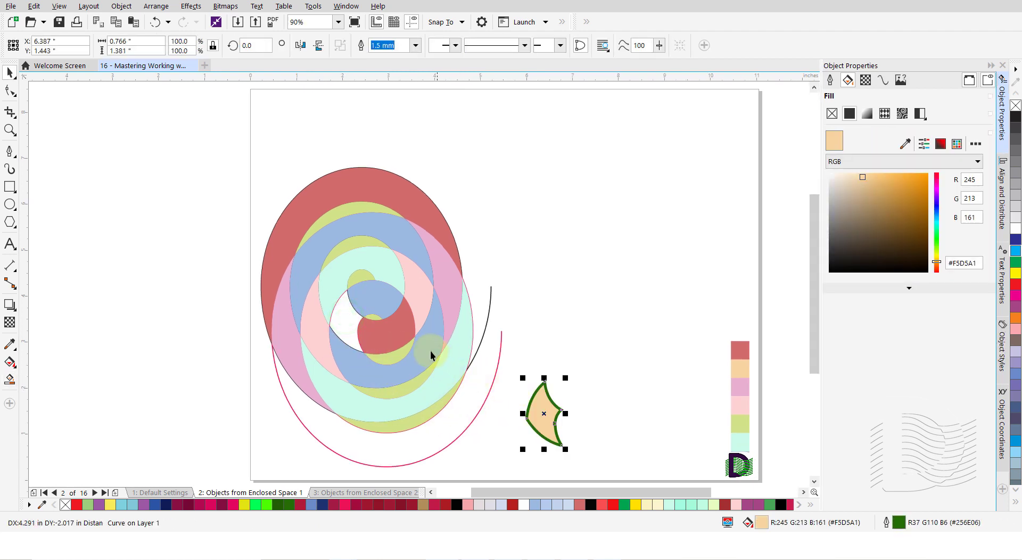
pyautogui.click(394, 319)
pyautogui.moveTo(412, 318); pyautogui.dragTo(569, 288)
pyautogui.moveTo(413, 282); pyautogui.dragTo(527, 224)
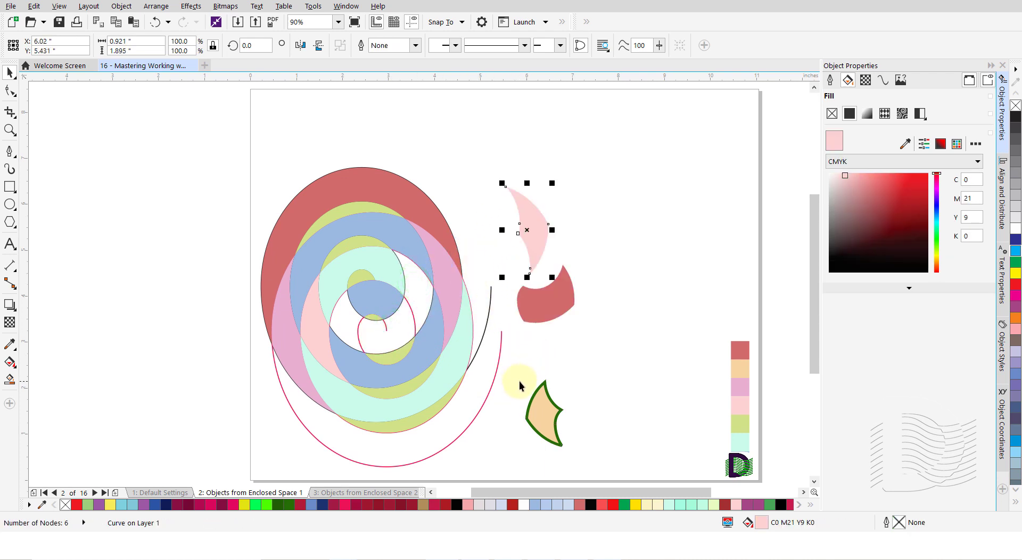
# Step: Undo the moves of the pink, red and orange pieces
pyautogui.hotkey('ctrl', 'z')
pyautogui.hotkey('ctrl', 'z')
pyautogui.hotkey('ctrl', 'z')
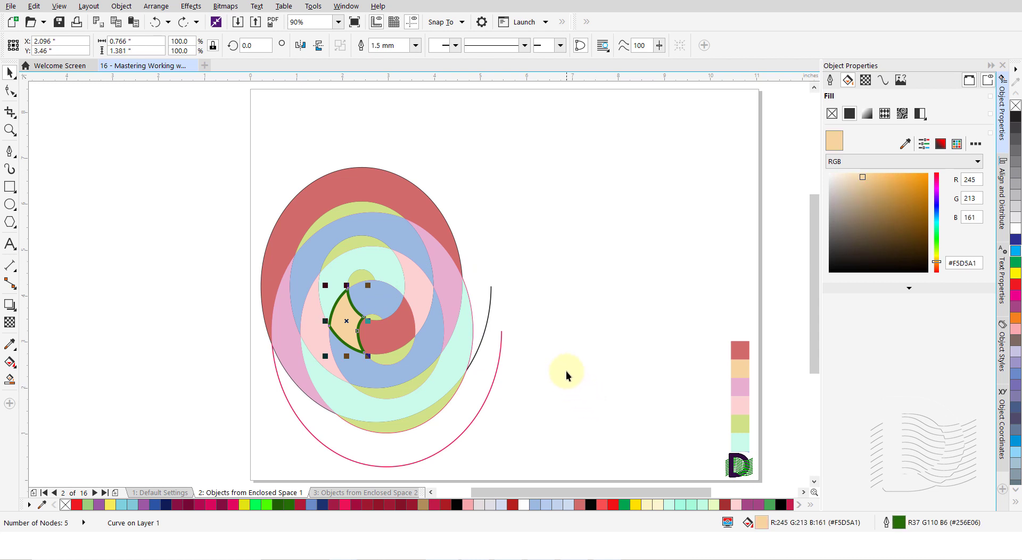
# Step: Move all the filled objects together off the spirals to the page's empty upper right area, and go to page 3, Objects from Enclosed Space 2
pyautogui.click(567, 370)
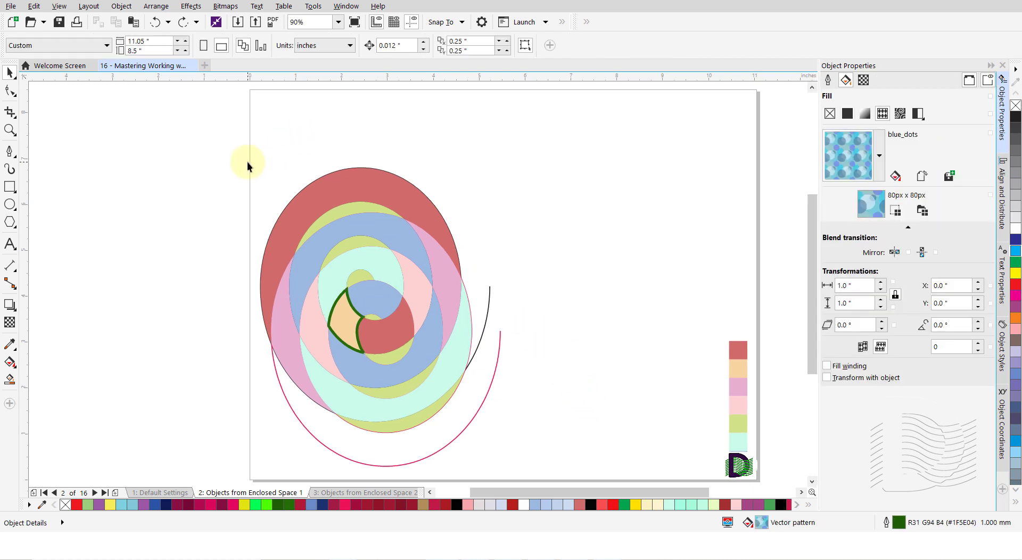
pyautogui.moveTo(268, 167); pyautogui.dragTo(475, 438)
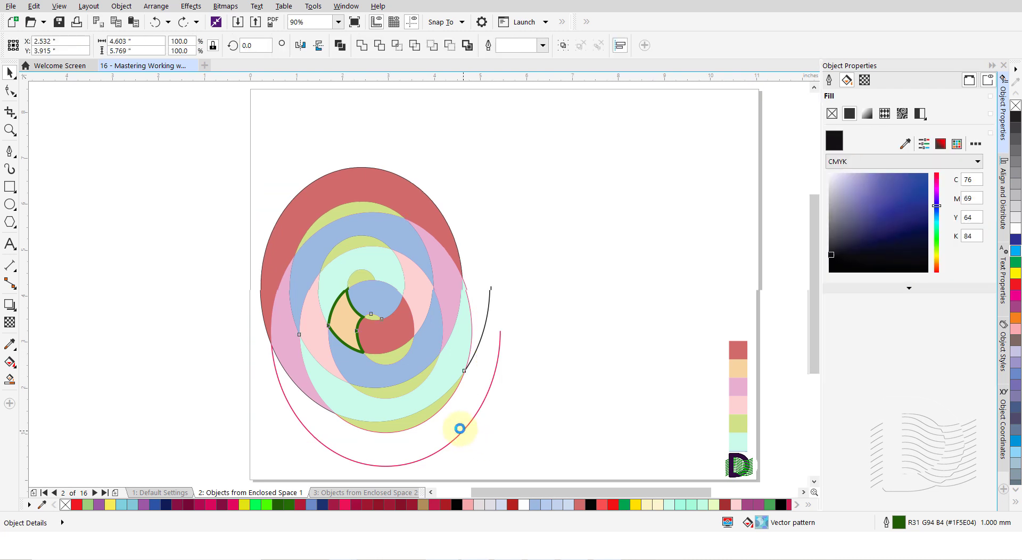
pyautogui.moveTo(413, 400); pyautogui.dragTo(645, 341)
pyautogui.click(556, 439)
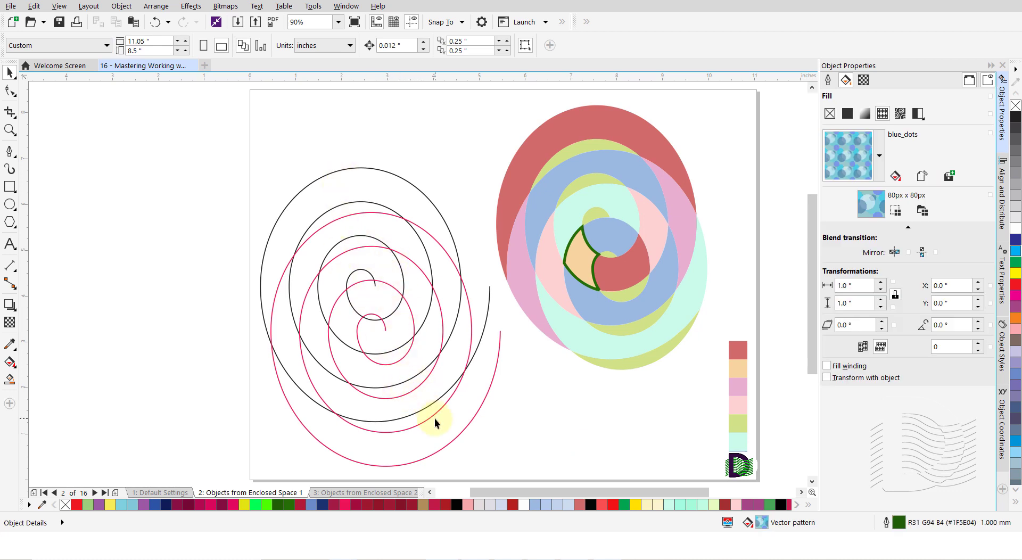
pyautogui.click(349, 494)
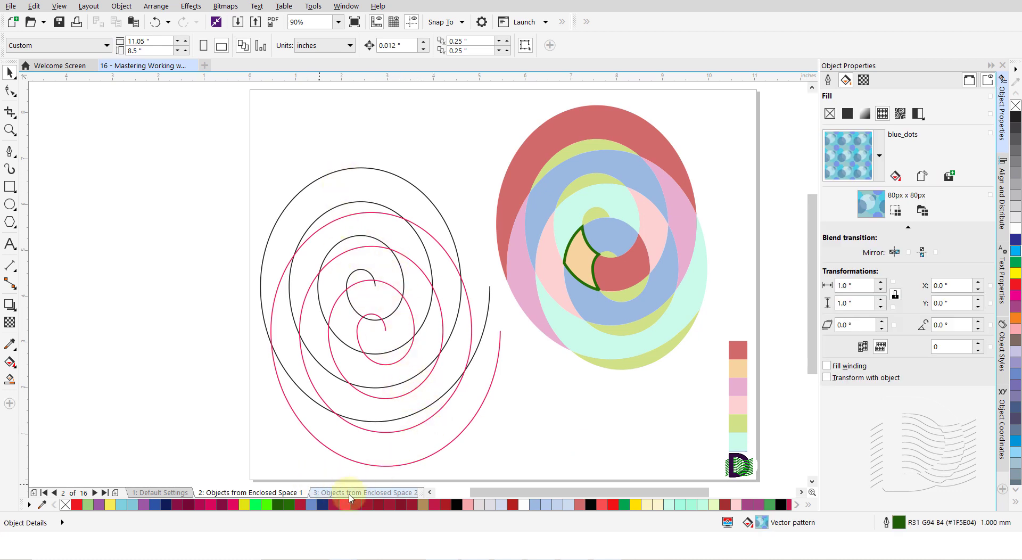
pyautogui.click(350, 494)
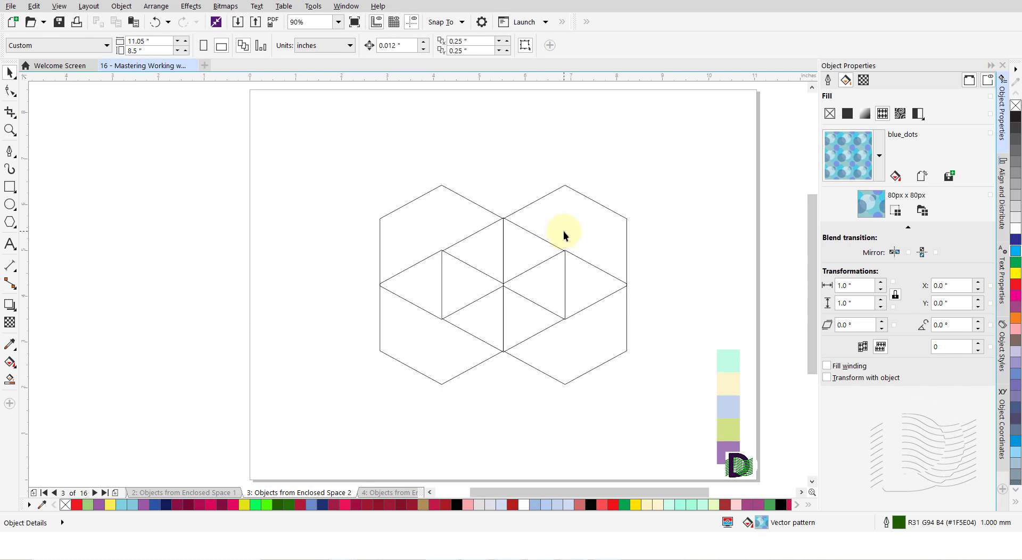
# Step: Pull the four outer hexagons away from the central one toward the corners of the page
pyautogui.moveTo(564, 231); pyautogui.dragTo(626, 185)
pyautogui.moveTo(417, 220); pyautogui.dragTo(358, 160)
pyautogui.moveTo(431, 318); pyautogui.dragTo(362, 372)
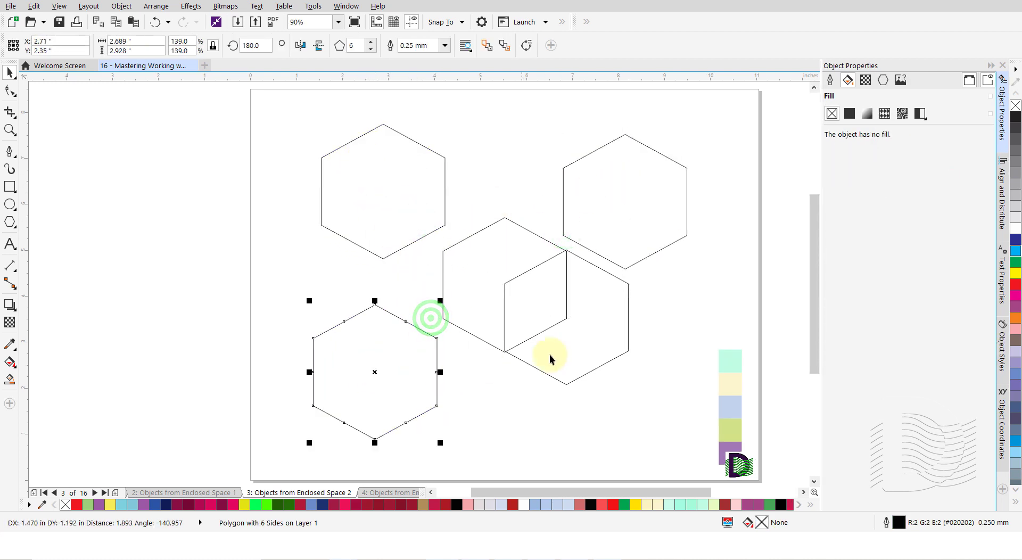
pyautogui.moveTo(564, 335); pyautogui.dragTo(593, 402)
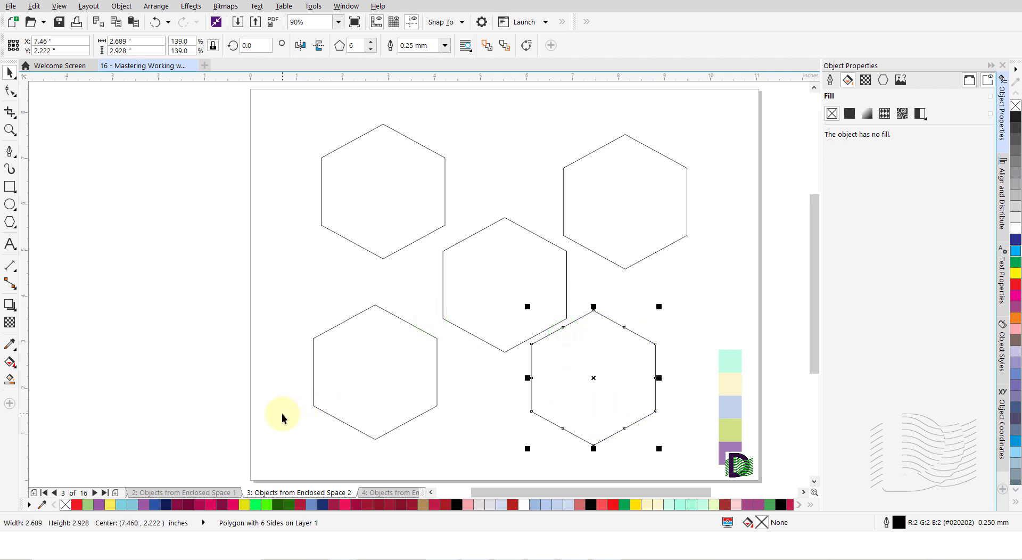
# Step: Undo the four hexagon moves and deselect everything
pyautogui.hotkey('ctrl', 'z')
pyautogui.hotkey('ctrl', 'z')
pyautogui.hotkey('ctrl', 'z')
pyautogui.hotkey('ctrl', 'z')
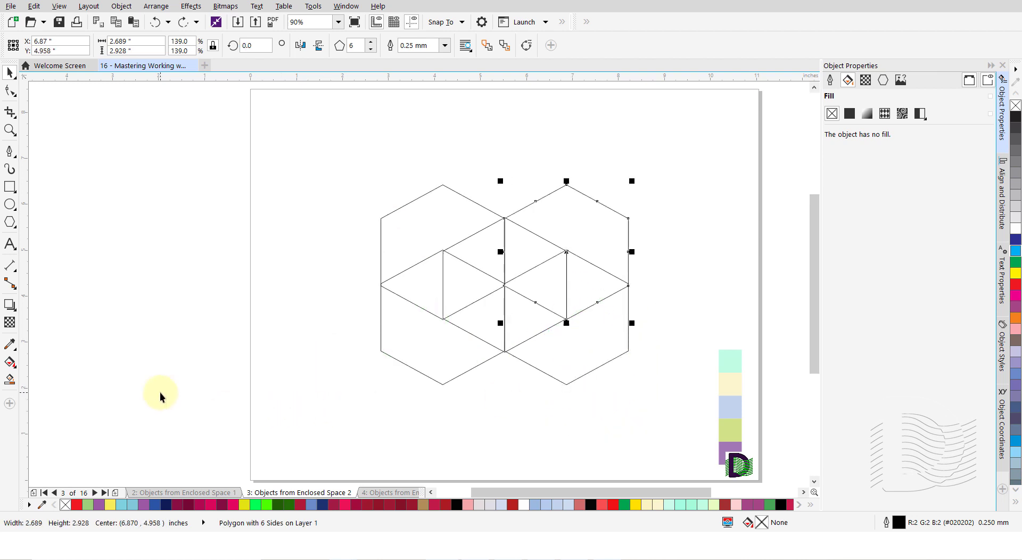
pyautogui.click(161, 393)
# Step: Set Smart Fill to No Outline and sample the mint swatch (#C0FCE3) as its fill color
pyautogui.press('space')
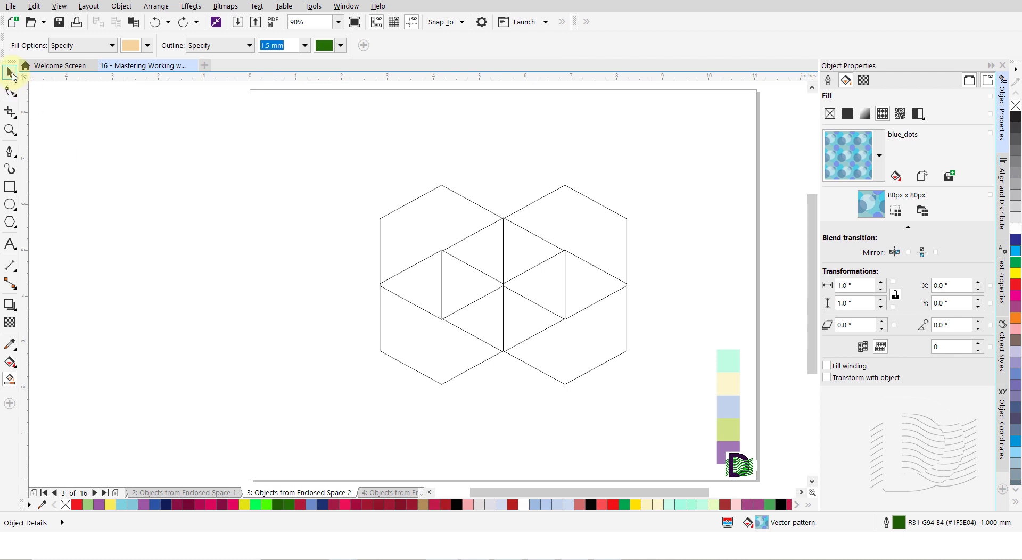
pyautogui.click(249, 45)
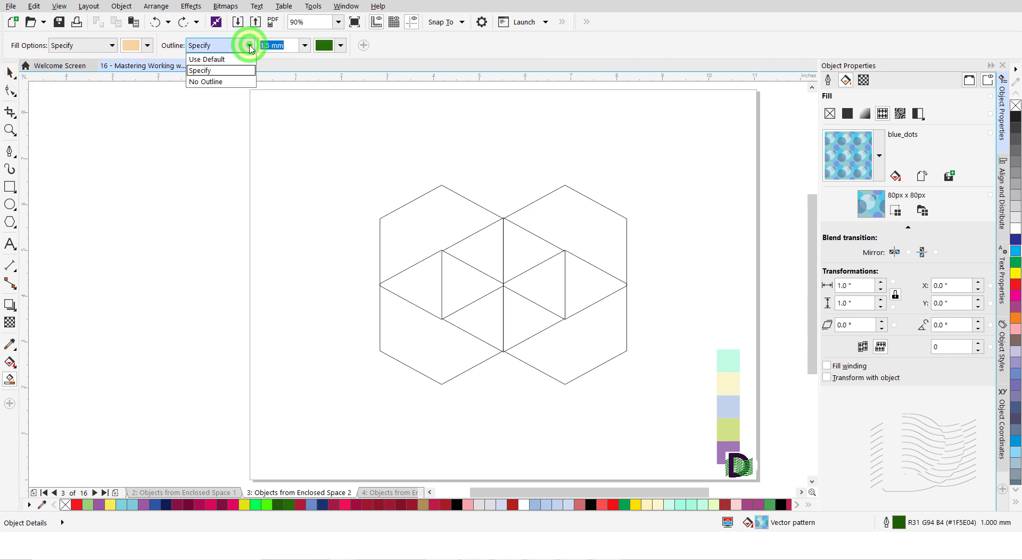
pyautogui.click(218, 83)
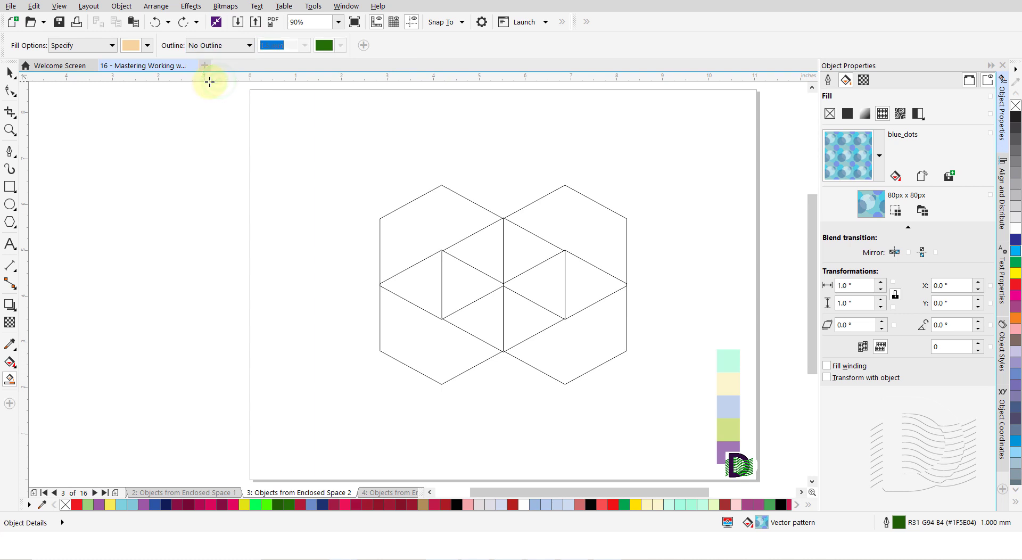
pyautogui.click(148, 45)
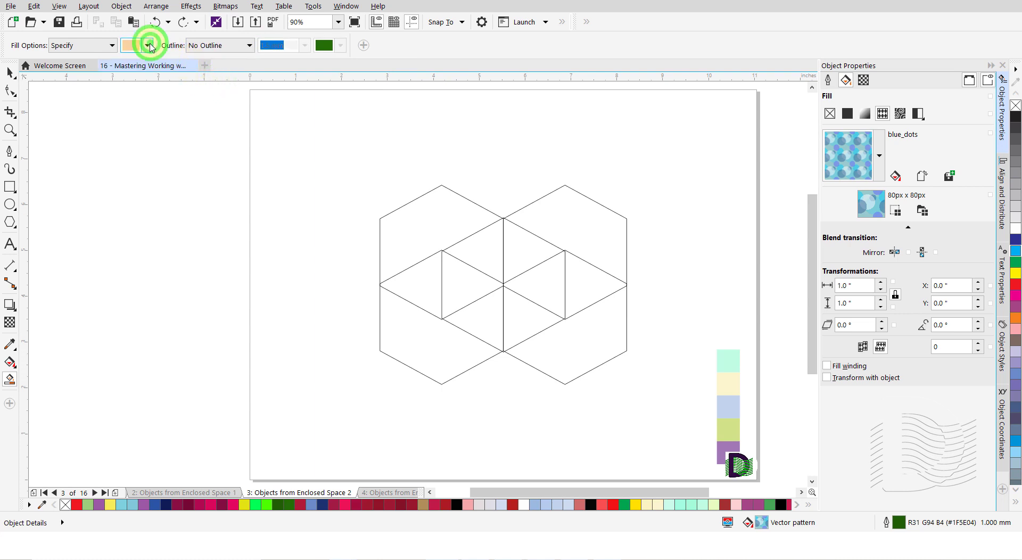
pyautogui.click(195, 76)
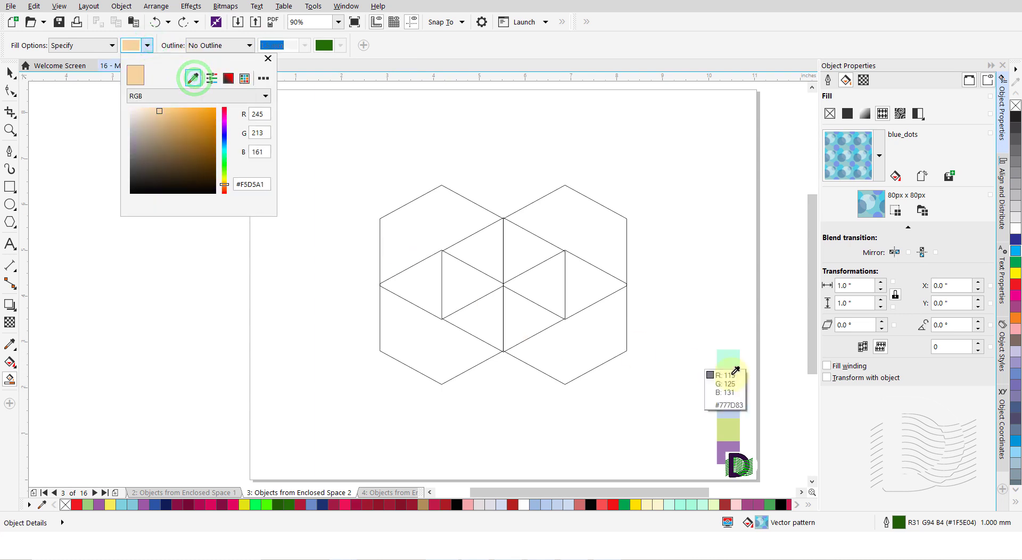
pyautogui.click(728, 364)
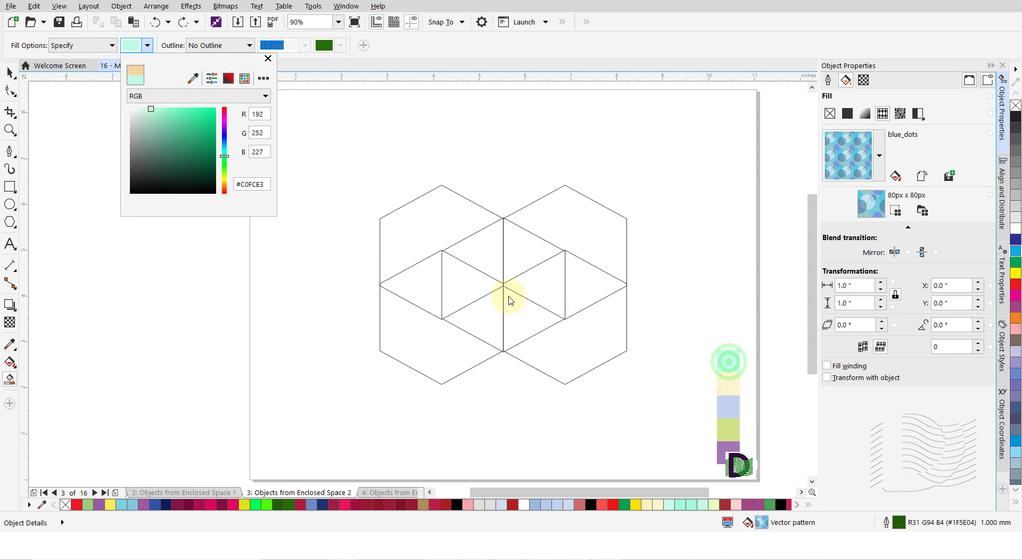
# Step: Smart Fill the two side triangles of the central hexagon with the mint color and no outline
pyautogui.click(461, 287)
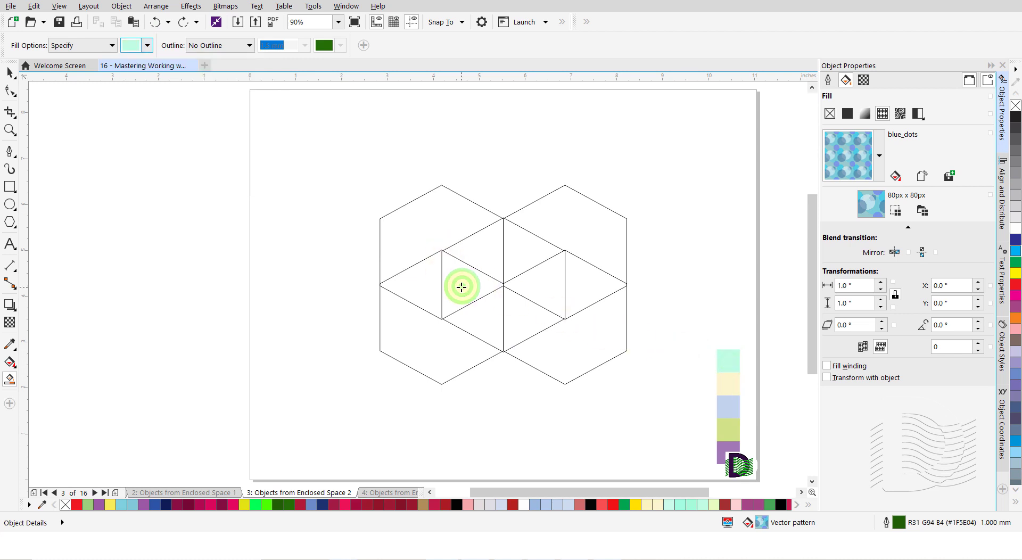
pyautogui.click(461, 287)
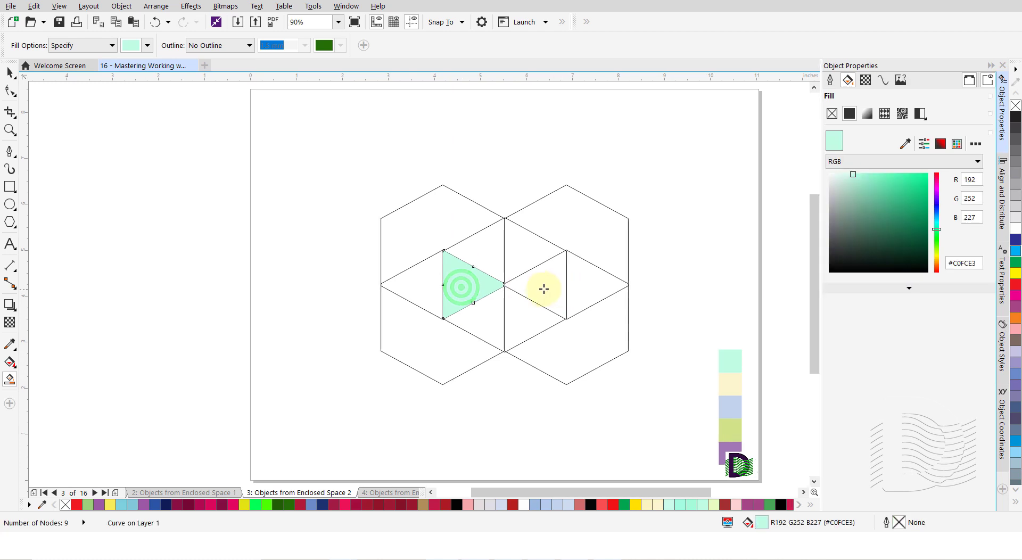
pyautogui.click(544, 289)
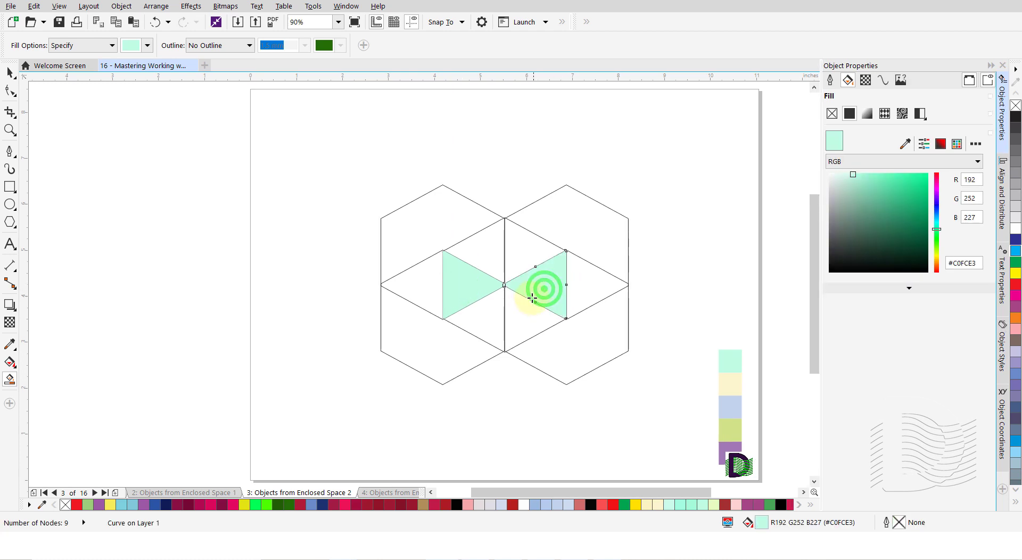
# Step: Sample the cream swatch (#FAF5CB) and Smart Fill the central hexagon's upper left and lower right triangles
pyautogui.click(148, 46)
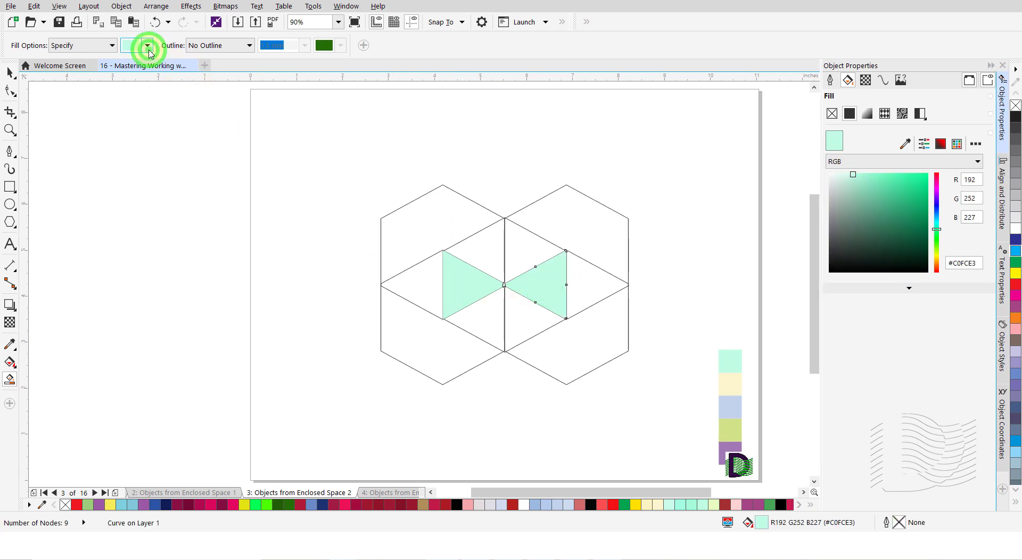
pyautogui.click(193, 79)
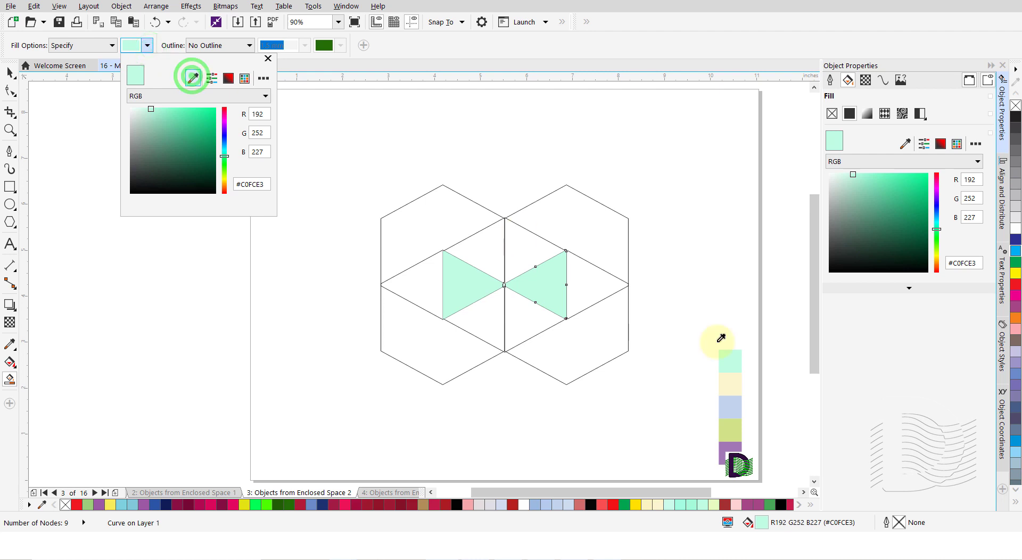
pyautogui.click(730, 381)
pyautogui.click(477, 249)
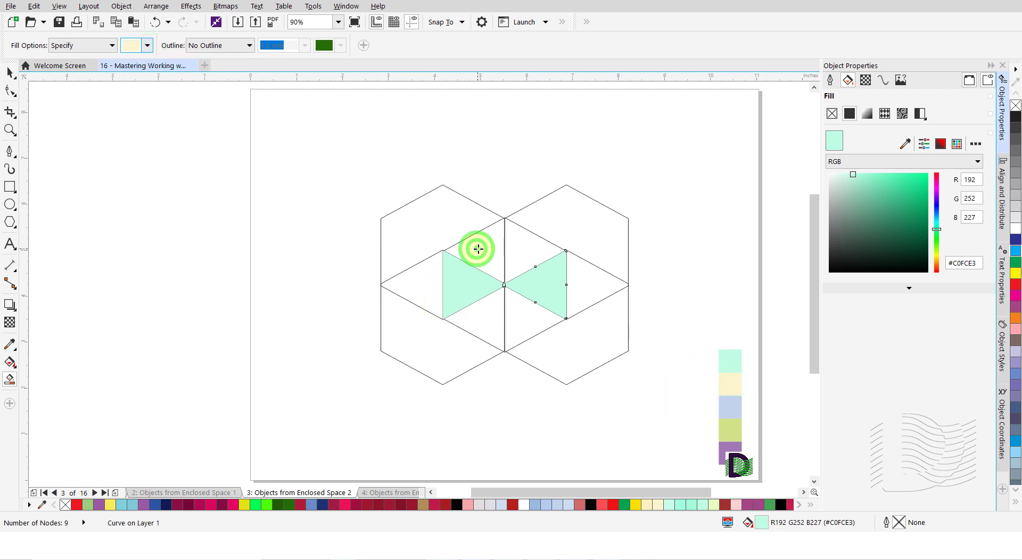
pyautogui.click(513, 322)
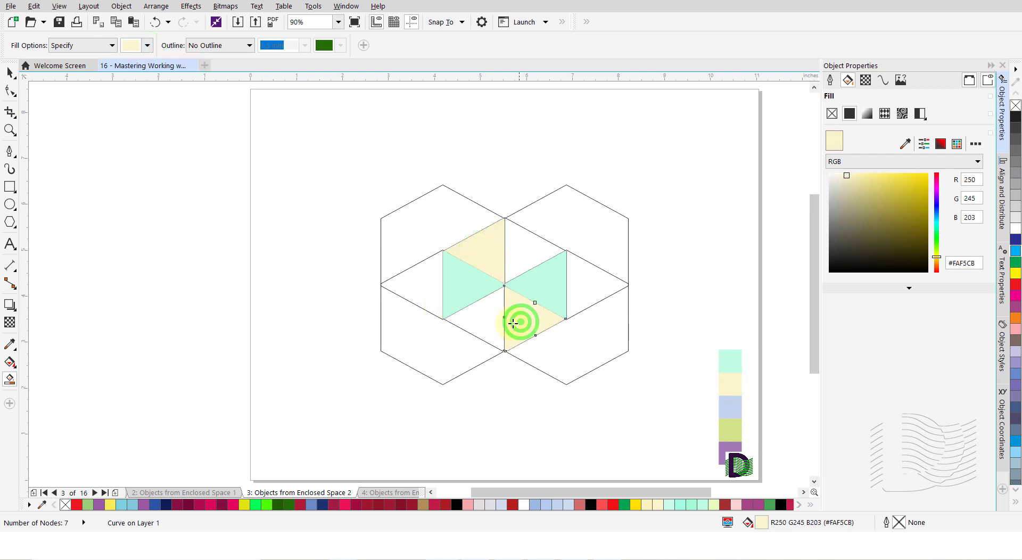
# Step: Sample the light blue swatch (C22 M10 Y0 K0) and Smart Fill the central hexagon's upper right and lower left triangles
pyautogui.click(147, 46)
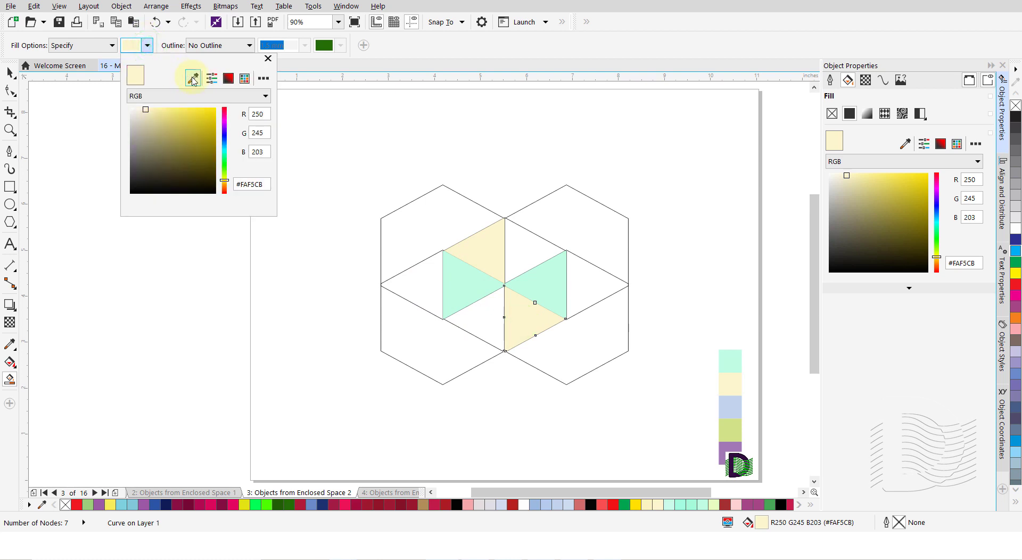
pyautogui.click(193, 78)
pyautogui.click(726, 409)
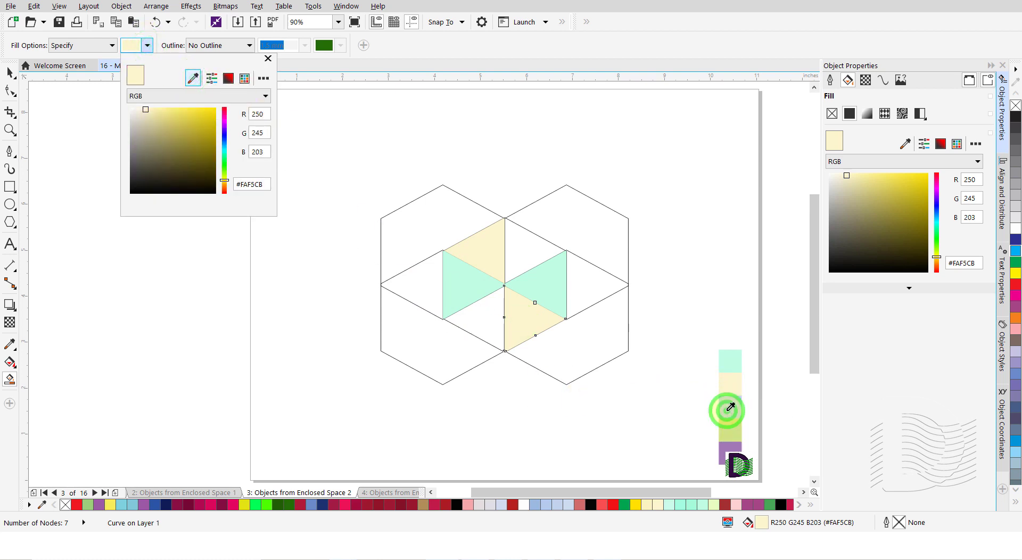
pyautogui.click(517, 248)
pyautogui.click(481, 321)
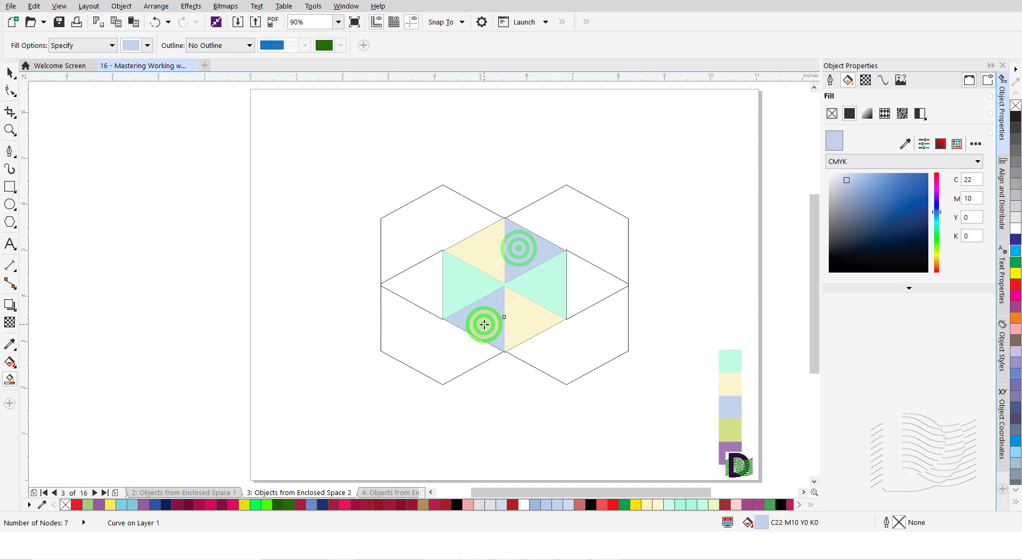
# Step: Sample the yellow-green swatch (C20 M0 Y60 K0) and Smart Fill the two outer triangles beside the central hexagon
pyautogui.click(149, 46)
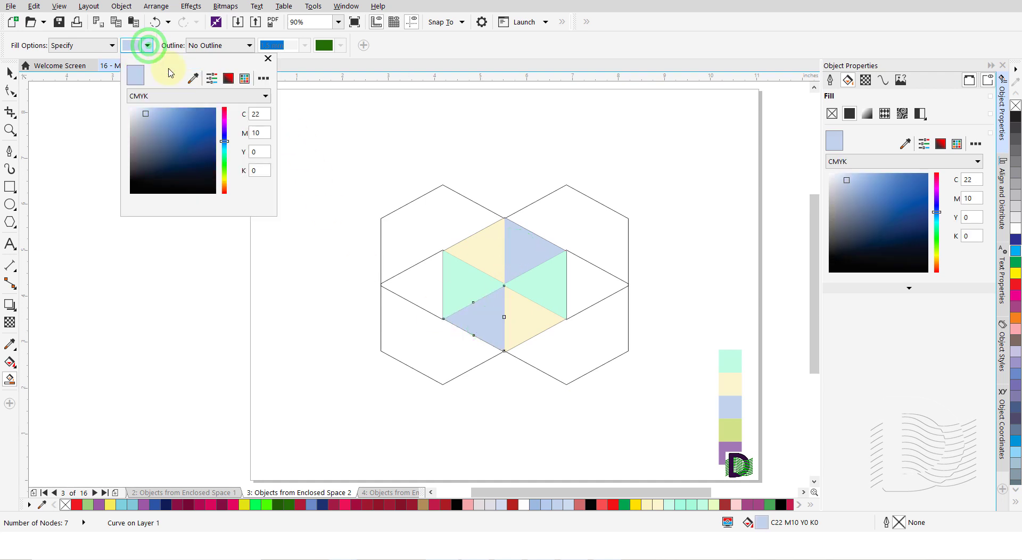
pyautogui.click(193, 79)
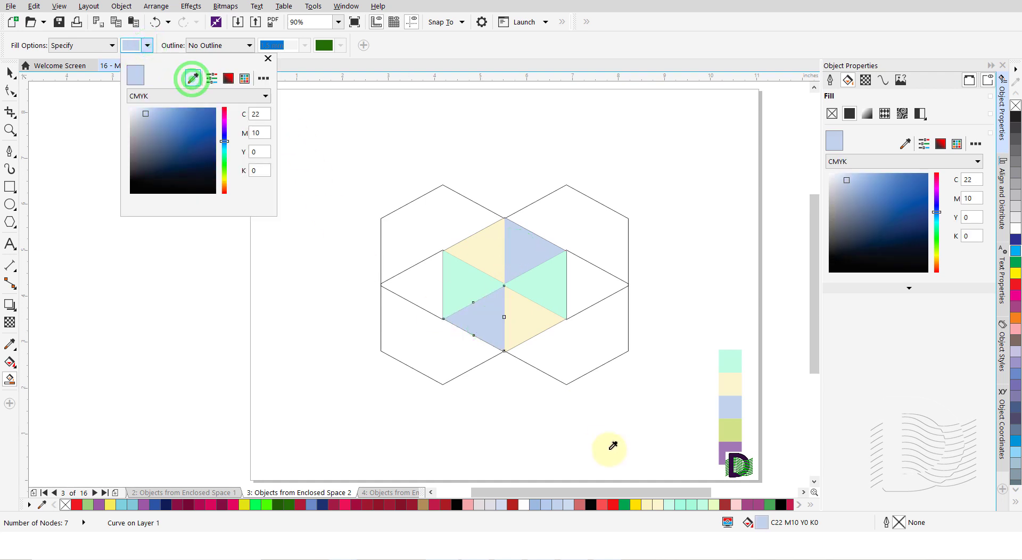
pyautogui.click(727, 426)
pyautogui.click(417, 291)
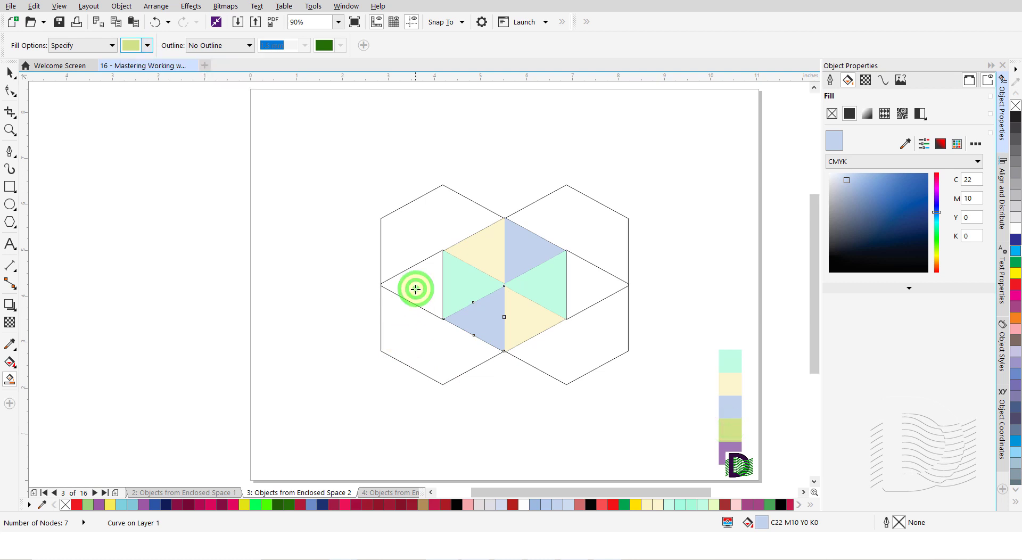
pyautogui.click(590, 283)
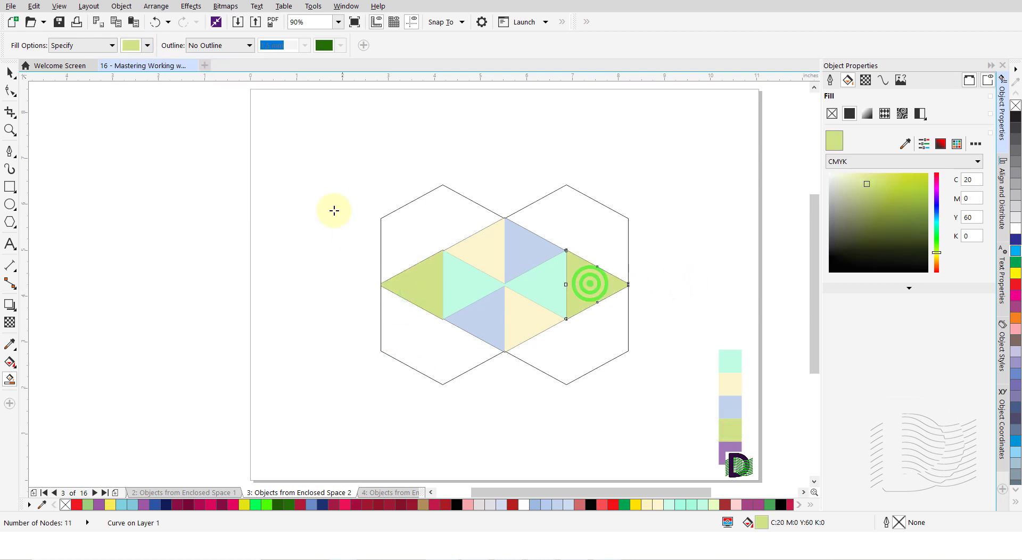
# Step: Sample the purple swatch (C38 M59 Y0 K0) and Smart Fill the four remaining corner areas of the hexagon design
pyautogui.click(147, 45)
pyautogui.click(193, 78)
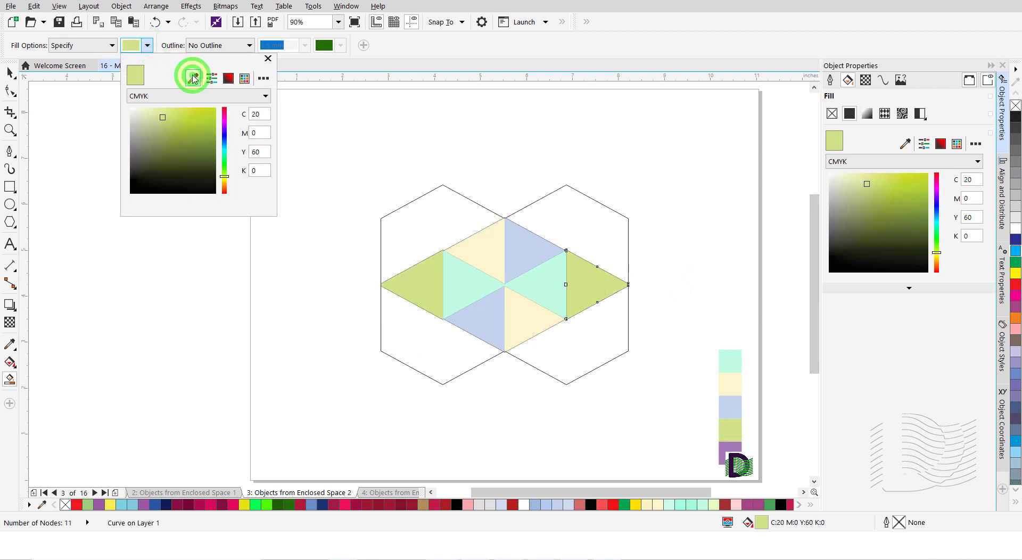
pyautogui.click(729, 450)
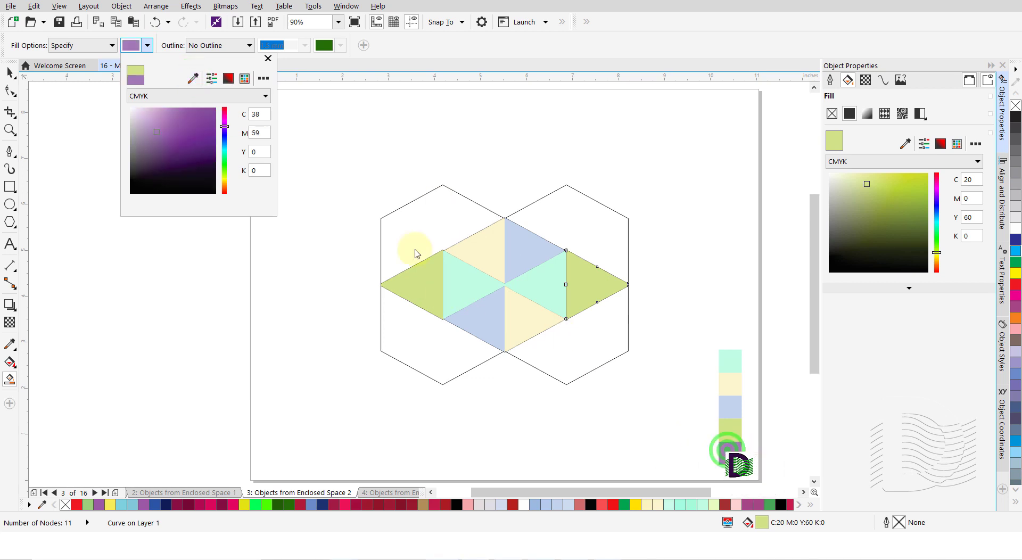
pyautogui.click(438, 220)
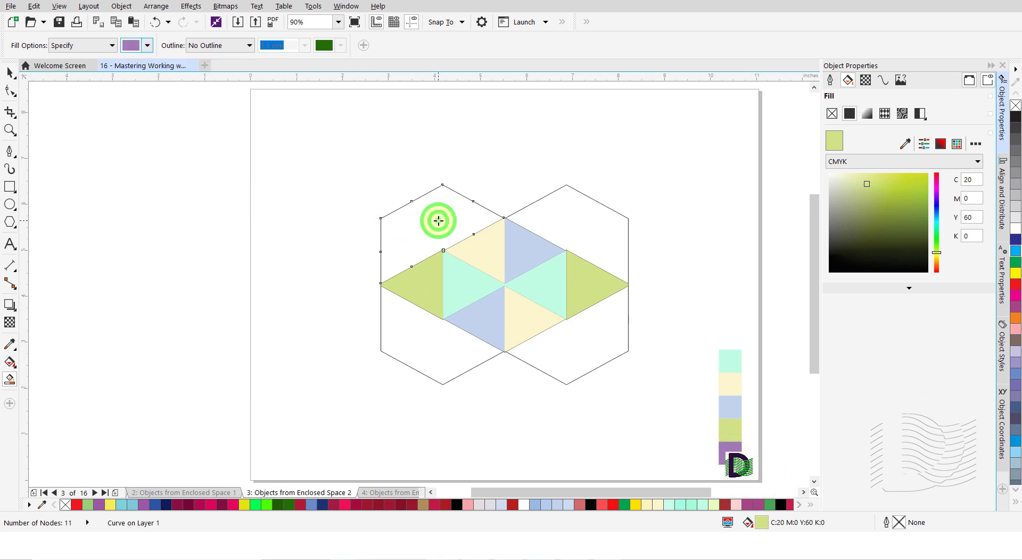
pyautogui.click(576, 219)
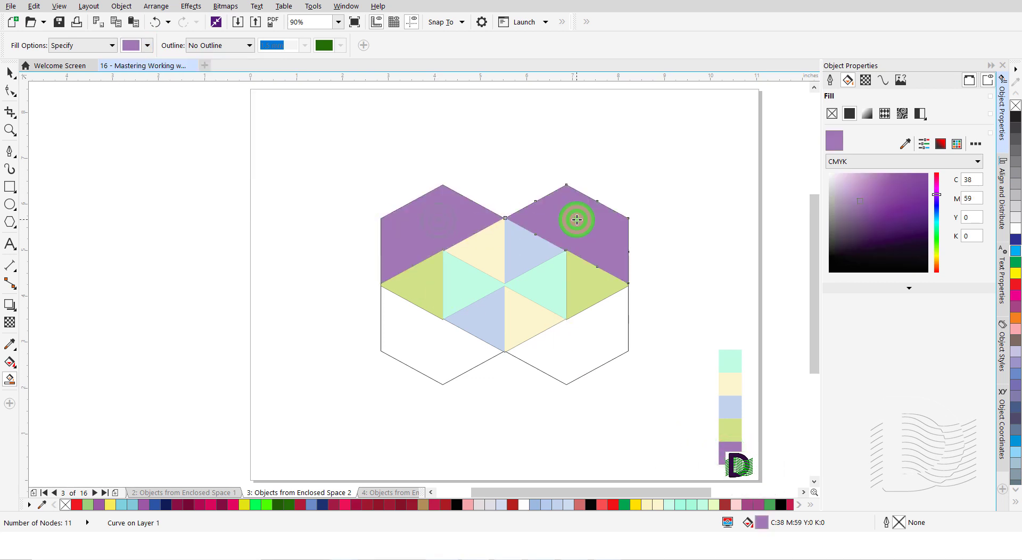
pyautogui.click(580, 342)
pyautogui.click(431, 350)
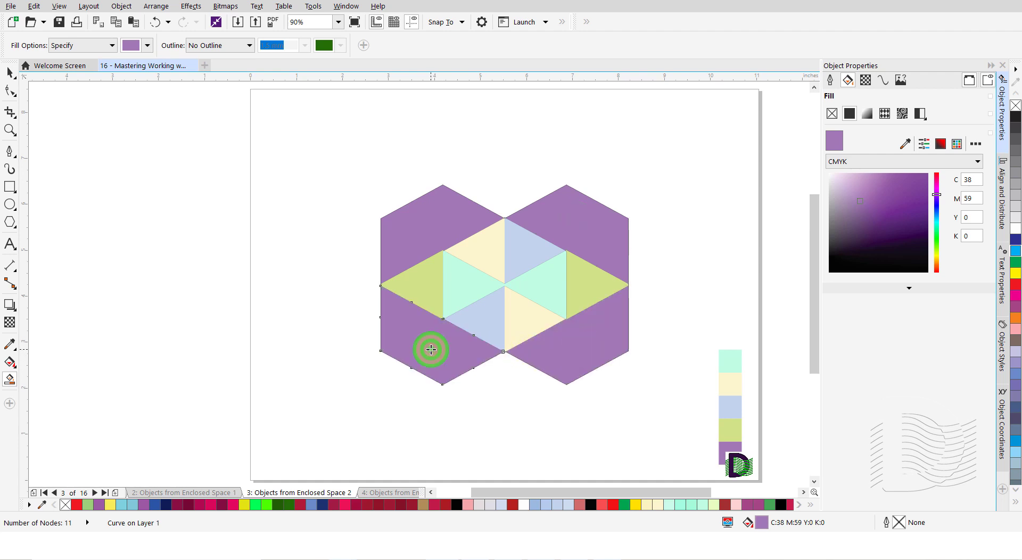
# Step: Pull the upper left purple piece and the upper right light blue triangle out of the design with the Pick tool
pyautogui.press('space')
pyautogui.click(334, 398)
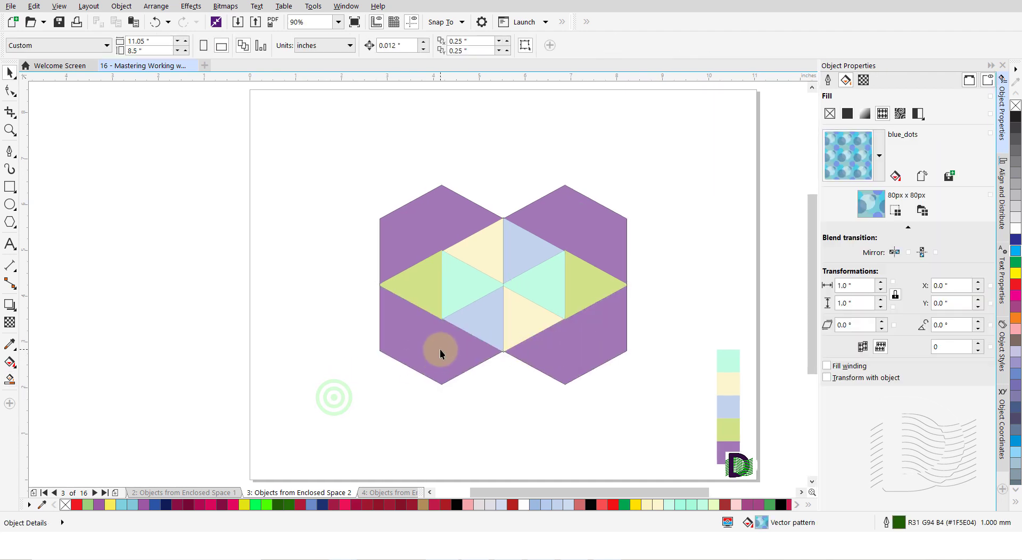
pyautogui.moveTo(434, 228); pyautogui.dragTo(390, 160)
pyautogui.moveTo(532, 267); pyautogui.dragTo(656, 173)
# Step: Move the lower left purple piece away from the design, give it a fountain fill, and deselect it
pyautogui.moveTo(406, 373); pyautogui.dragTo(339, 437)
pyautogui.click(866, 114)
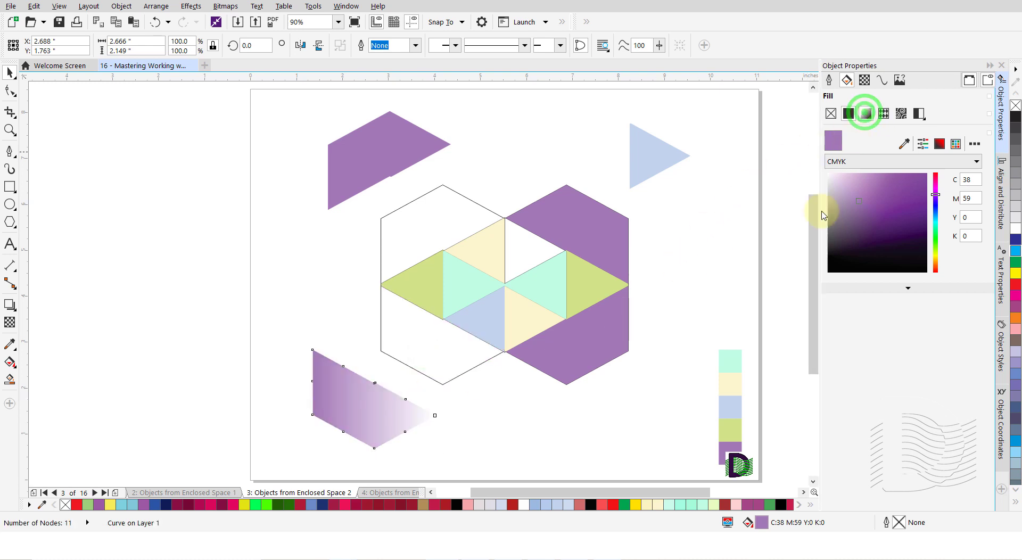
pyautogui.click(546, 439)
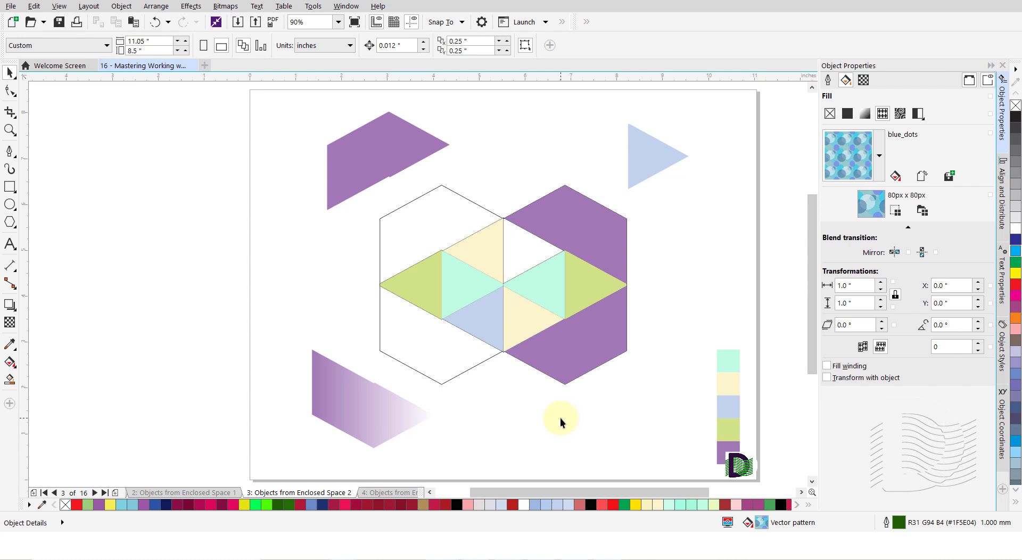
# Step: Fill the detached purple piece and light blue triangle together with the Retro Squares vector pattern, then deselect them
pyautogui.click(388, 157)
pyautogui.keyDown('shift'); pyautogui.click(653, 158); pyautogui.keyUp('shift')
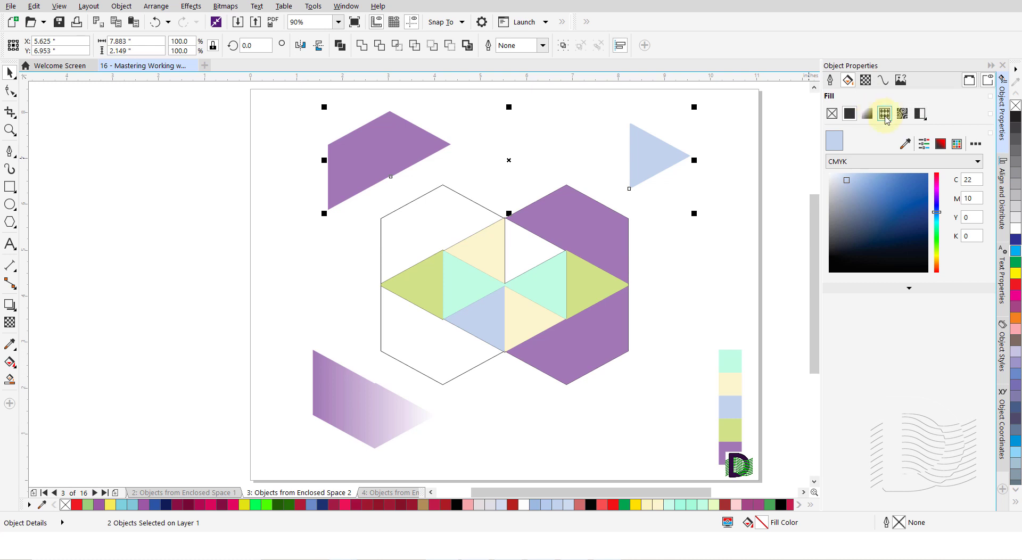
pyautogui.click(886, 116)
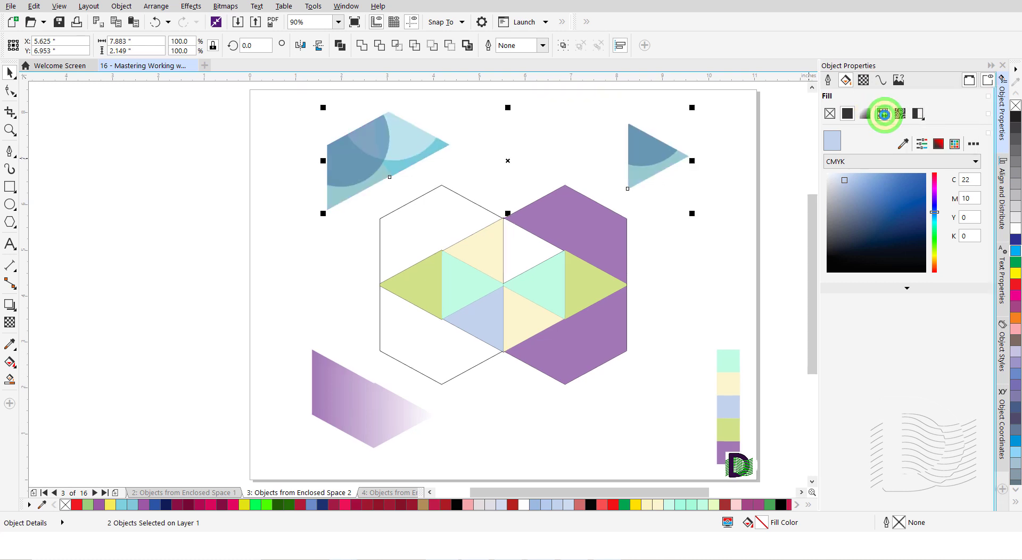
pyautogui.click(880, 155)
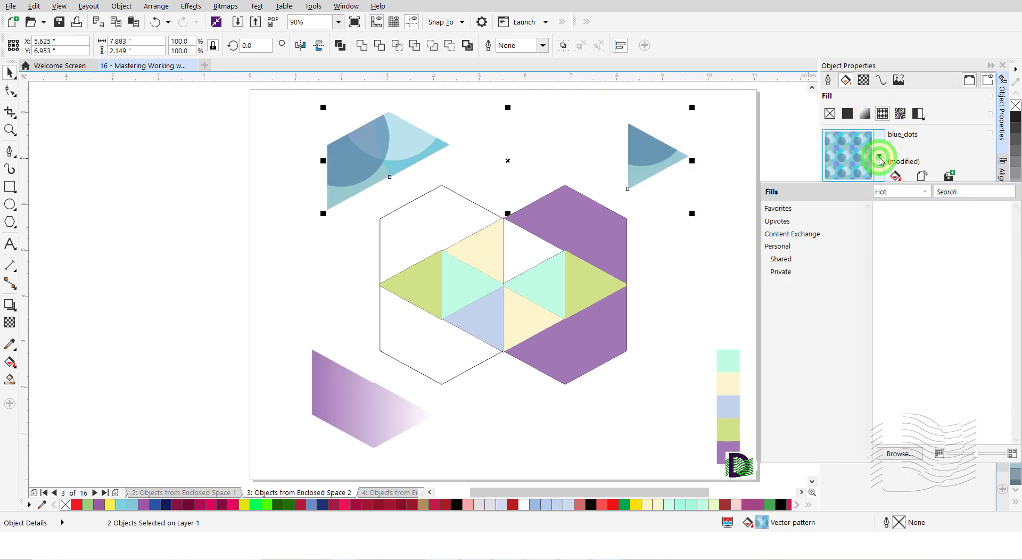
pyautogui.moveTo(929, 254)
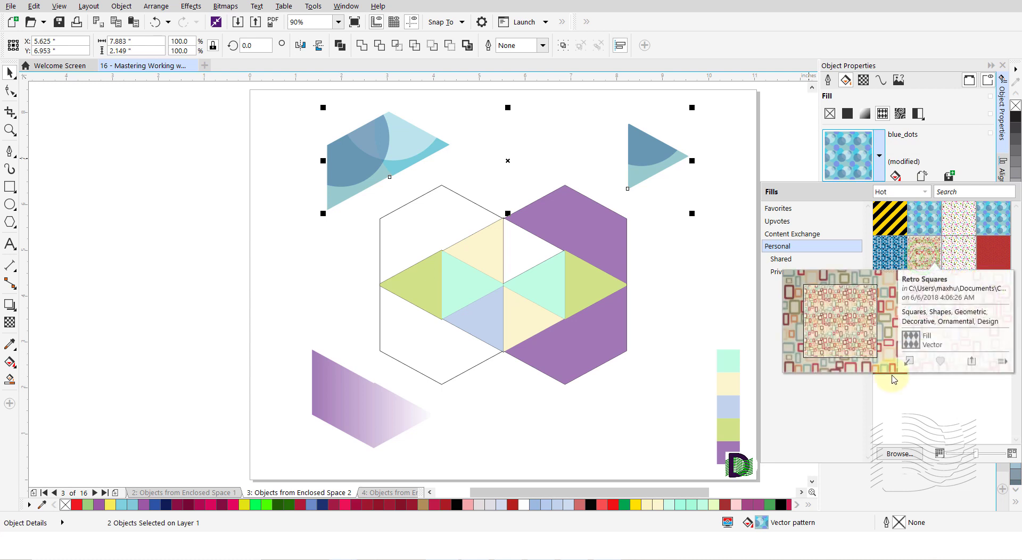
pyautogui.click(909, 363)
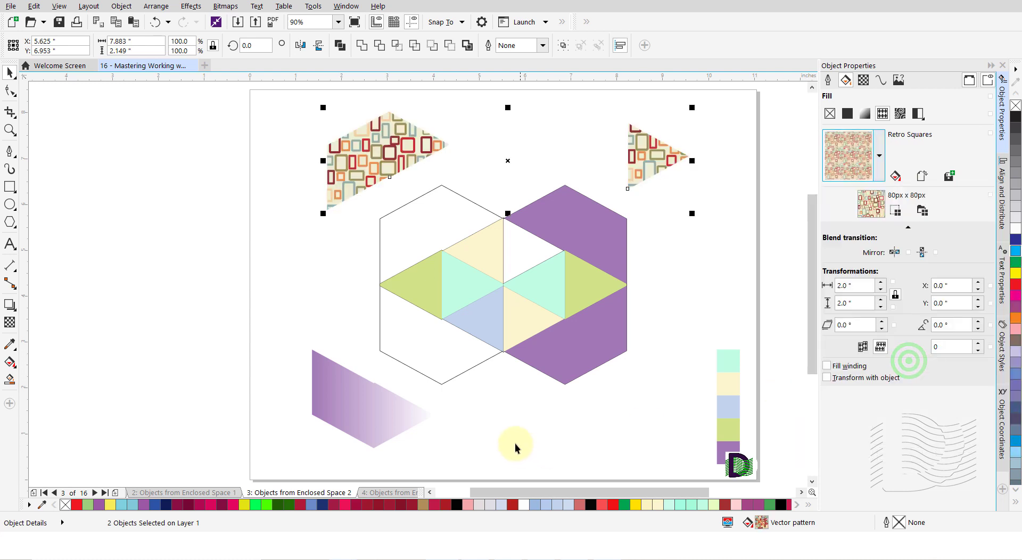
pyautogui.click(502, 420)
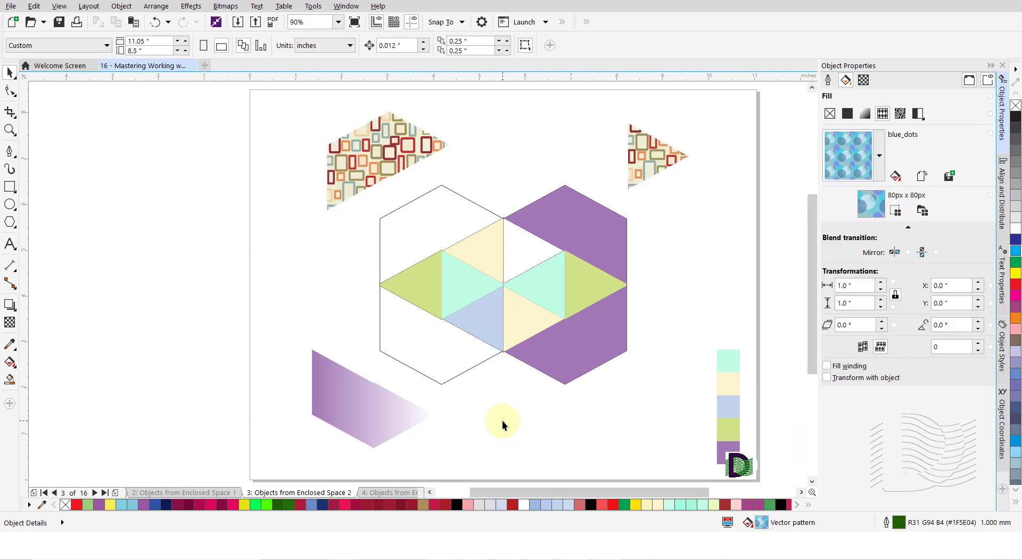
# Step: Go to page 4, Objects from Enclosed Space 3, and set the Smart Fill outline option to Specify
pyautogui.click(387, 494)
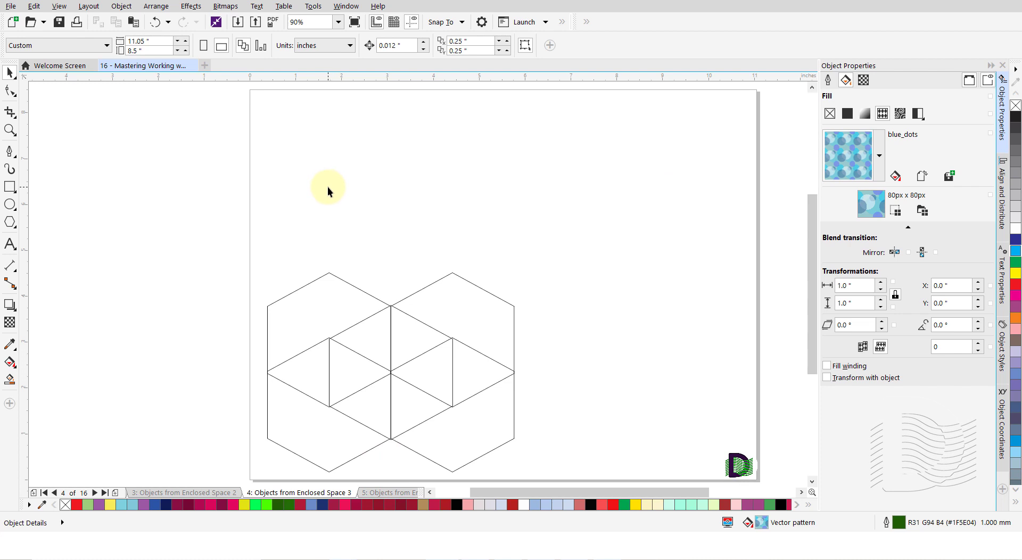
pyautogui.press('space')
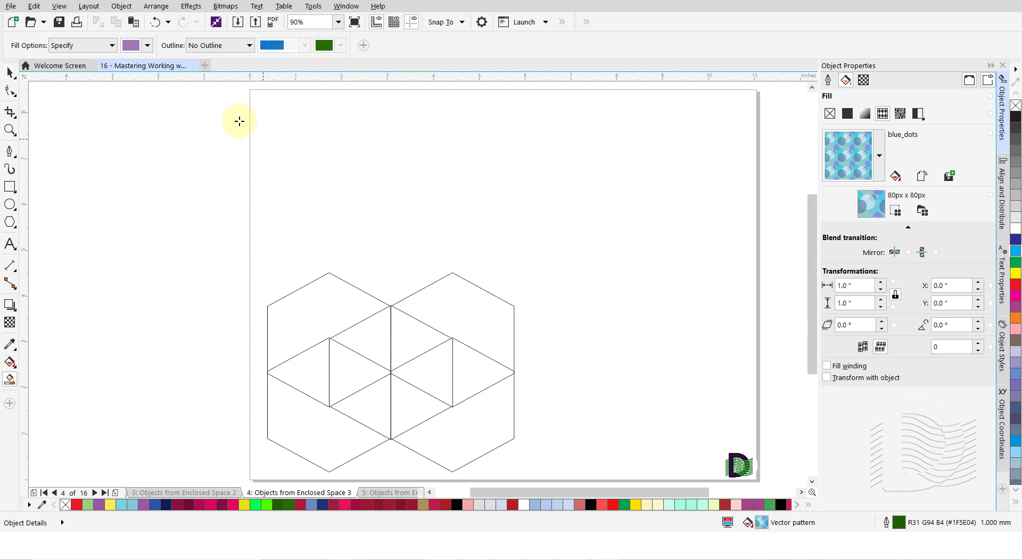
pyautogui.click(249, 46)
pyautogui.click(212, 70)
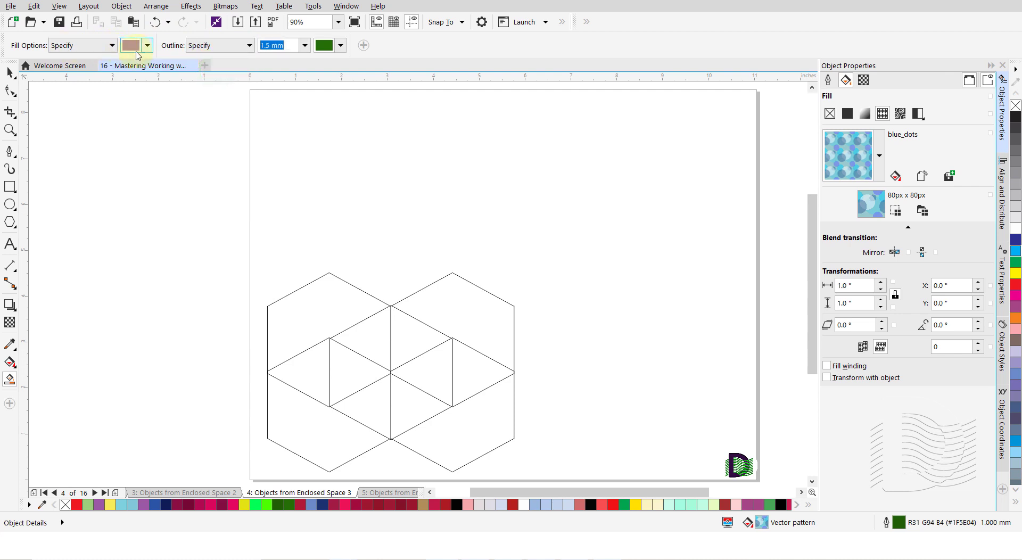
# Step: Sample bright green (#4DFF00) from the document palette as the Smart Fill color
pyautogui.click(147, 46)
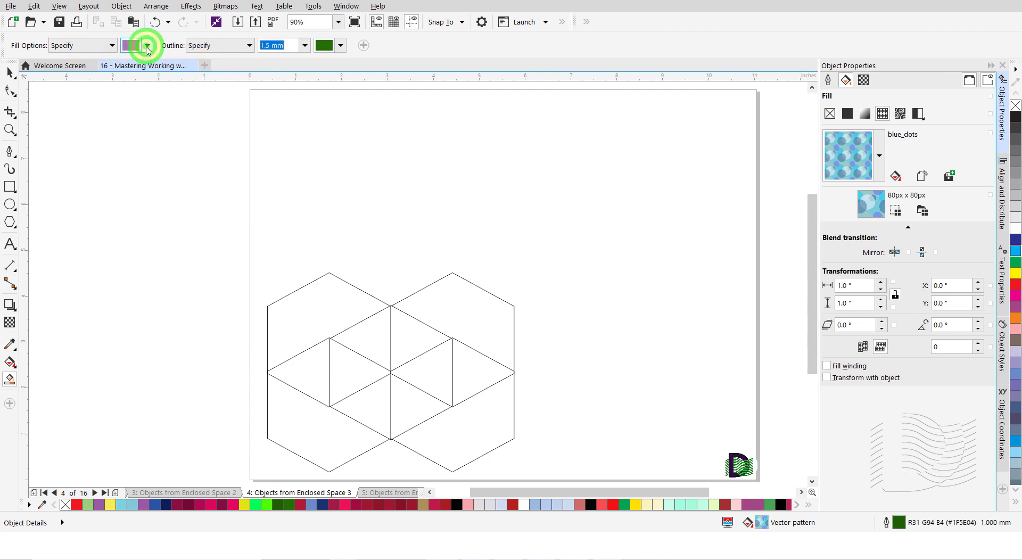
pyautogui.click(192, 79)
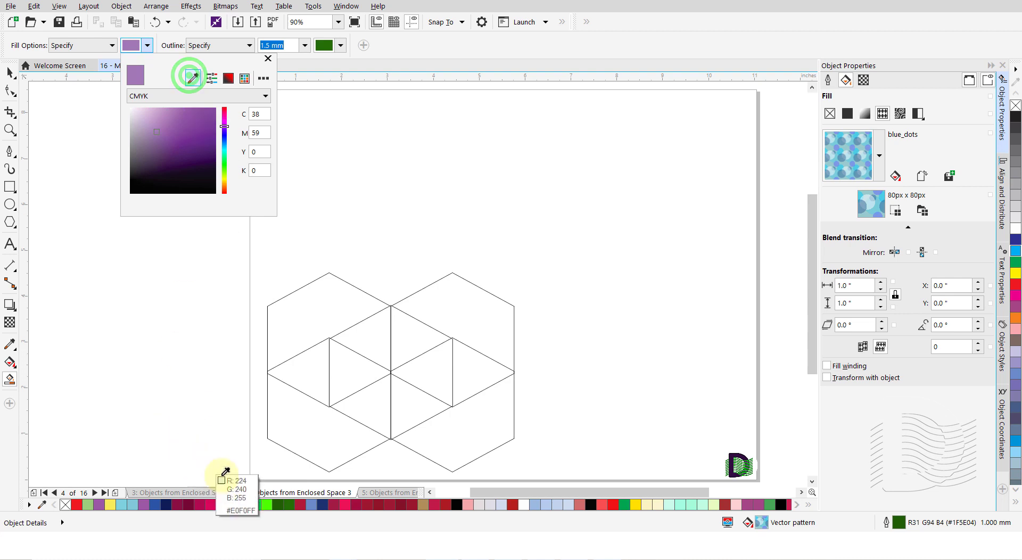
pyautogui.click(265, 506)
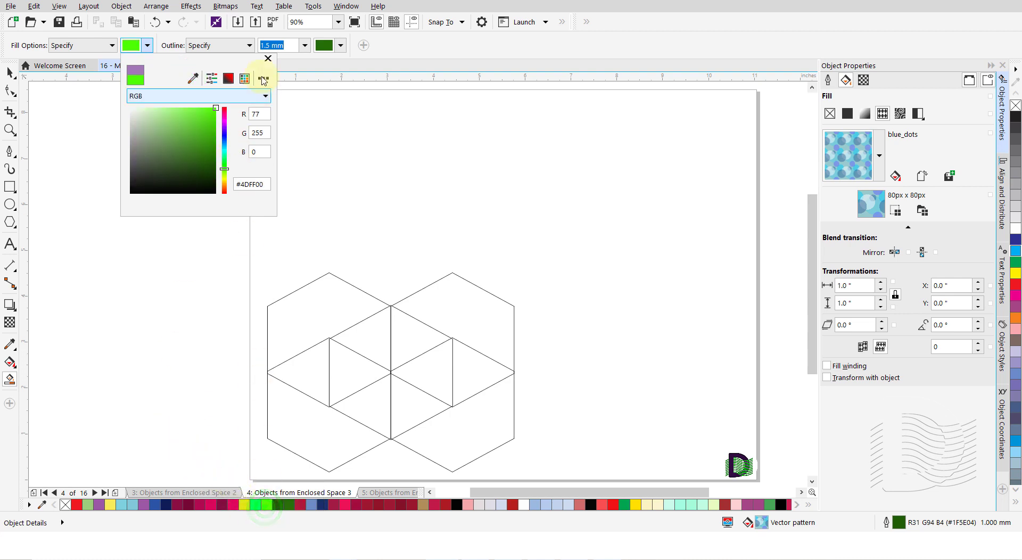
pyautogui.click(267, 59)
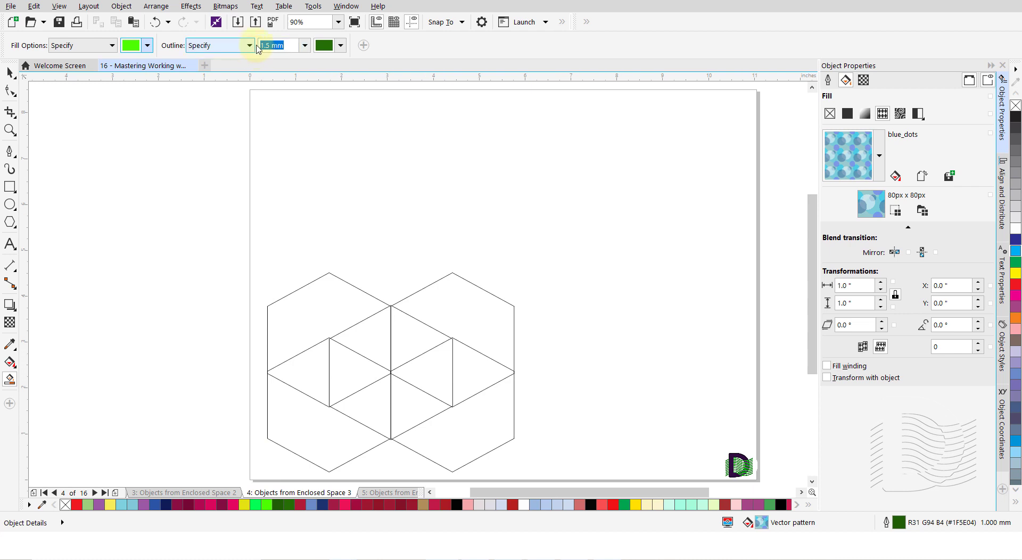
# Step: Set the Smart Fill outline width to 1.0 mm and sample red (#ED3237) from the document palette as its color
pyautogui.click(305, 45)
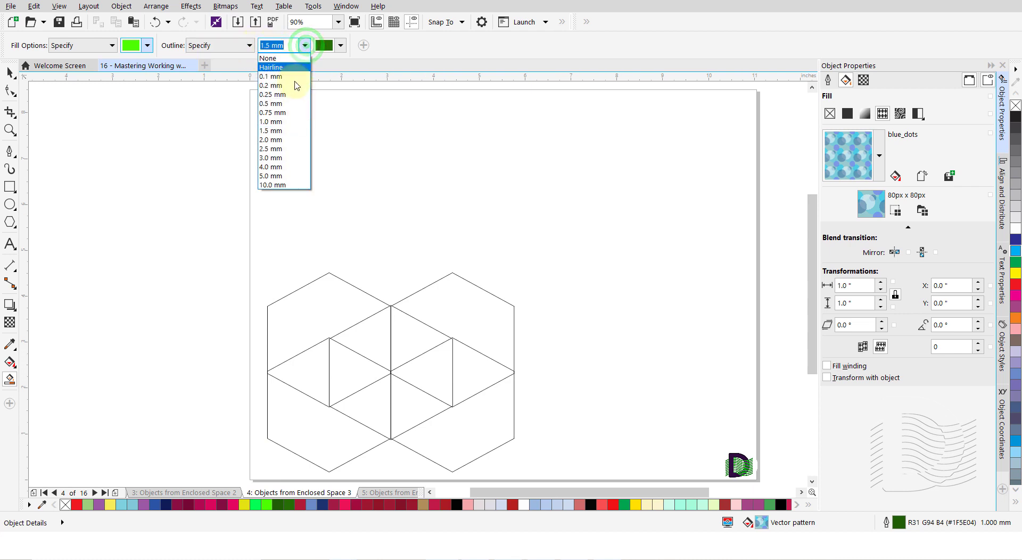
pyautogui.click(292, 119)
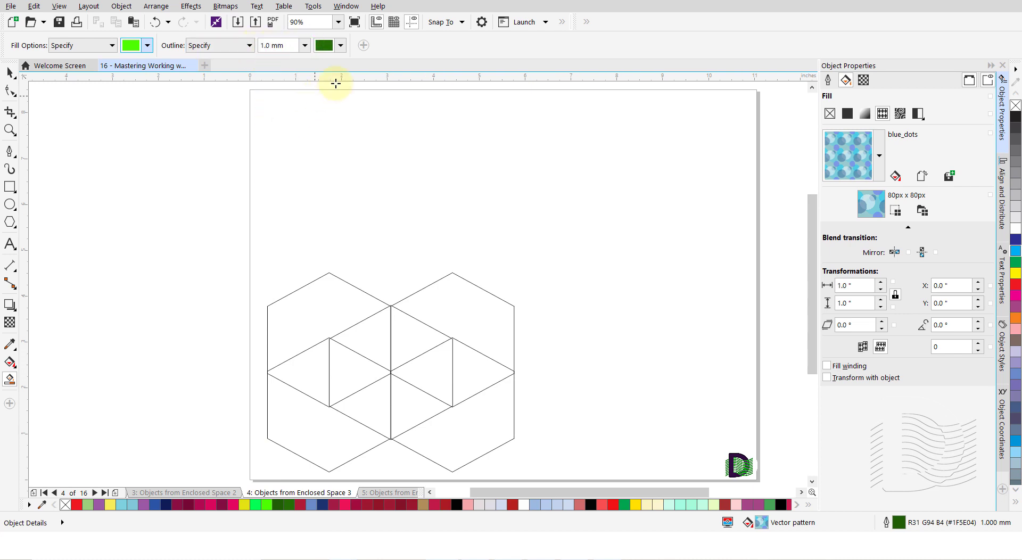
pyautogui.click(342, 47)
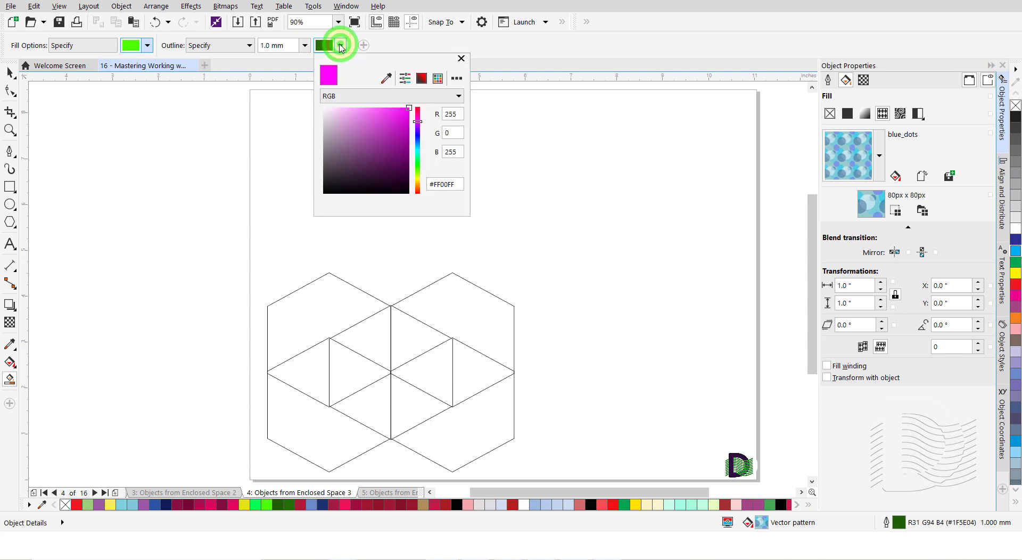
pyautogui.click(385, 78)
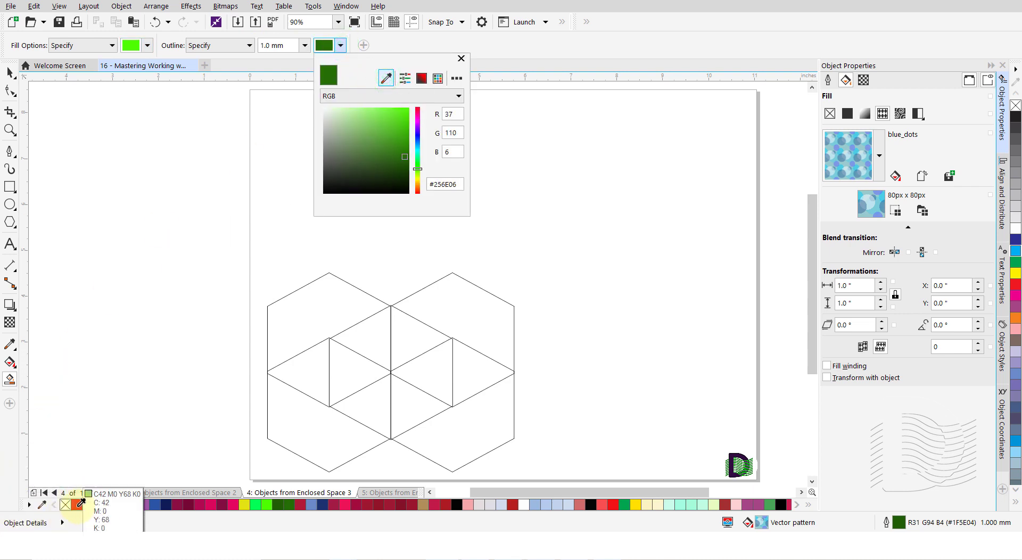
pyautogui.click(76, 504)
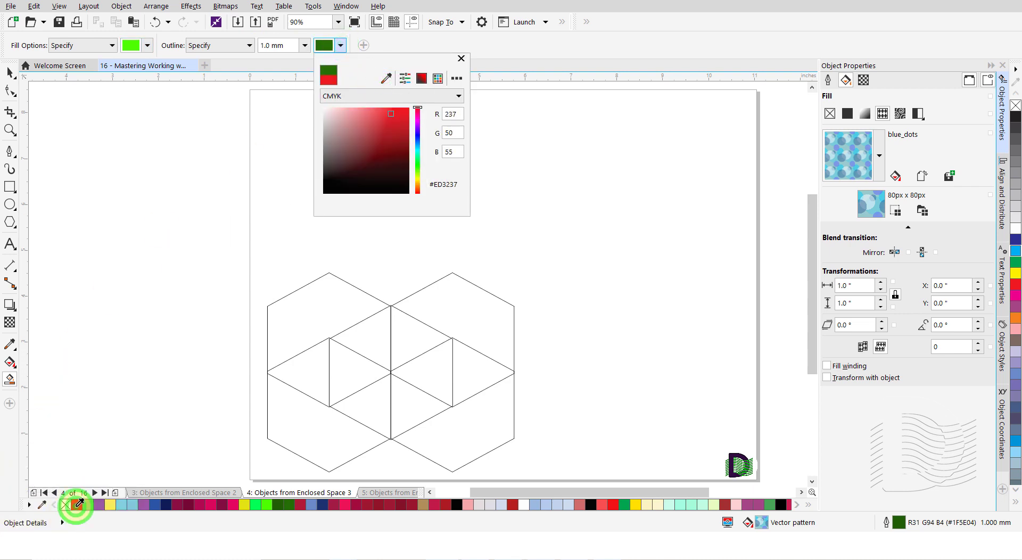
pyautogui.click(461, 59)
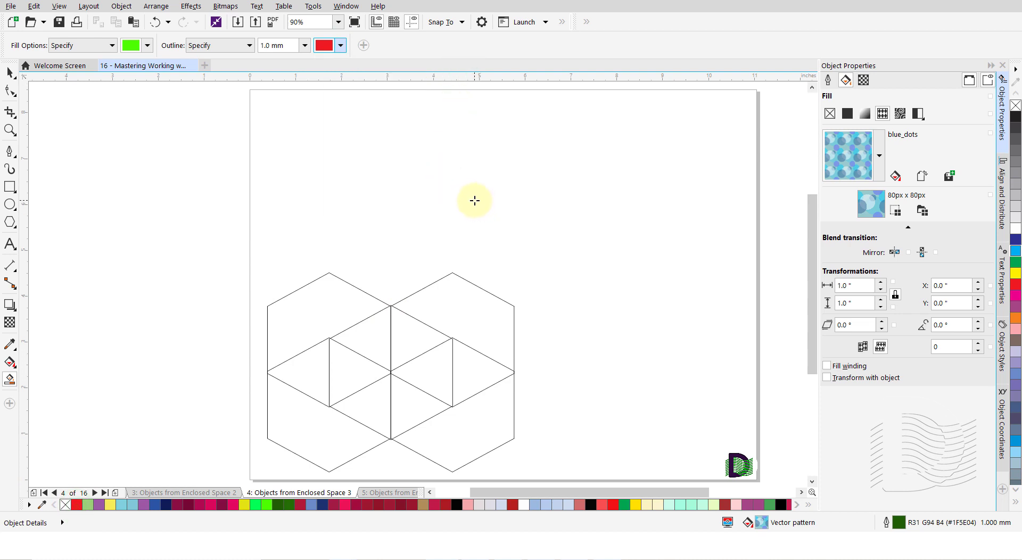
# Step: Smart Fill from outside the hexagons to create one green object of their combined shape, and move it to the page's upper right
pyautogui.click(455, 213)
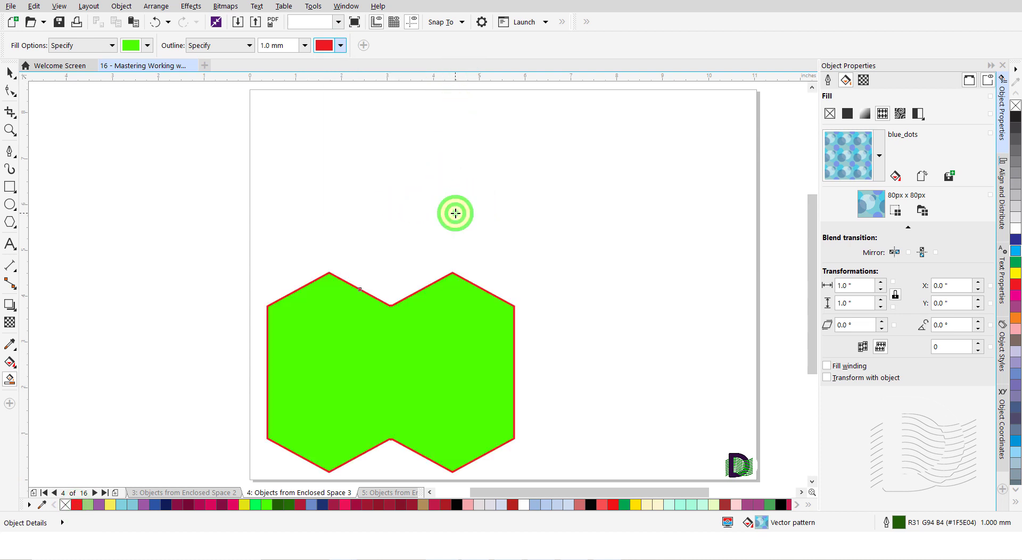
pyautogui.press('space')
pyautogui.click(427, 381)
pyautogui.moveTo(427, 382); pyautogui.dragTo(622, 205)
pyautogui.click(634, 313)
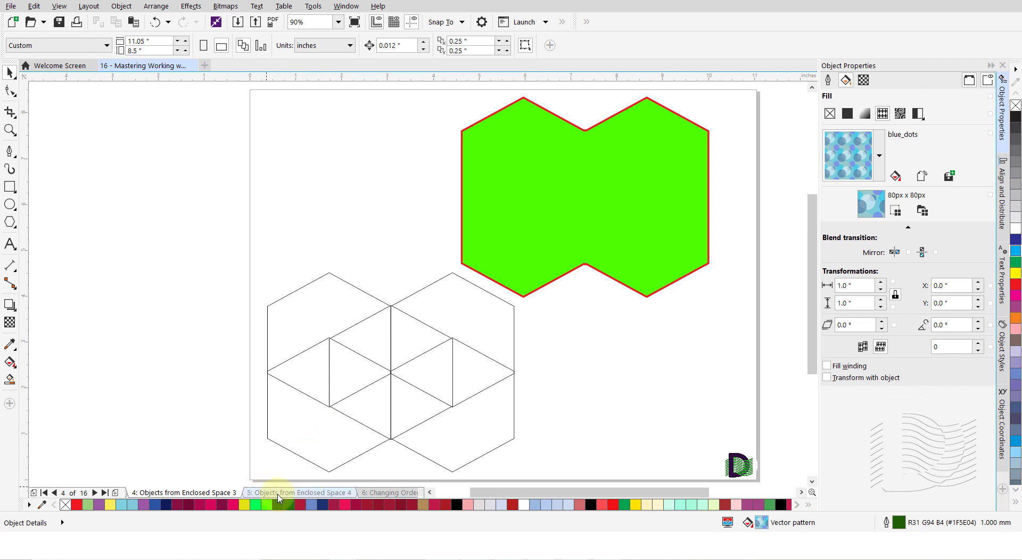
# Step: Go to page 5, Objects from Enclosed Space 4, and set both the Smart Fill fill and outline options to Use Default
pyautogui.click(279, 495)
pyautogui.press('s')
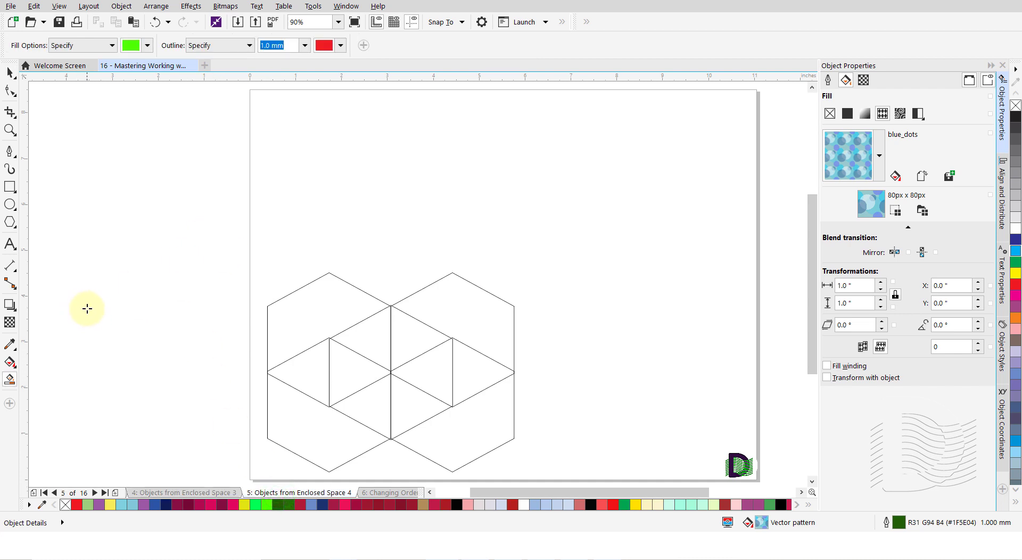
pyautogui.click(112, 46)
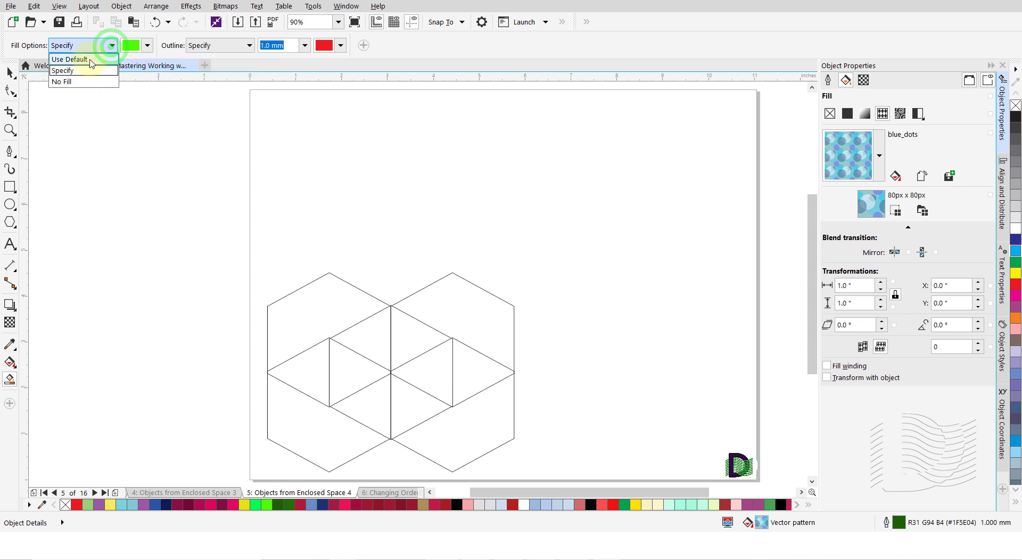
pyautogui.click(90, 62)
pyautogui.click(250, 45)
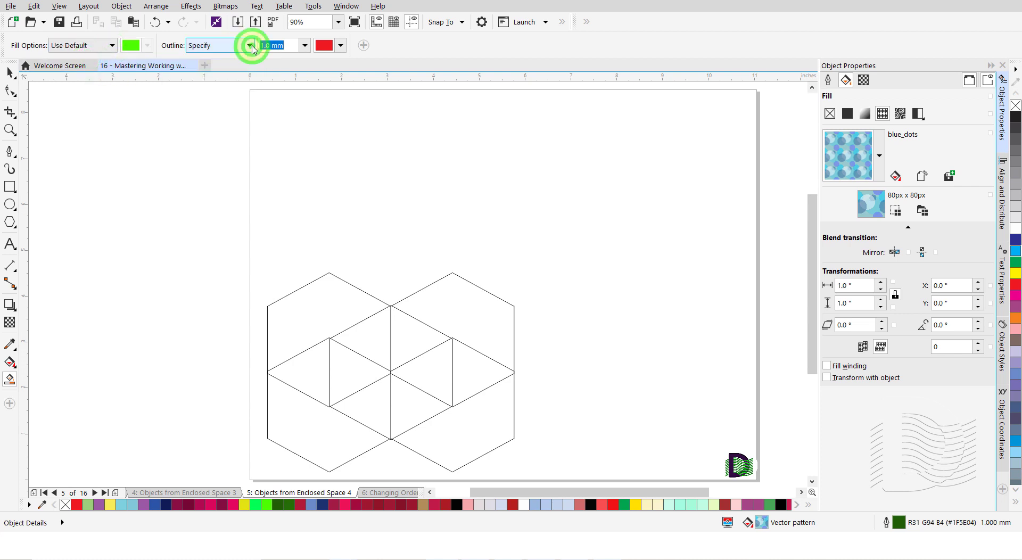
pyautogui.click(220, 59)
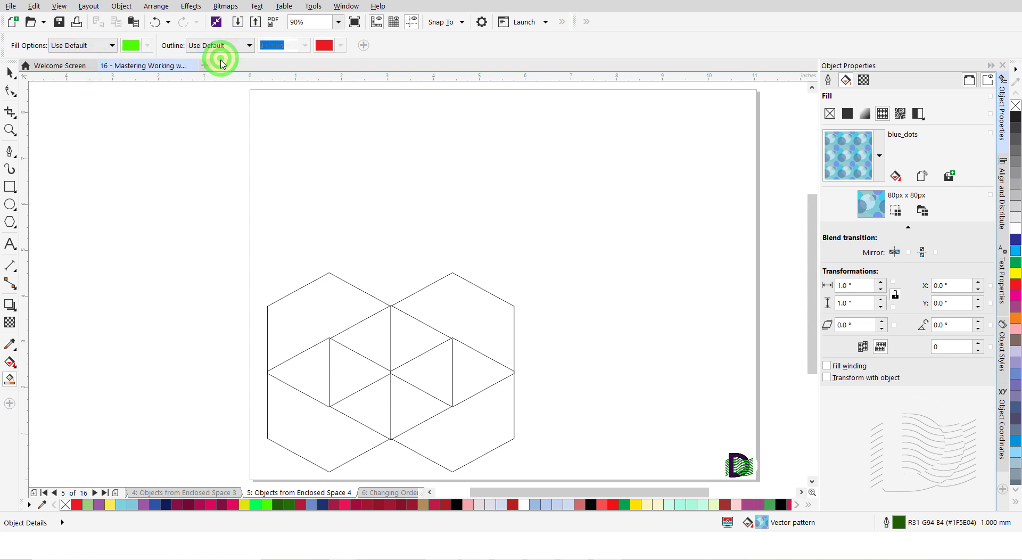
# Step: Smart Fill the hexagons' combined shape with the default pattern and outline, and move the new object to the page's upper right
pyautogui.click(462, 201)
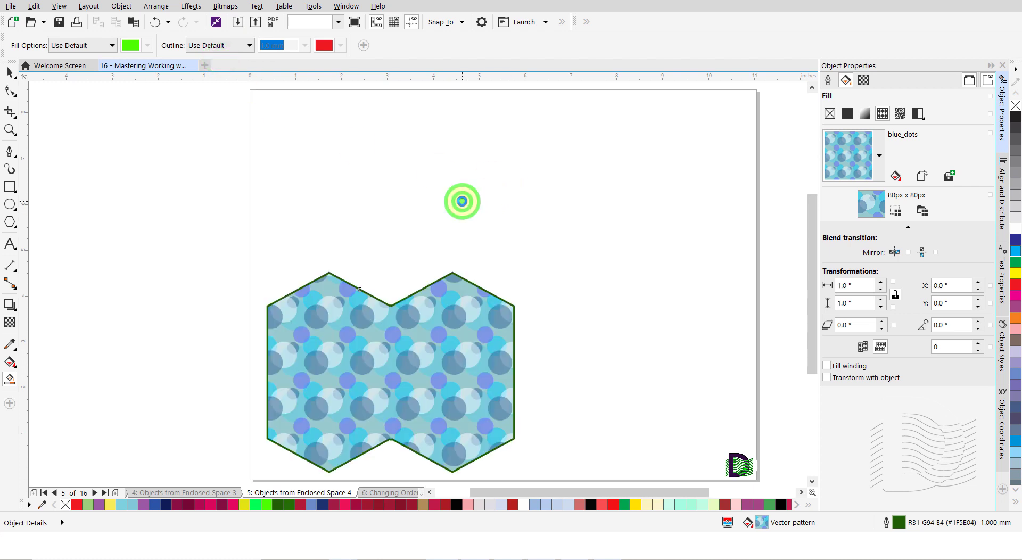
pyautogui.press('space')
pyautogui.click(461, 389)
pyautogui.moveTo(461, 389); pyautogui.dragTo(663, 222)
pyautogui.click(621, 348)
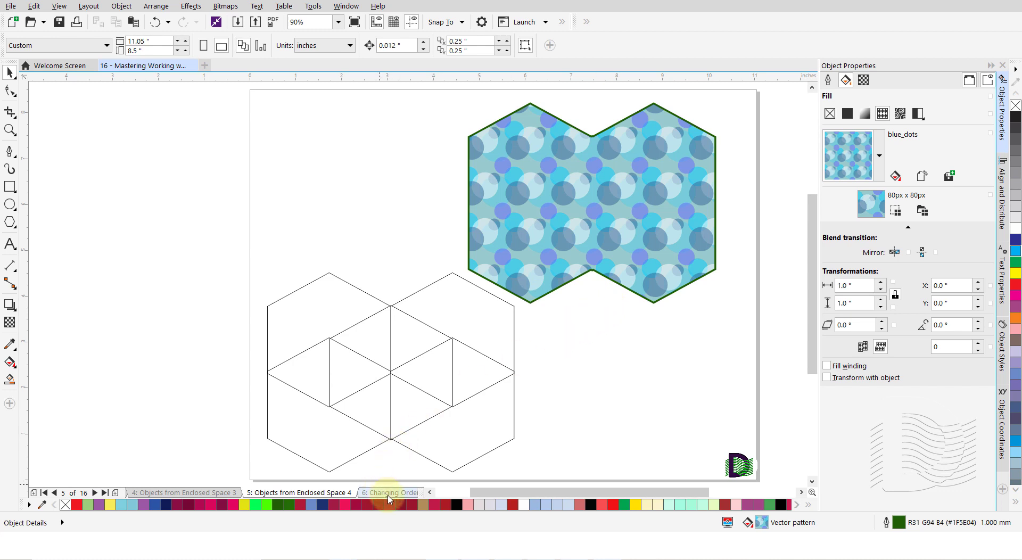
# Step: Go to page 6, Changing Order of Objects
pyautogui.click(390, 492)
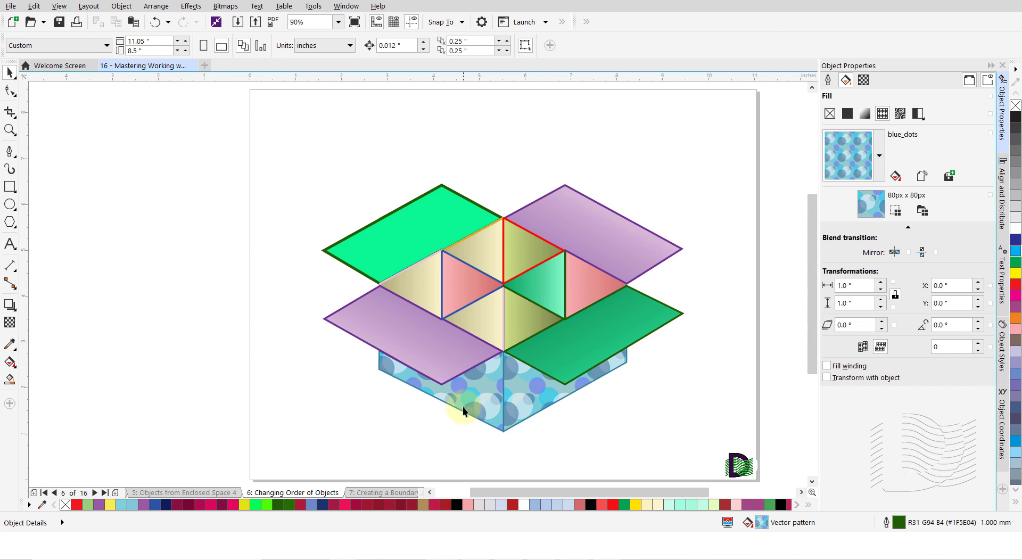
# Step: Try moving the bright green upper-left box flap to the front of the page, and undo the order change
pyautogui.click(416, 231)
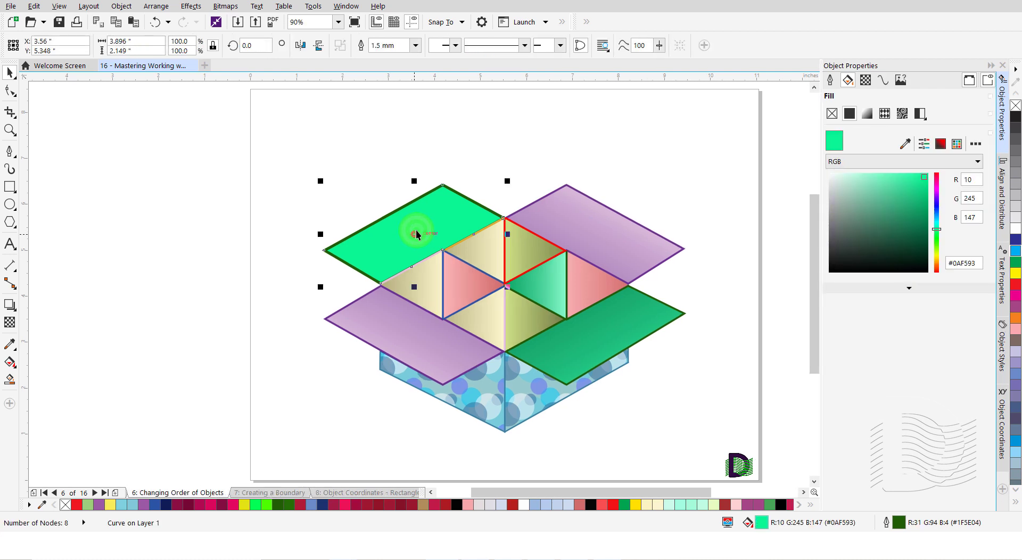
pyautogui.click(122, 9)
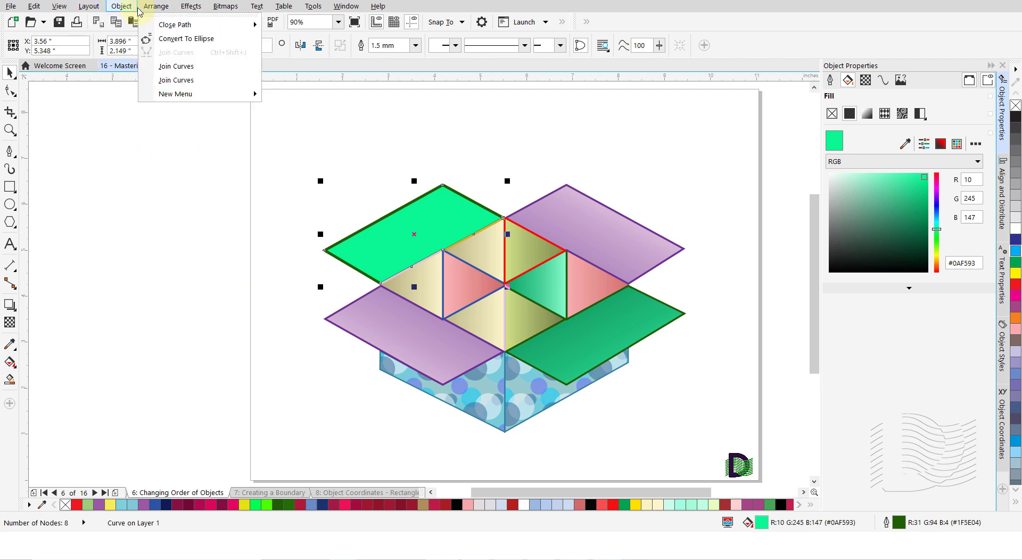
pyautogui.moveTo(216, 166)
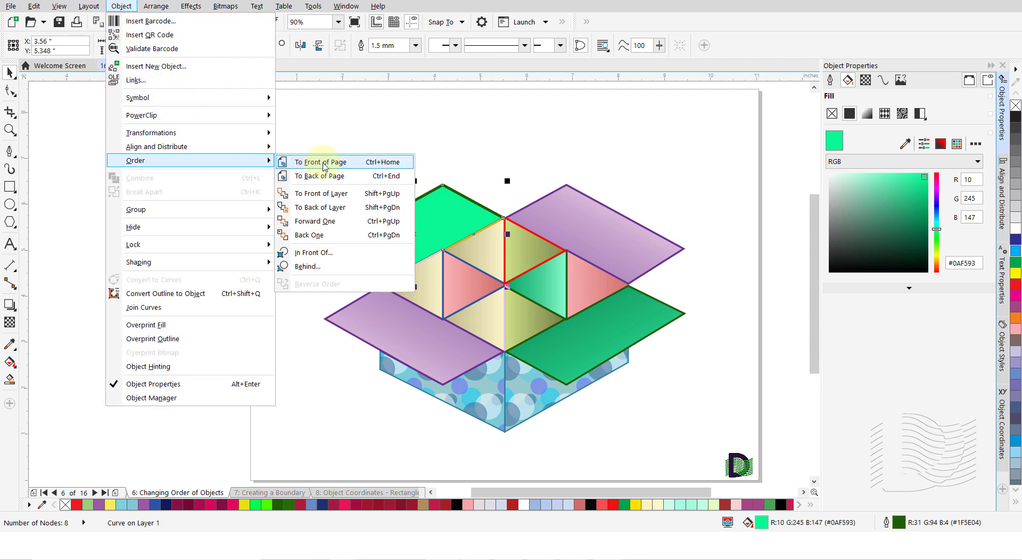
pyautogui.click(323, 164)
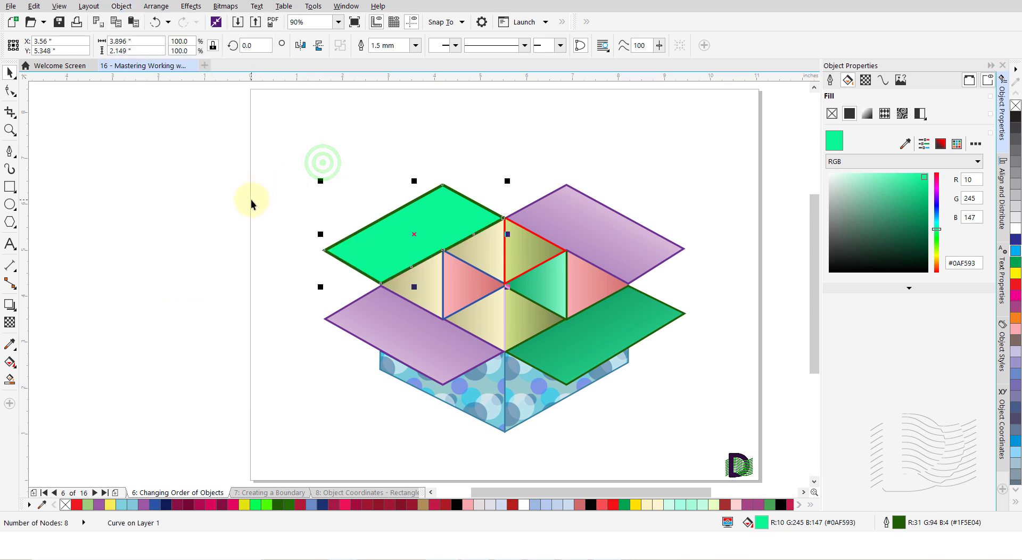
pyautogui.hotkey('ctrl', 'z')
# Step: Bring the bright green upper-left box flap to the front of the page and deselect it
pyautogui.click(415, 241)
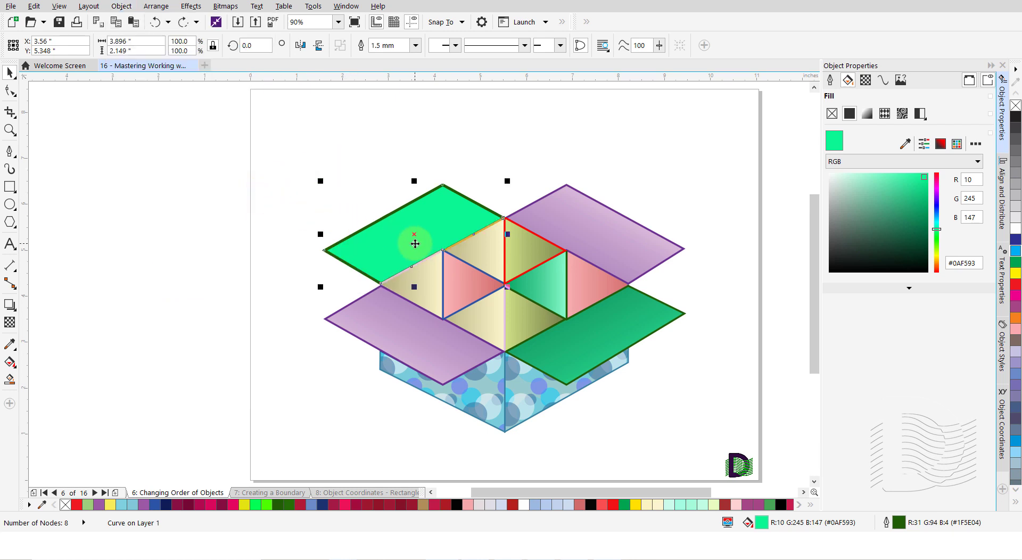
pyautogui.rightClick(415, 241)
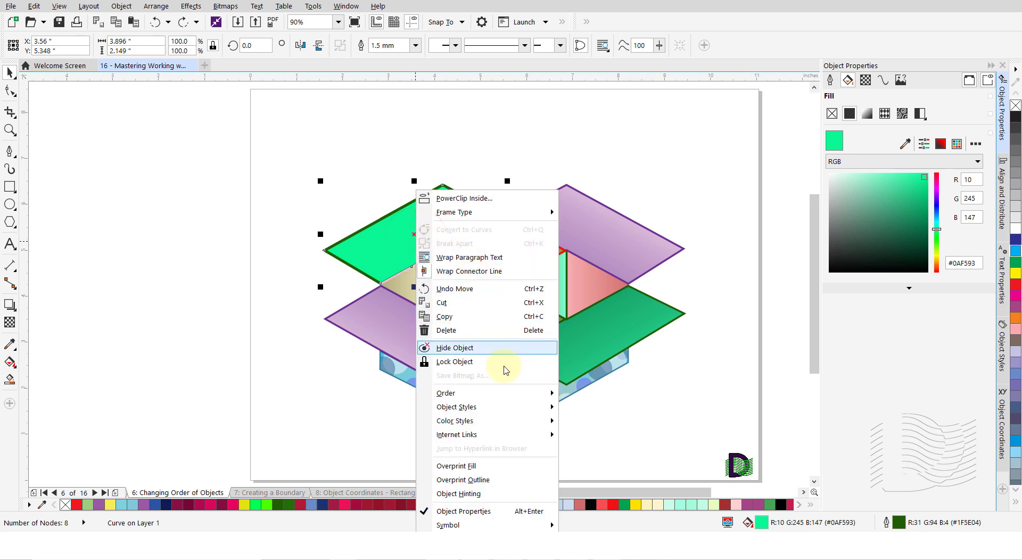
pyautogui.moveTo(526, 398)
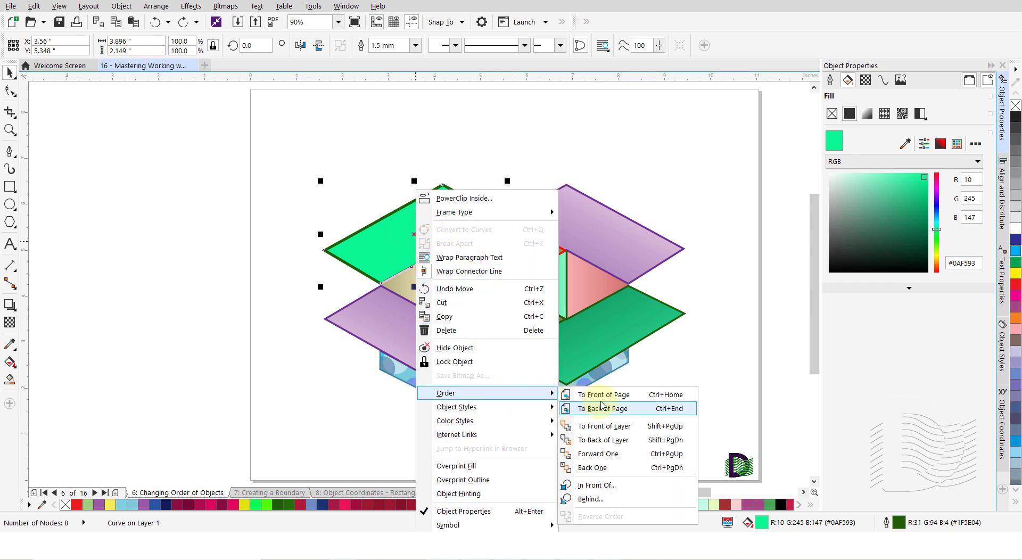
pyautogui.click(623, 396)
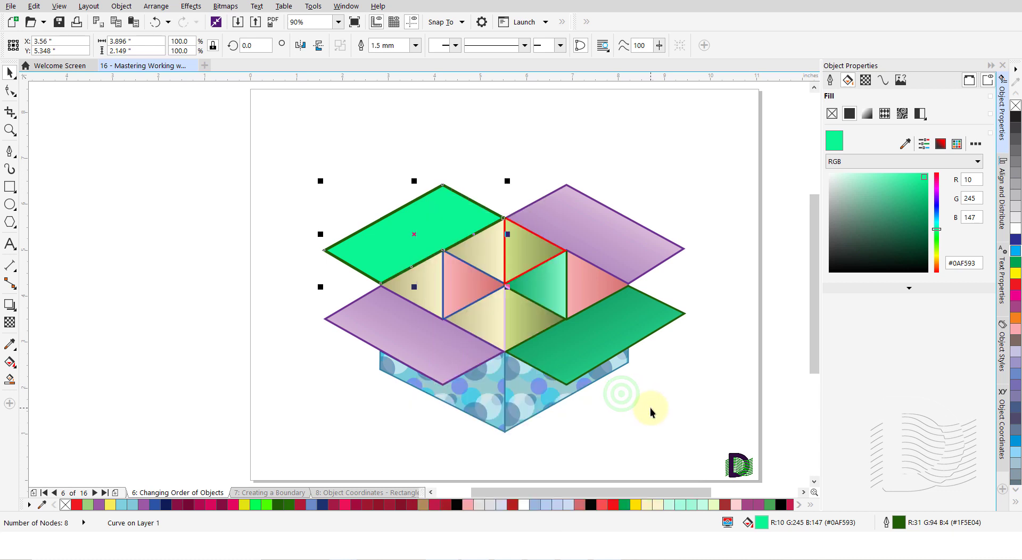
pyautogui.hotkey('ctrl', 'z')
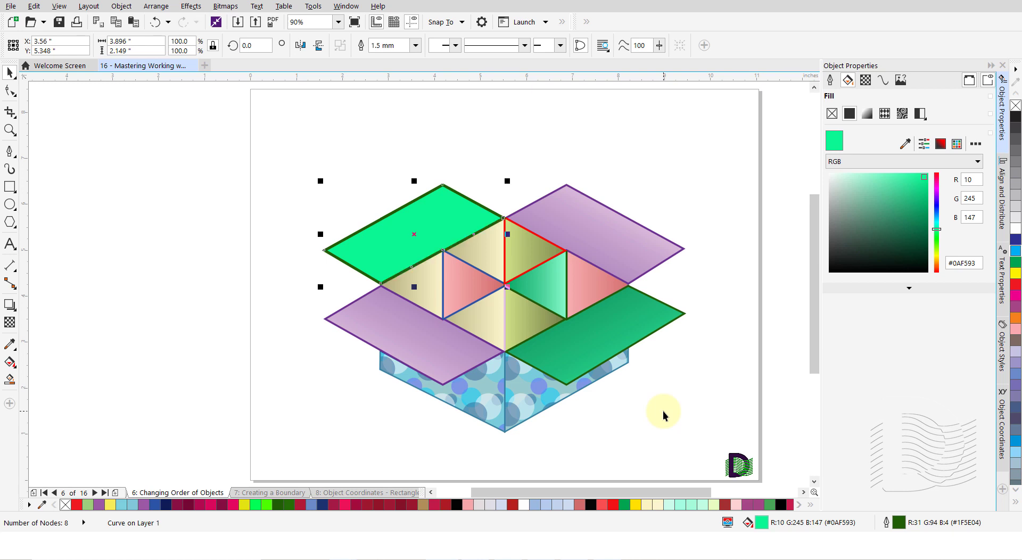
pyautogui.click(663, 410)
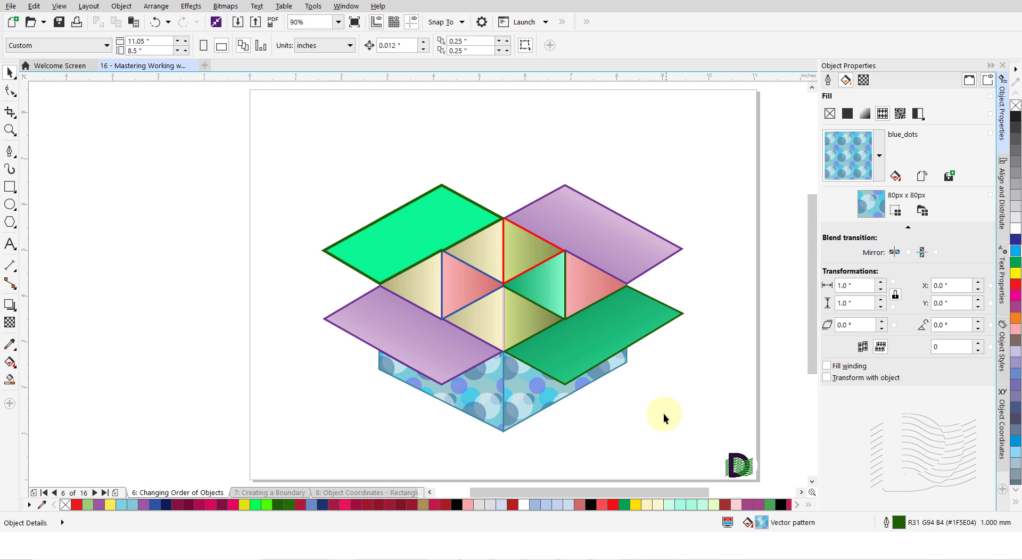
# Step: Try sending the red-outlined olive triangle inside the box to the back of the page, and undo the order change
pyautogui.click(525, 259)
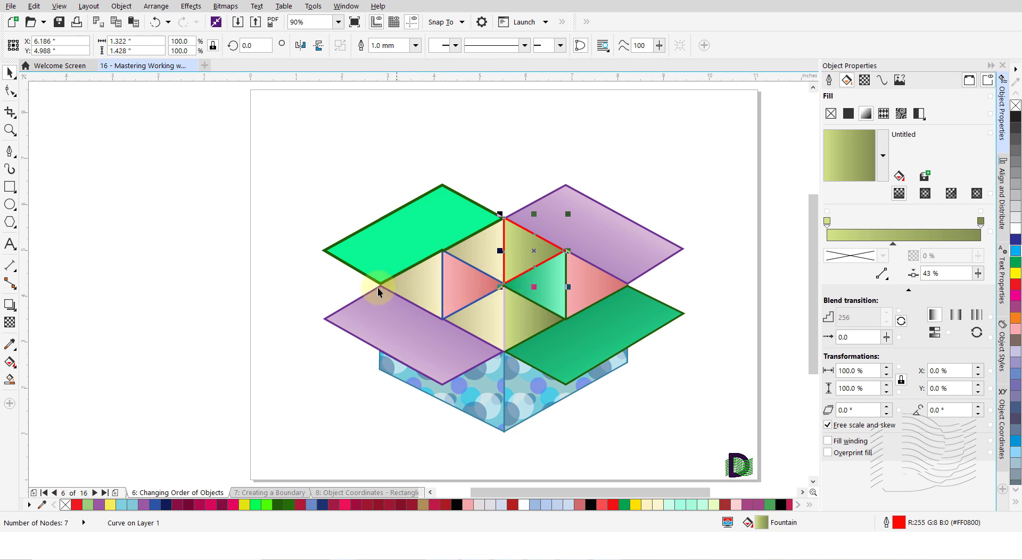
pyautogui.click(122, 6)
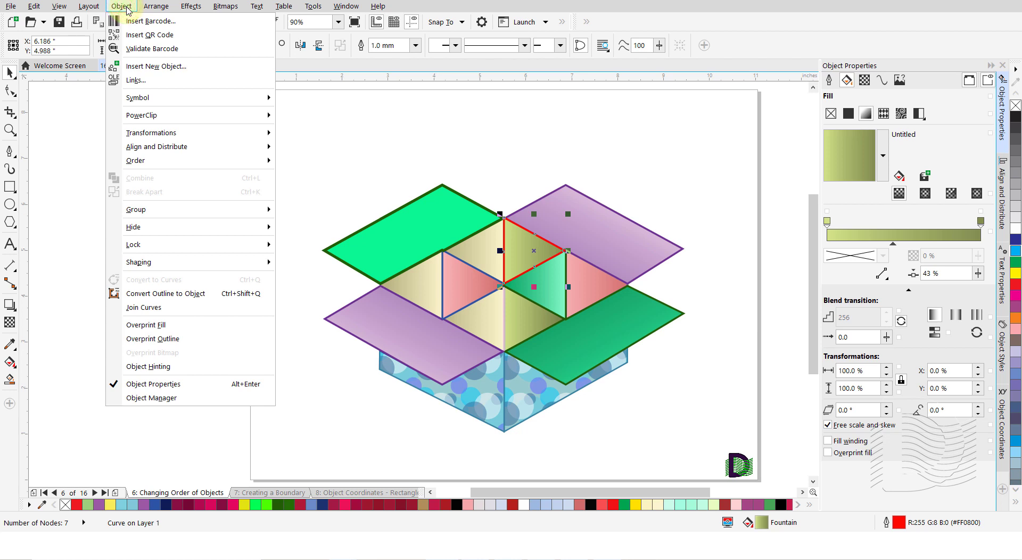
pyautogui.moveTo(237, 164)
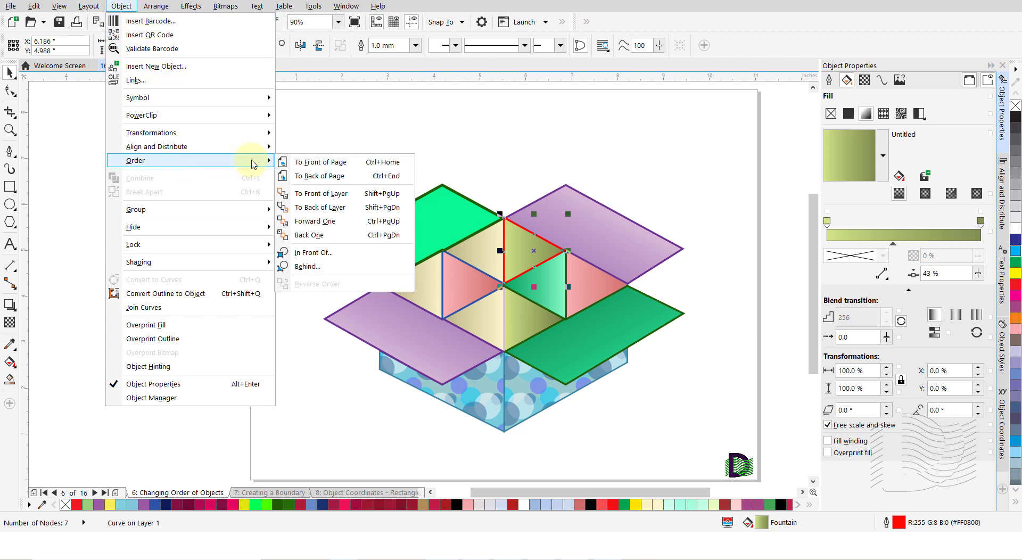
pyautogui.click(326, 178)
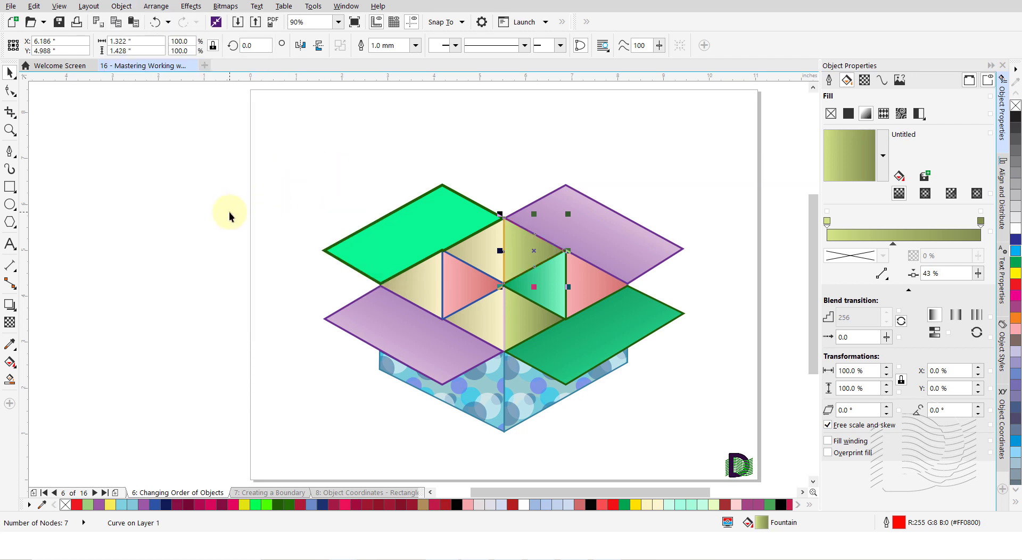
pyautogui.hotkey('ctrl', 'z')
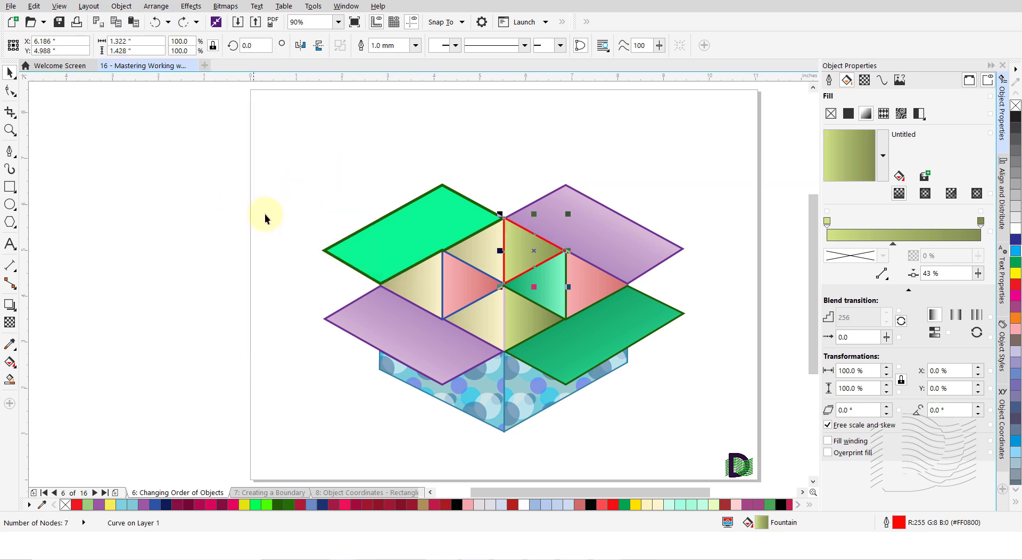
# Step: Send the red-outlined olive triangle inside the box to the back of the page and deselect it
pyautogui.rightClick(516, 264)
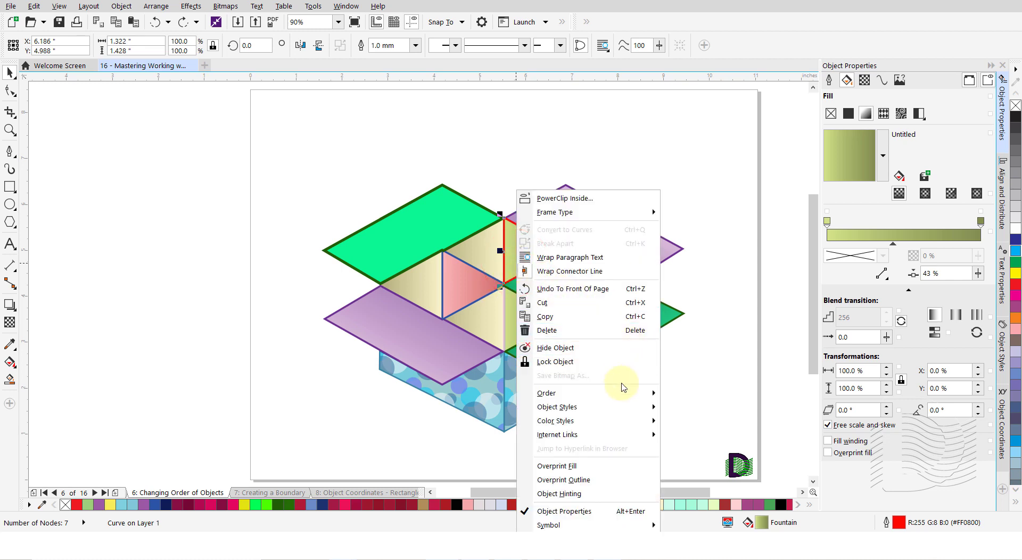
pyautogui.moveTo(620, 395)
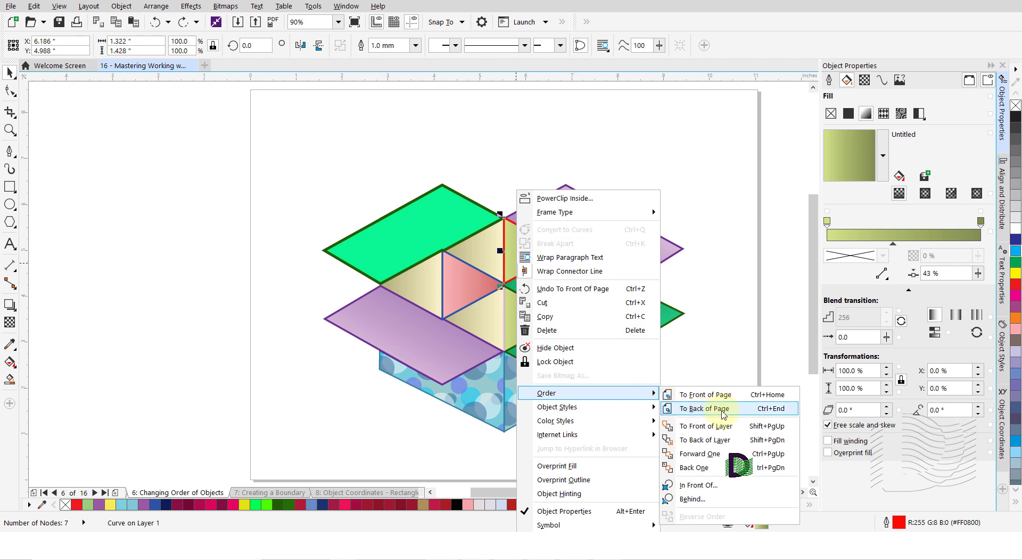
pyautogui.click(725, 414)
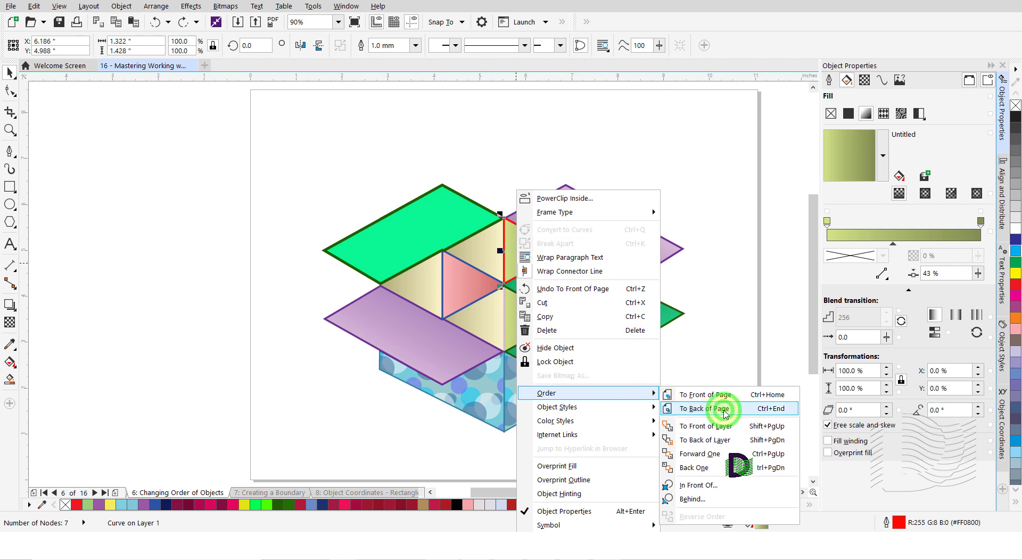
pyautogui.hotkey('ctrl', 'z')
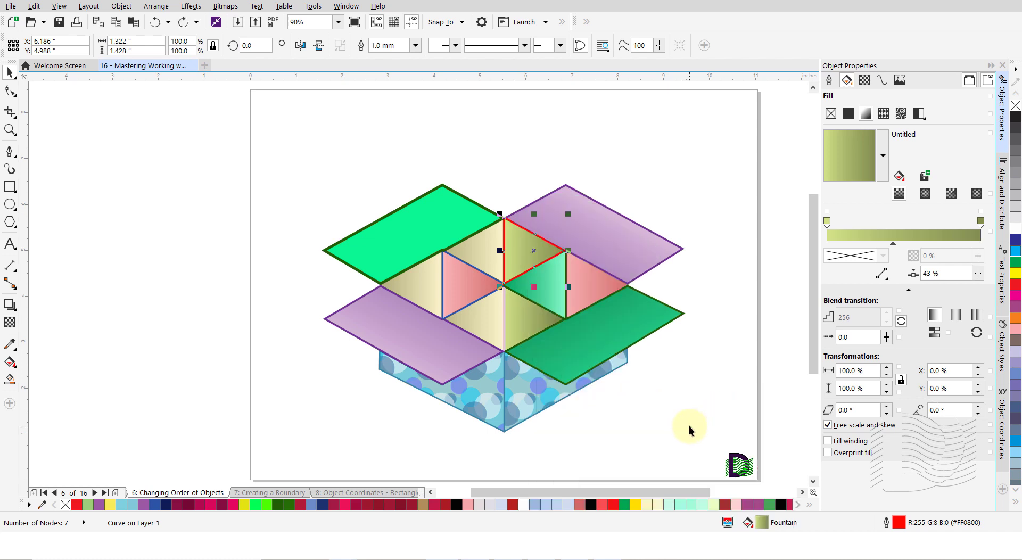
pyautogui.click(667, 410)
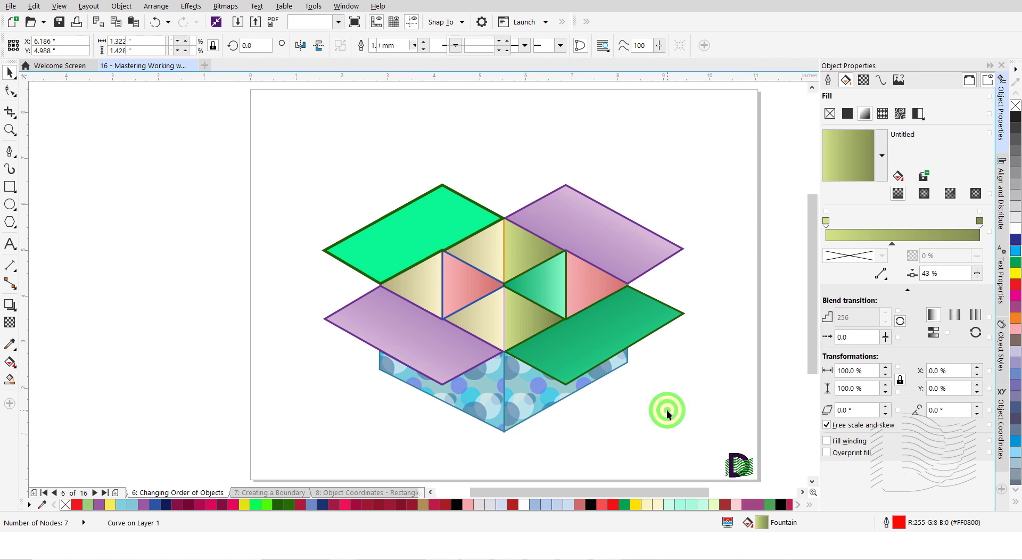
# Step: Go to the Creating a Boundary page and set the default outline width for graphic objects to 1.5 mm
pyautogui.click(268, 493)
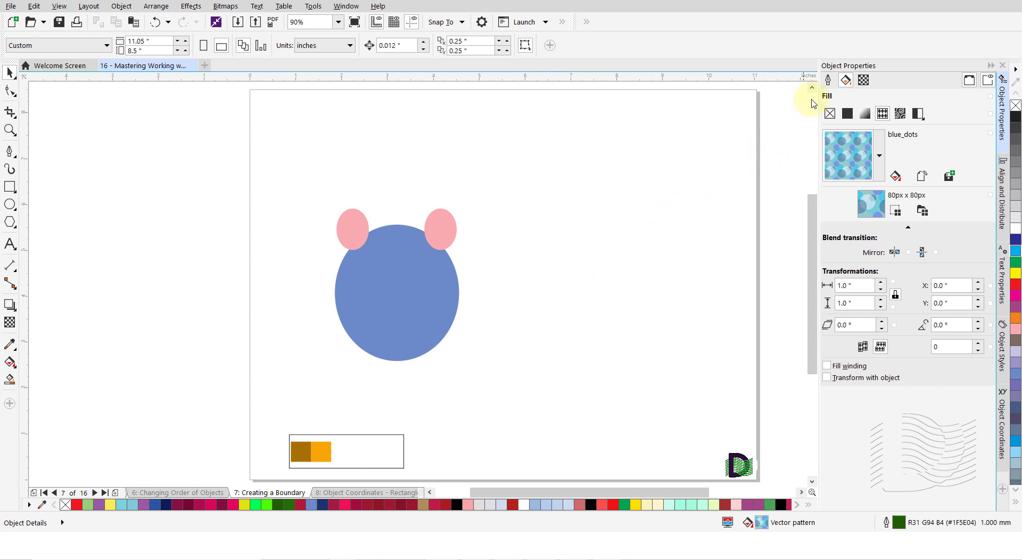
pyautogui.click(828, 81)
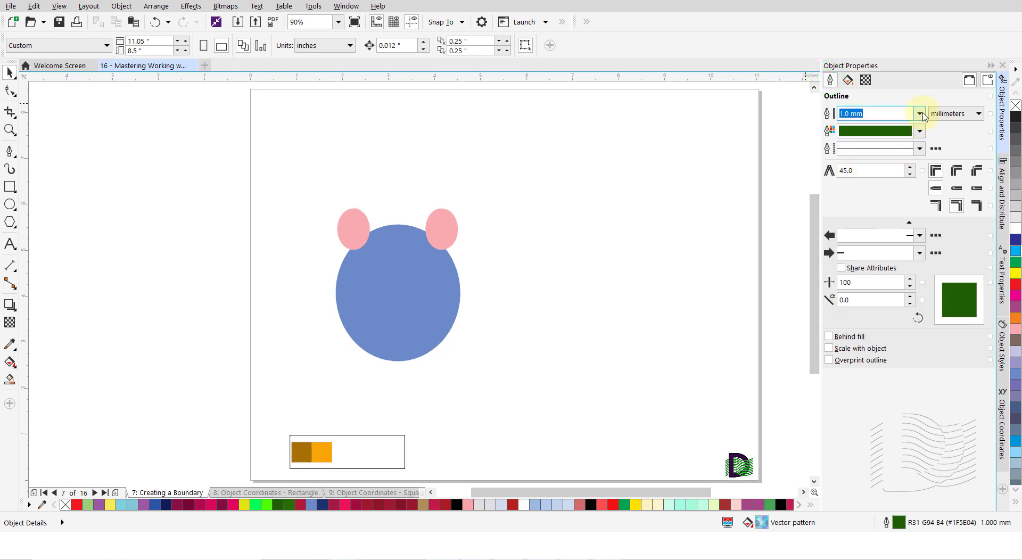
pyautogui.click(919, 113)
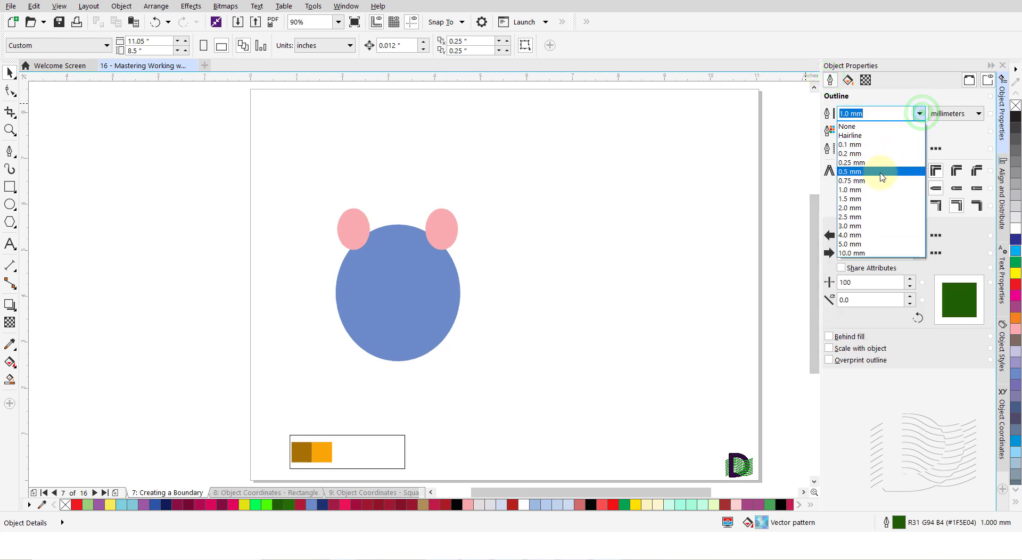
pyautogui.click(862, 197)
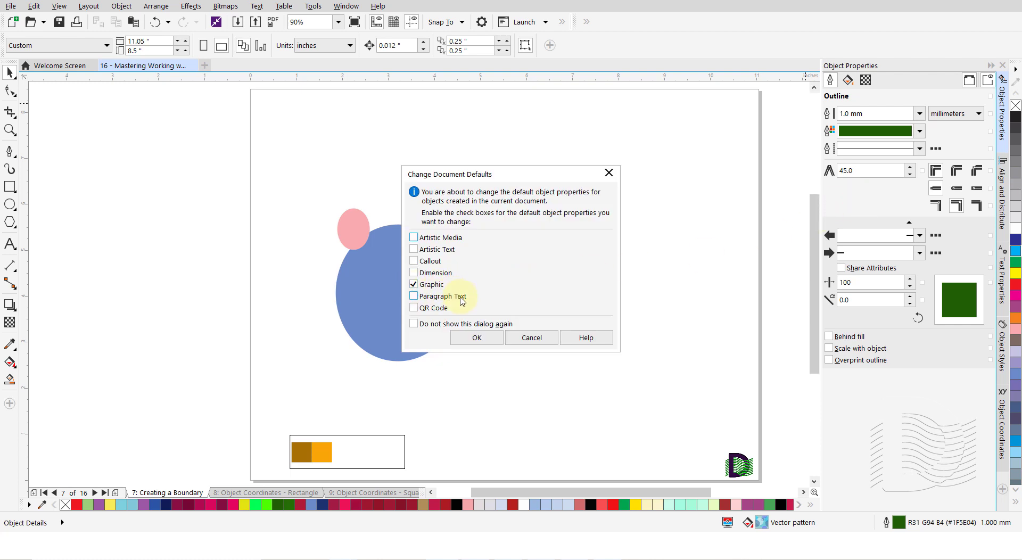
pyautogui.click(476, 339)
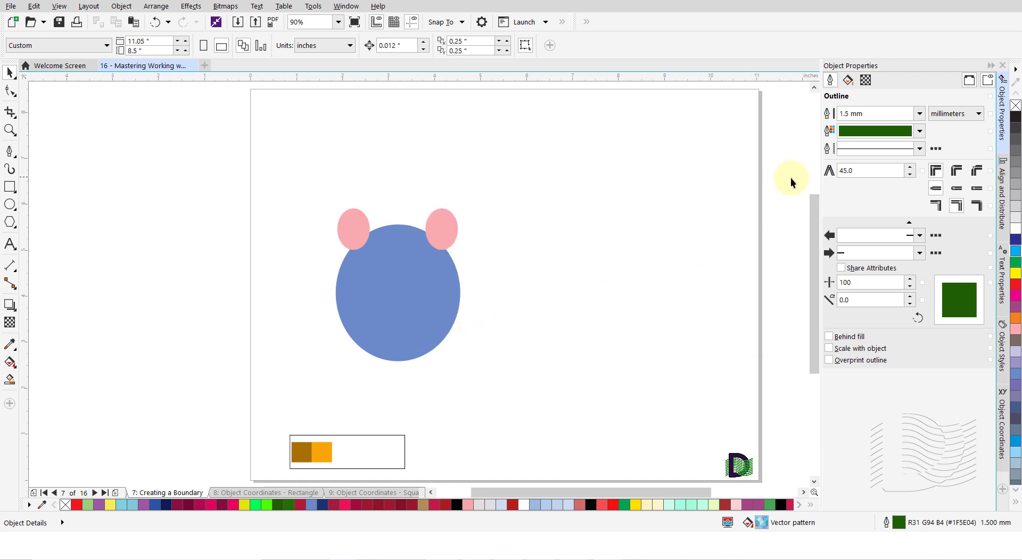
# Step: Set the document's default fill for graphic objects to no fill
pyautogui.click(848, 81)
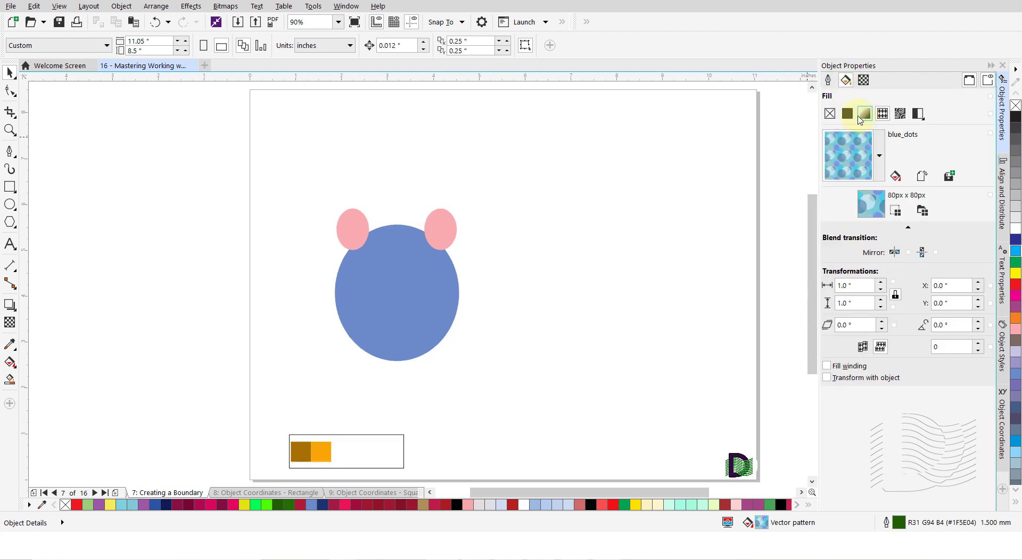
pyautogui.click(830, 113)
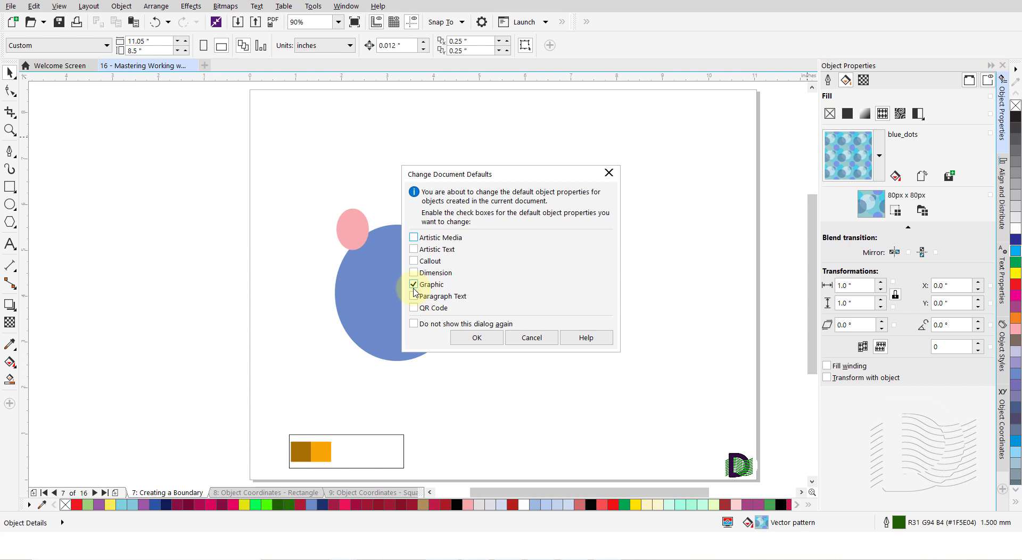
pyautogui.click(477, 338)
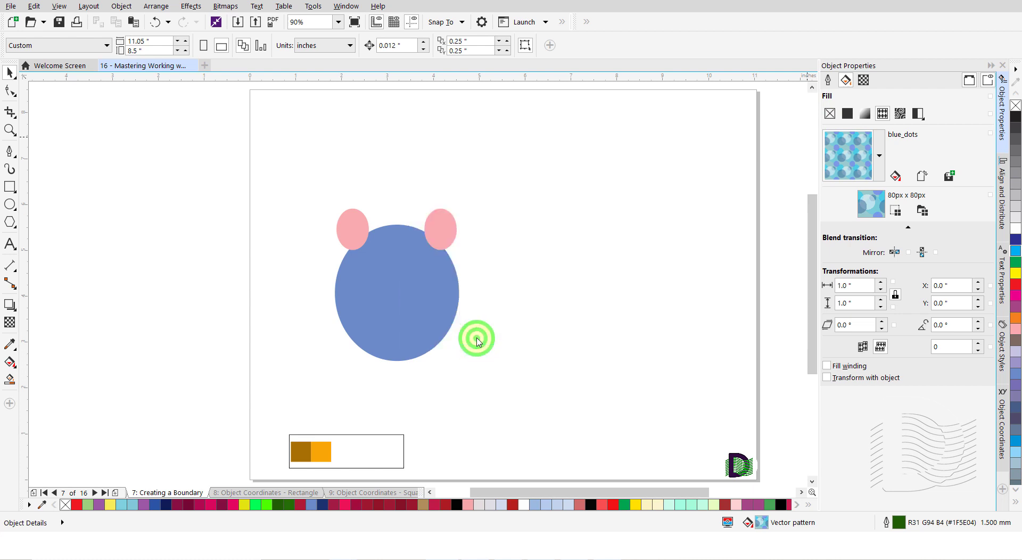
# Step: Try creating a boundary around the blue ellipse and the two pink ear ellipses together
pyautogui.click(350, 228)
pyautogui.click(449, 233)
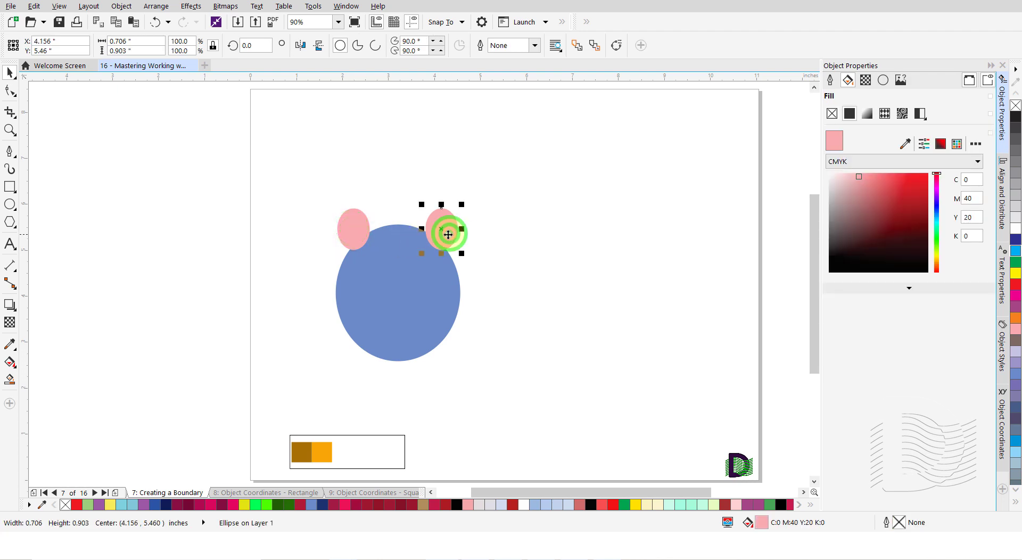
pyautogui.click(391, 280)
pyautogui.moveTo(301, 187); pyautogui.dragTo(484, 375)
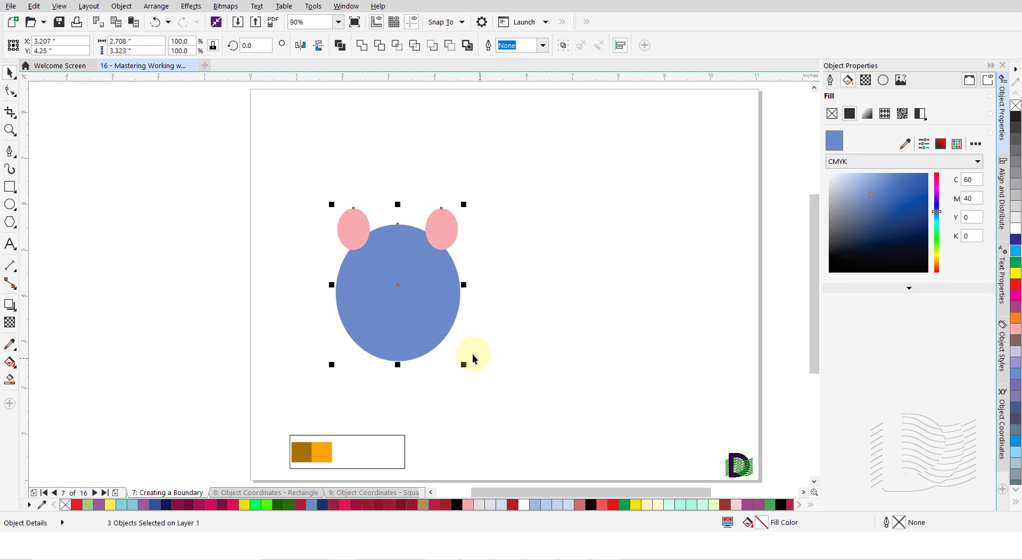
pyautogui.click(120, 6)
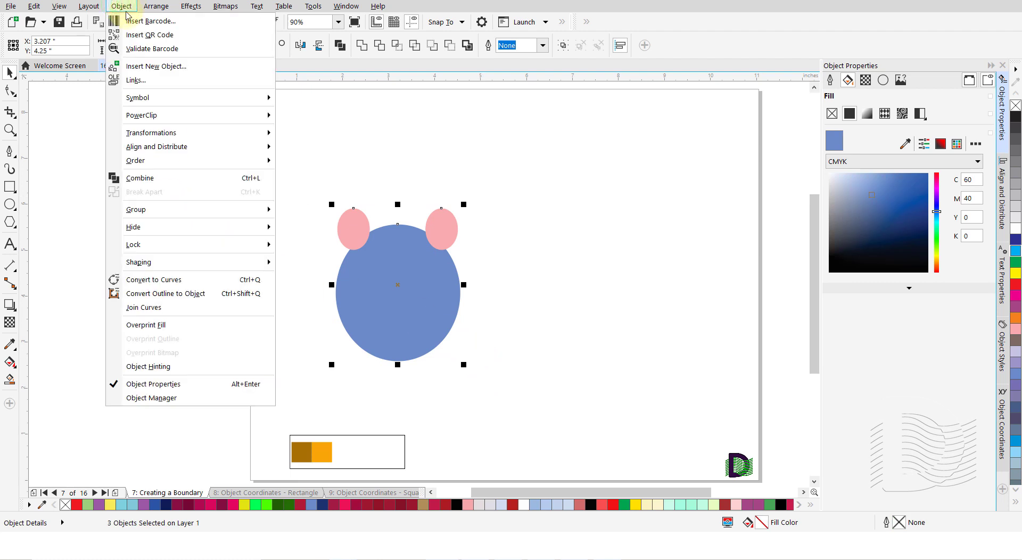
pyautogui.moveTo(197, 264)
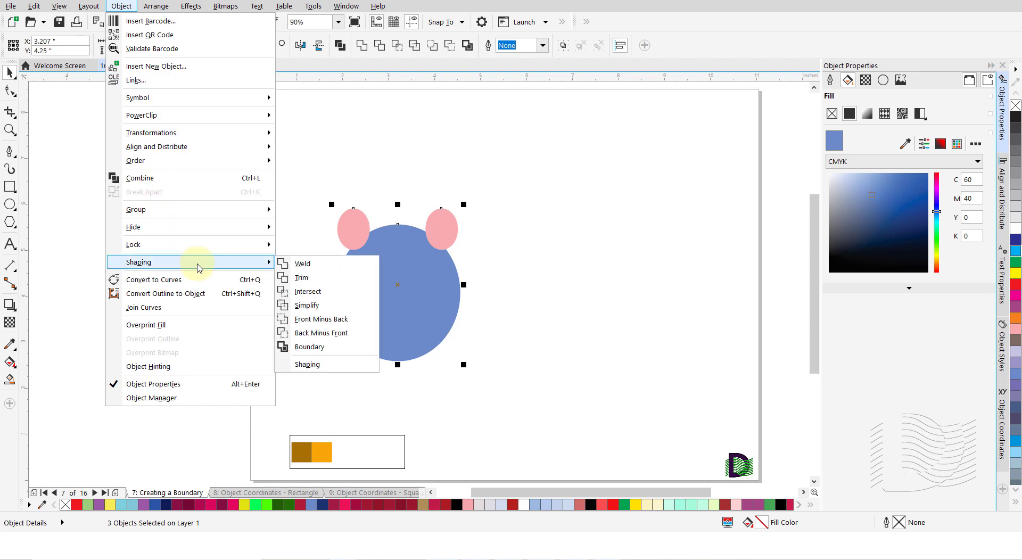
pyautogui.click(320, 348)
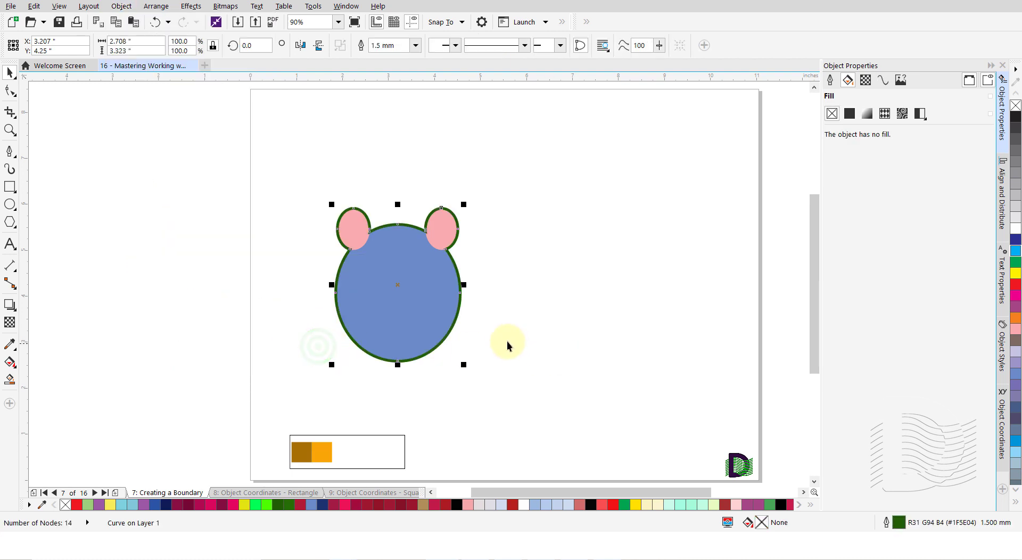
# Step: Move the new boundary outline off the ellipses to the page's upper-right area and delete it
pyautogui.click(394, 295)
pyautogui.moveTo(393, 294)
pyautogui.mouseDown()
pyautogui.moveTo(647, 212)
pyautogui.moveTo(633, 213)
pyautogui.mouseUp()
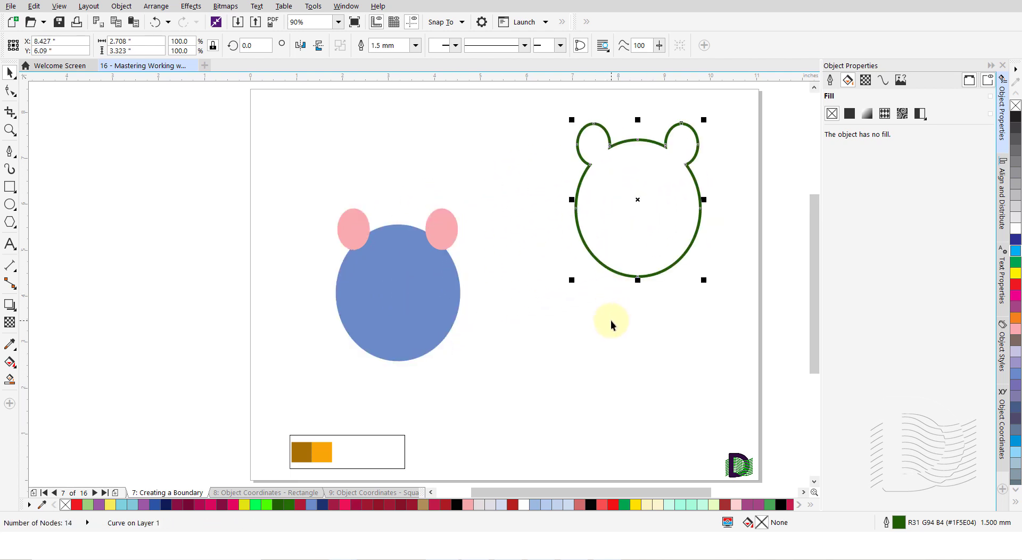
pyautogui.press('Delete')
# Step: Create a boundary around the blue ellipse and both pink ears, and move it to about X 8.07, Y 2.47 inches
pyautogui.moveTo(300, 169); pyautogui.dragTo(492, 365)
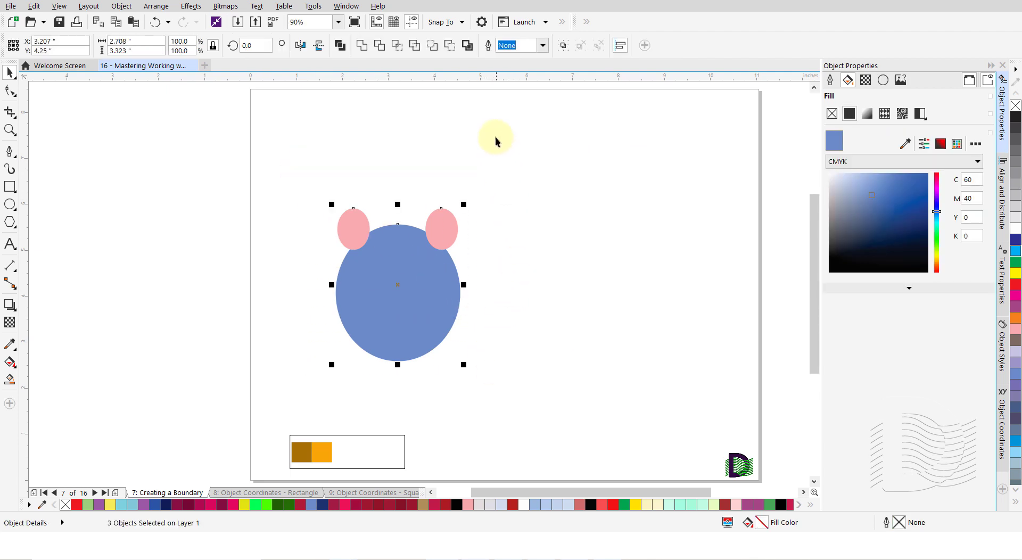
pyautogui.click(467, 46)
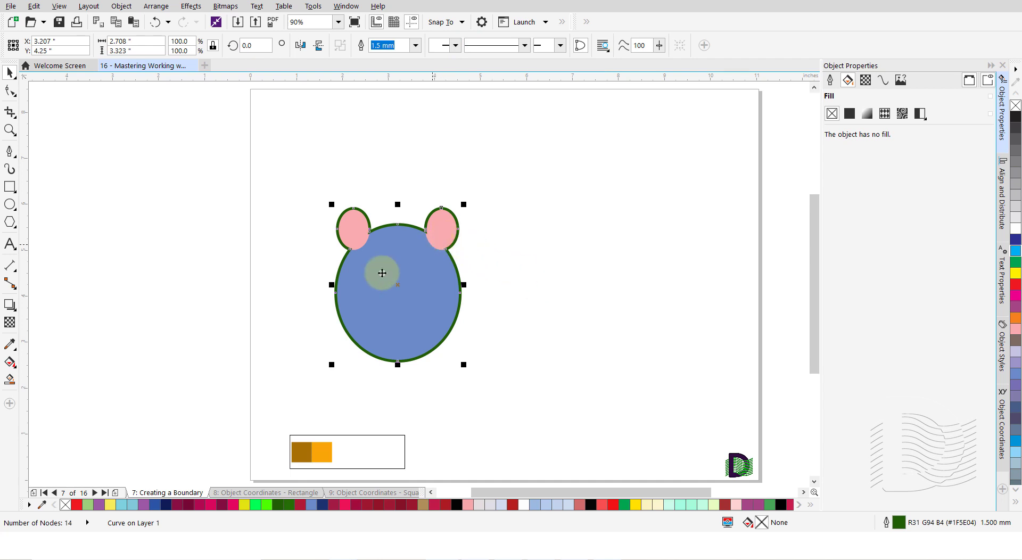
pyautogui.moveTo(391, 301); pyautogui.dragTo(614, 385)
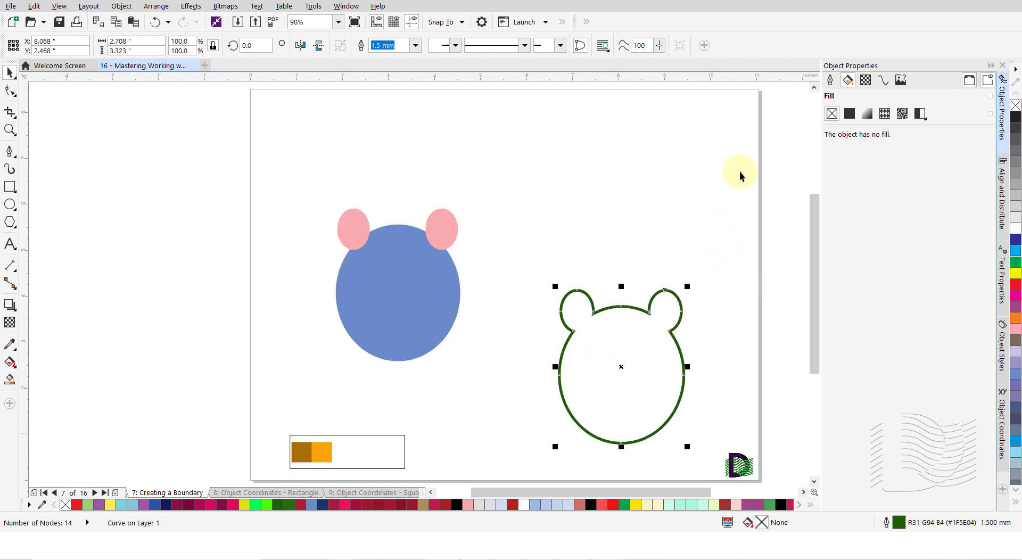
# Step: Set the boundary's outline color to brown #A87103, sampled from the brown swatch on the page
pyautogui.click(828, 82)
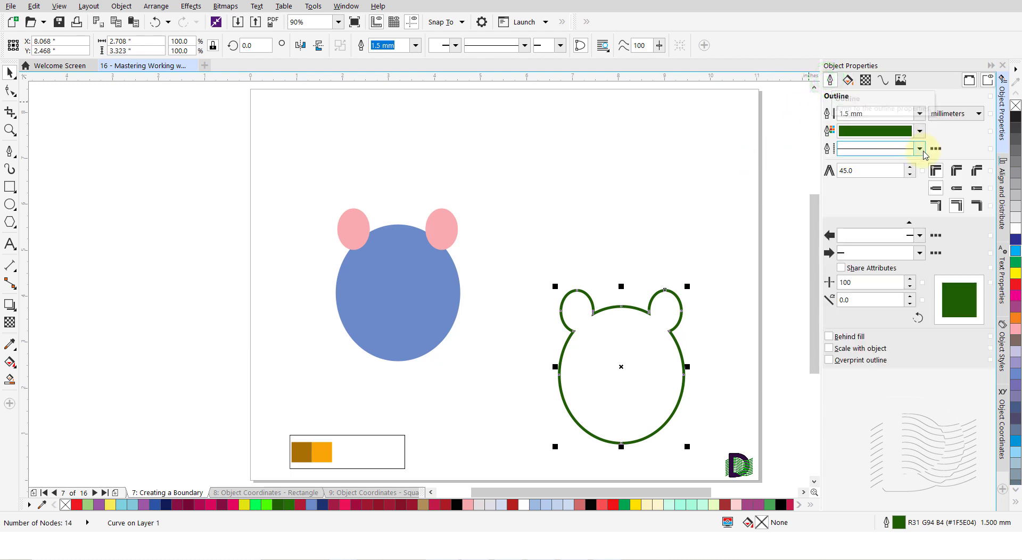
pyautogui.click(919, 132)
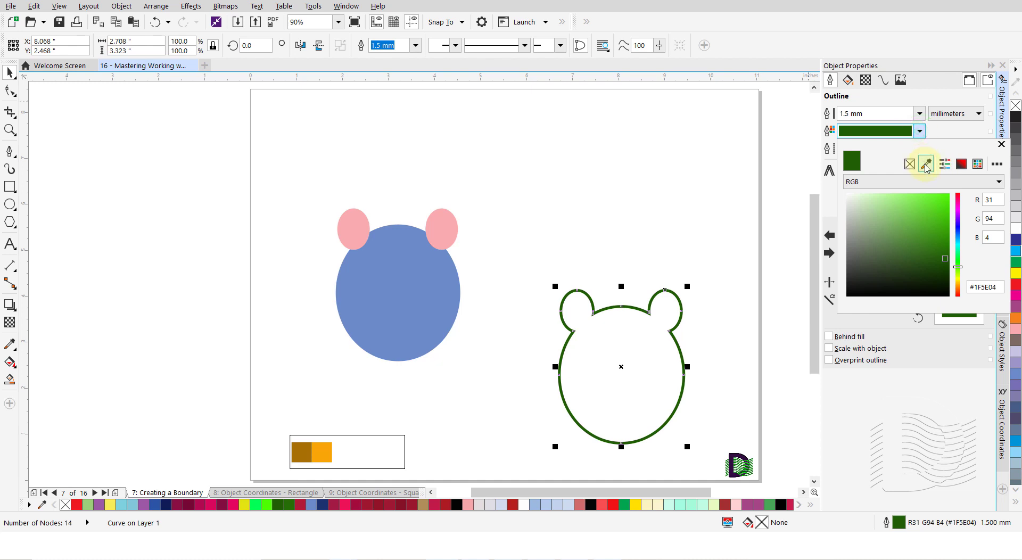
pyautogui.click(925, 164)
pyautogui.click(300, 450)
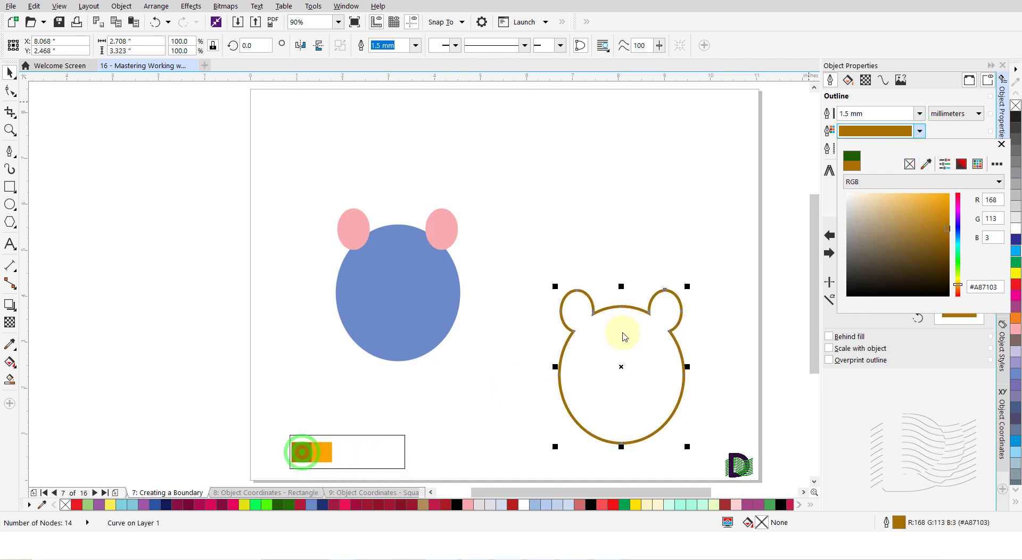
pyautogui.click(1001, 144)
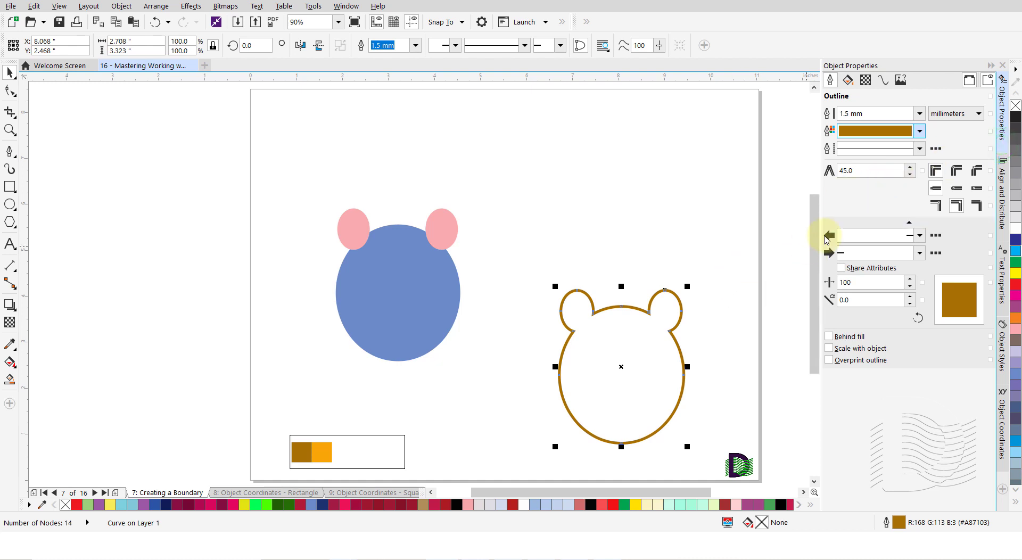
# Step: Apply an elliptical fountain fill to the bear-head boundary shape
pyautogui.click(848, 80)
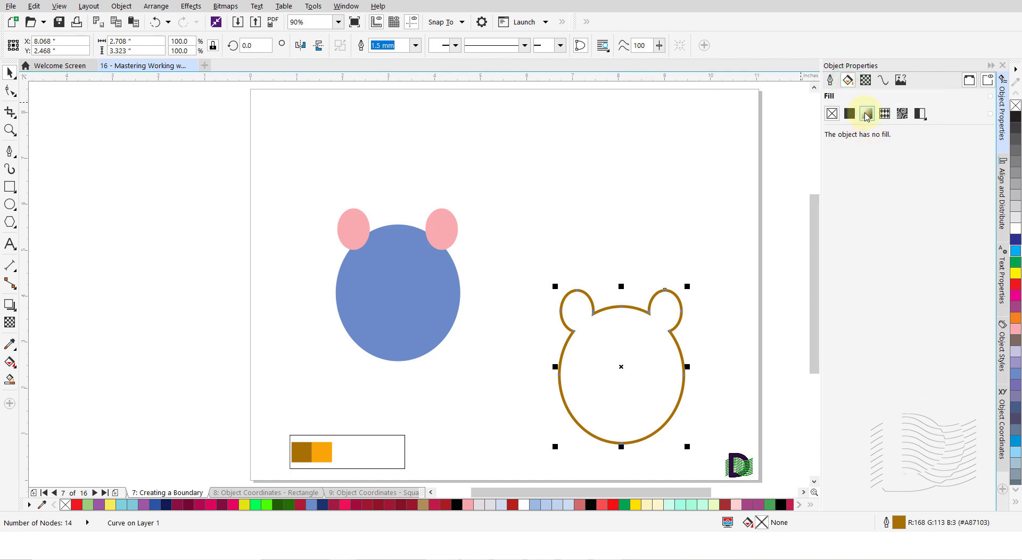
pyautogui.click(866, 113)
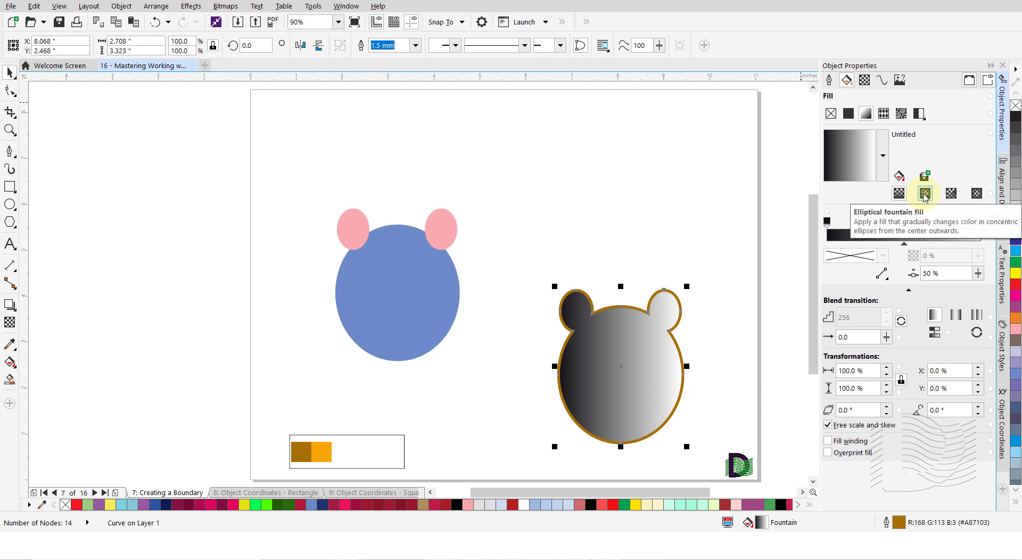
pyautogui.click(924, 195)
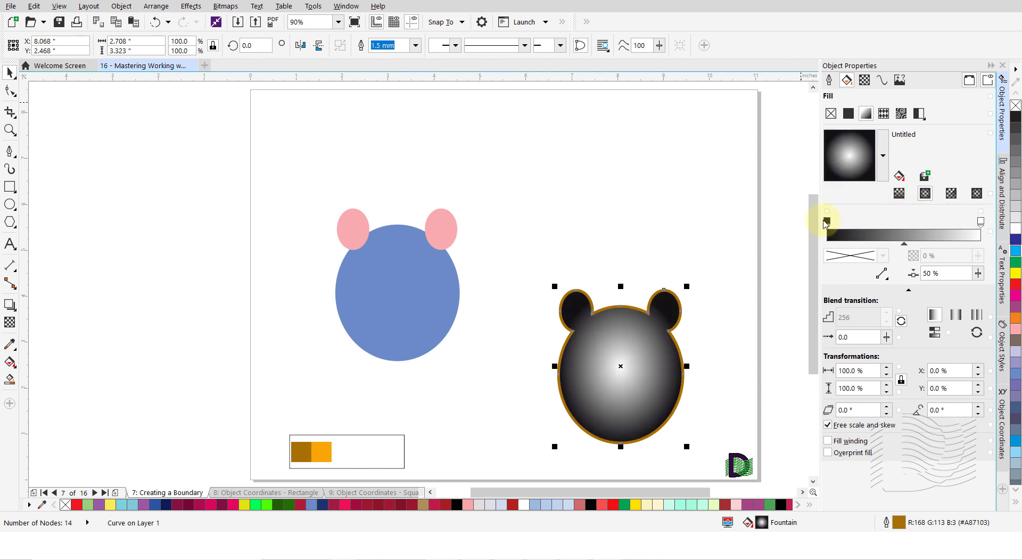
# Step: Set the fountain fill's starting node to brown #A87103, sampled from the brown swatch on the page
pyautogui.click(827, 222)
pyautogui.click(839, 256)
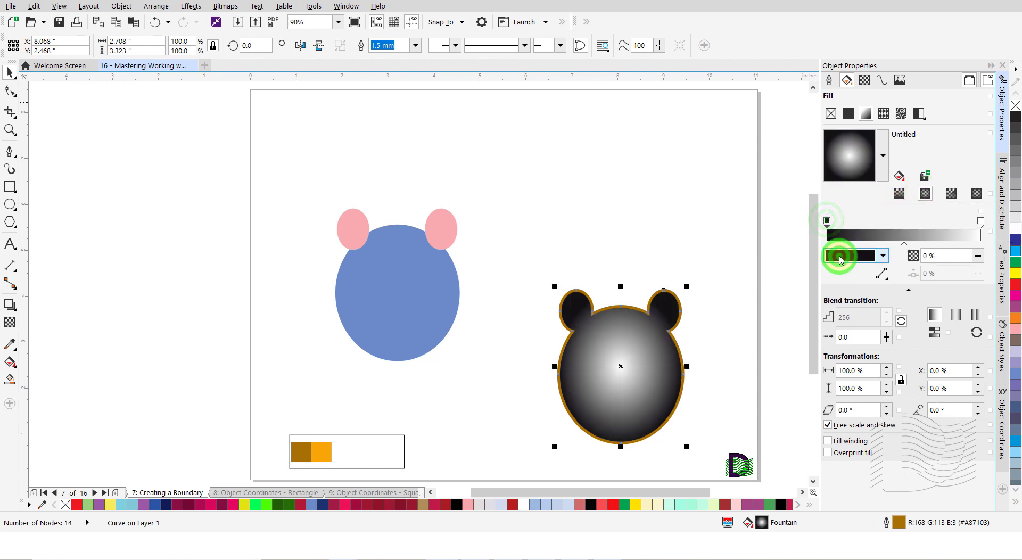
pyautogui.click(896, 288)
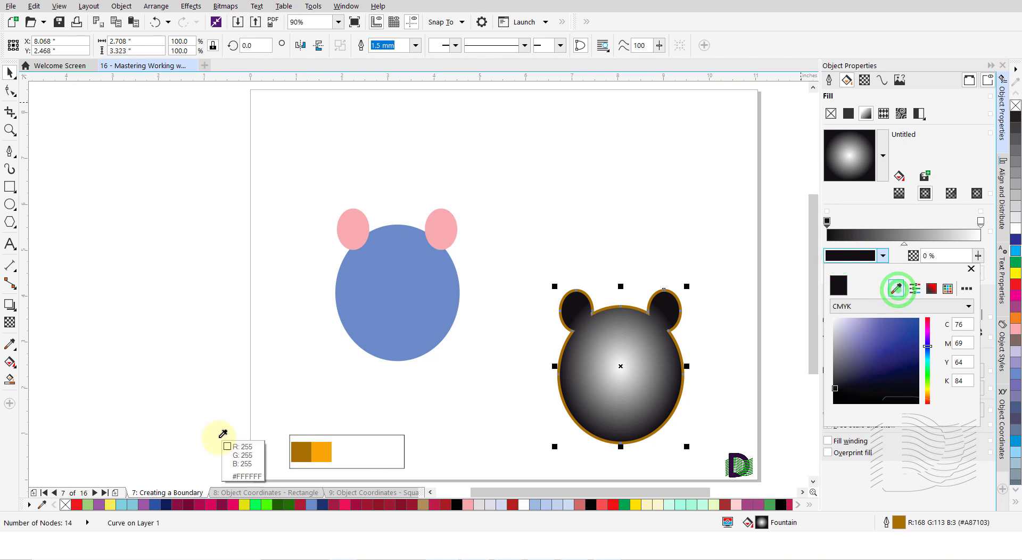
pyautogui.click(296, 449)
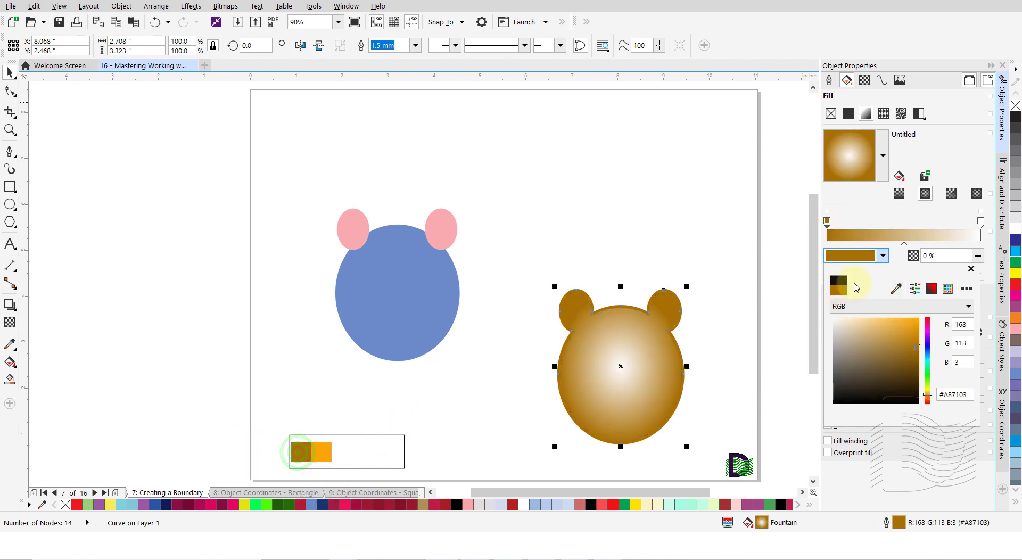
# Step: Set the fountain fill's end node to orange #F7A605, sampled from the orange swatch on the page
pyautogui.click(981, 221)
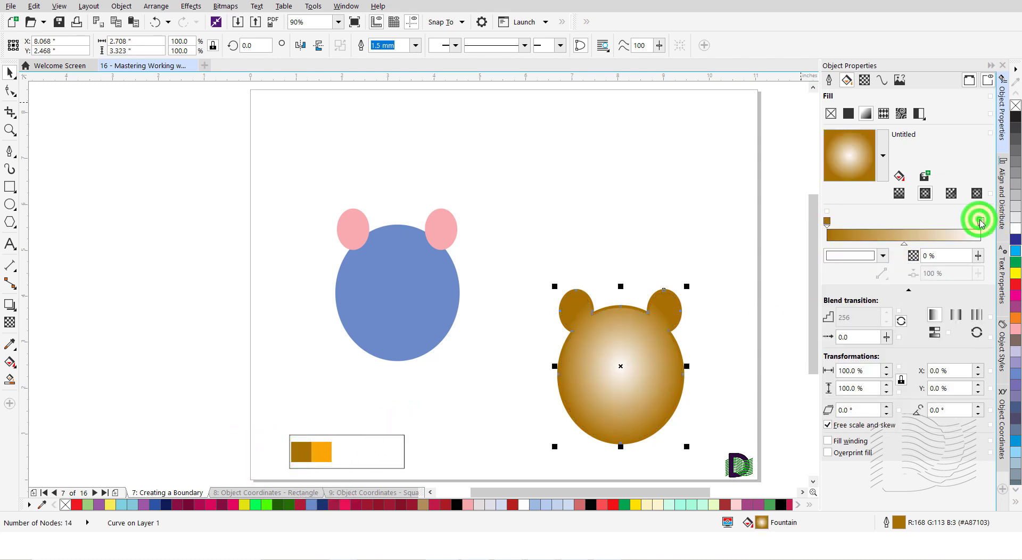
pyautogui.click(864, 256)
pyautogui.click(895, 287)
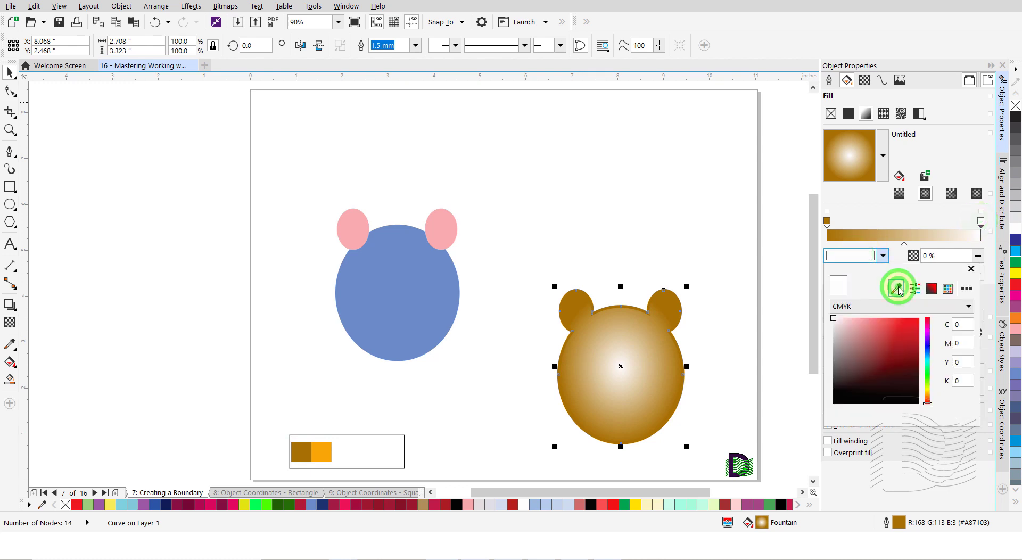
pyautogui.click(320, 452)
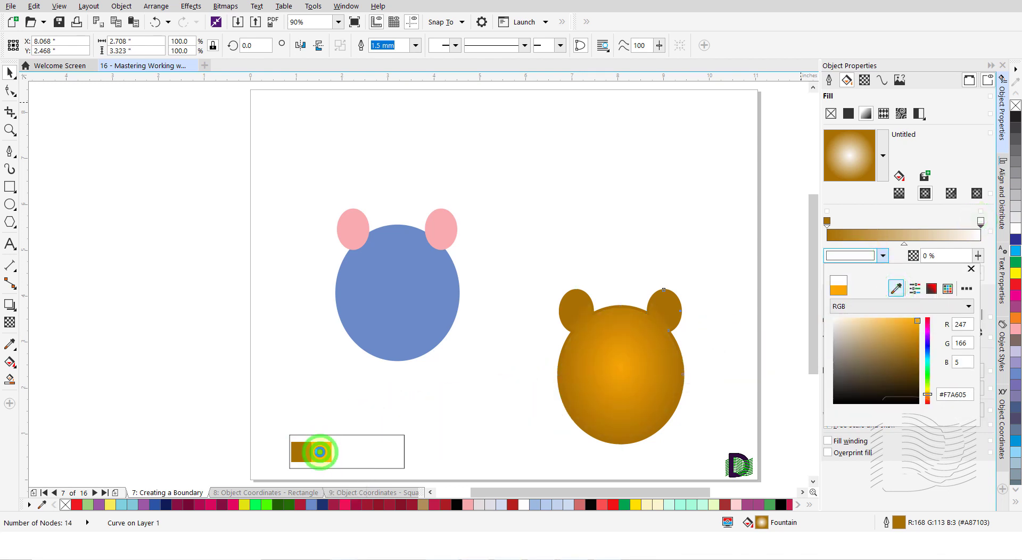
pyautogui.click(970, 269)
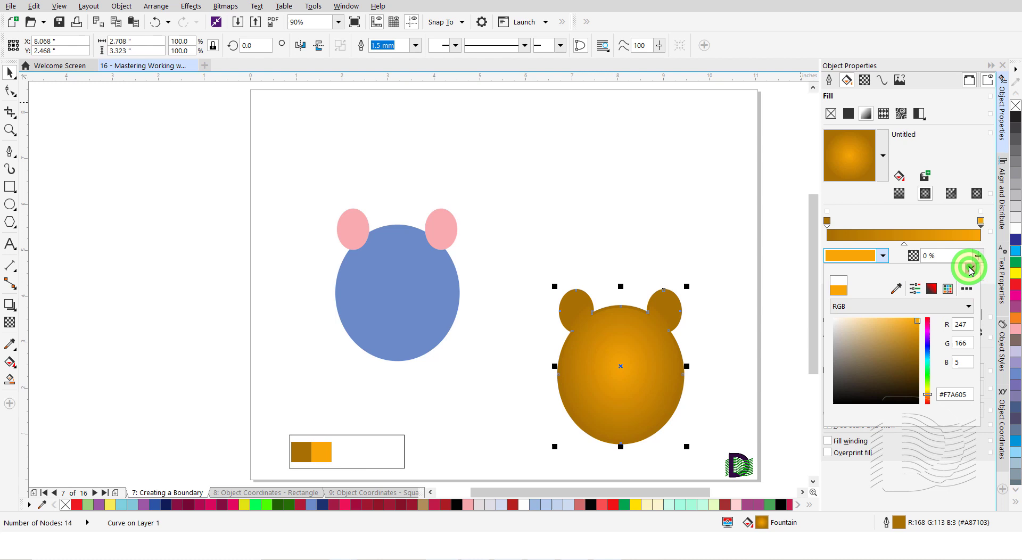
# Step: Set the fountain fill's midpoint position to 60%
pyautogui.click(904, 243)
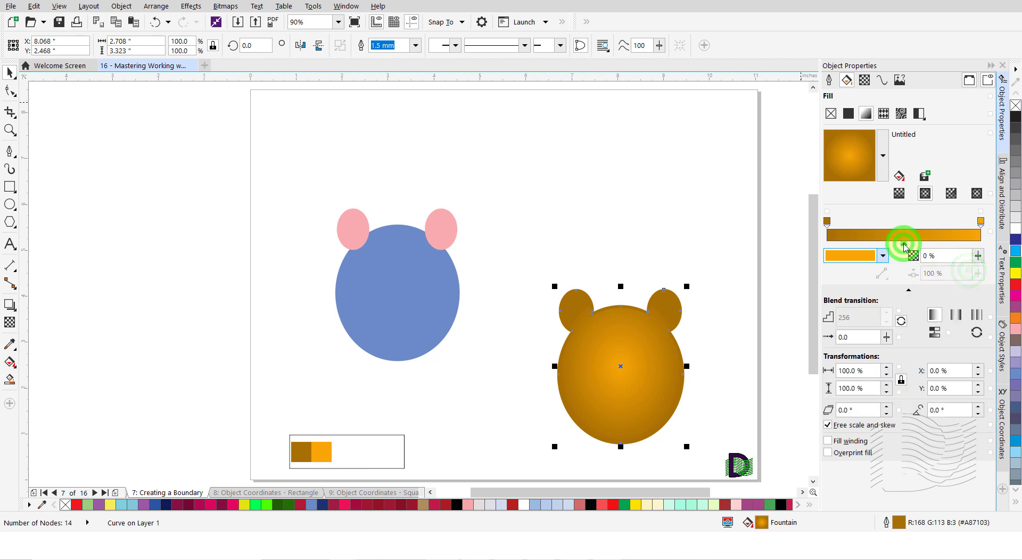
pyautogui.doubleClick(950, 272)
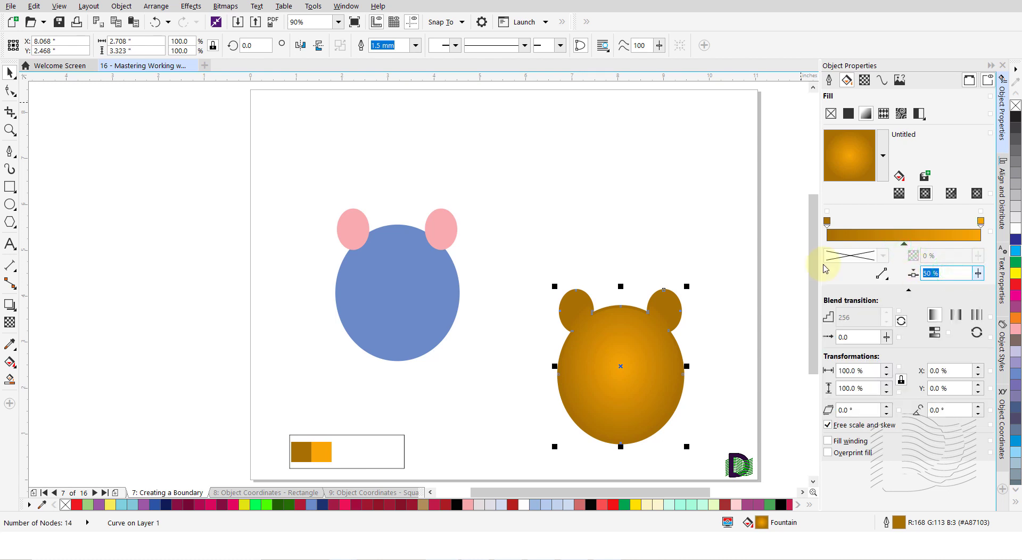
pyautogui.write('60')
pyautogui.press('Return')
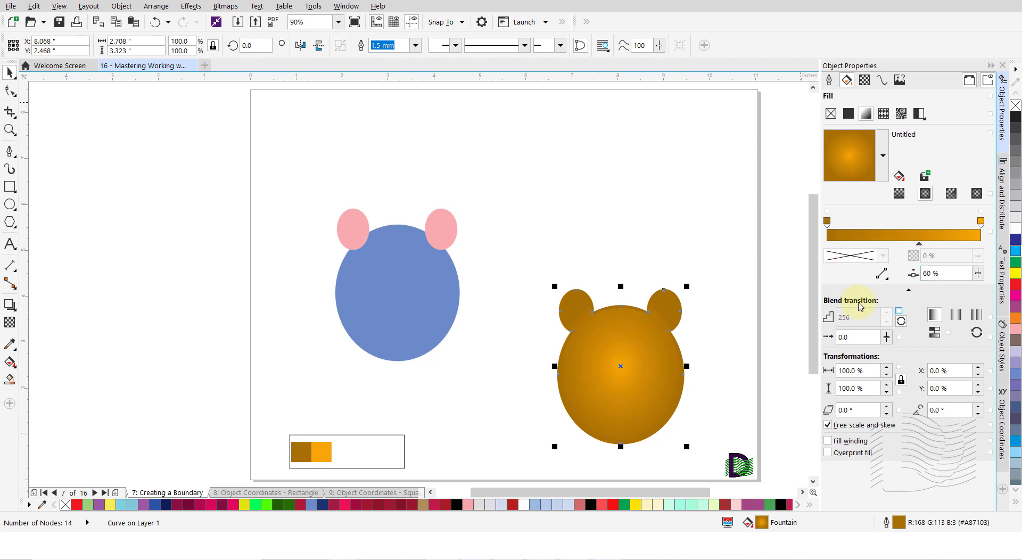
# Step: Set the bear-head fountain fill's vertical offset to -16% and deselect the shape
pyautogui.click(950, 388)
pyautogui.doubleClick(950, 388)
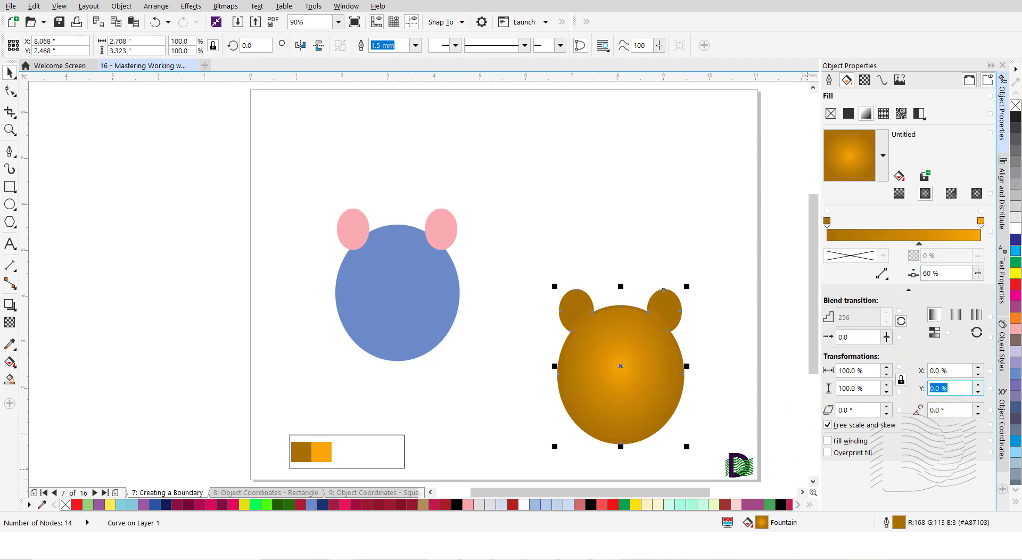
pyautogui.write('-16')
pyautogui.press('Return')
pyautogui.click(467, 385)
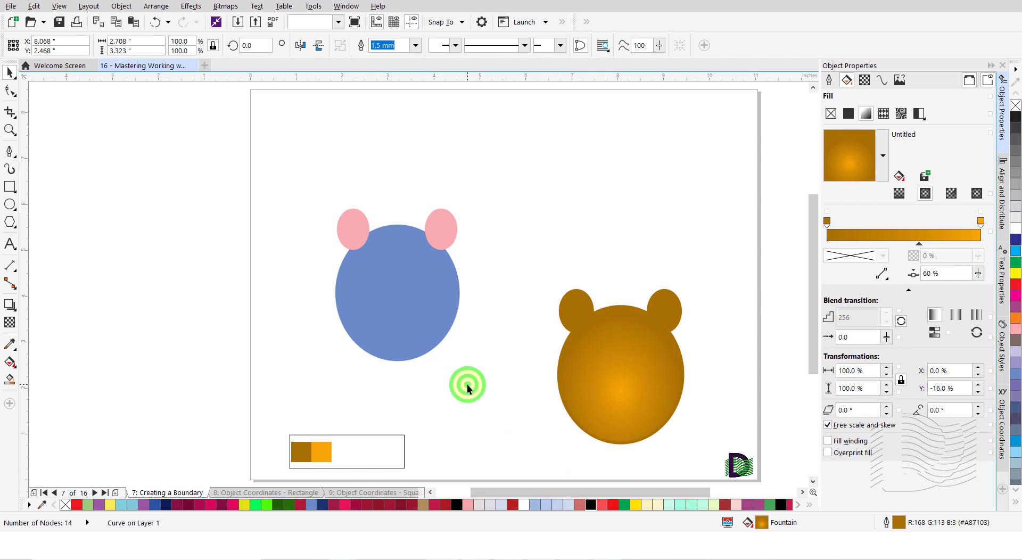
# Step: Paste the copied eyes-and-nose group and place it centred on the bear head, at about X 8.054, Y 2.086 inches
pyautogui.click(366, 468)
pyautogui.click(452, 443)
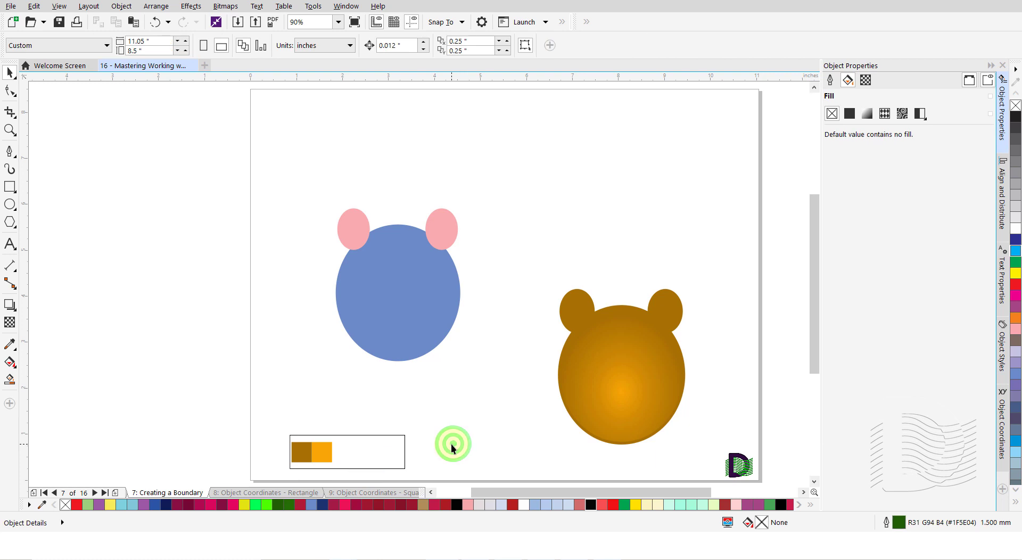
pyautogui.hotkey('ctrl', 'v')
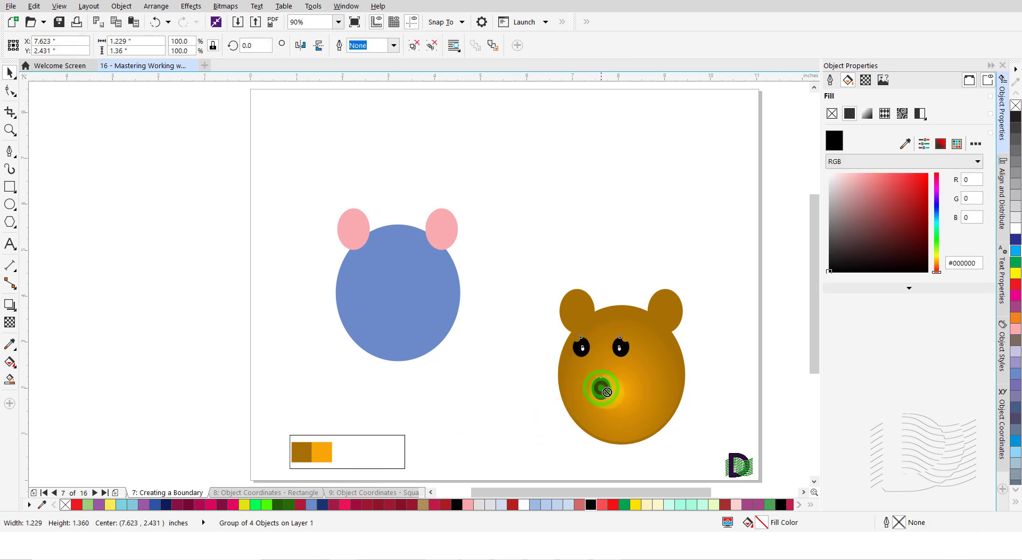
pyautogui.moveTo(606, 392); pyautogui.dragTo(627, 408)
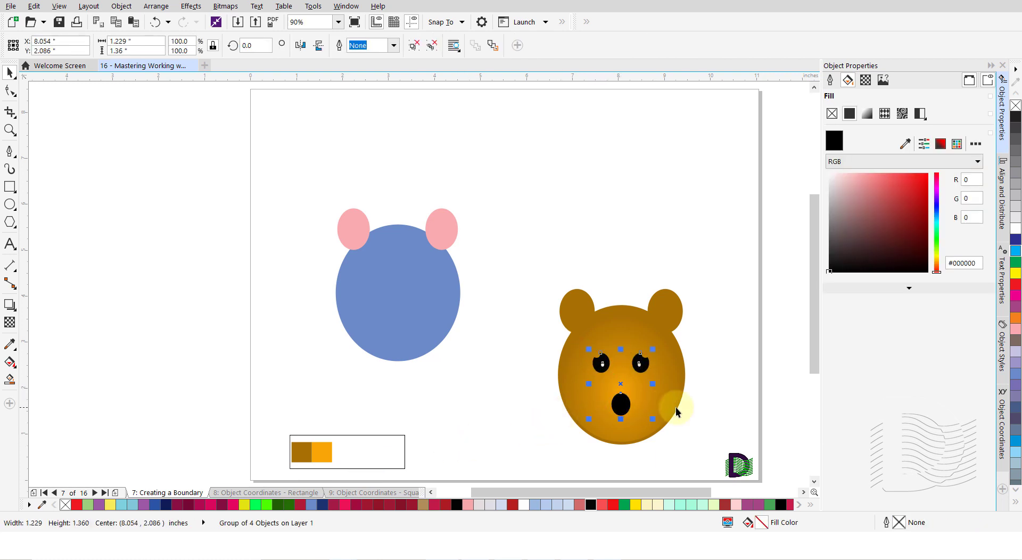
pyautogui.click(714, 416)
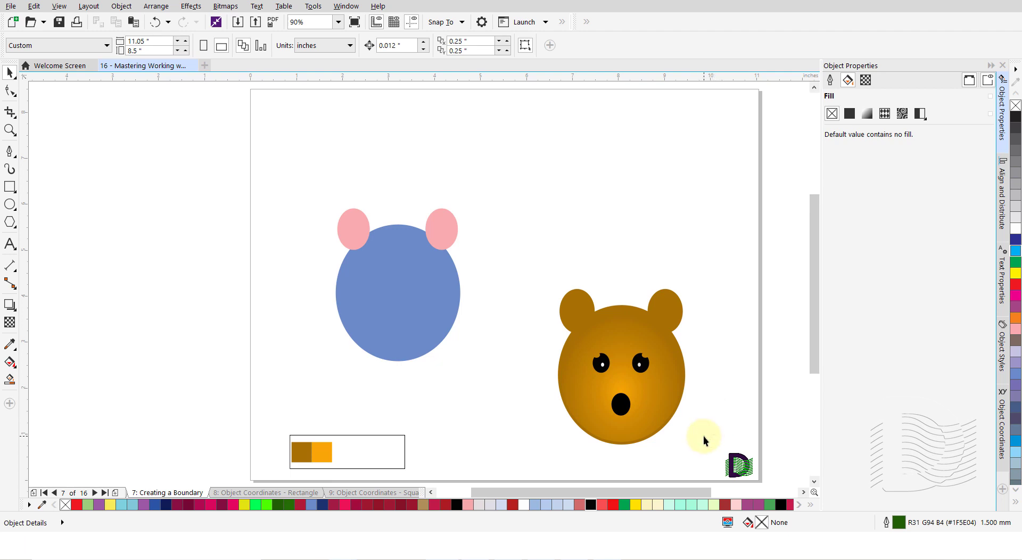
# Step: Go to page 8, Object Coordinates - Rectangle, and show the Object Coordinates docker
pyautogui.click(265, 492)
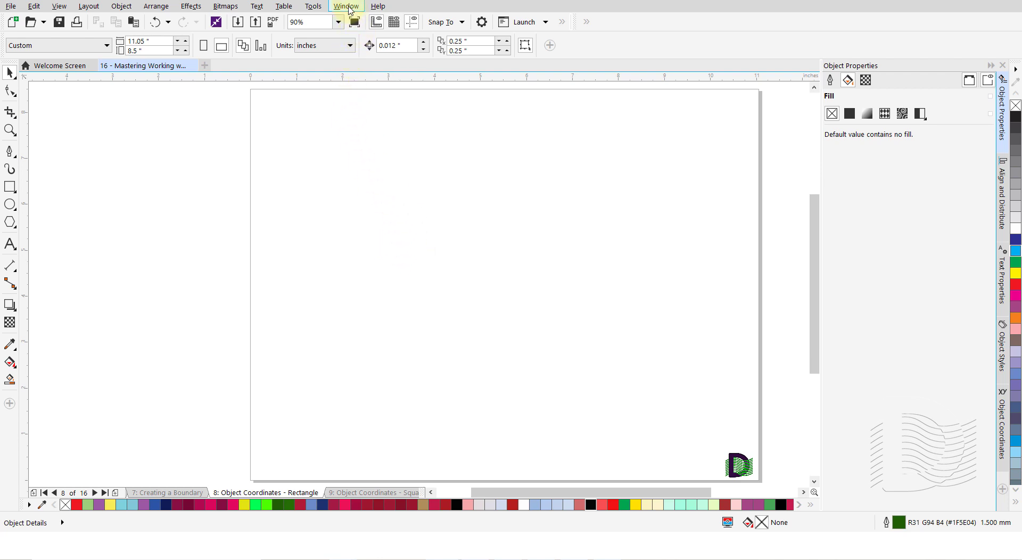
pyautogui.click(347, 6)
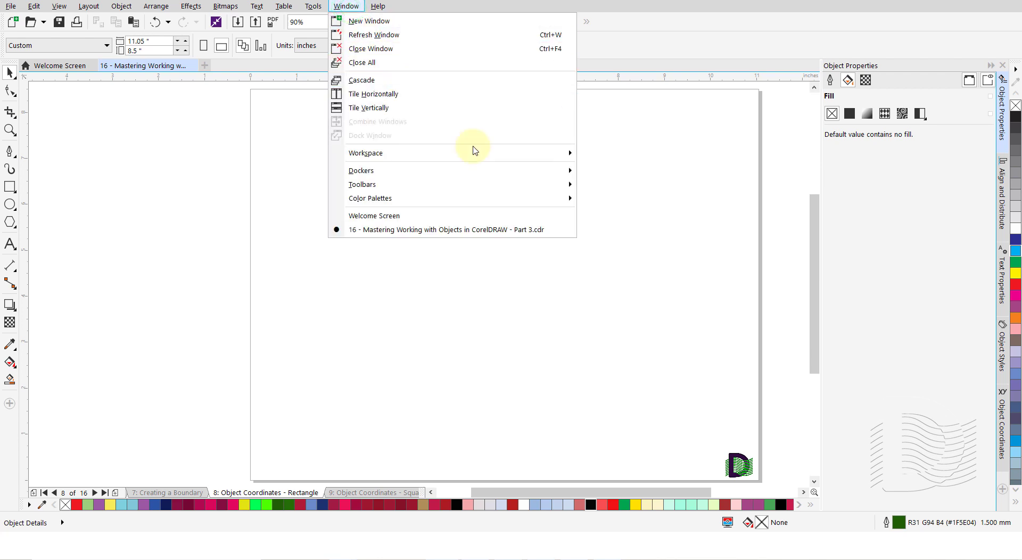
pyautogui.moveTo(510, 172)
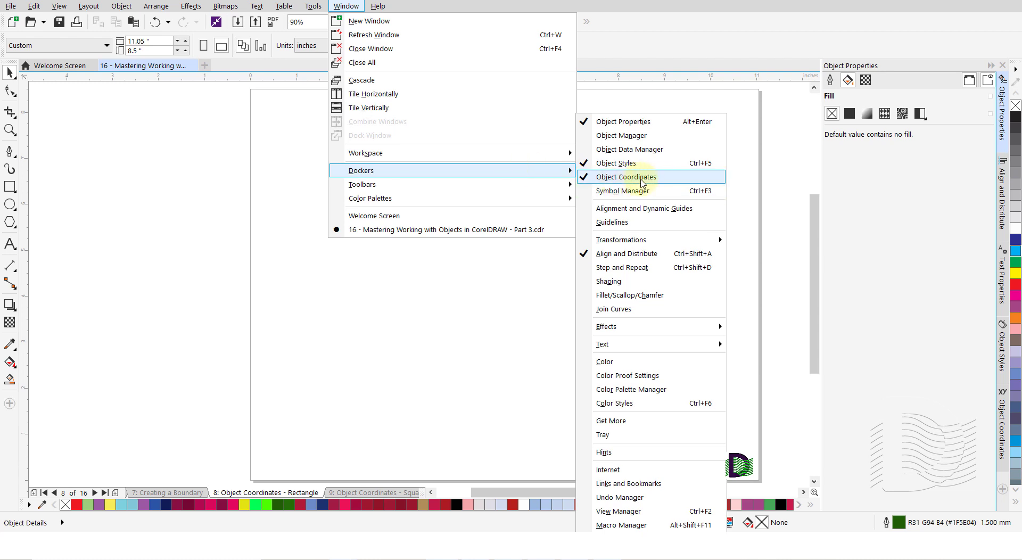
pyautogui.click(898, 376)
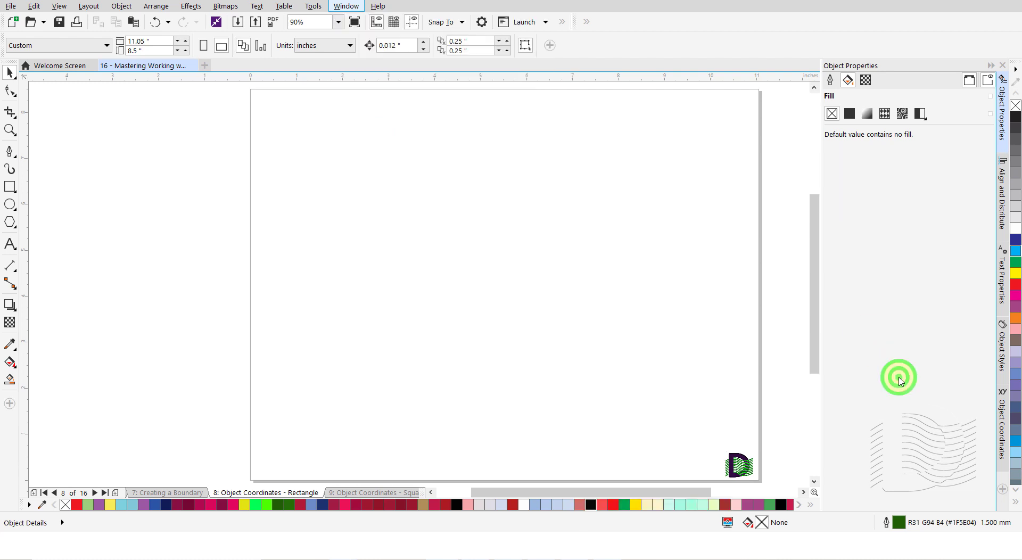
pyautogui.click(1004, 442)
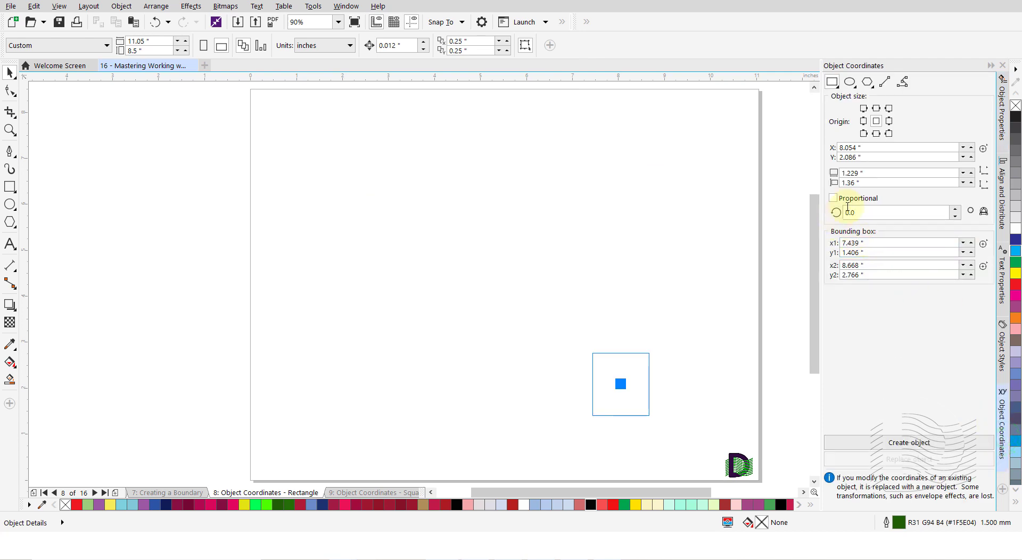
# Step: Choose Rectangle as the object type to create and use its upper-left corner as the origin
pyautogui.click(838, 88)
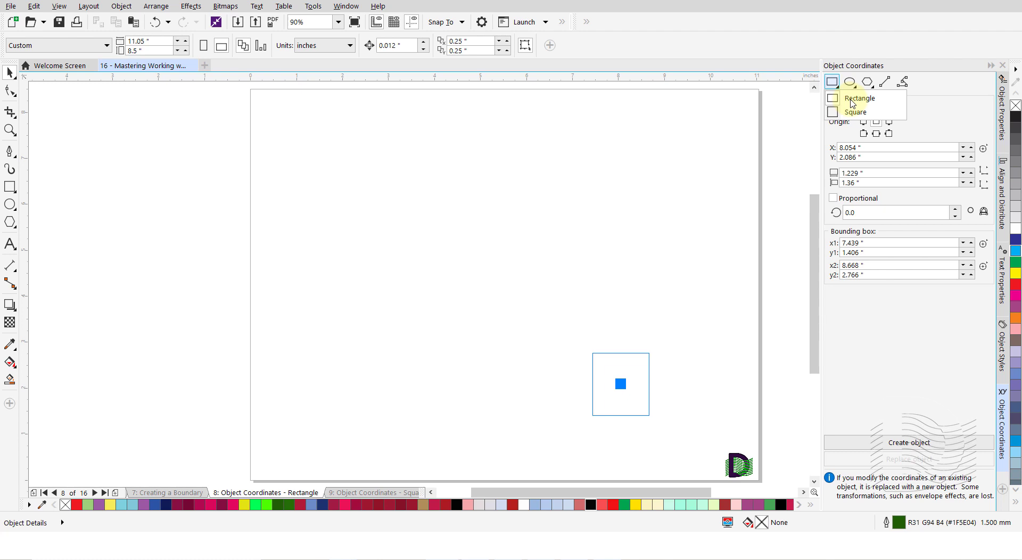
pyautogui.click(852, 101)
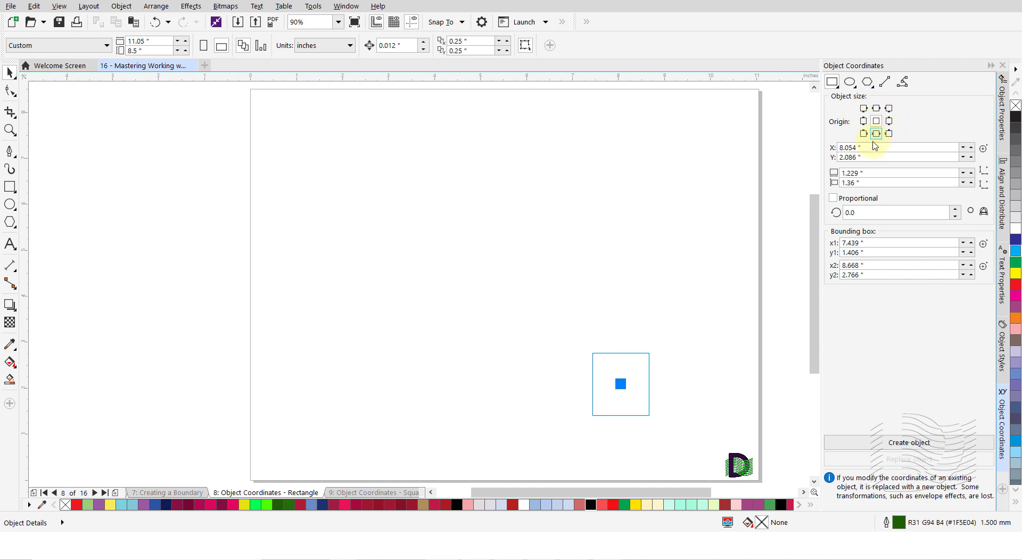
pyautogui.click(864, 109)
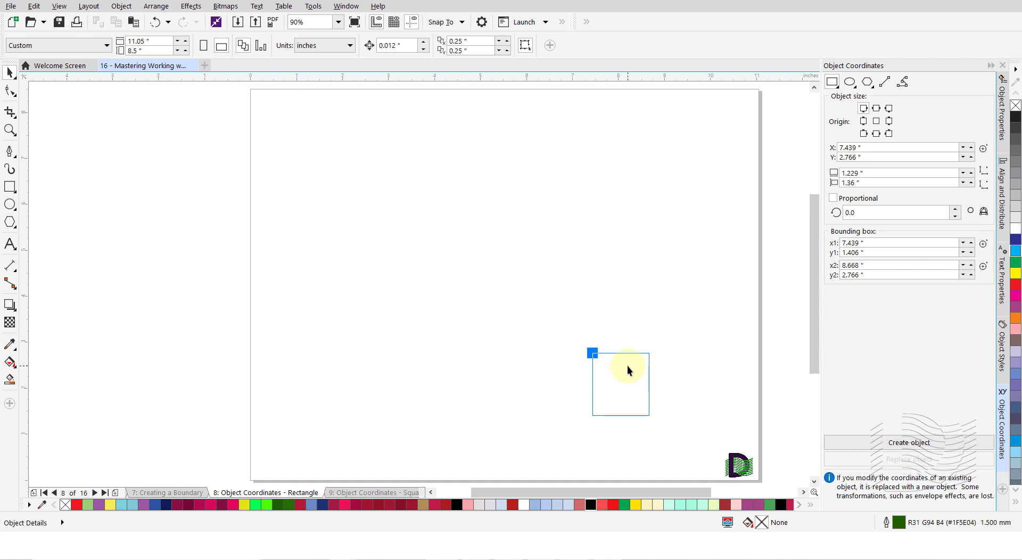
# Step: Set the new rectangle's X coordinate to 1 inch
pyautogui.click(868, 148)
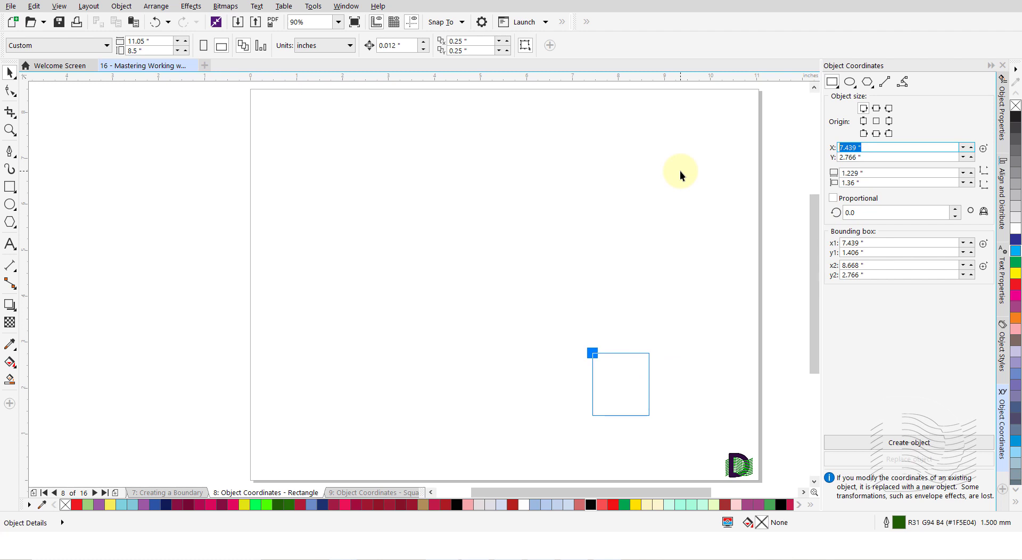
pyautogui.write('1')
pyautogui.press('Tab')
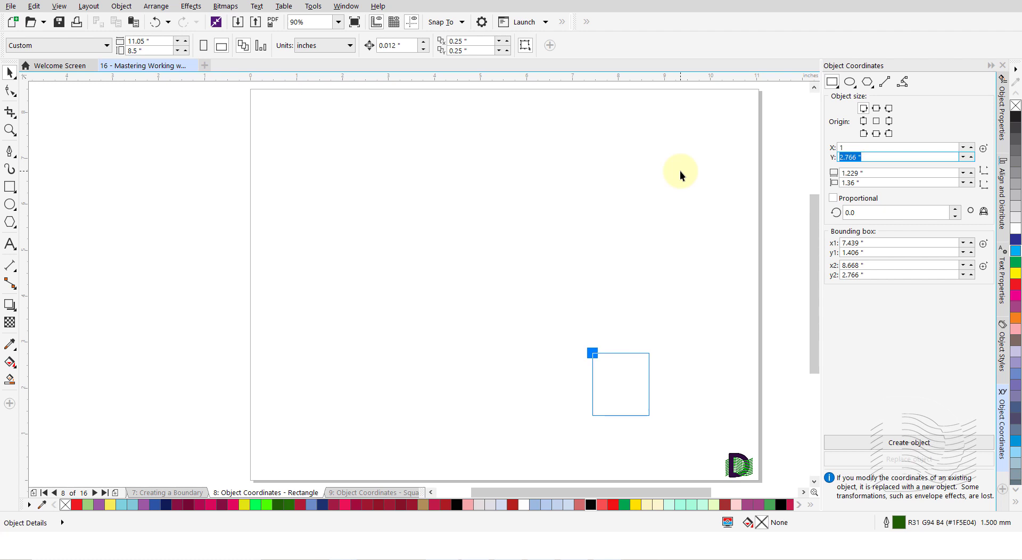
# Step: Set the previewed rectangle's Y position to 6 inches, its width to 2 inches and its height to 4 inches
pyautogui.write('6')
pyautogui.press('Return')
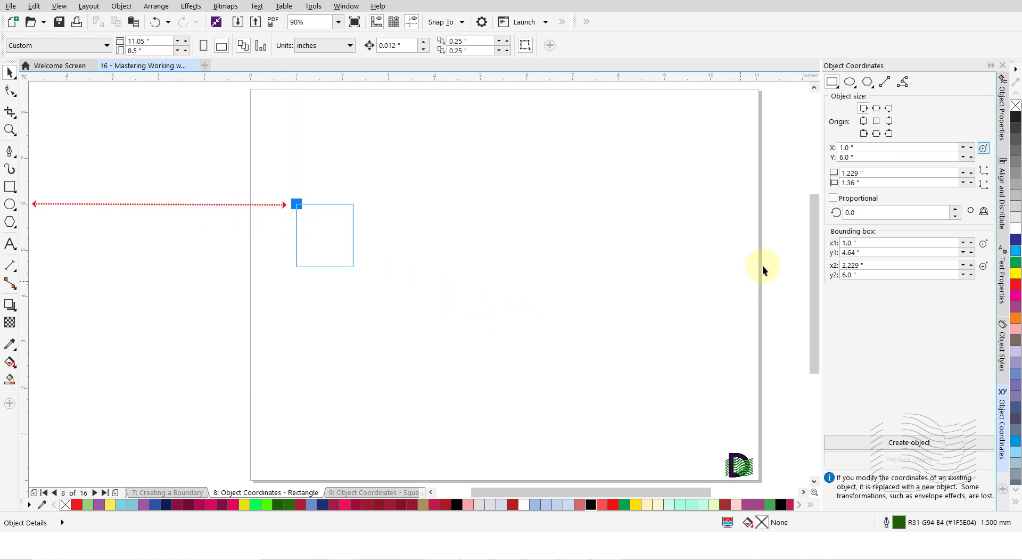
pyautogui.click(866, 172)
pyautogui.doubleClick(868, 171)
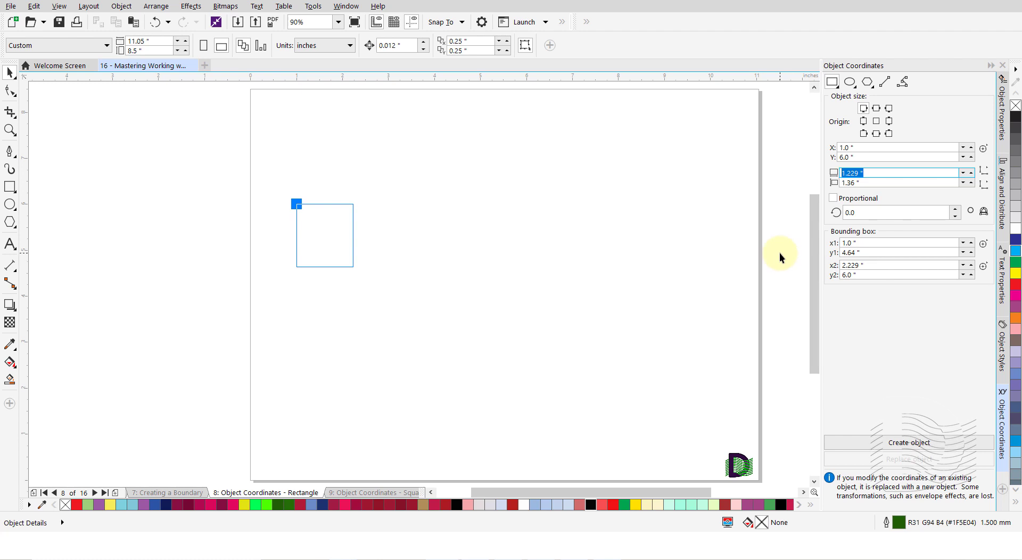
pyautogui.write('2')
pyautogui.press('Tab')
pyautogui.write('4')
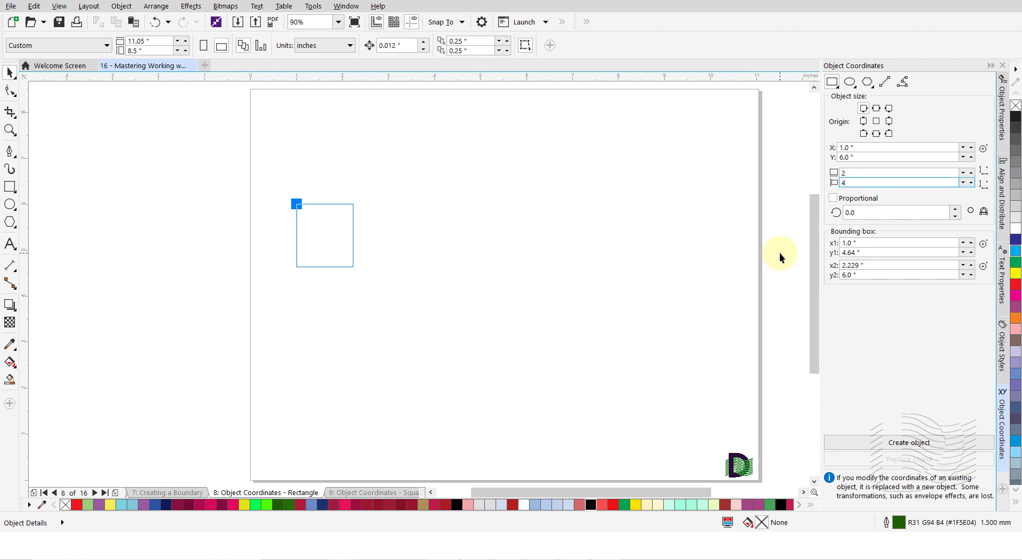
pyautogui.press('Return')
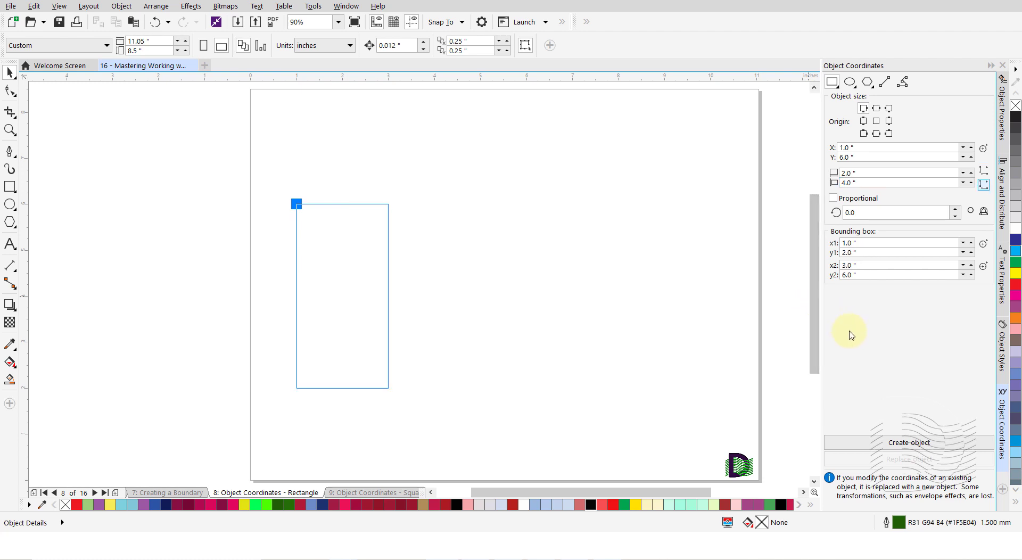
# Step: Set the previewed rectangle's rotation angle to 25 degrees and create it as an object
pyautogui.press('Tab')
pyautogui.press('Tab')
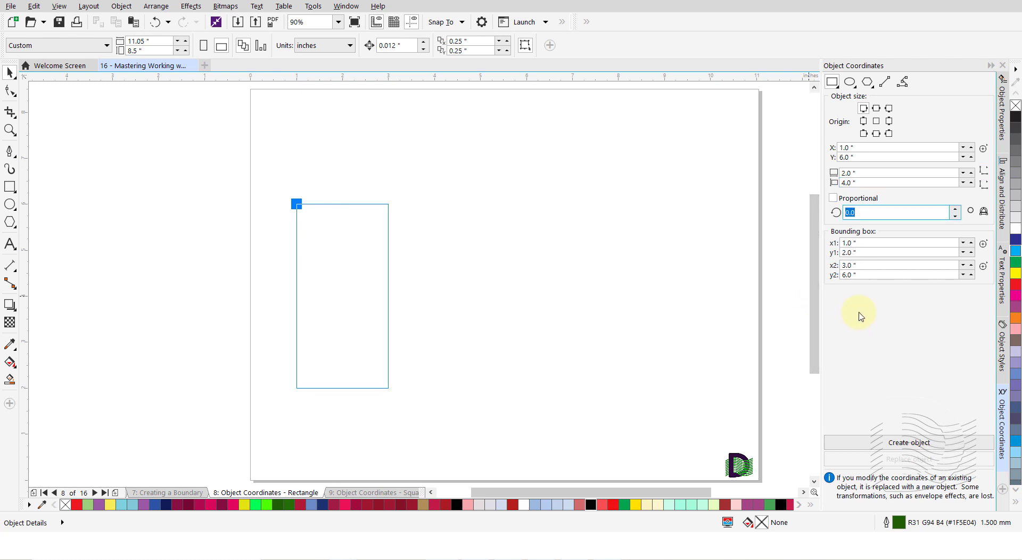
pyautogui.write('25')
pyautogui.press('Return')
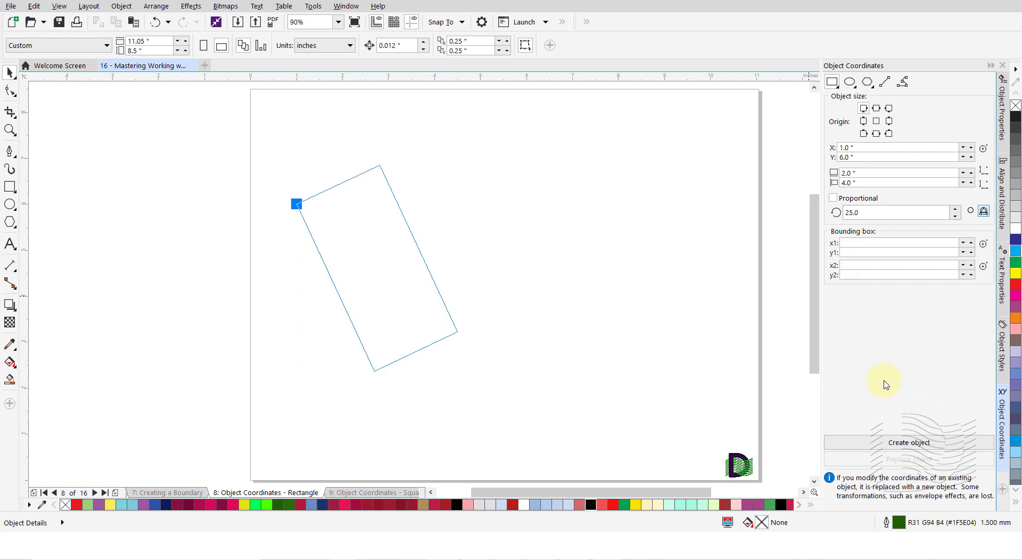
pyautogui.click(903, 445)
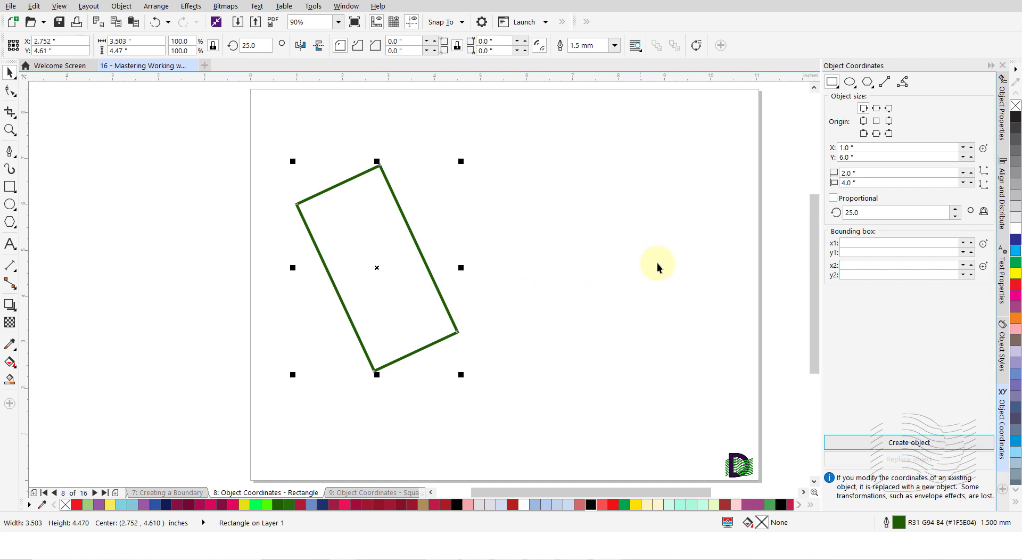
# Step: Set the rectangle's rotation angle to 0 and replace the tilted rectangle with the upright version
pyautogui.doubleClick(865, 210)
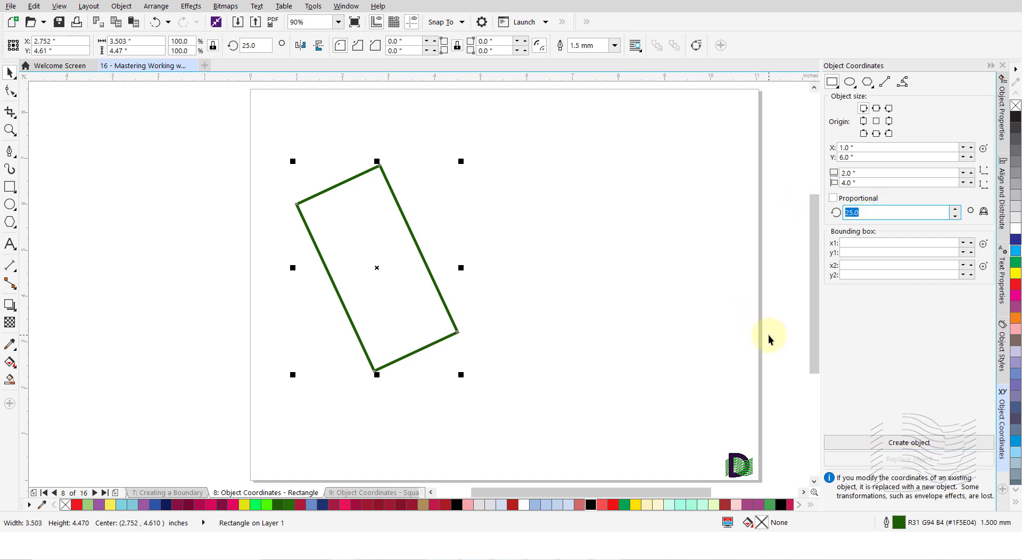
pyautogui.write('0')
pyautogui.press('Return')
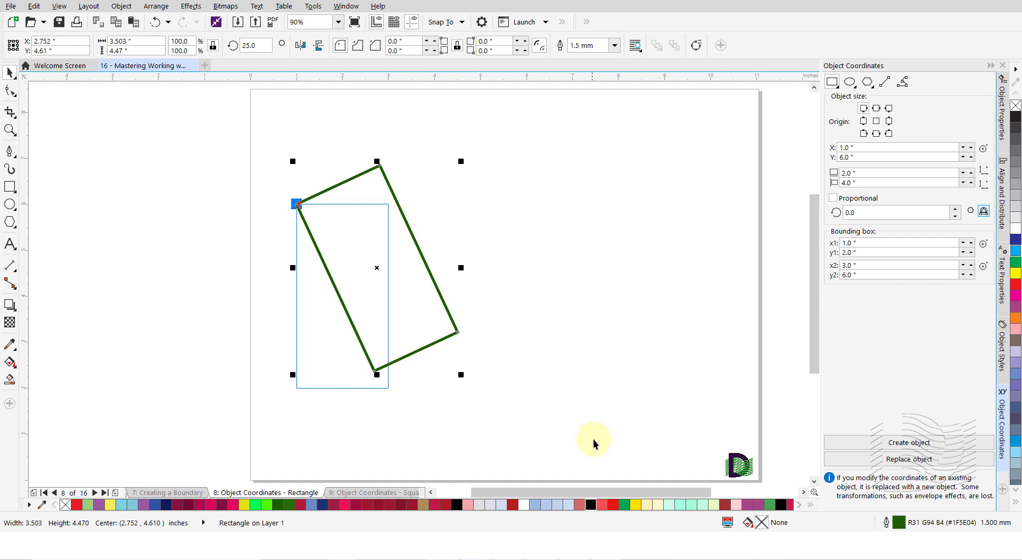
pyautogui.click(903, 460)
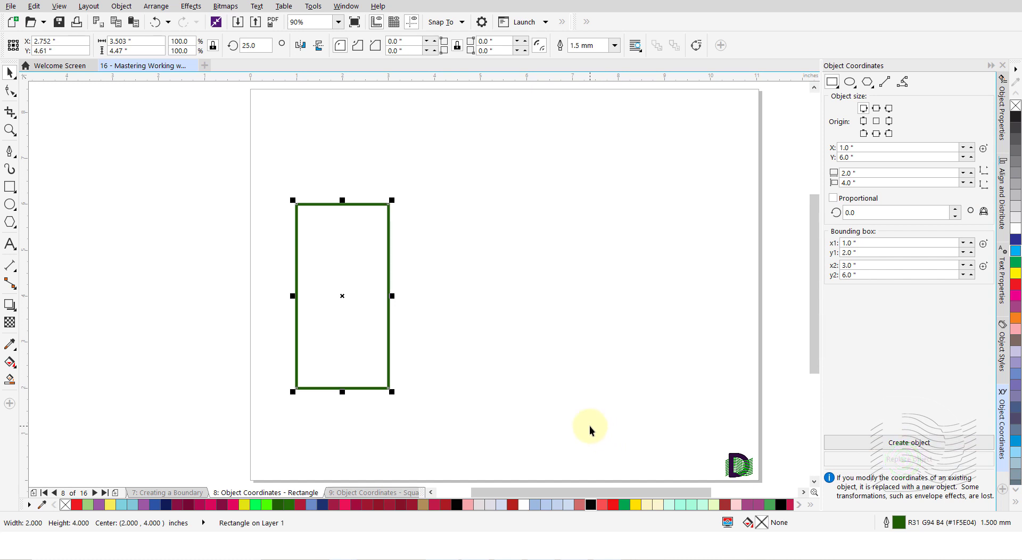
# Step: Create a second rectangle of the same size with its centre origin at X 5, Y 4 inches
pyautogui.click(877, 122)
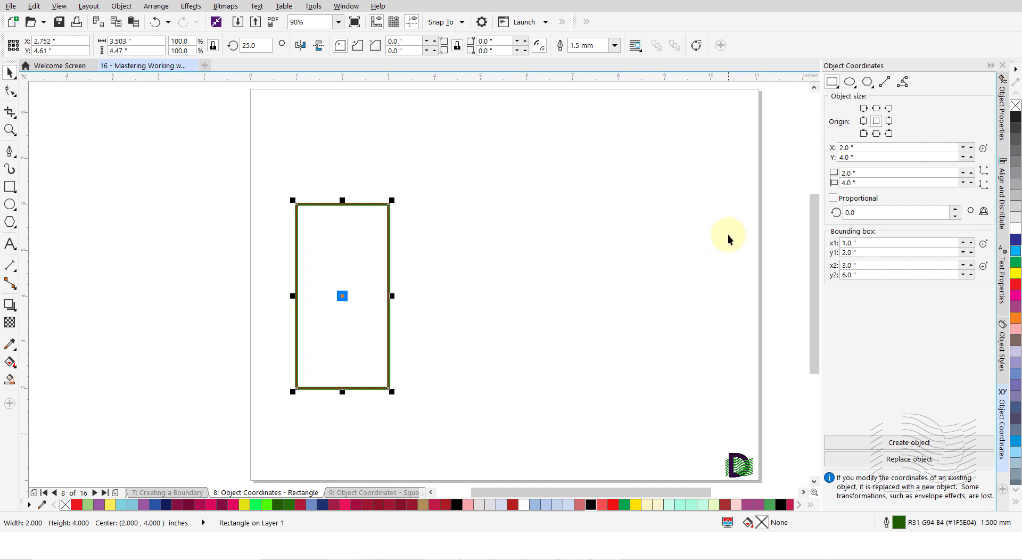
pyautogui.click(864, 152)
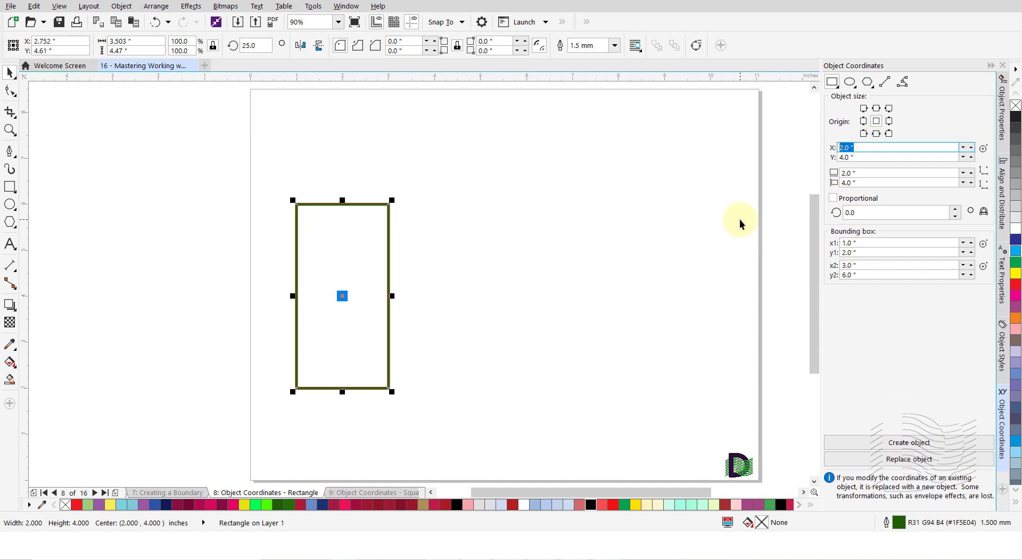
pyautogui.write('5')
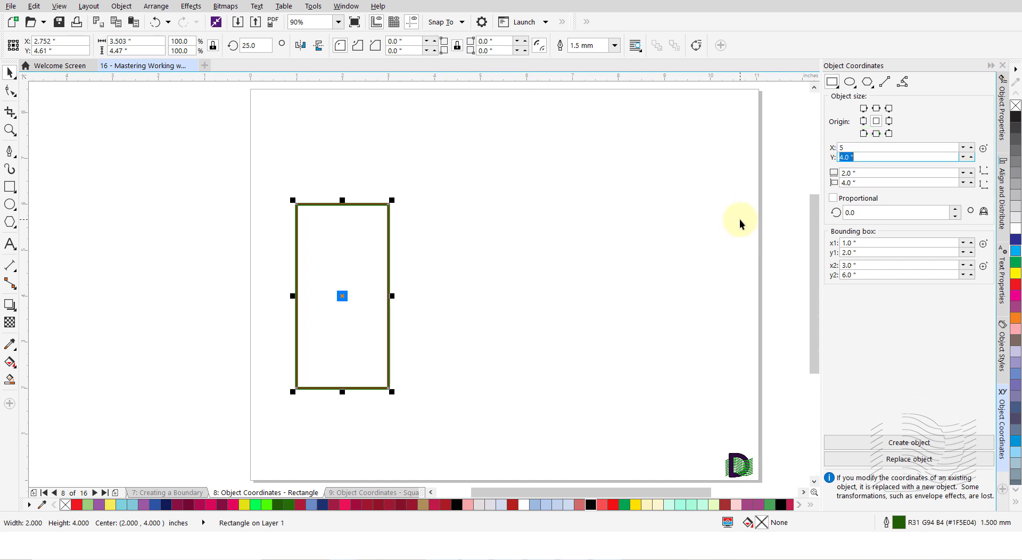
pyautogui.press('Tab')
pyautogui.write('4')
pyautogui.press('Return')
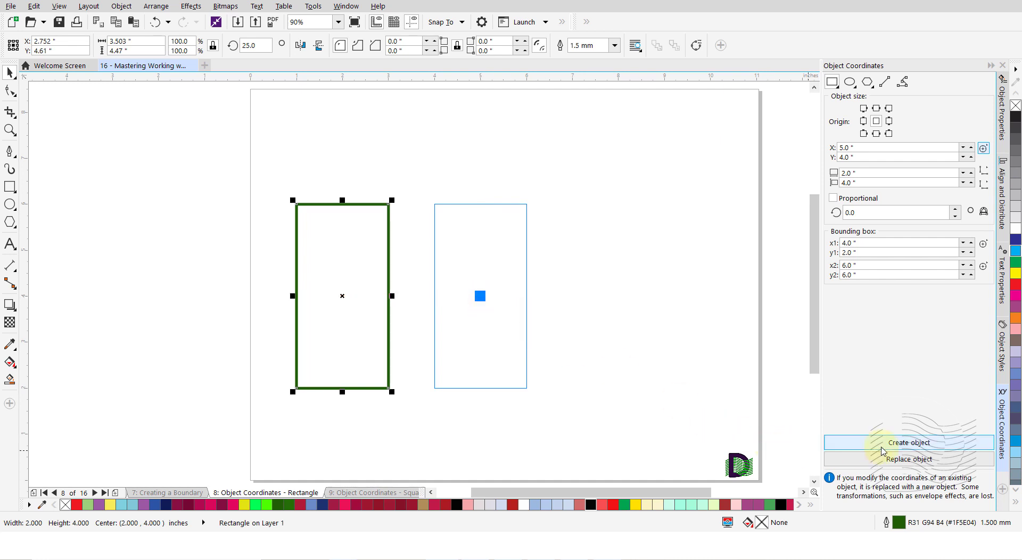
pyautogui.click(900, 444)
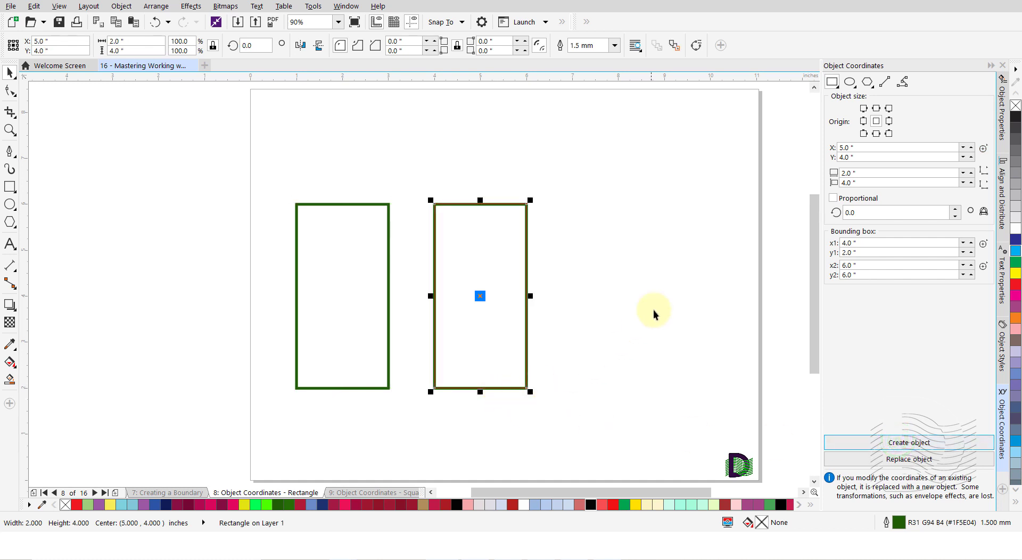
# Step: Create a third rectangle of the same size with its bottom-centre origin at X 8, Y 2 inches, and deselect it
pyautogui.click(876, 135)
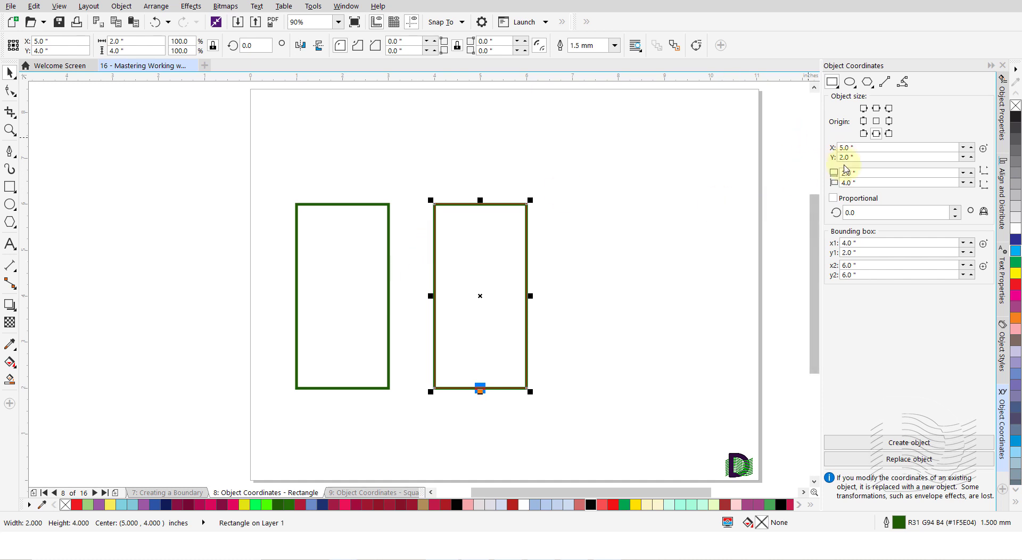
pyautogui.doubleClick(867, 152)
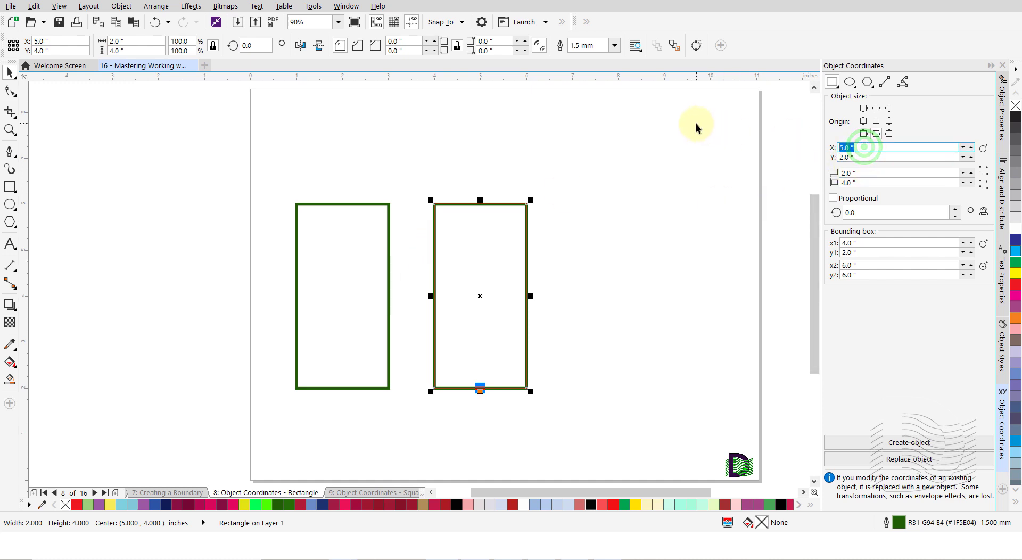
pyautogui.write('8')
pyautogui.press('Tab')
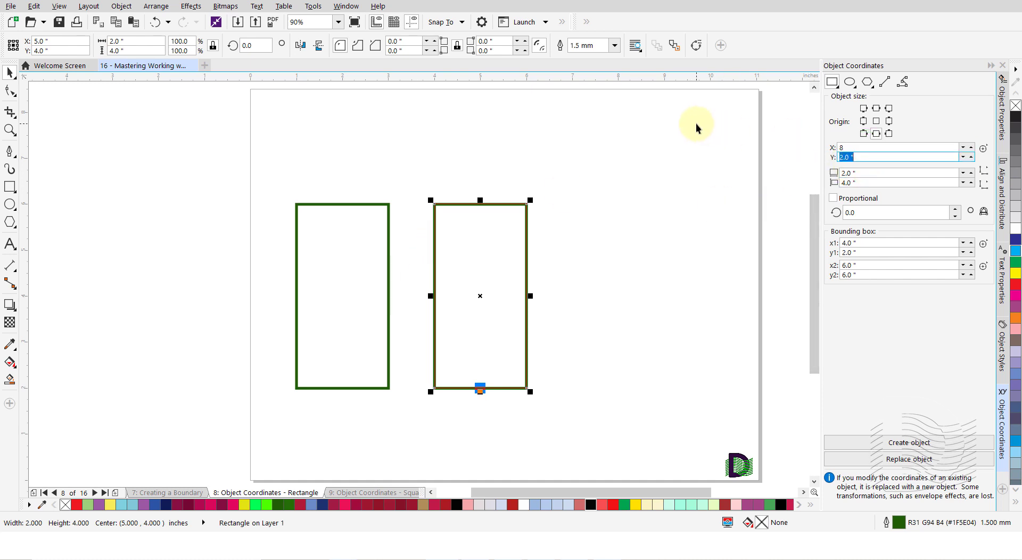
pyautogui.write('2')
pyautogui.press('Return')
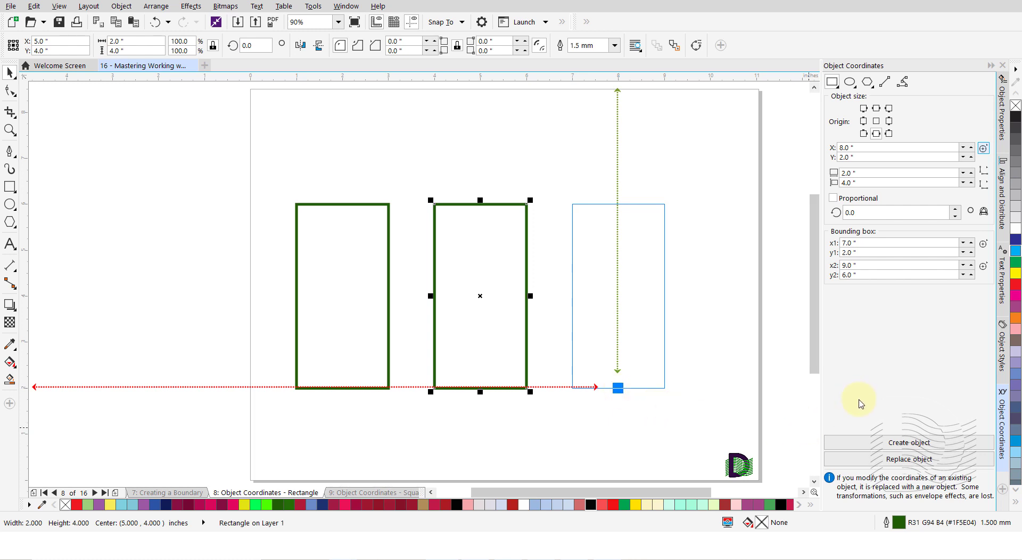
pyautogui.click(909, 443)
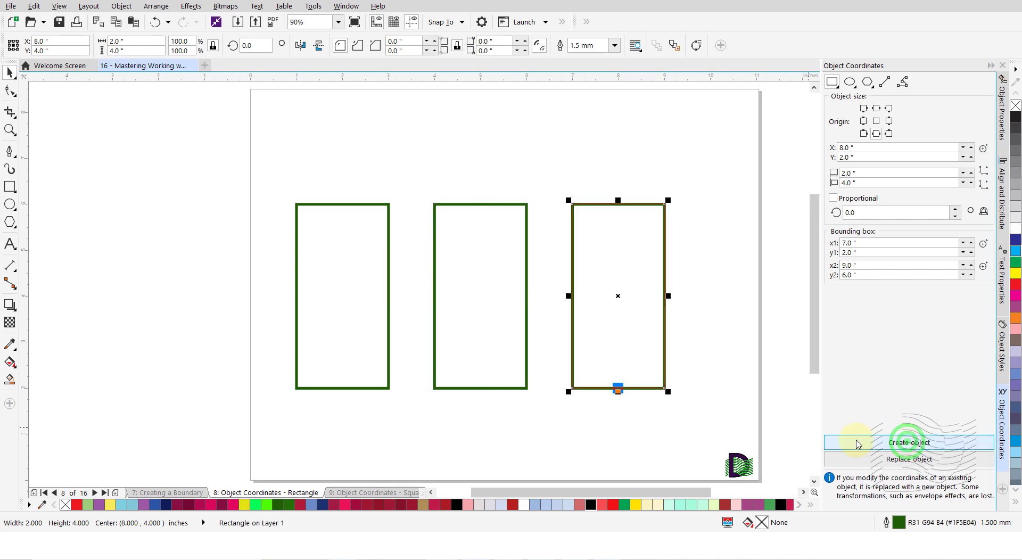
pyautogui.click(658, 415)
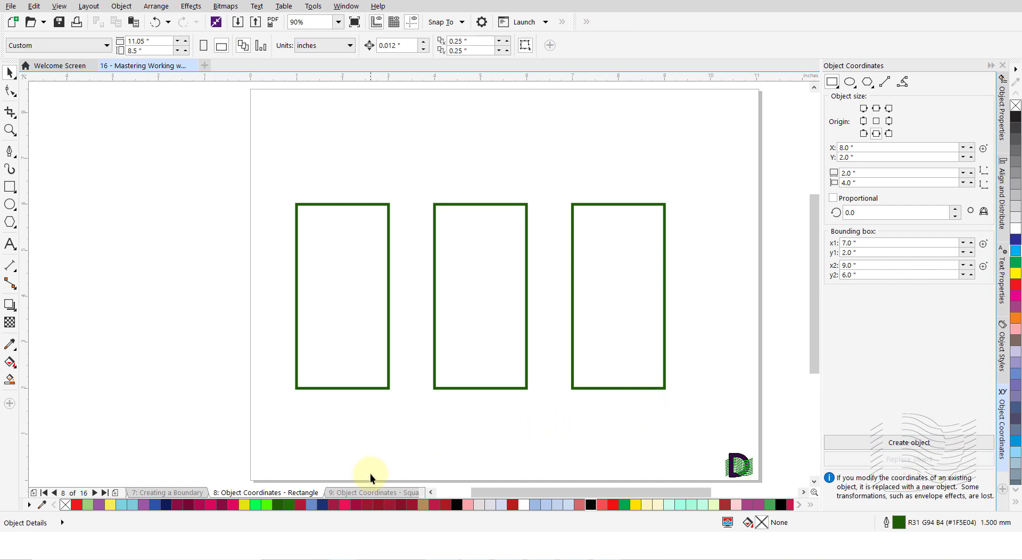
# Step: Go to page 9, Object Coordinates - Square, and switch the shape type to Square
pyautogui.click(372, 492)
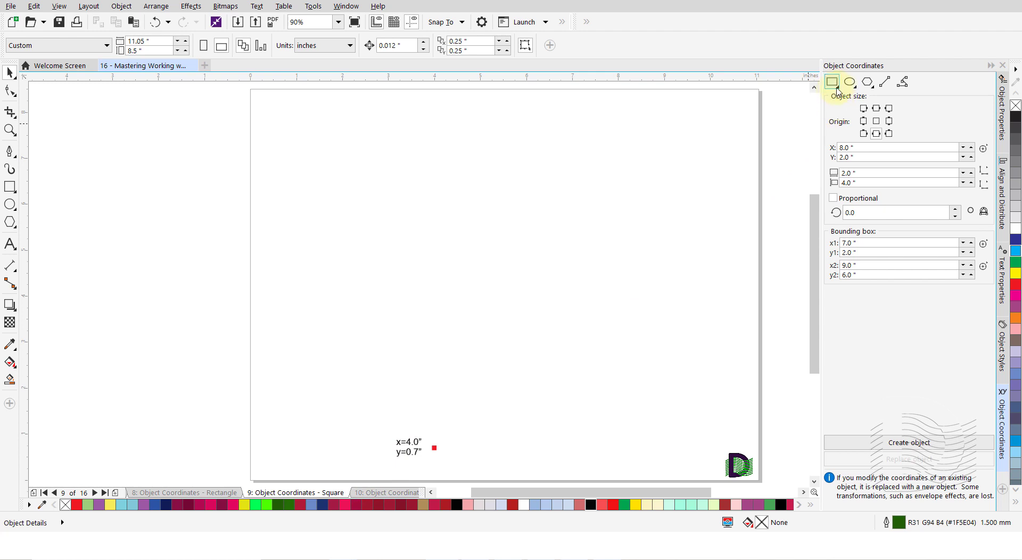
pyautogui.click(837, 88)
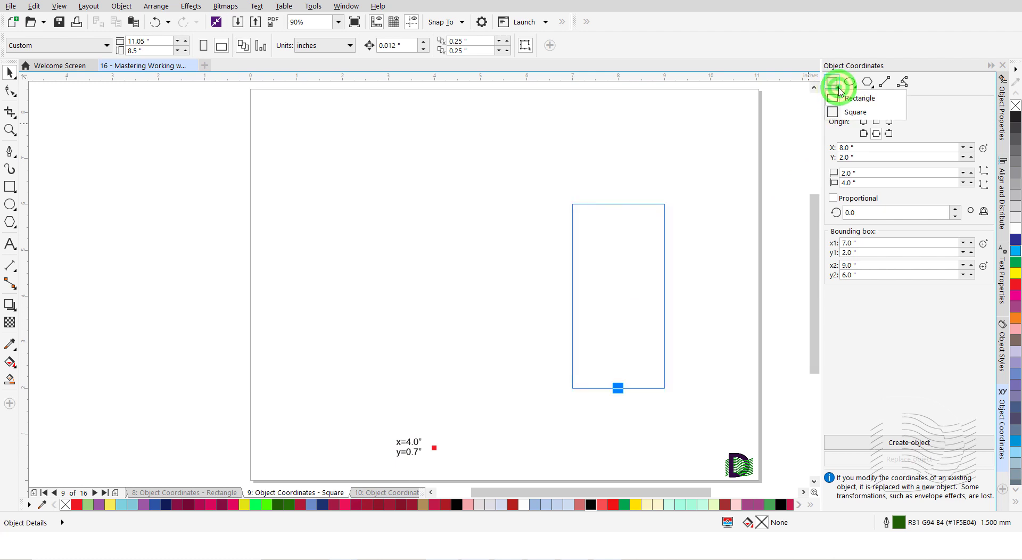
pyautogui.click(852, 116)
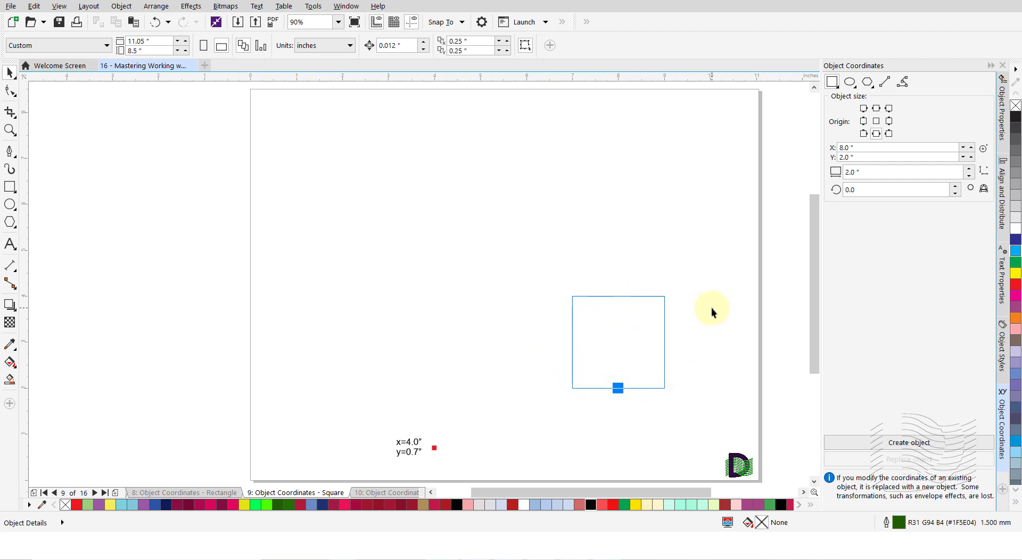
# Step: Use the square's middle-right point as origin and position it at X 3.5, Y 6.5 inches
pyautogui.click(889, 121)
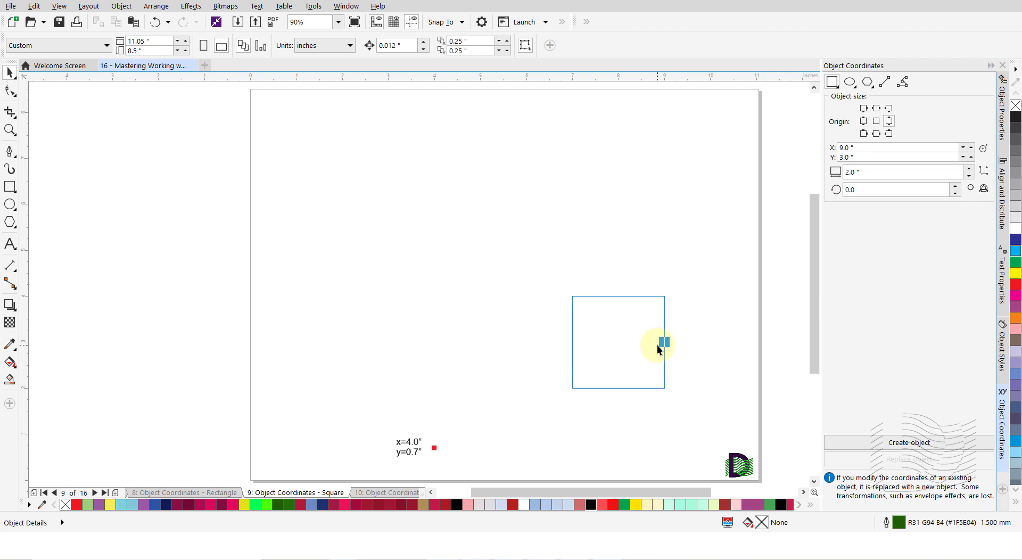
pyautogui.click(866, 145)
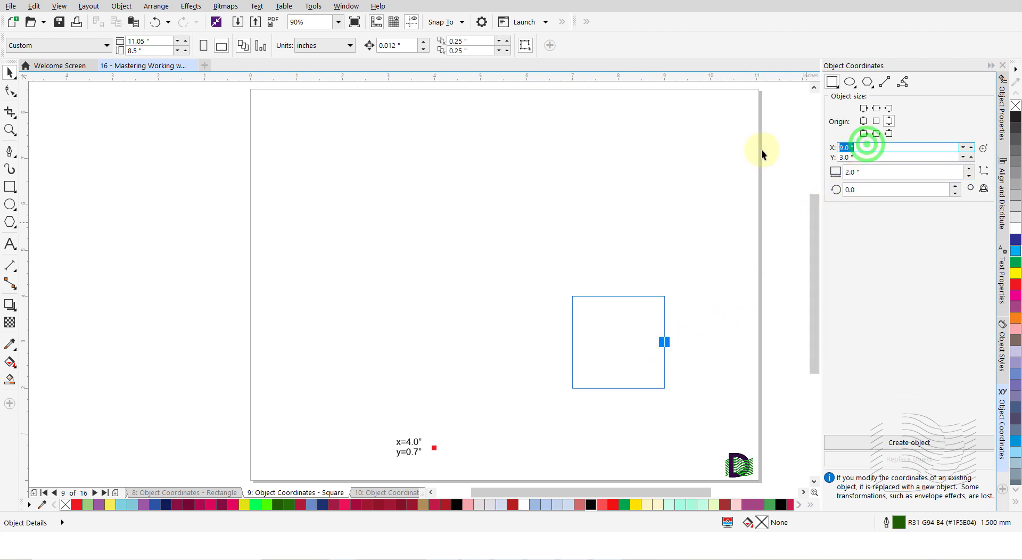
pyautogui.write('3.5')
pyautogui.press('Tab')
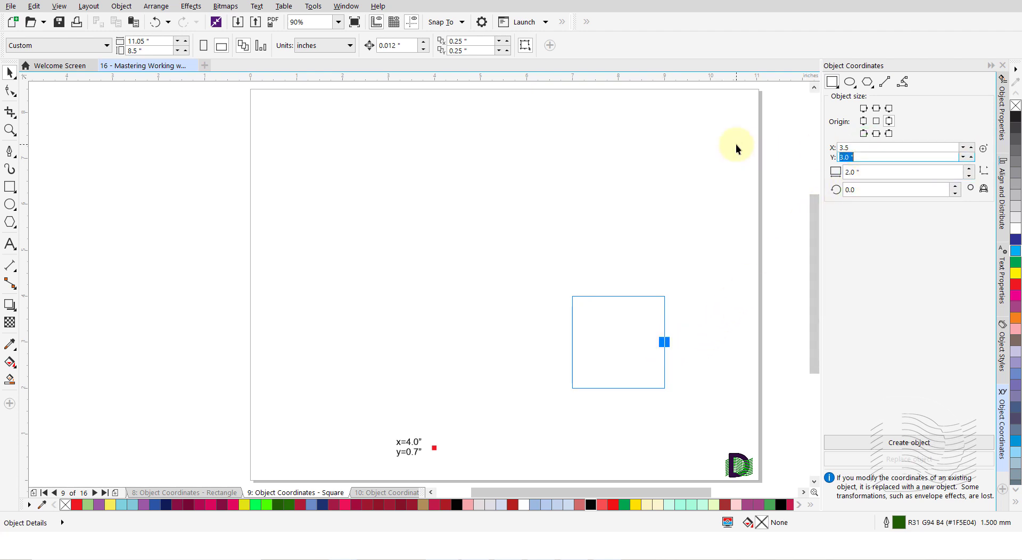
pyautogui.write('6.5')
pyautogui.press('Return')
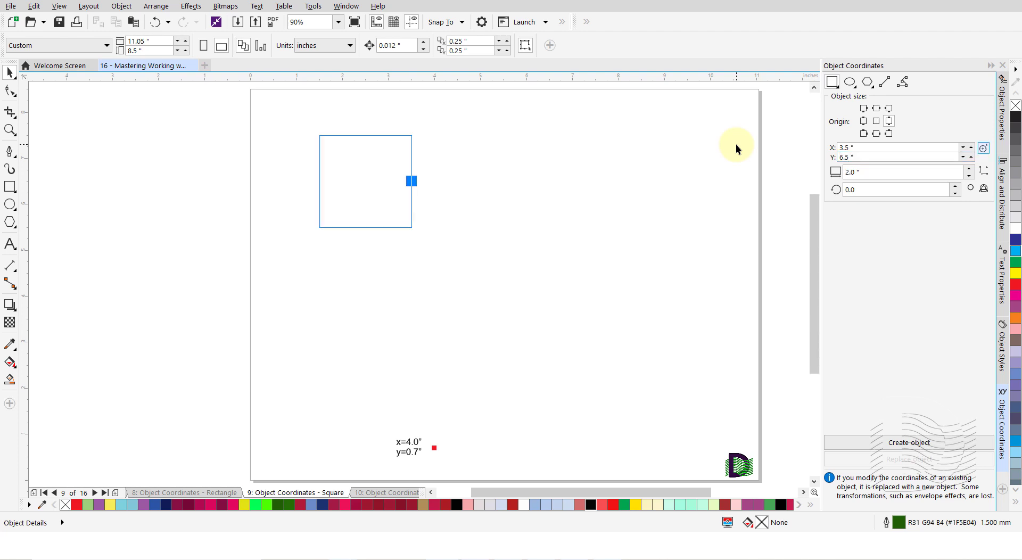
# Step: Set the square's side length to 3 inches and create it as an object
pyautogui.press('Tab')
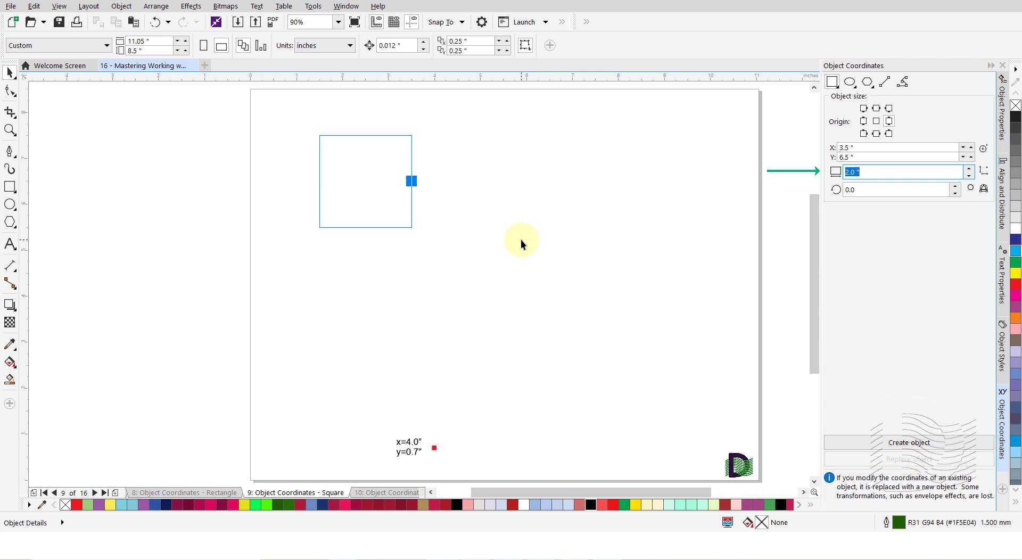
pyautogui.write('3')
pyautogui.press('Return')
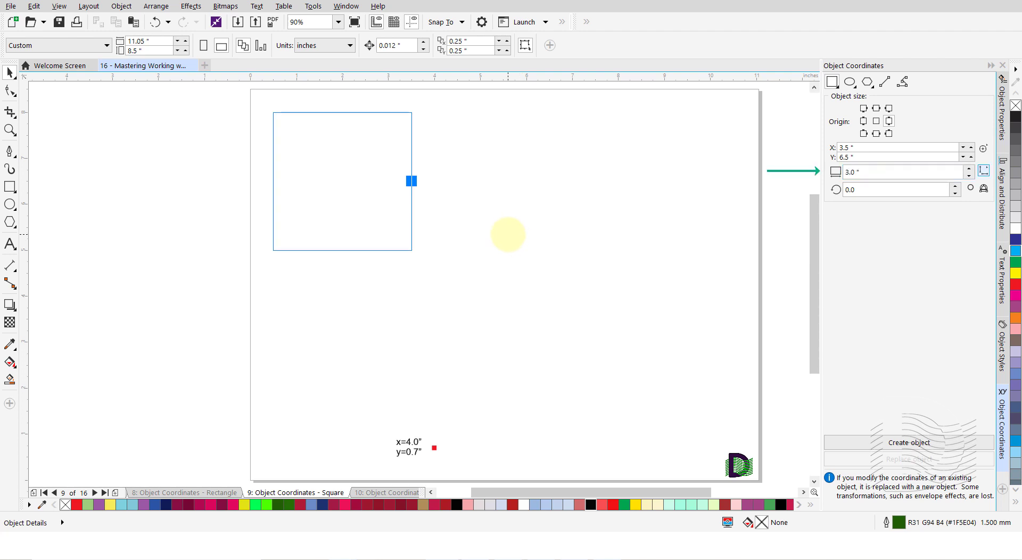
pyautogui.click(882, 447)
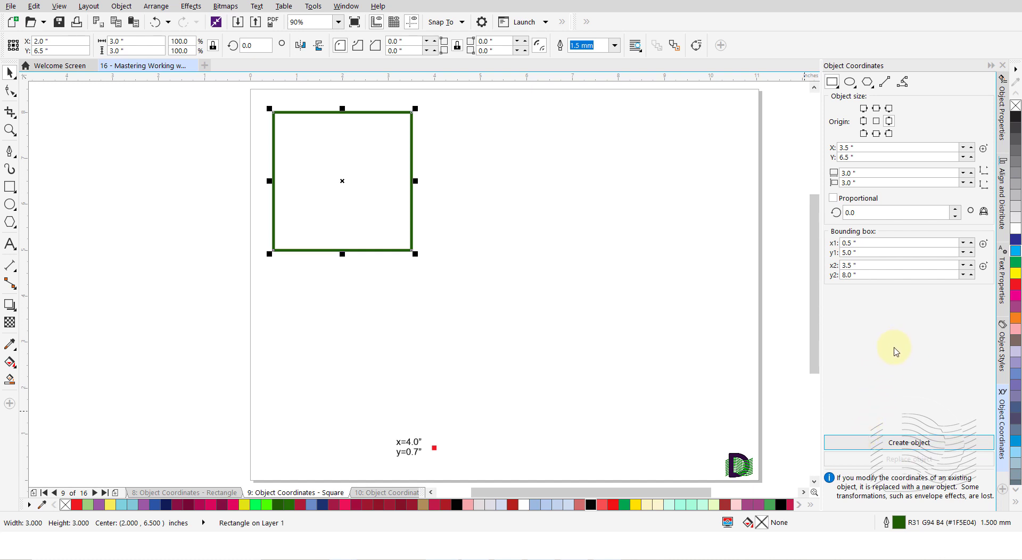
# Step: Create a copy of the square rotated by -20 degrees about its bottom-left corner
pyautogui.click(863, 135)
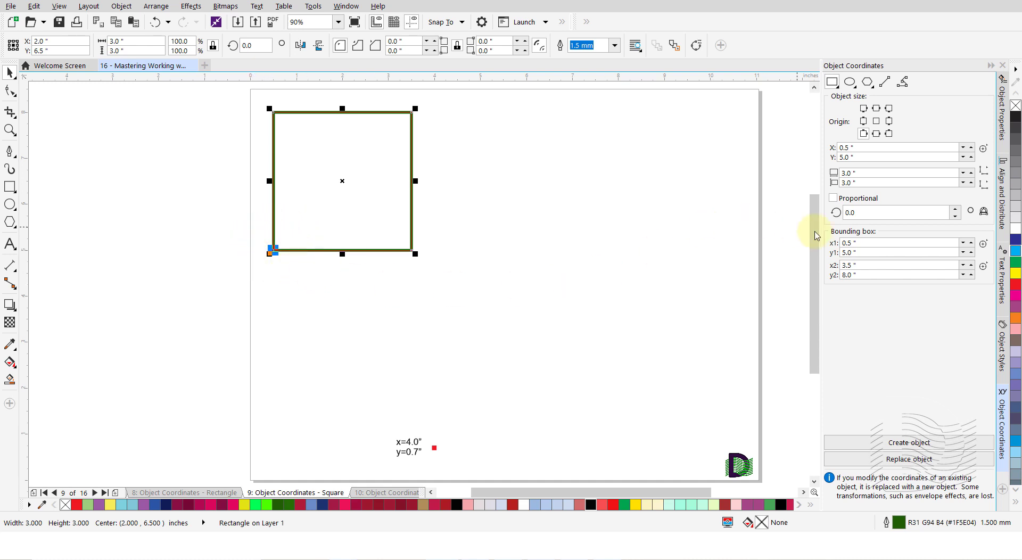
pyautogui.moveTo(861, 212); pyautogui.dragTo(712, 205)
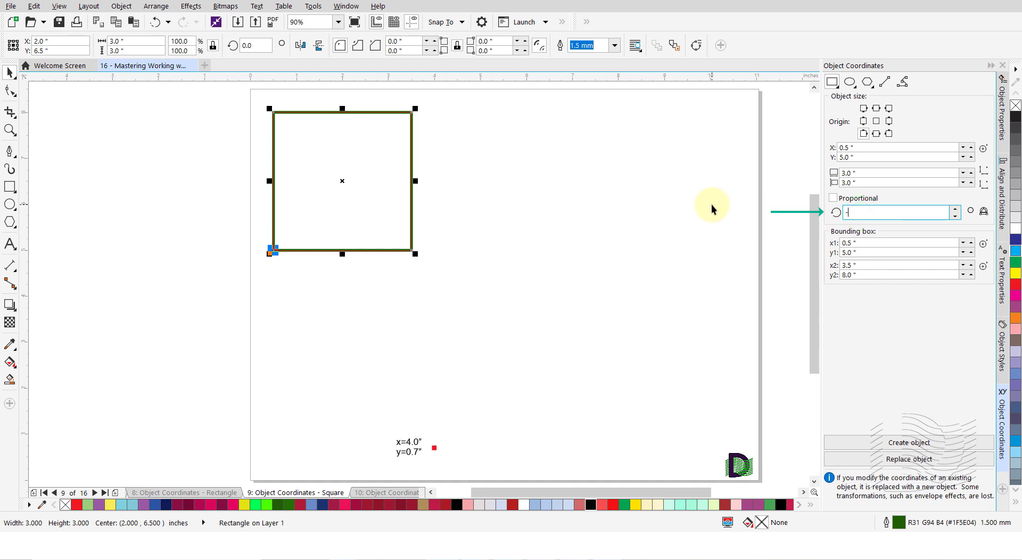
pyautogui.write('-20')
pyautogui.press('Return')
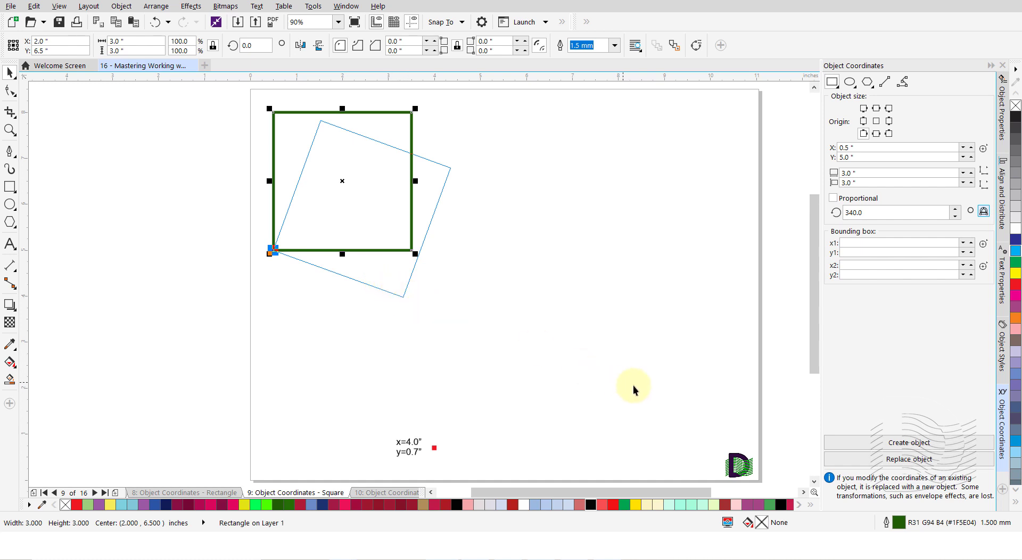
pyautogui.click(914, 443)
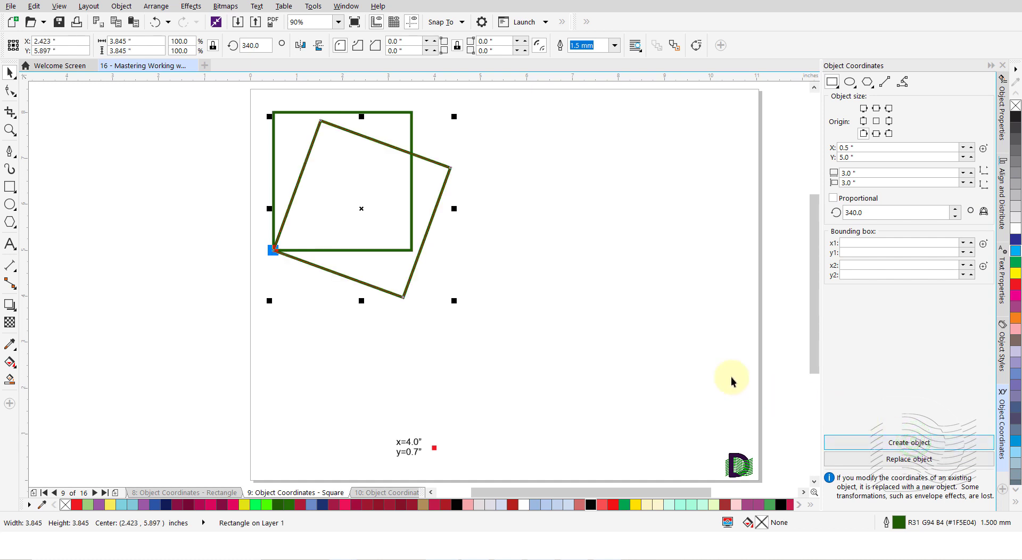
# Step: Deselect the rotated square and reset the rotation angle for new objects to 0 degrees
pyautogui.click(632, 323)
pyautogui.click(868, 212)
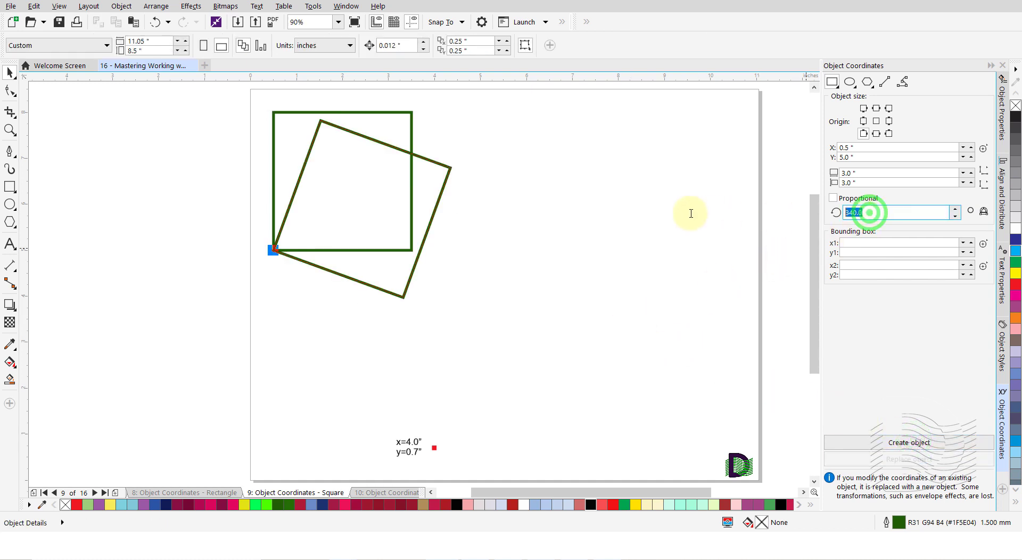
pyautogui.write('0')
pyautogui.press('Return')
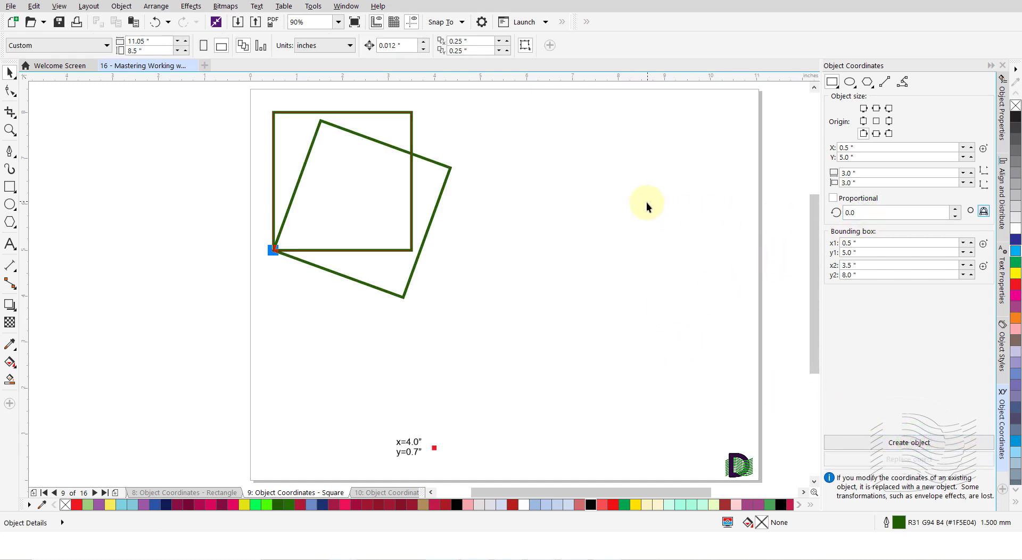
pyautogui.click(590, 243)
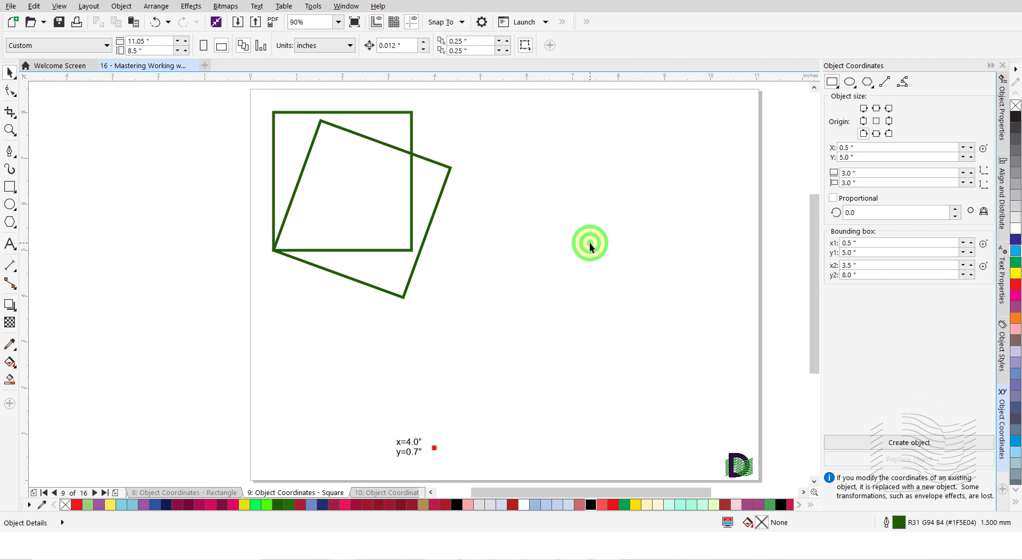
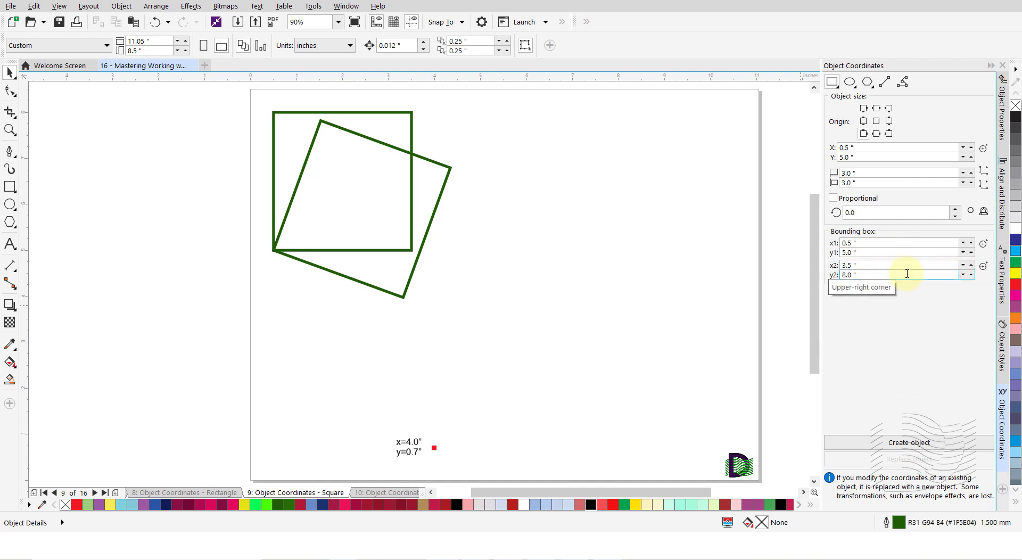
# Step: Set the bounding box's lower-left corner to x1 7, y1 5 inches
pyautogui.click(868, 243)
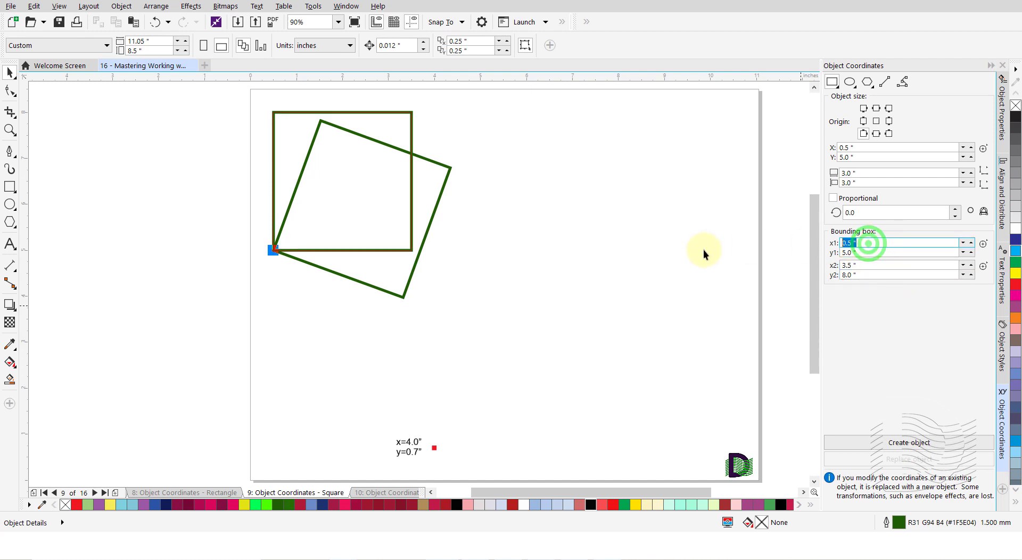
pyautogui.write('7')
pyautogui.press('Tab')
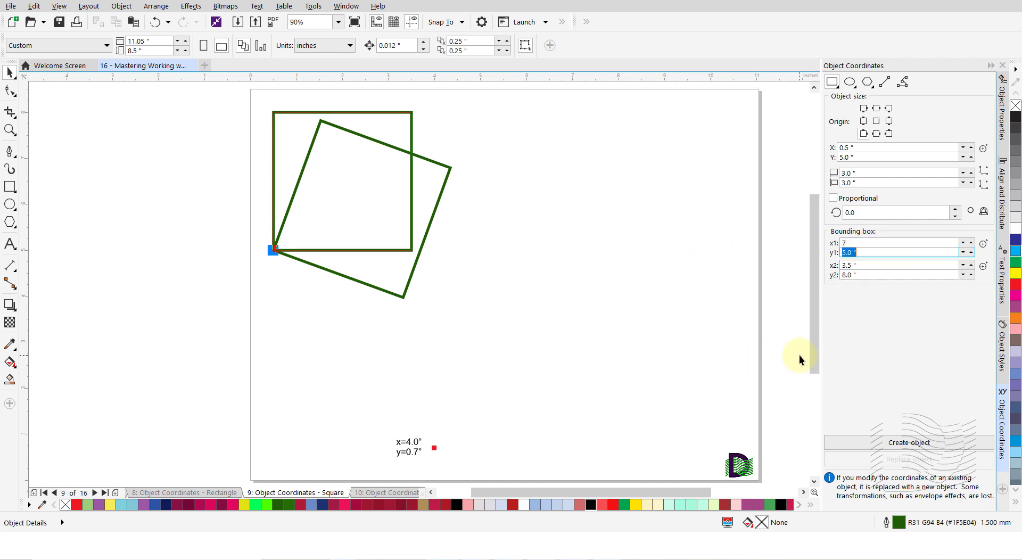
pyautogui.write('5')
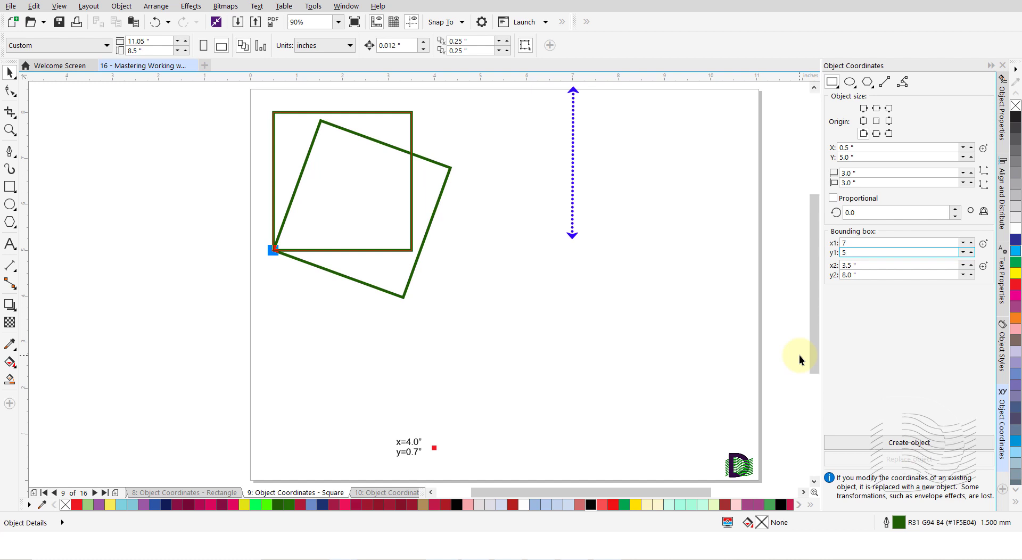
pyautogui.press('Tab')
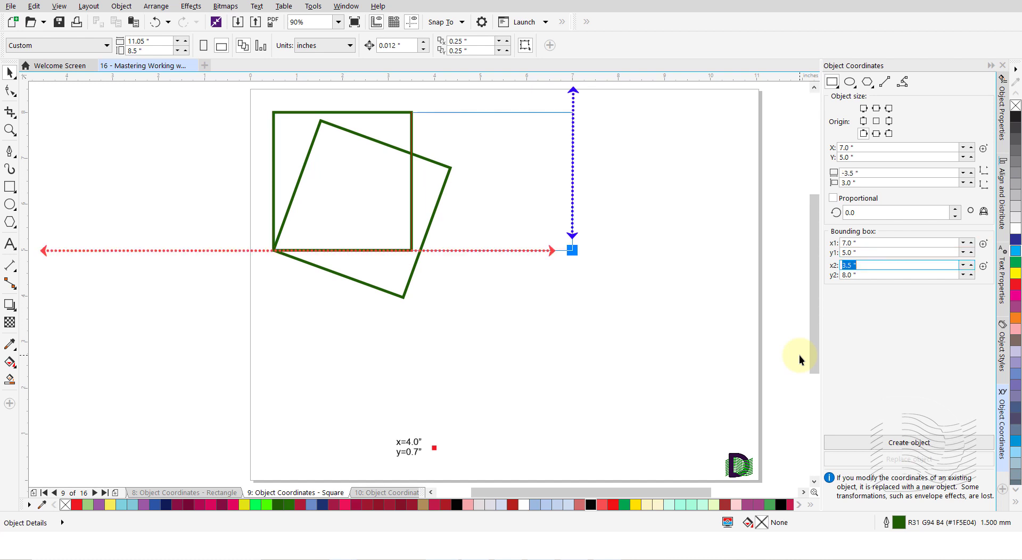
# Step: Set the bounding box's upper-right corner to x2 10, y2 8 inches, create the square and deselect it
pyautogui.write('10')
pyautogui.press('Tab')
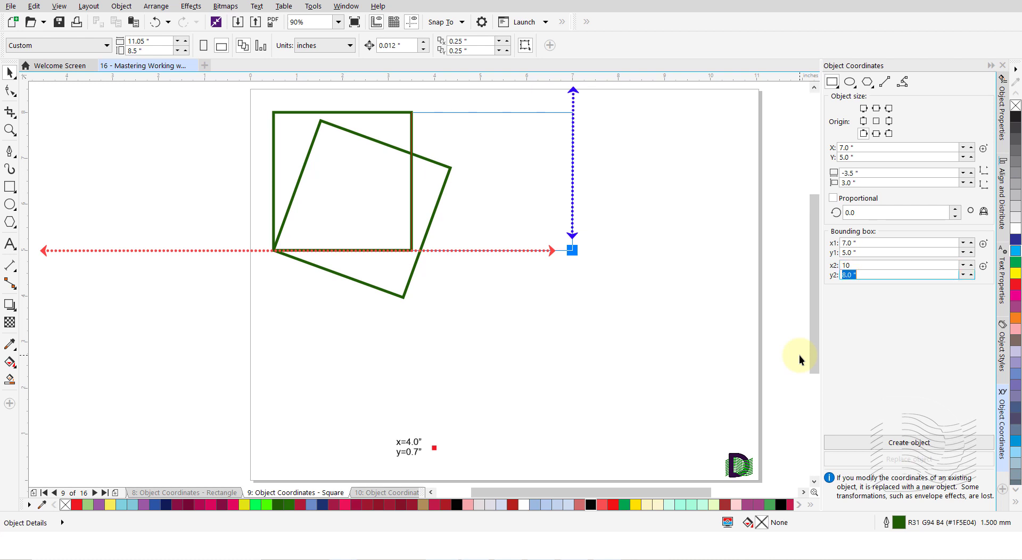
pyautogui.write('8')
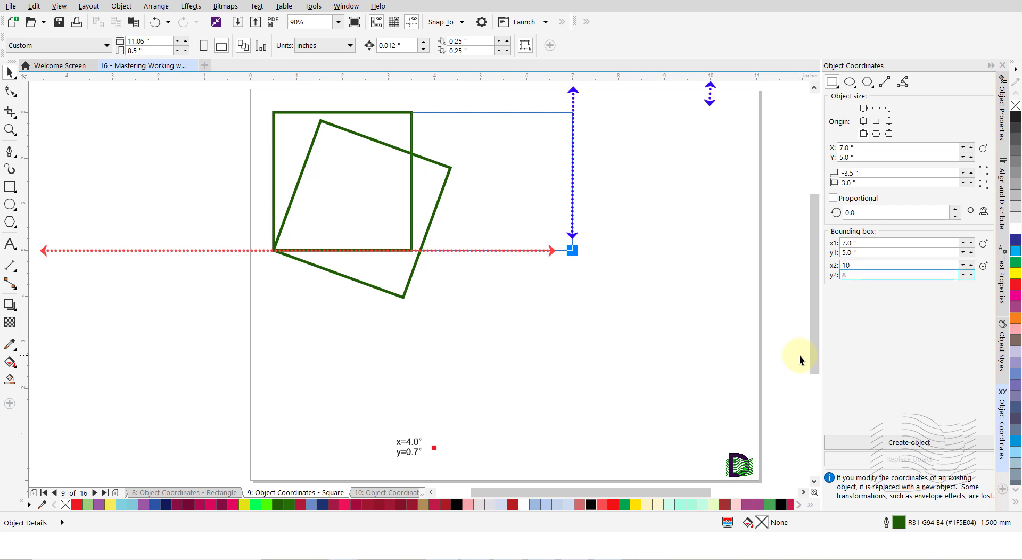
pyautogui.press('Tab')
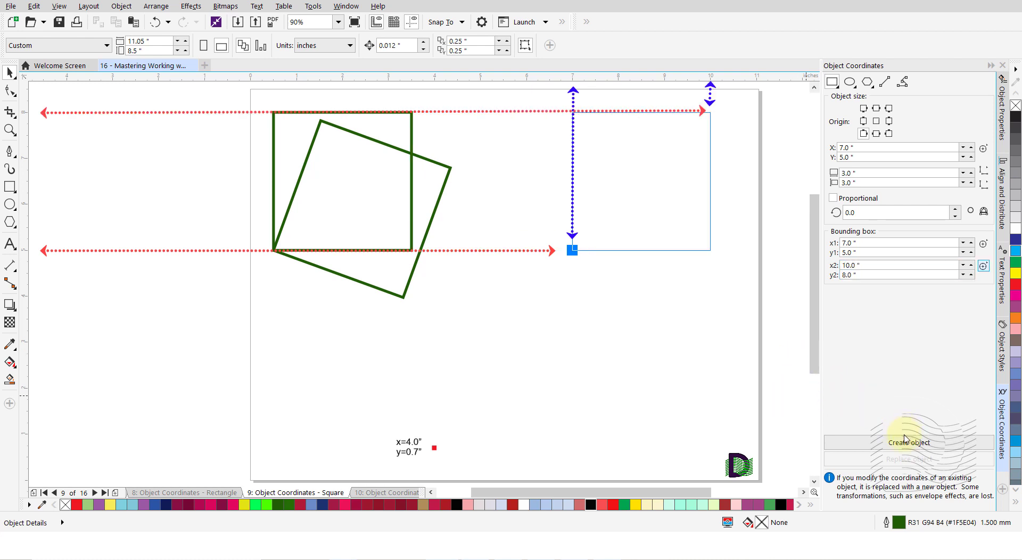
pyautogui.click(905, 445)
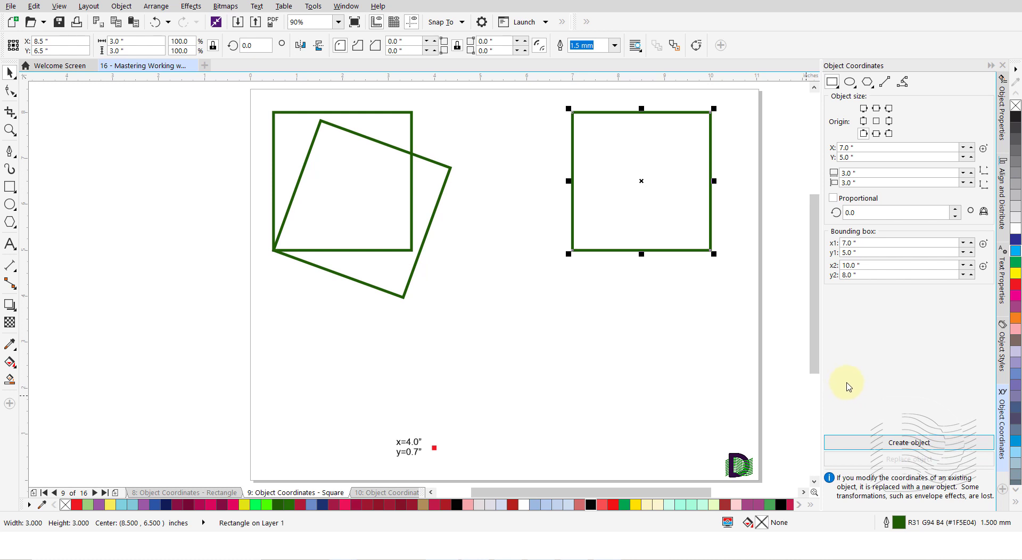
pyautogui.click(627, 324)
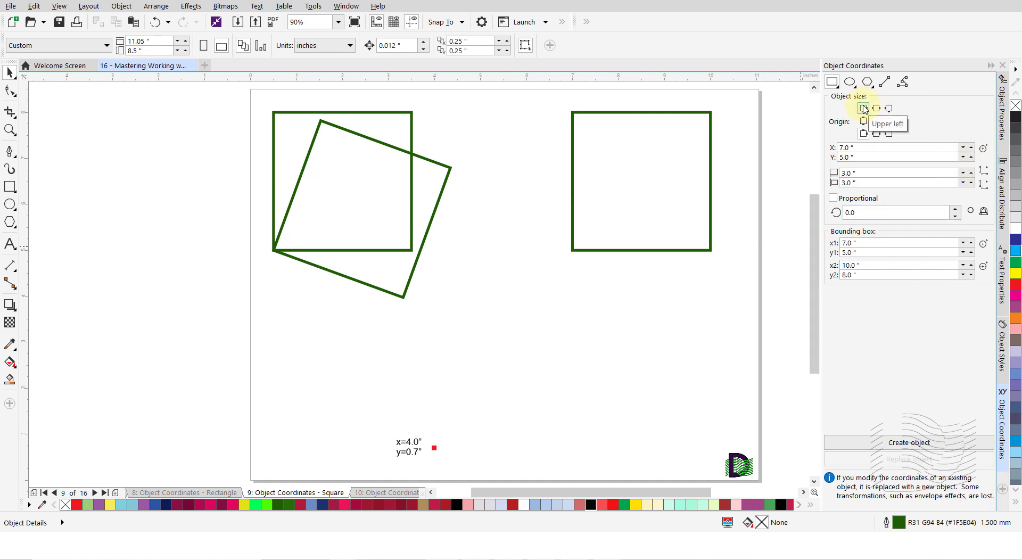
# Step: Use the upper-left corner as origin and place it interactively below the squares at about X 5.75, Y 3.61 inches
pyautogui.click(863, 109)
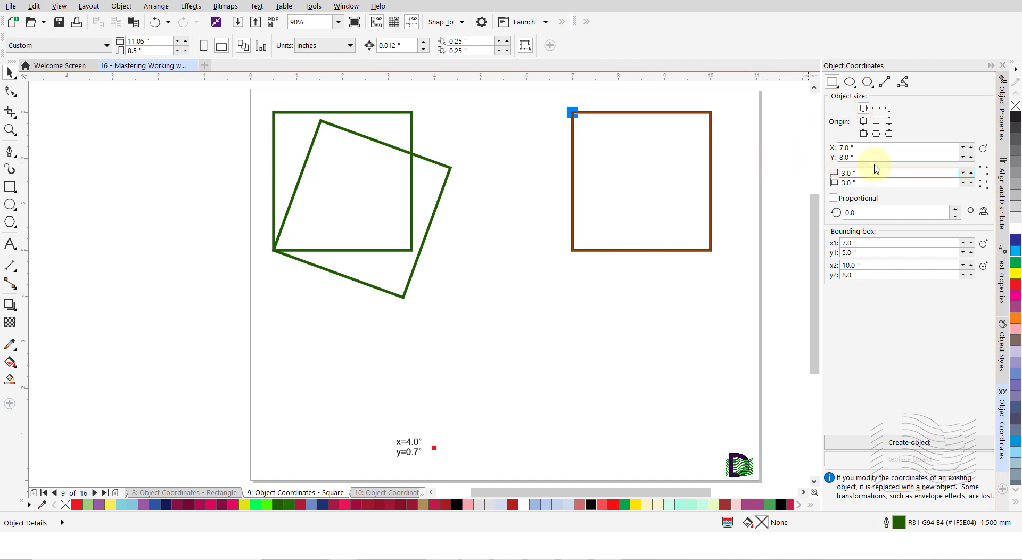
pyautogui.click(983, 150)
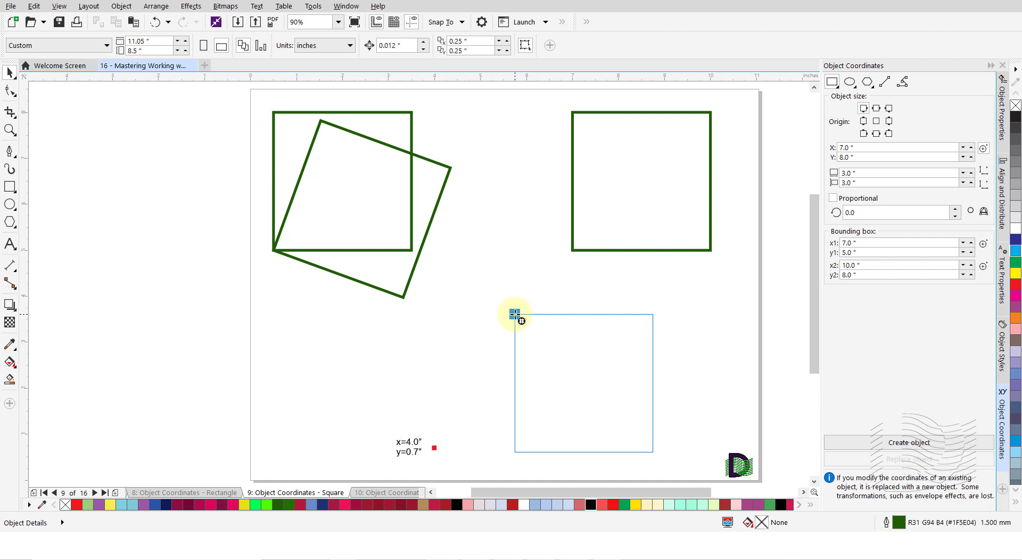
pyautogui.click(514, 314)
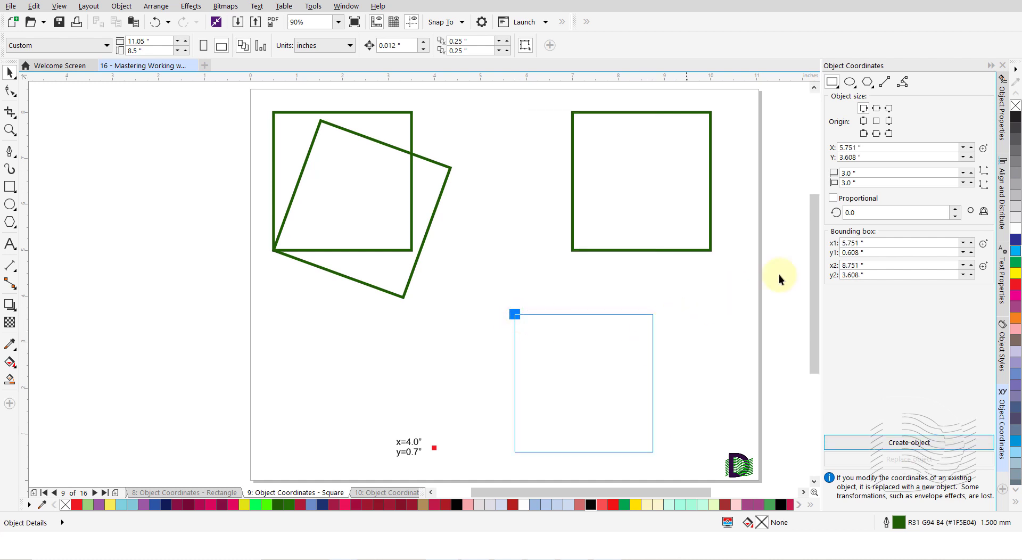
# Step: Set the shape's width to 4 inches and height to 2 inches, and create the rectangle
pyautogui.click(868, 172)
pyautogui.write('4')
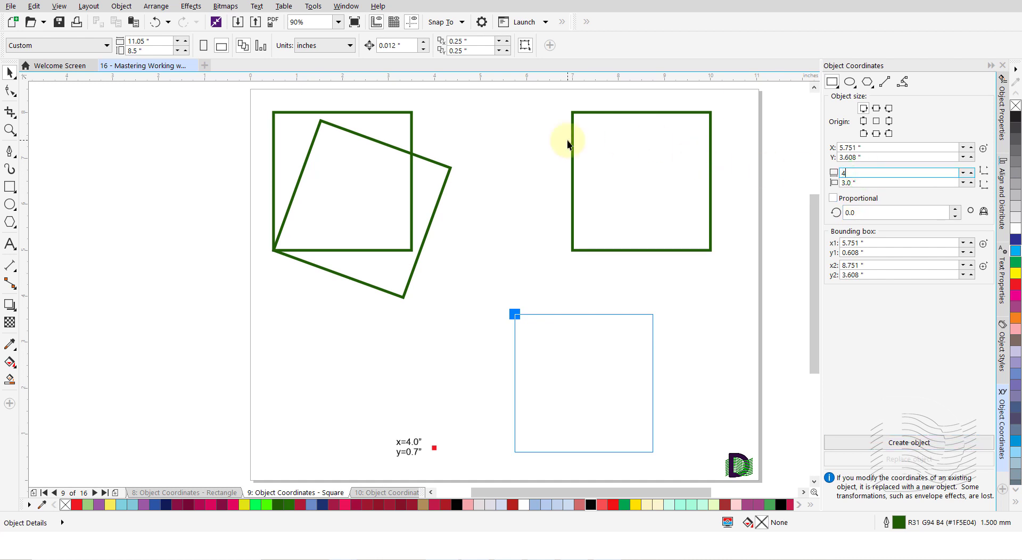
pyautogui.press('Tab')
pyautogui.write('2')
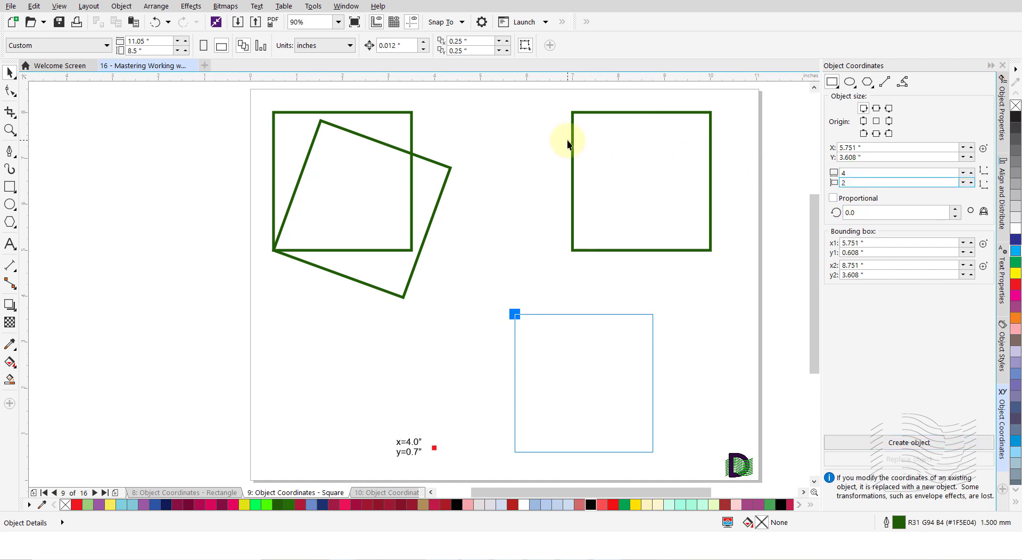
pyautogui.press('Return')
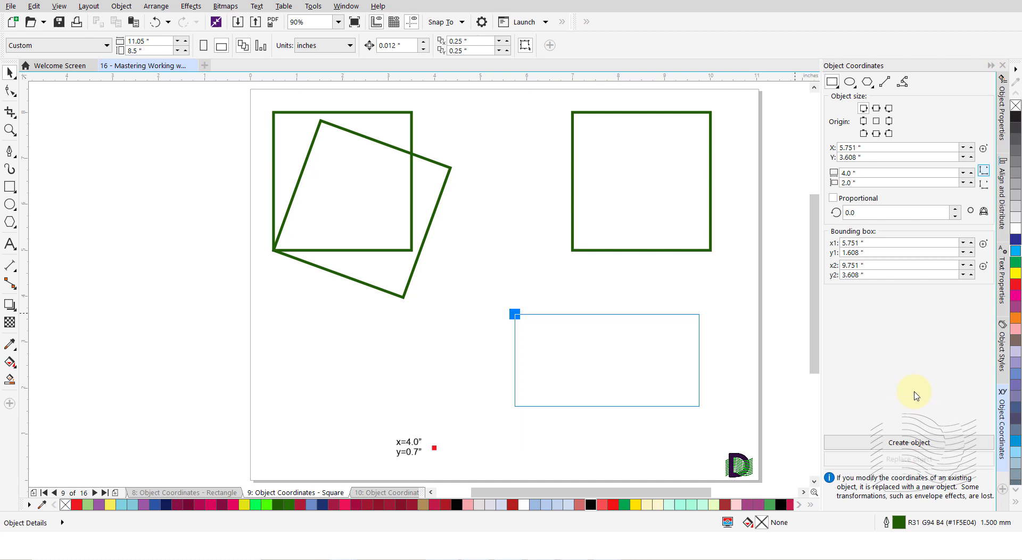
pyautogui.click(898, 446)
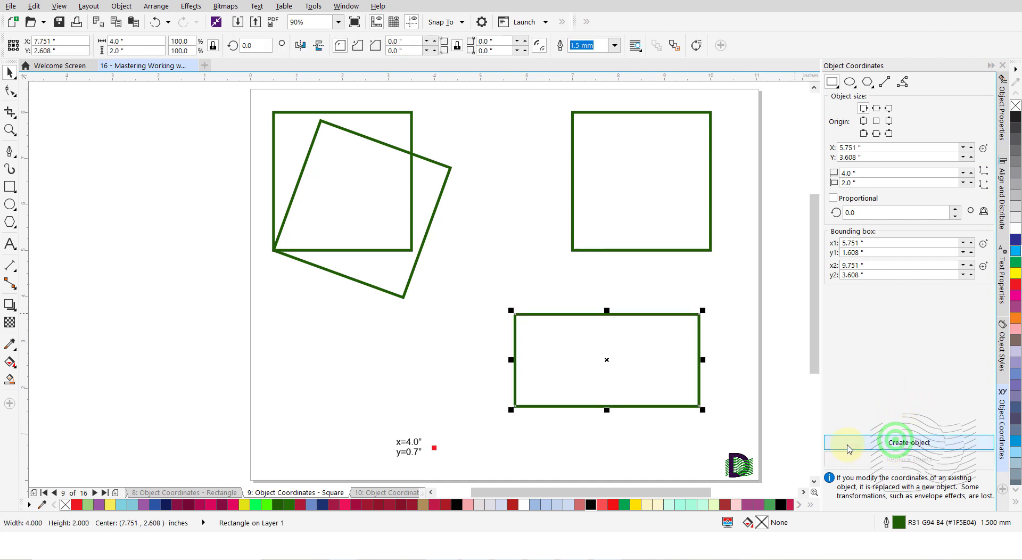
# Step: With the upper-right corner as origin, interactively snap the bounding box's lower-left corner to the red marker at x=4.0, y=0.7 and create the rectangle
pyautogui.click(889, 109)
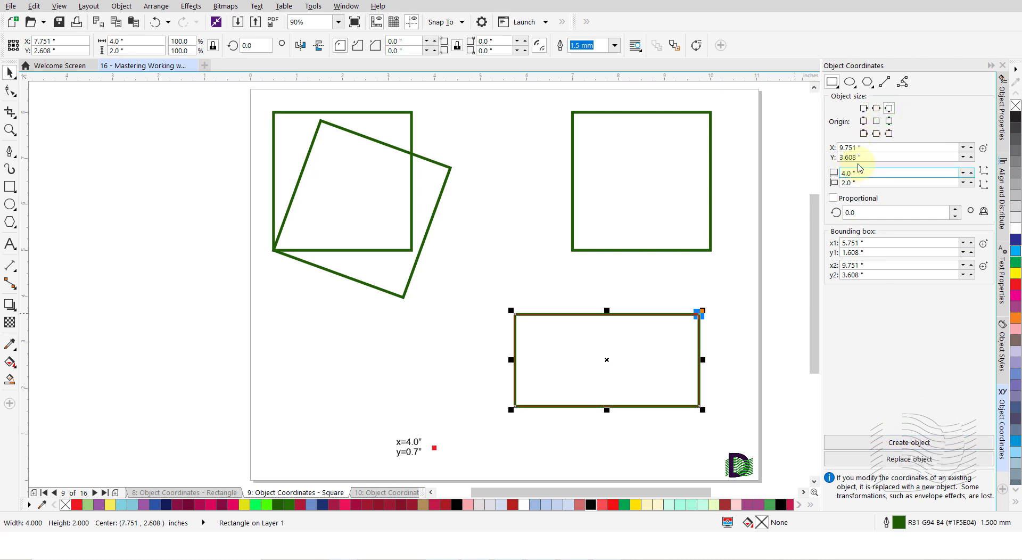
pyautogui.click(983, 243)
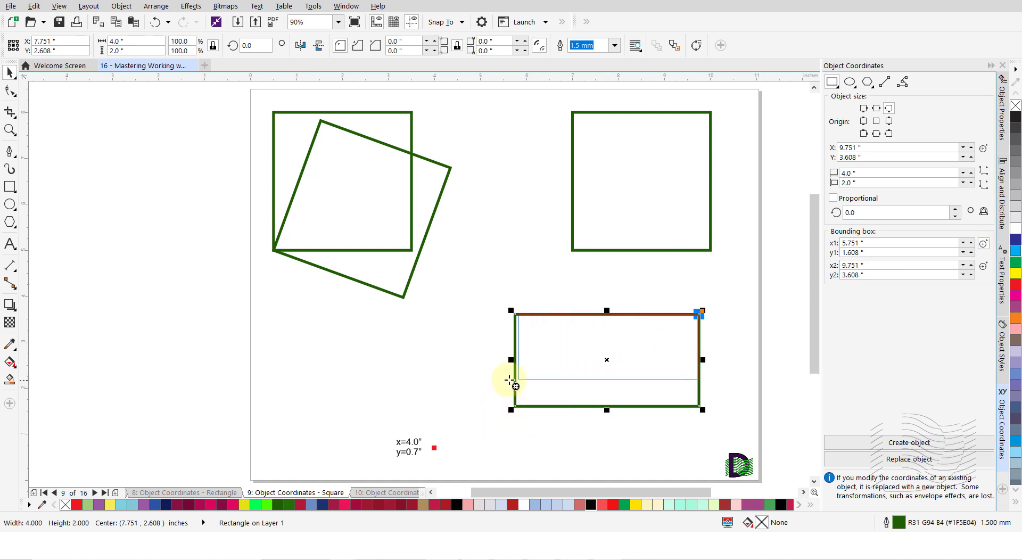
pyautogui.click(435, 447)
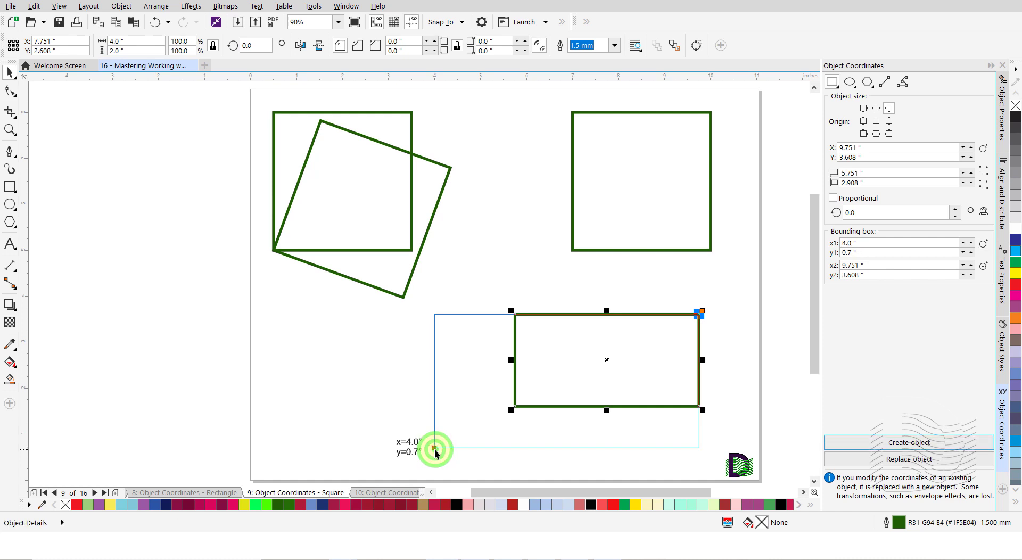
pyautogui.click(909, 442)
pyautogui.click(645, 180)
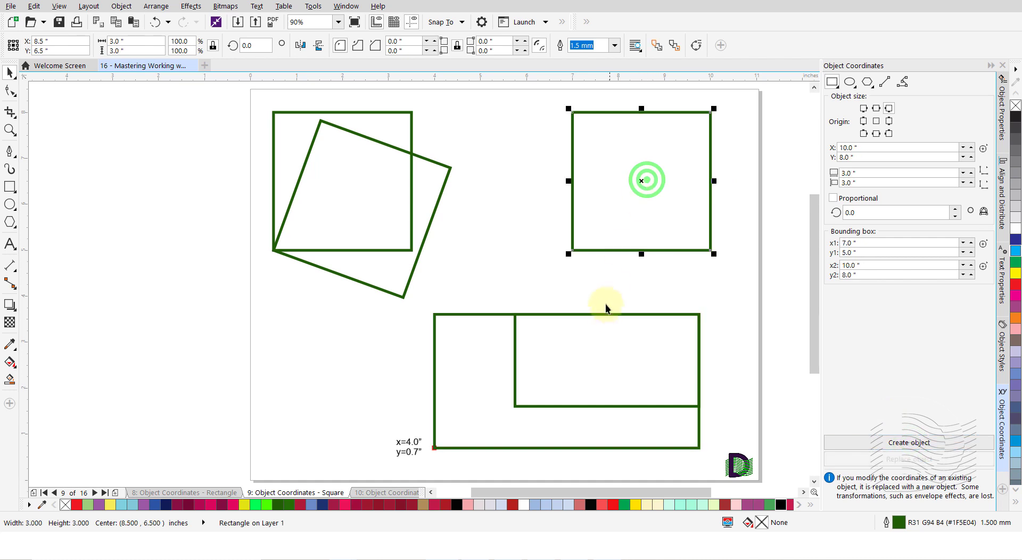
pyautogui.click(606, 293)
# Step: Go to page 10, Object Coordinates - Interactive, and interactively place an upper-right origin at about X 7.38, Y 6.68 inches
pyautogui.click(379, 492)
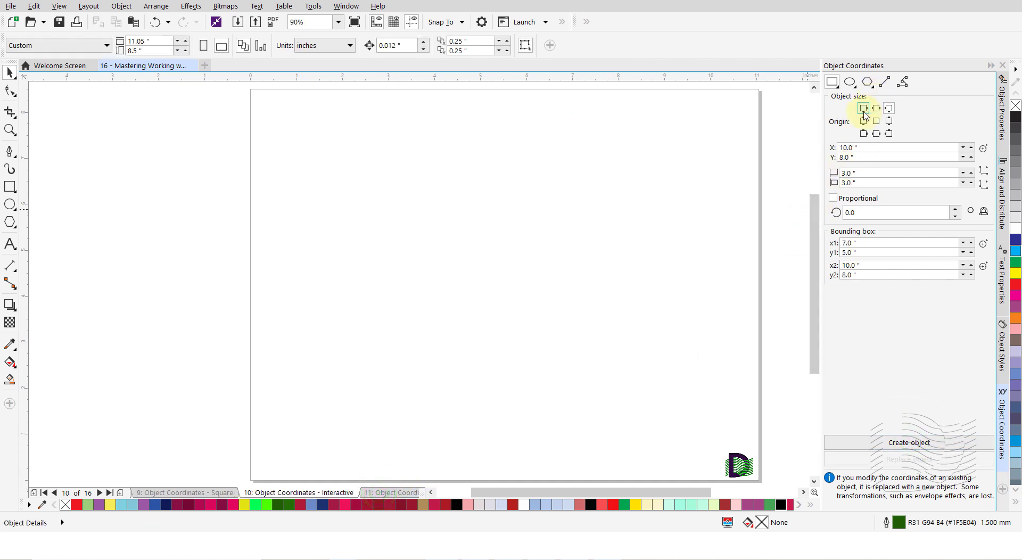
pyautogui.click(889, 109)
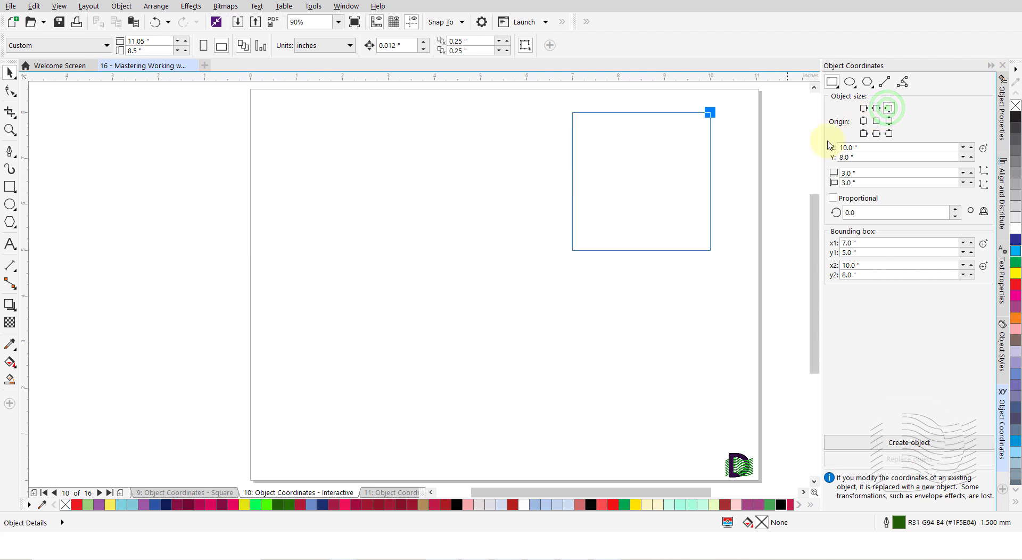
pyautogui.click(983, 149)
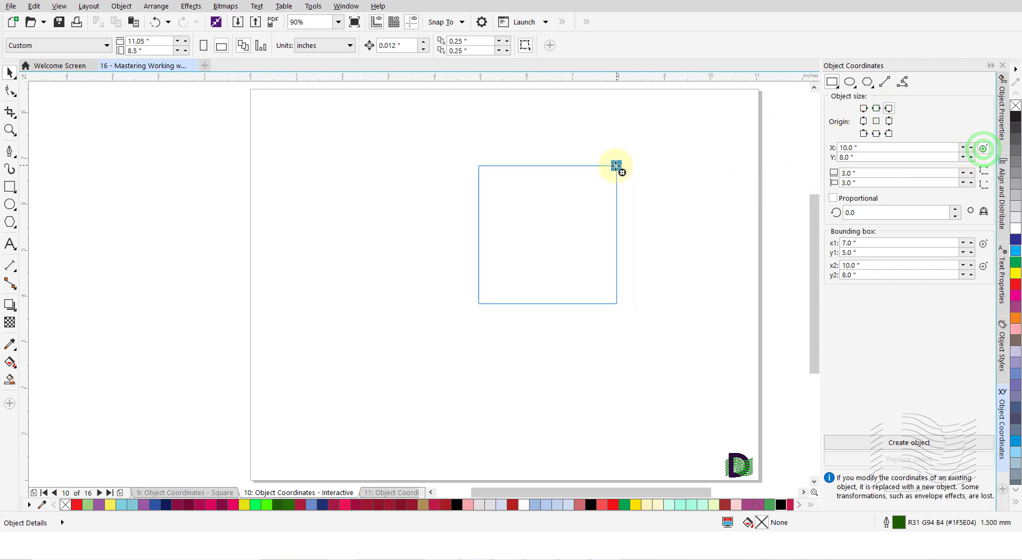
pyautogui.click(590, 173)
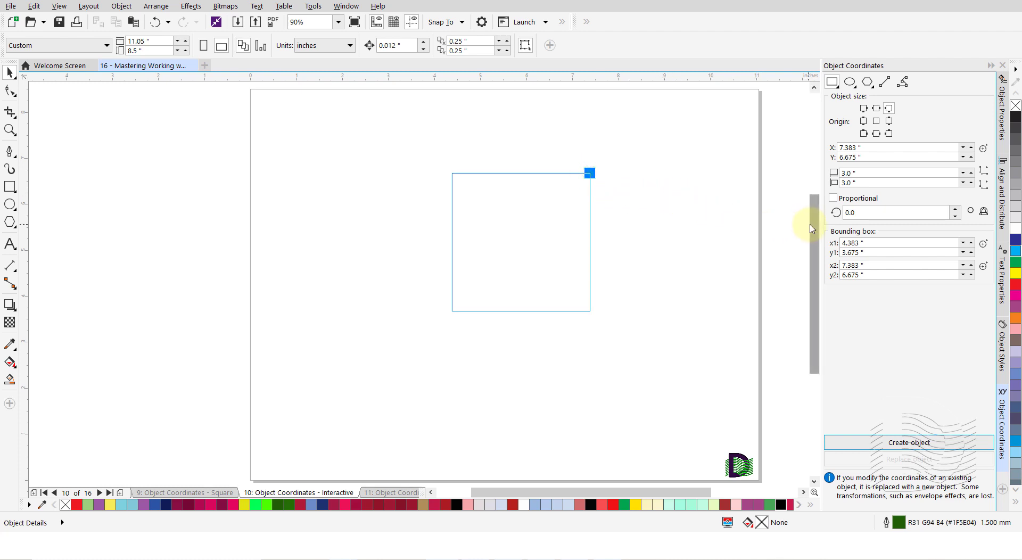
# Step: Interactively set the width to about 3.54 inches, measured from the upper-right corner, and create the rectangle
pyautogui.click(983, 174)
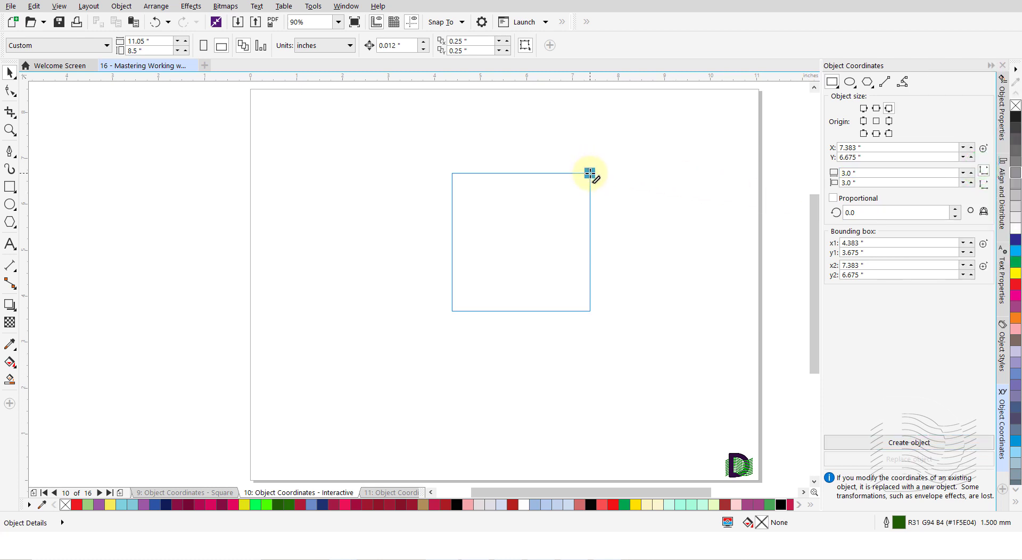
pyautogui.click(590, 173)
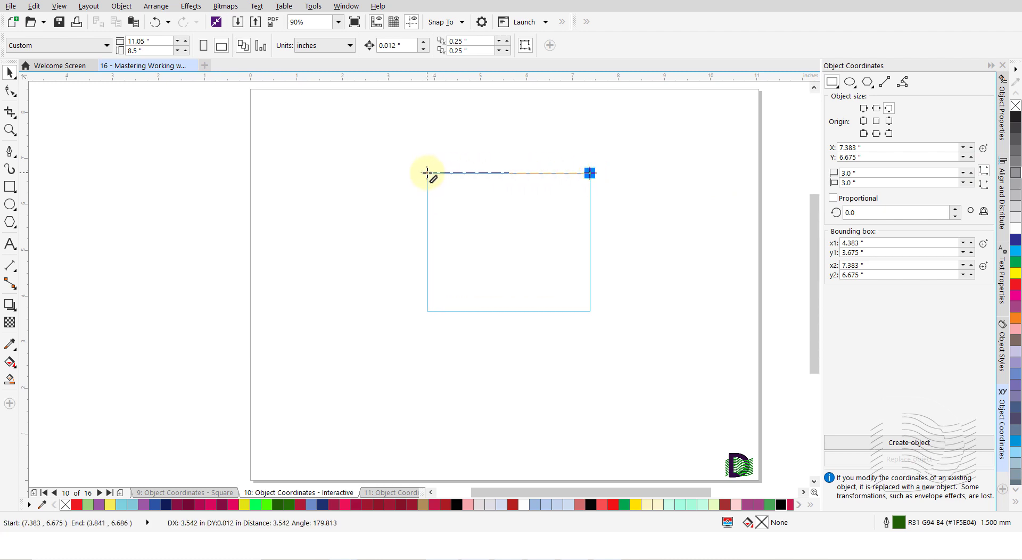
pyautogui.click(427, 172)
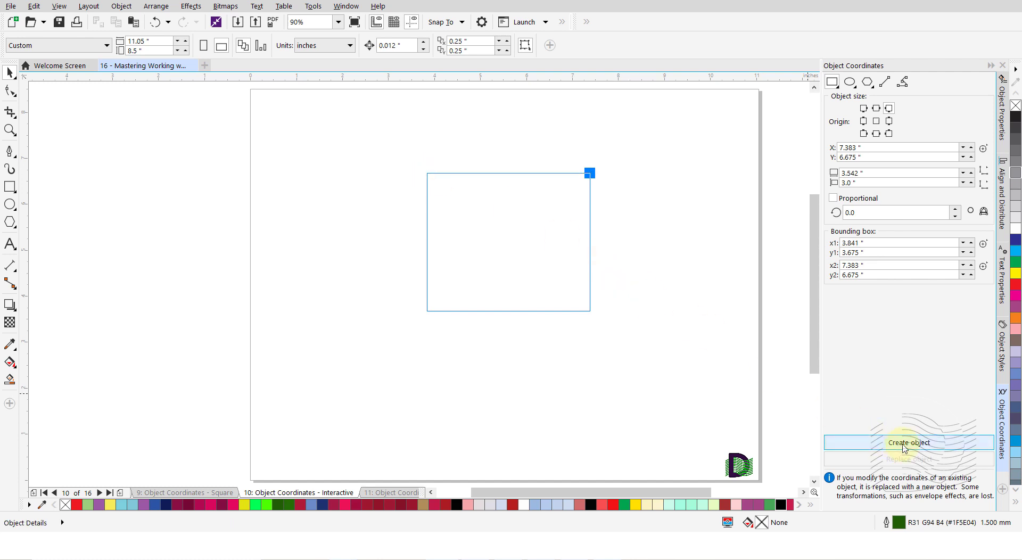
pyautogui.click(865, 442)
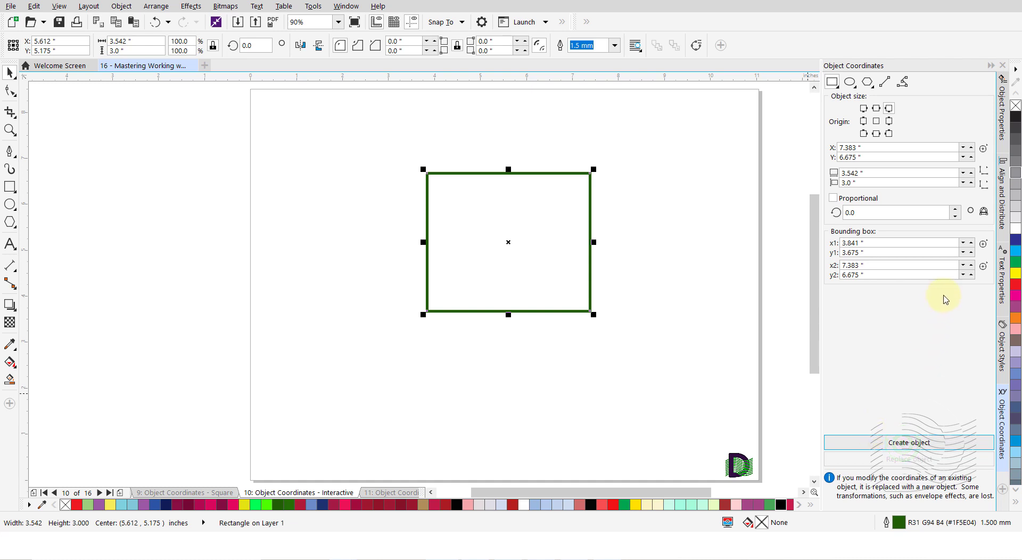
# Step: Interactively set the height to about 1.99 inches, measured down from the rectangle's upper-right corner, and replace the existing rectangle
pyautogui.click(983, 184)
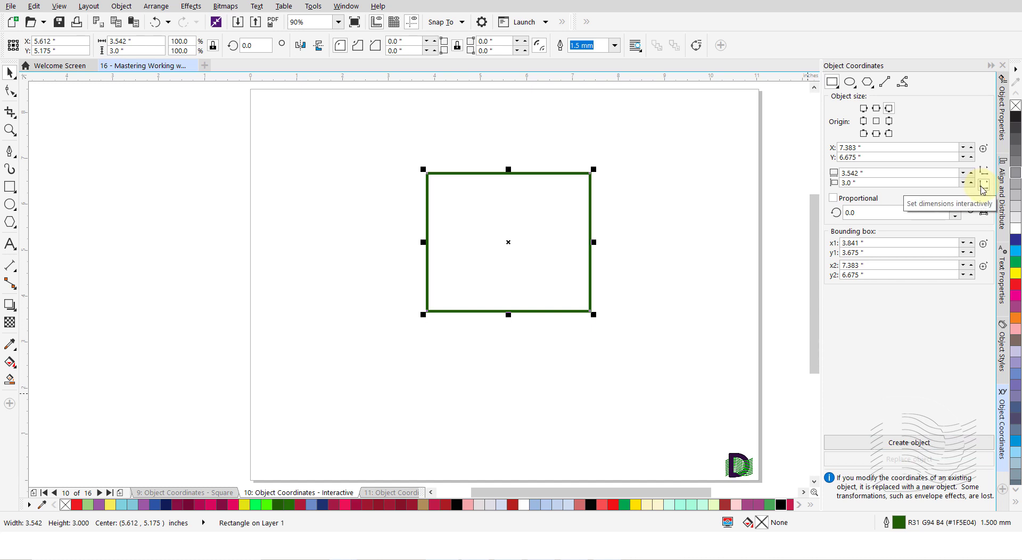
pyautogui.click(984, 183)
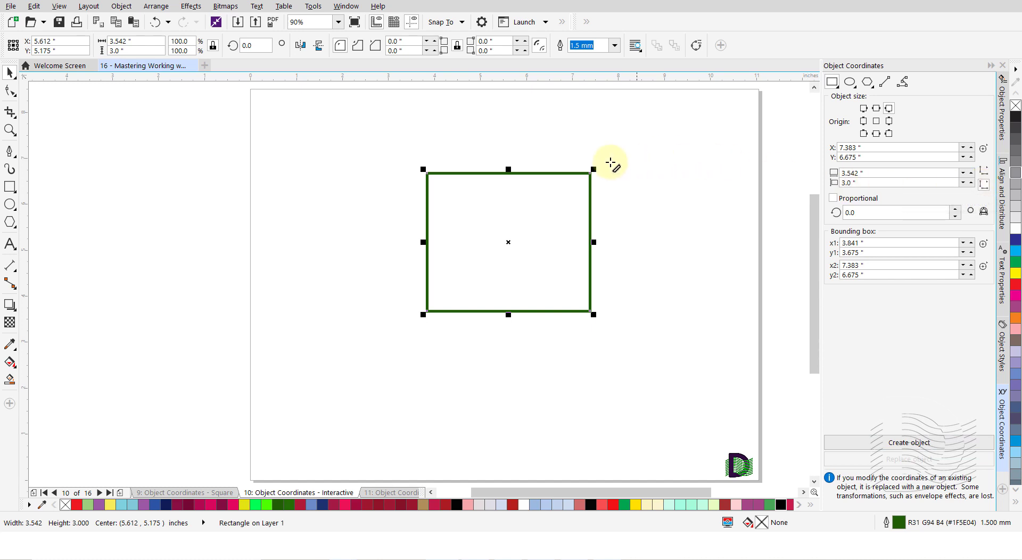
pyautogui.click(589, 173)
pyautogui.moveTo(589, 172); pyautogui.dragTo(590, 264)
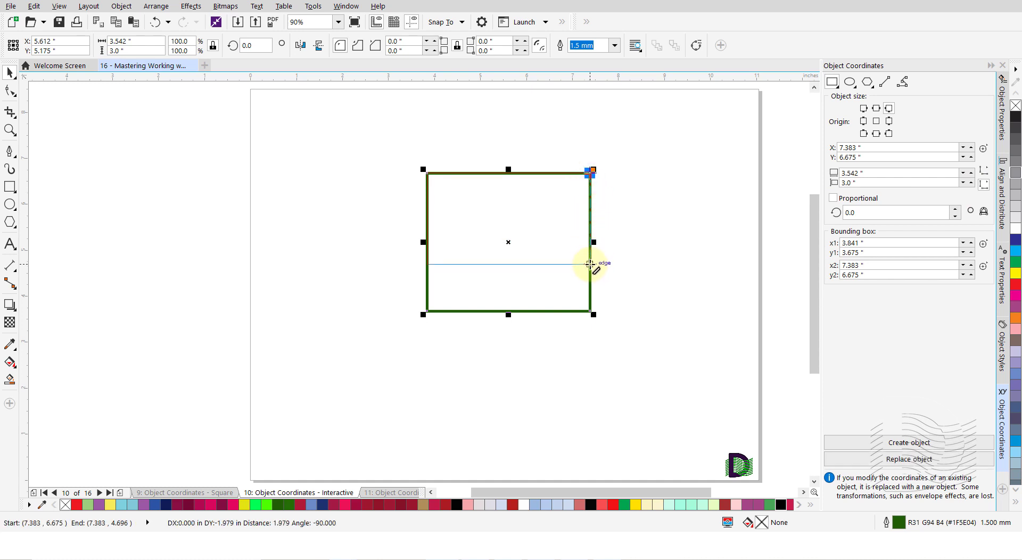
pyautogui.moveTo(590, 264); pyautogui.dragTo(591, 265)
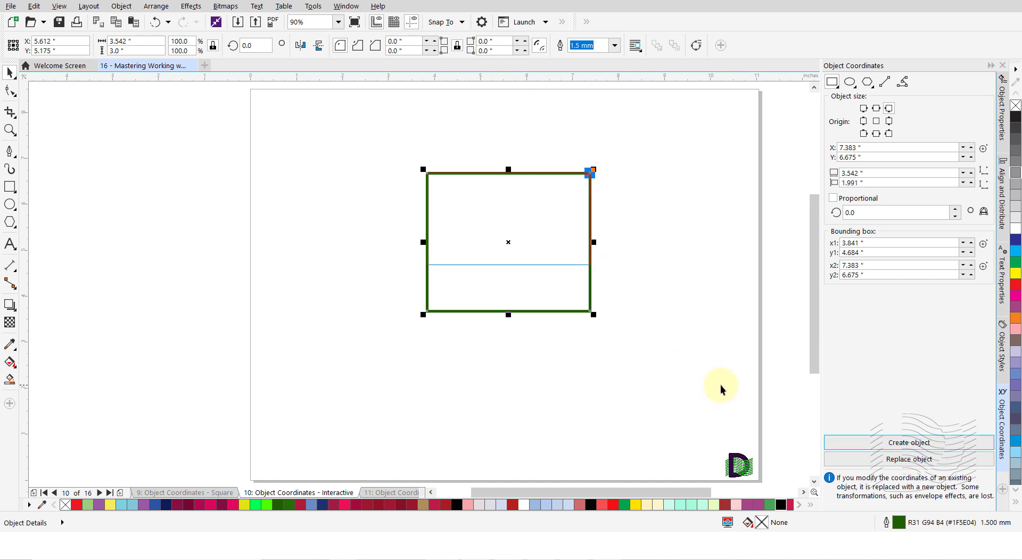
pyautogui.click(892, 461)
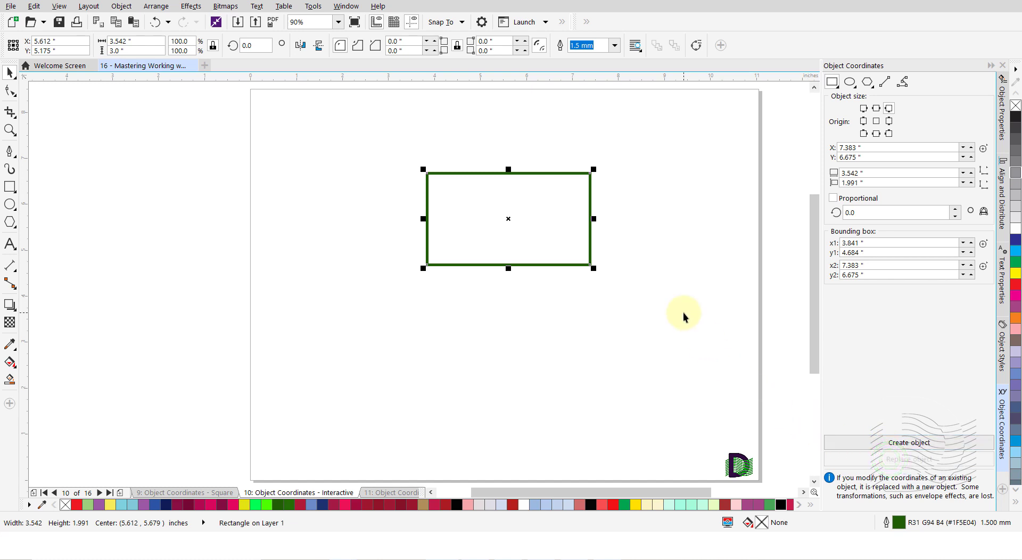
# Step: With the lower-left corner as origin, interactively set the rotation angle to about 15.3 degrees and create a rotated rectangle
pyautogui.click(863, 136)
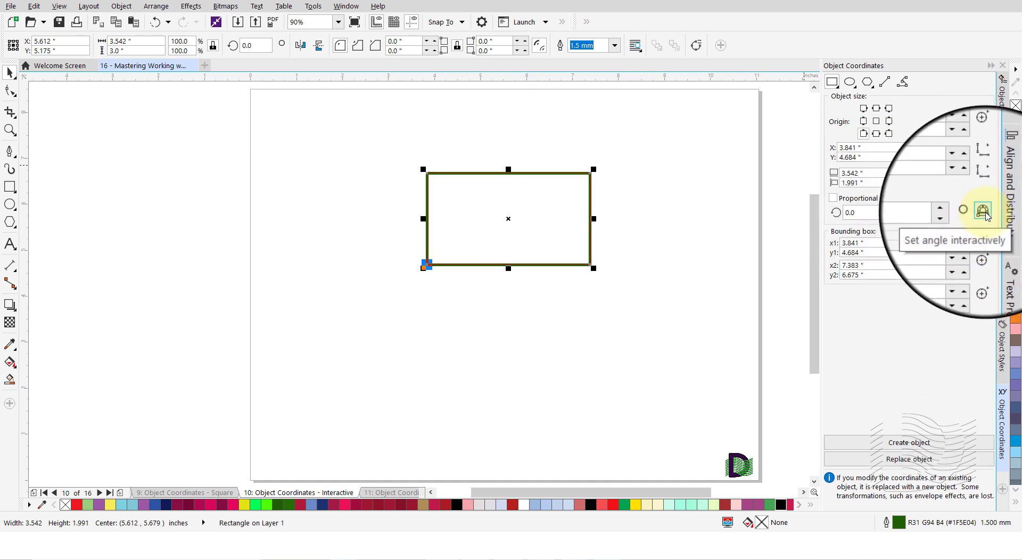
pyautogui.click(984, 212)
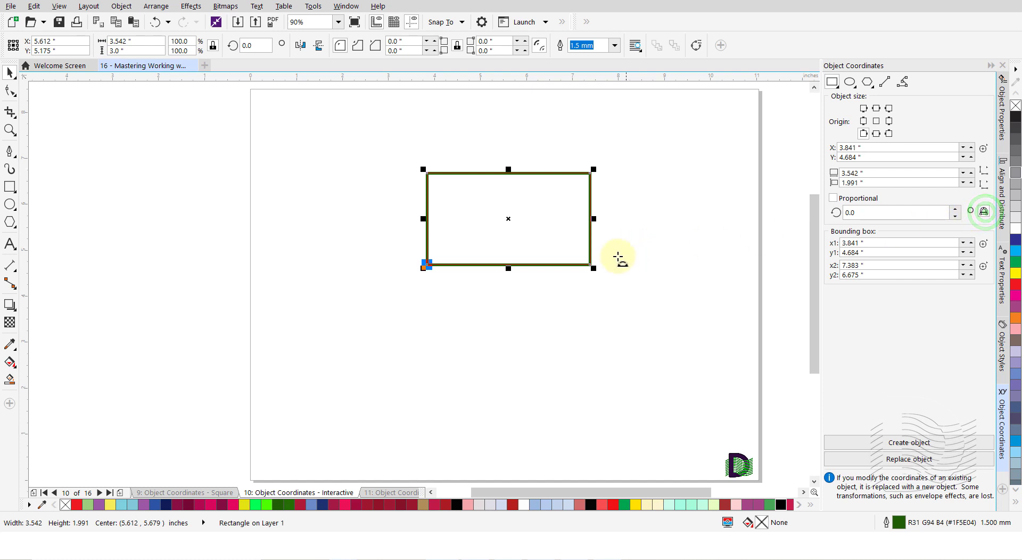
pyautogui.click(589, 264)
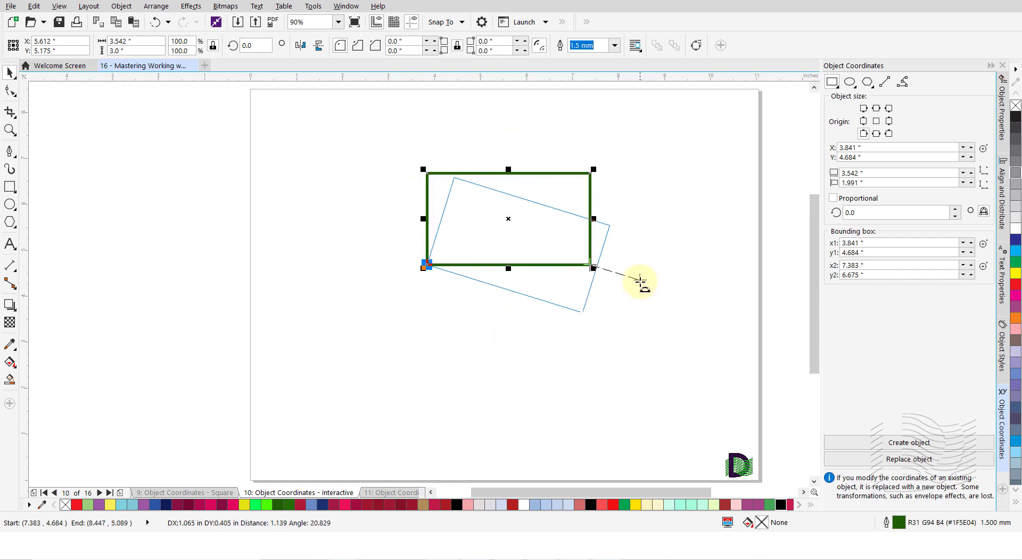
pyautogui.click(661, 248)
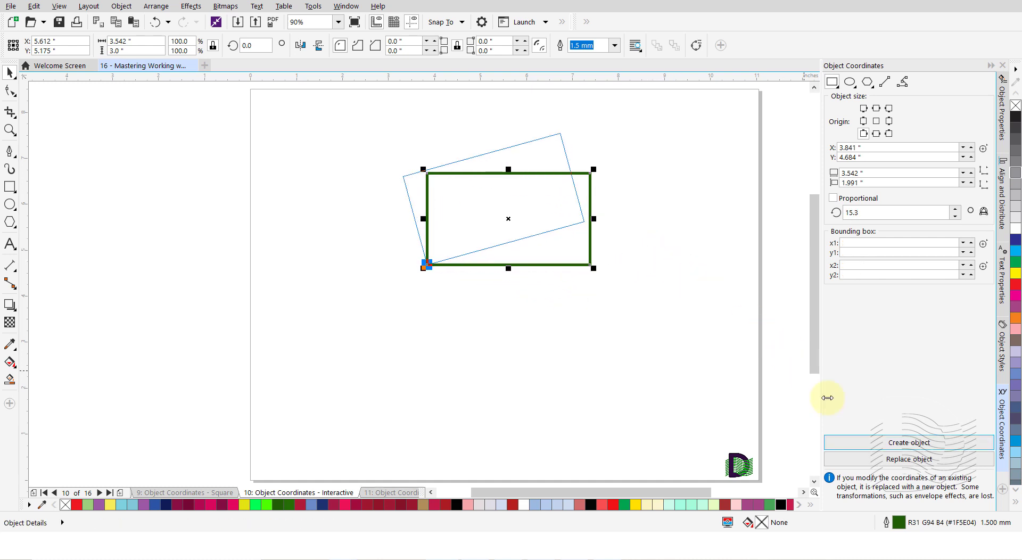
pyautogui.click(885, 447)
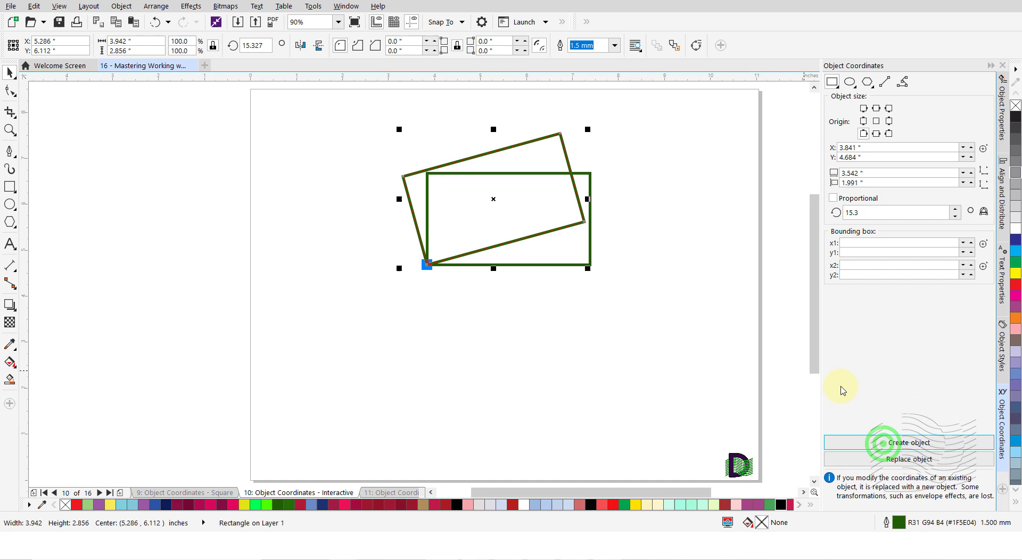
# Step: Reset the rotation angle to 0 degrees and deselect the rotated rectangle
pyautogui.doubleClick(863, 212)
pyautogui.write('0')
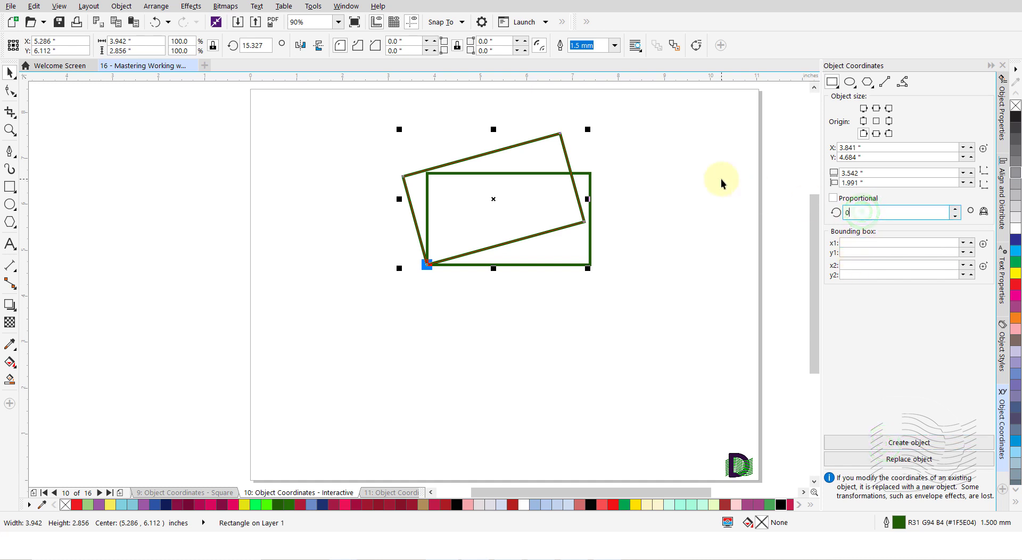
pyautogui.click(640, 308)
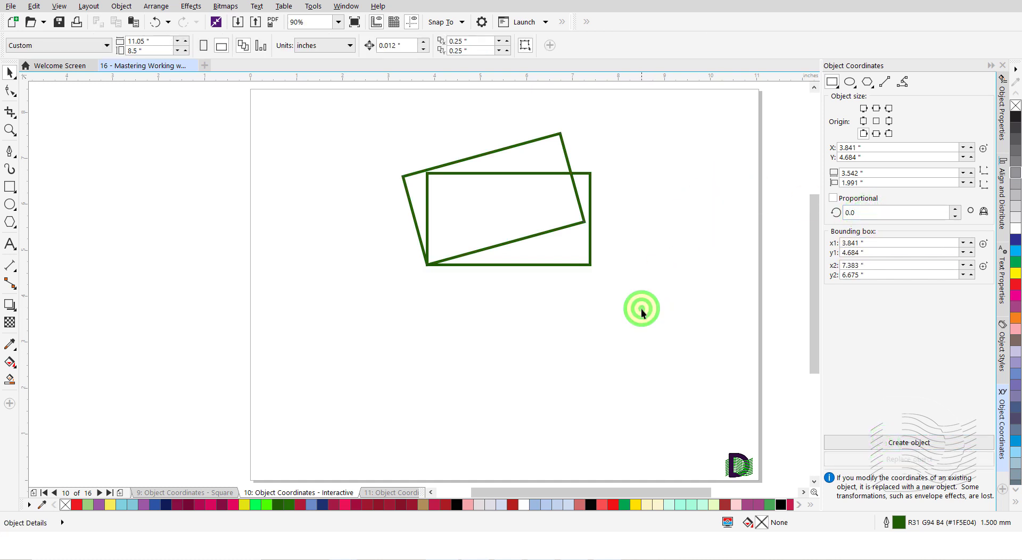
# Step: Go to page 11, the ellipse and circle page, and choose Ellipse as the object type for coordinates
pyautogui.click(401, 493)
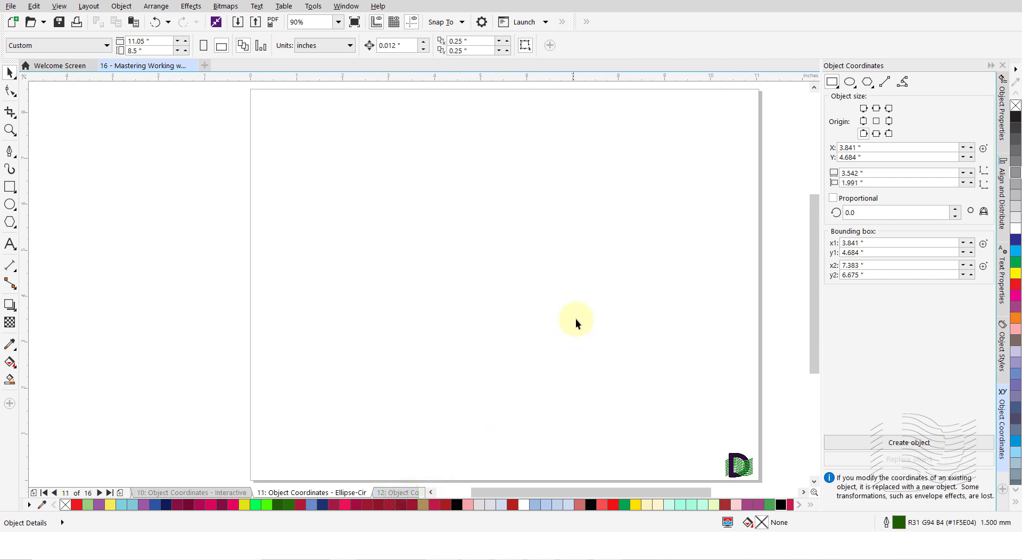
pyautogui.click(850, 83)
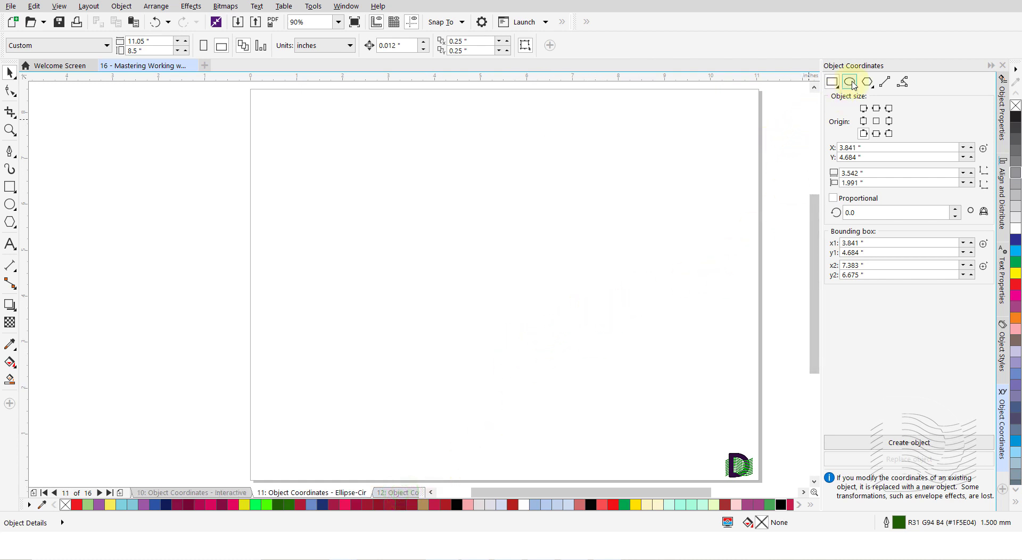
pyautogui.click(852, 88)
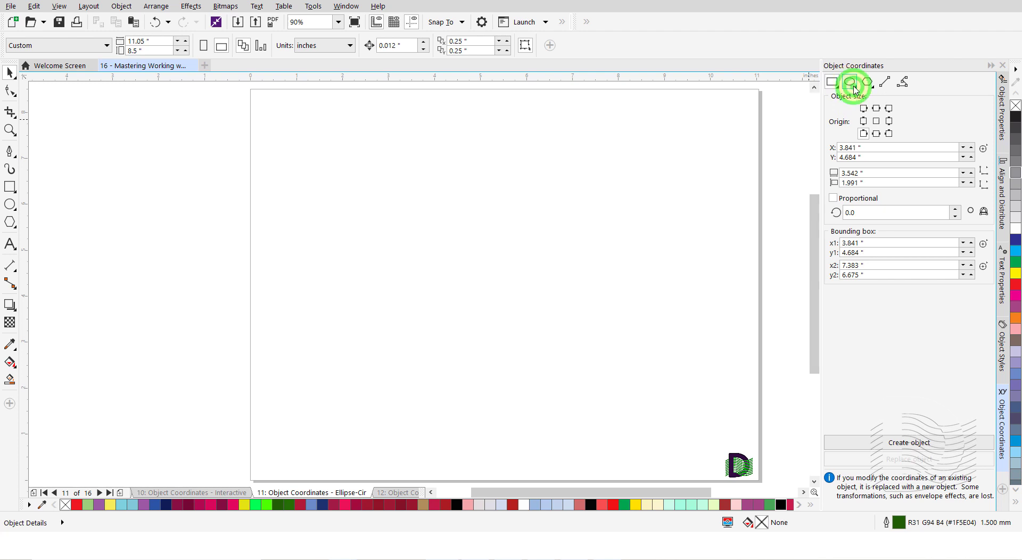
pyautogui.click(869, 99)
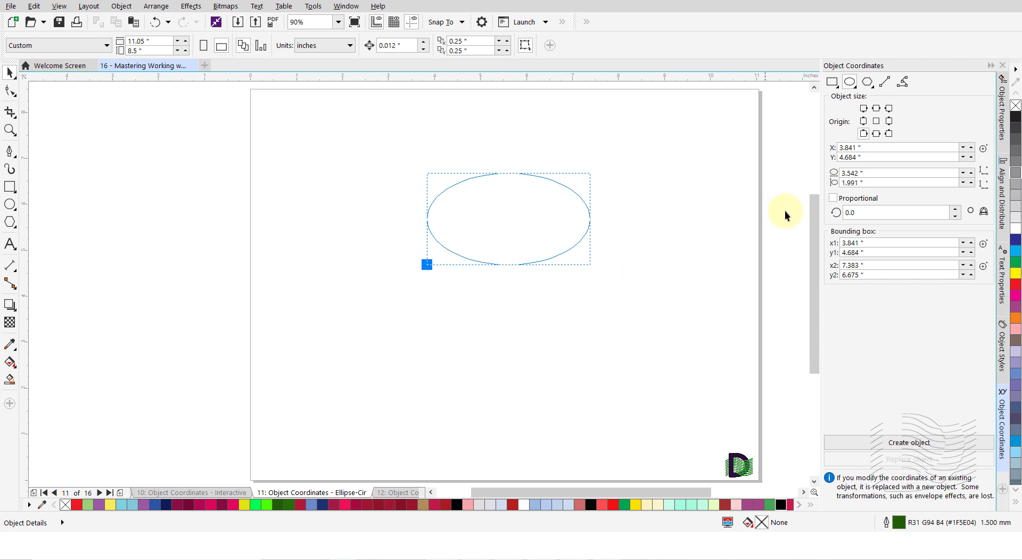
# Step: Use the ellipse's upper-left corner as origin and position it at X 1, Y 8 inches
pyautogui.click(864, 110)
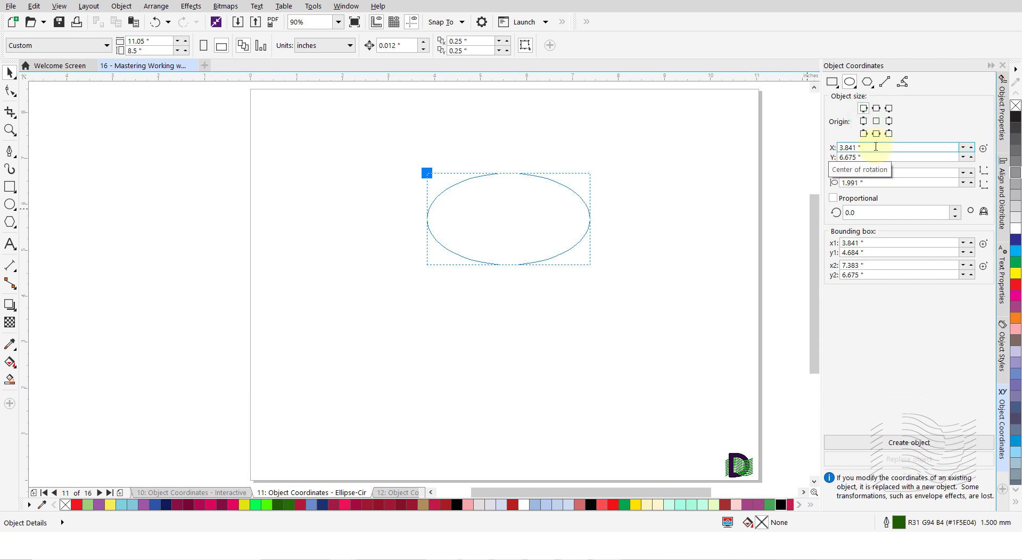
pyautogui.click(876, 147)
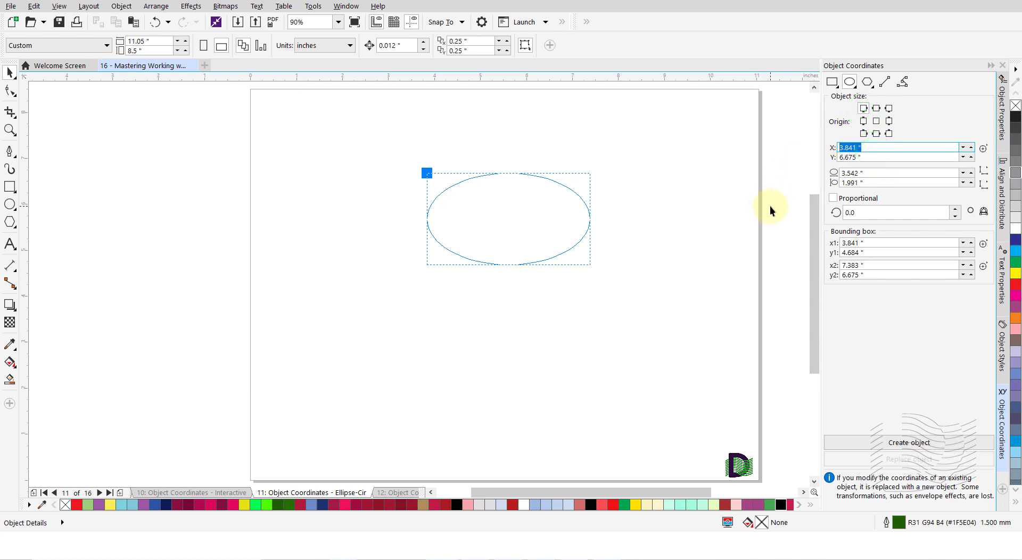
pyautogui.write('1')
pyautogui.press('Tab')
pyautogui.write('8')
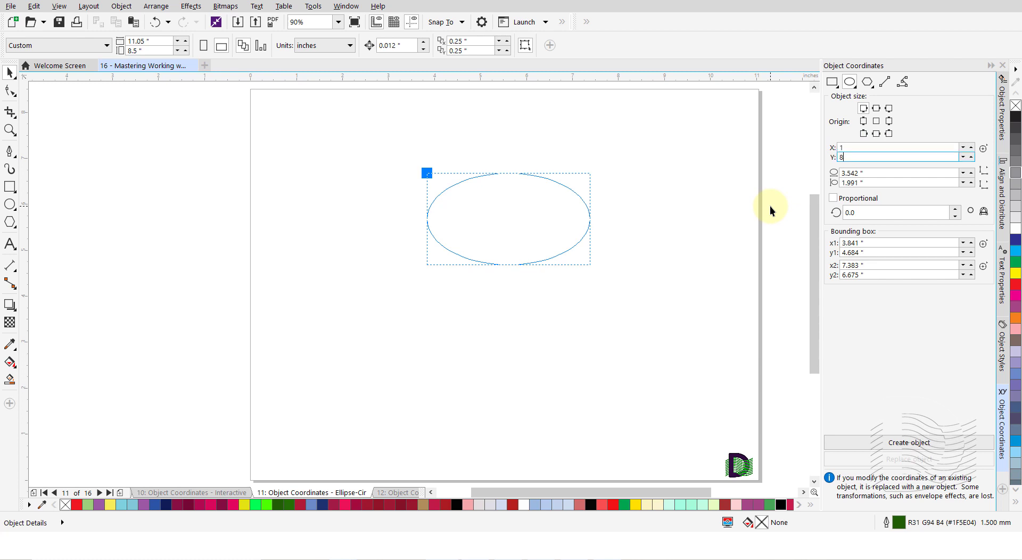
pyautogui.press('Return')
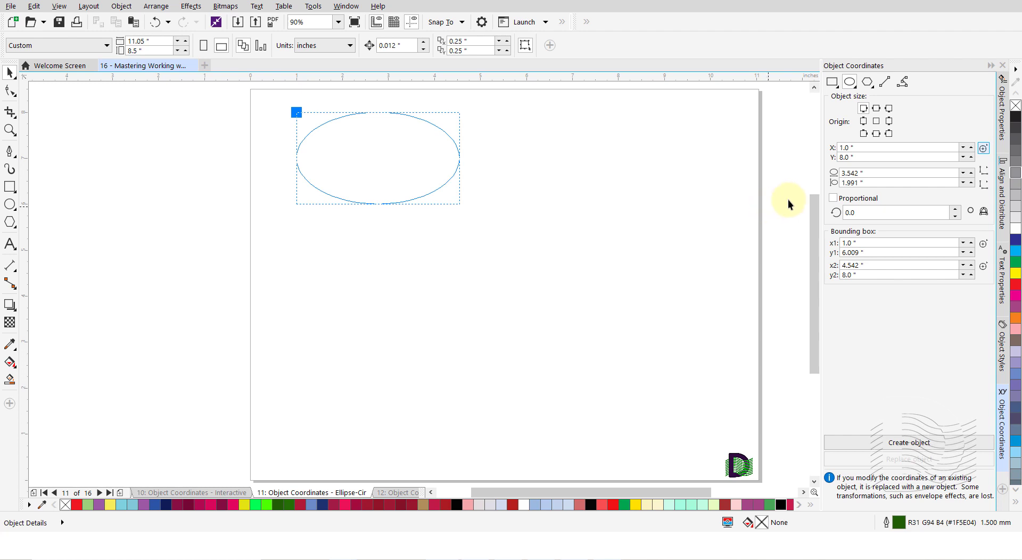
# Step: Set the ellipse's width to 6 inches and height to 2 inches, and create the ellipse
pyautogui.press('Tab')
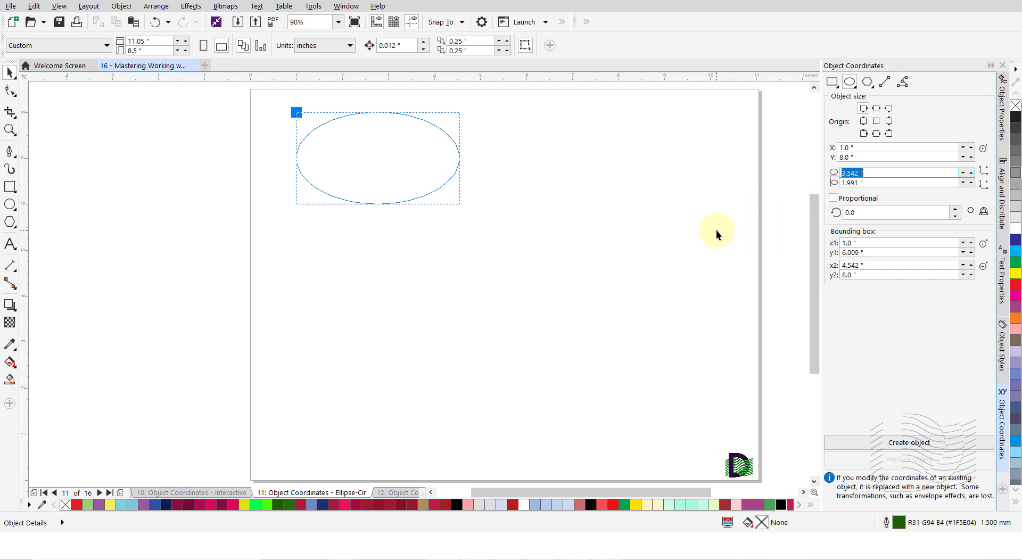
pyautogui.write('6')
pyautogui.press('Tab')
pyautogui.write('2')
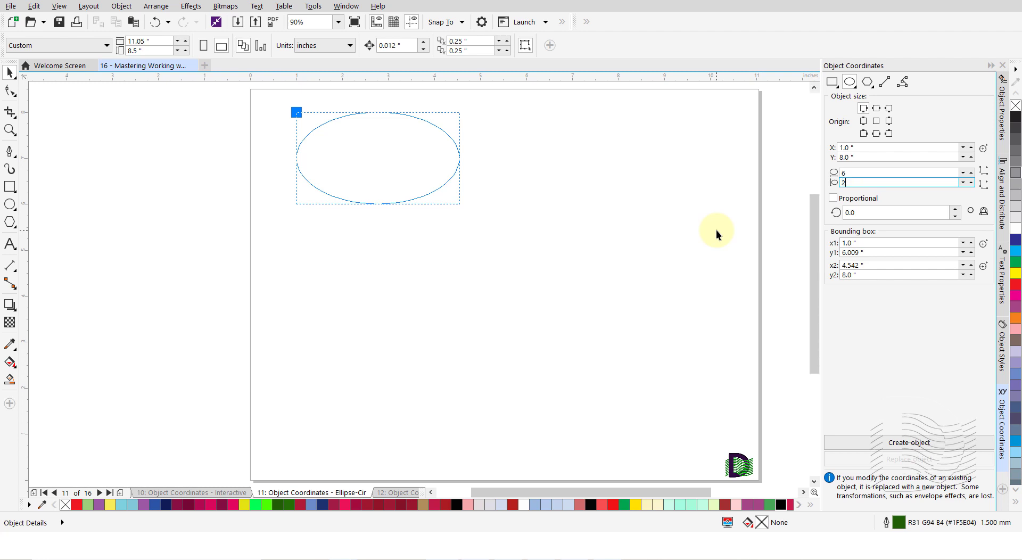
pyautogui.press('Return')
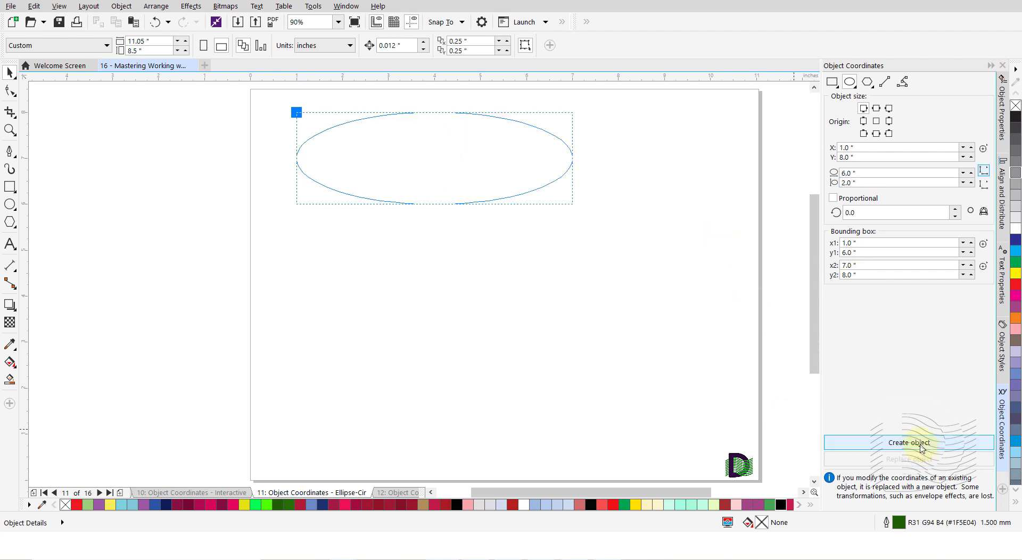
pyautogui.click(911, 442)
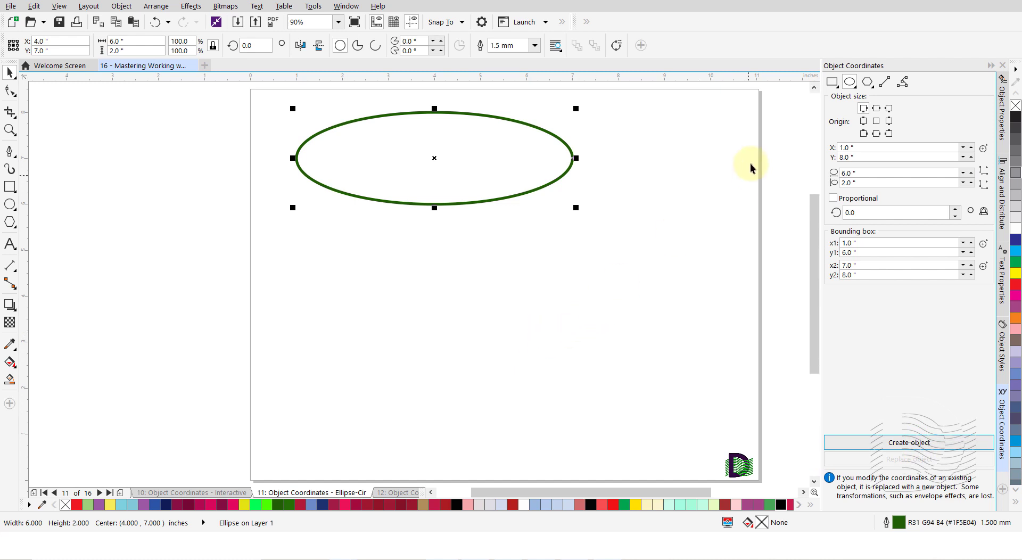
# Step: Choose Circle as the object type and interactively place its upper-left origin at about X 6.13, Y 4.8 inches
pyautogui.click(855, 88)
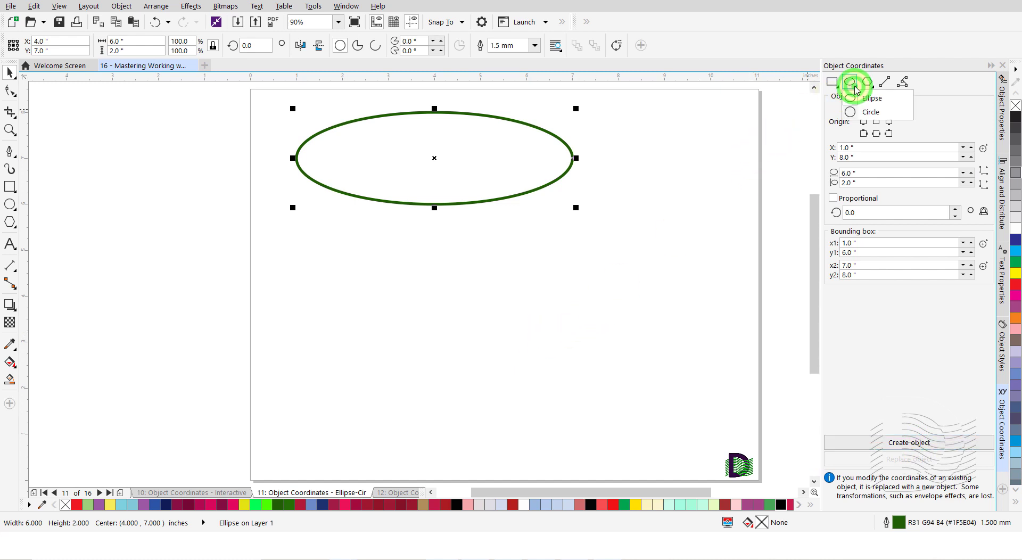
pyautogui.click(871, 113)
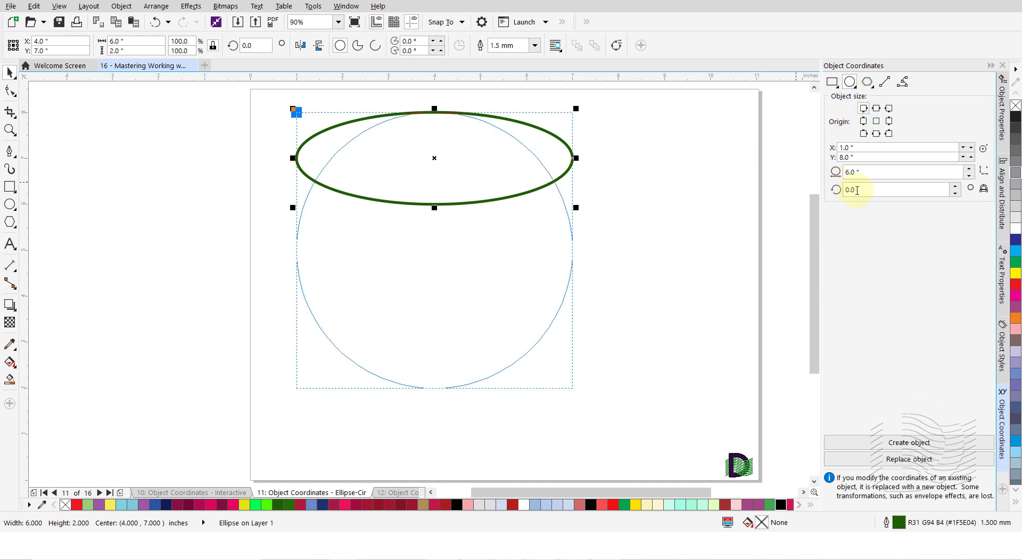
pyautogui.click(983, 150)
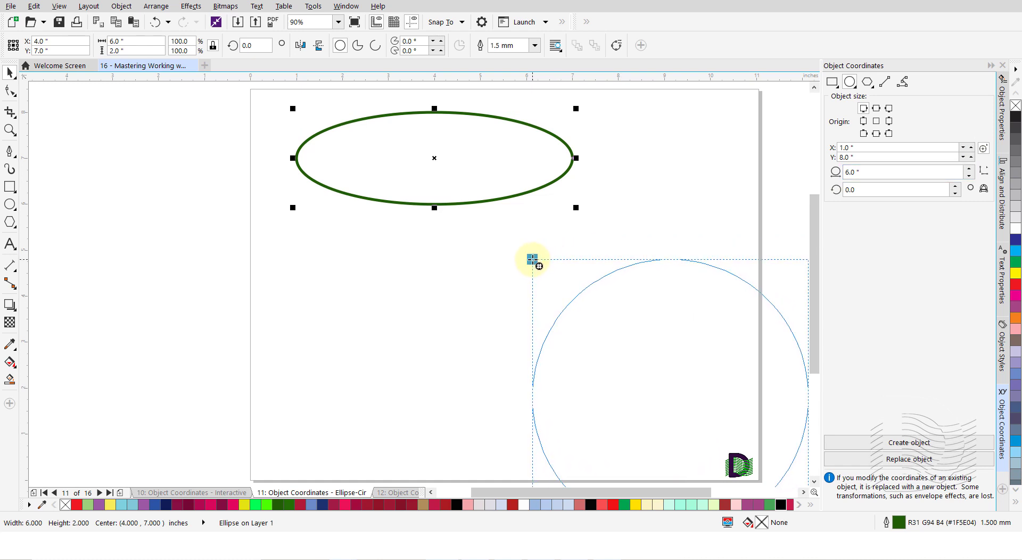
pyautogui.click(532, 259)
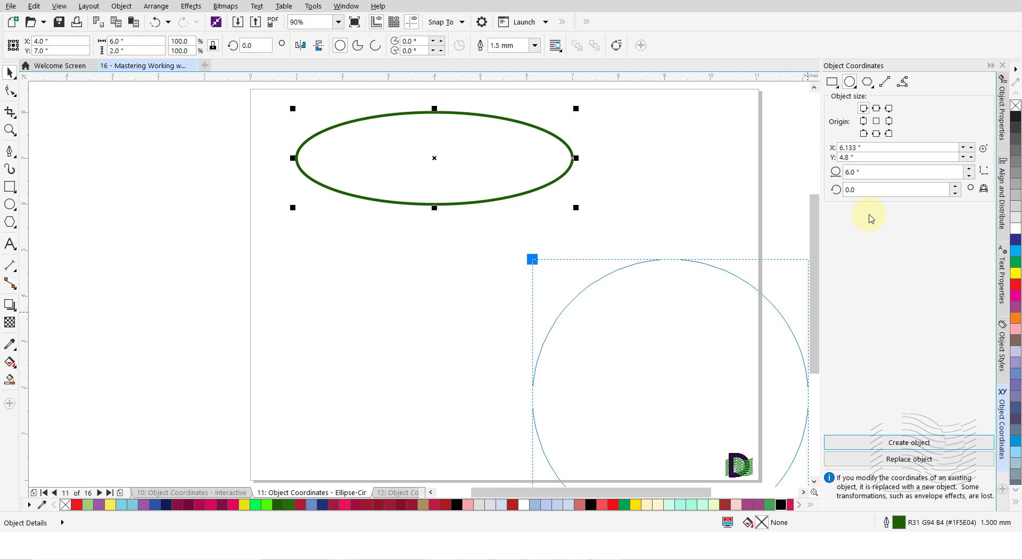
# Step: Set the circle's diameter to 4 inches, create the circle, and deselect everything
pyautogui.click(869, 172)
pyautogui.doubleClick(868, 172)
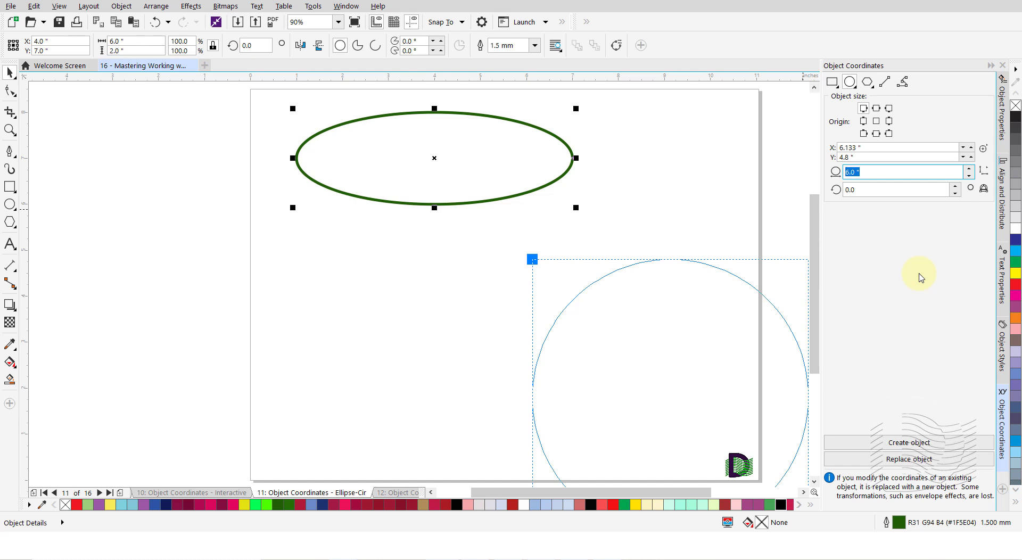
pyautogui.write('4')
pyautogui.press('Return')
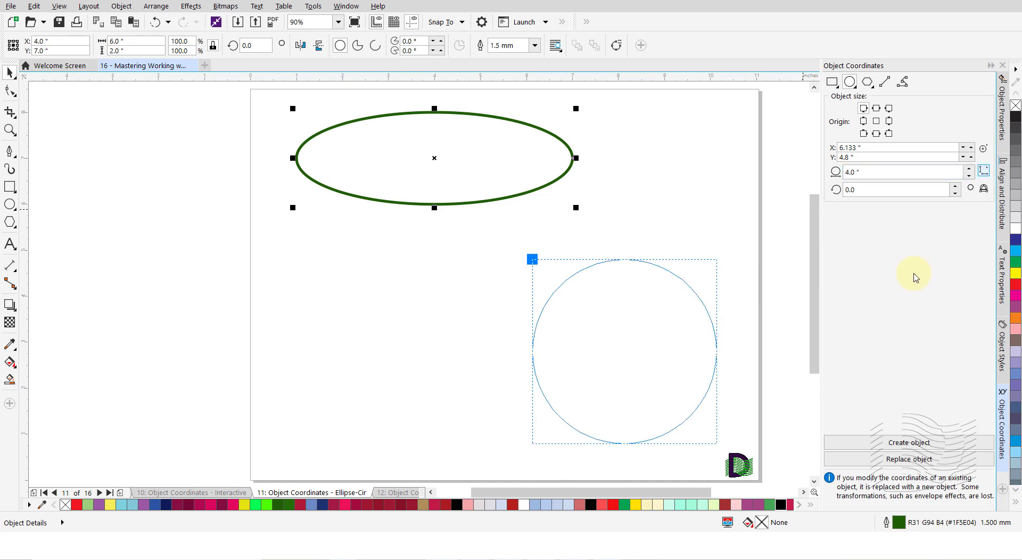
pyautogui.click(905, 444)
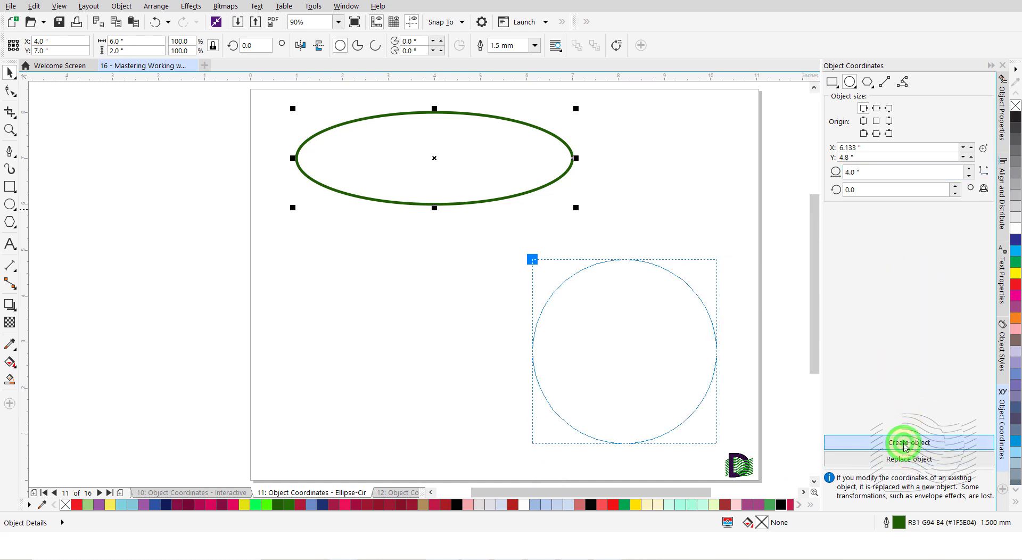
pyautogui.click(656, 233)
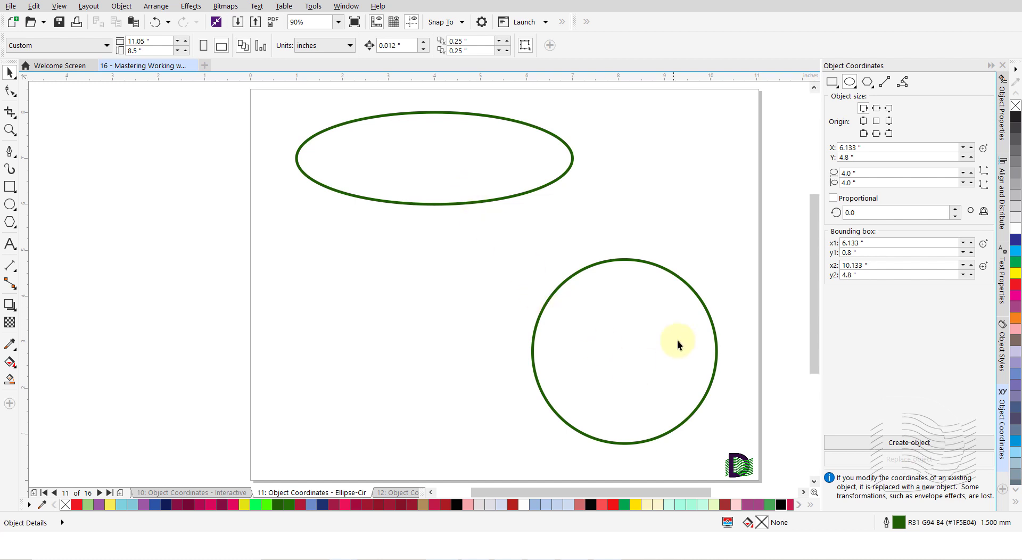
# Step: Inspect the small triangle's coordinates on page 12, Object Coordinates - Polygon 1, and go to page 13, Object Coordinates - Polygon 2
pyautogui.click(396, 493)
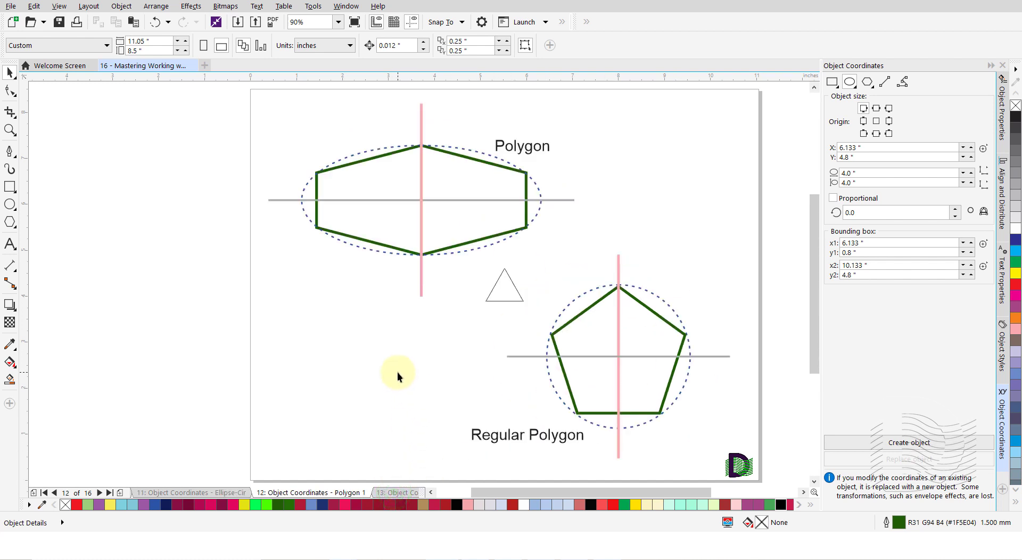
pyautogui.click(508, 288)
pyautogui.click(450, 343)
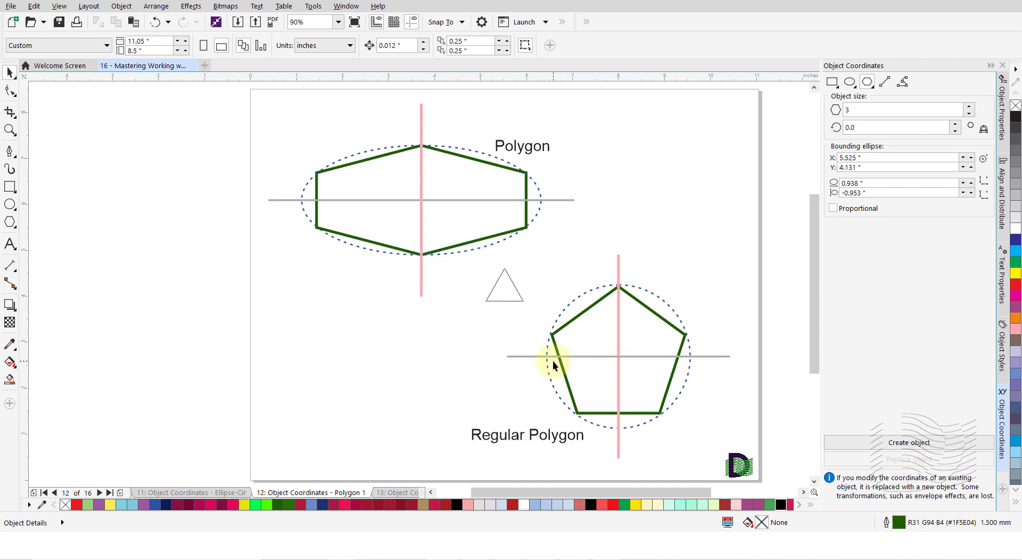
pyautogui.click(406, 494)
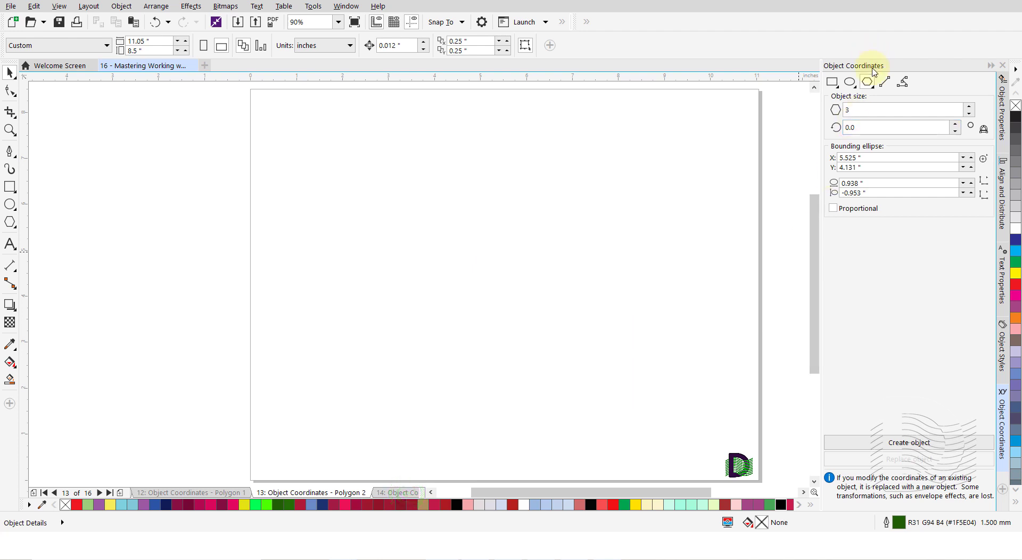
# Step: Choose Polygon as the object type and set its number of sides to 6
pyautogui.click(870, 85)
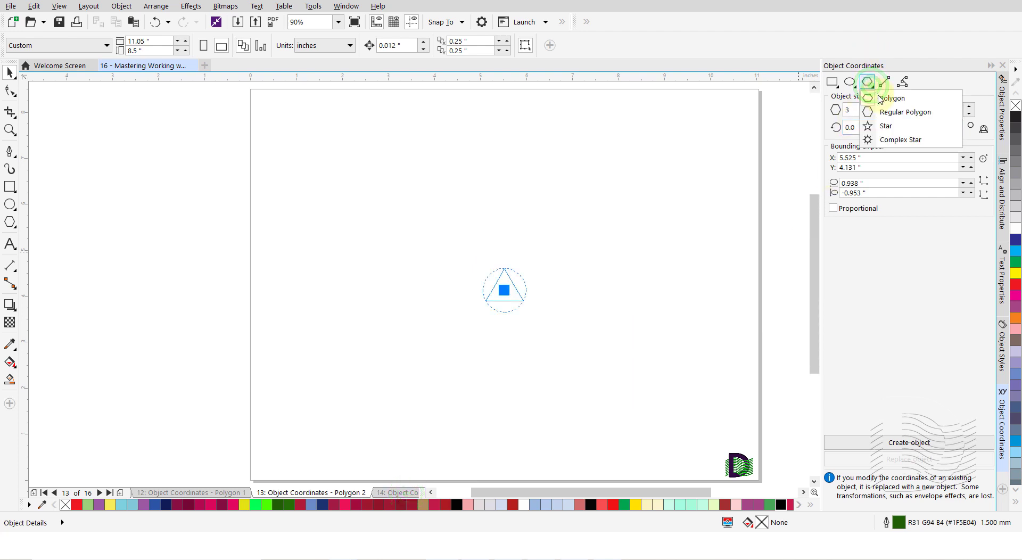
pyautogui.click(888, 102)
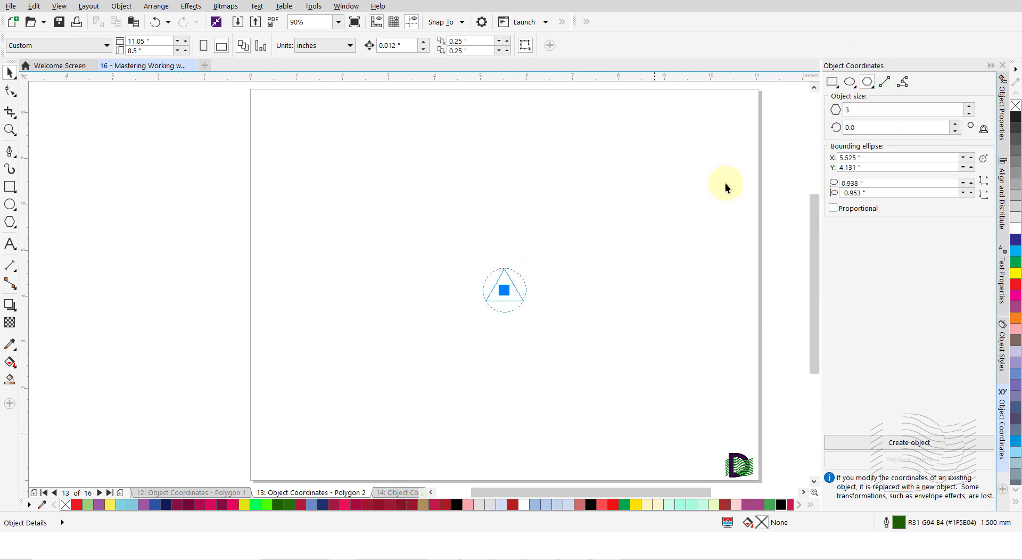
pyautogui.click(855, 109)
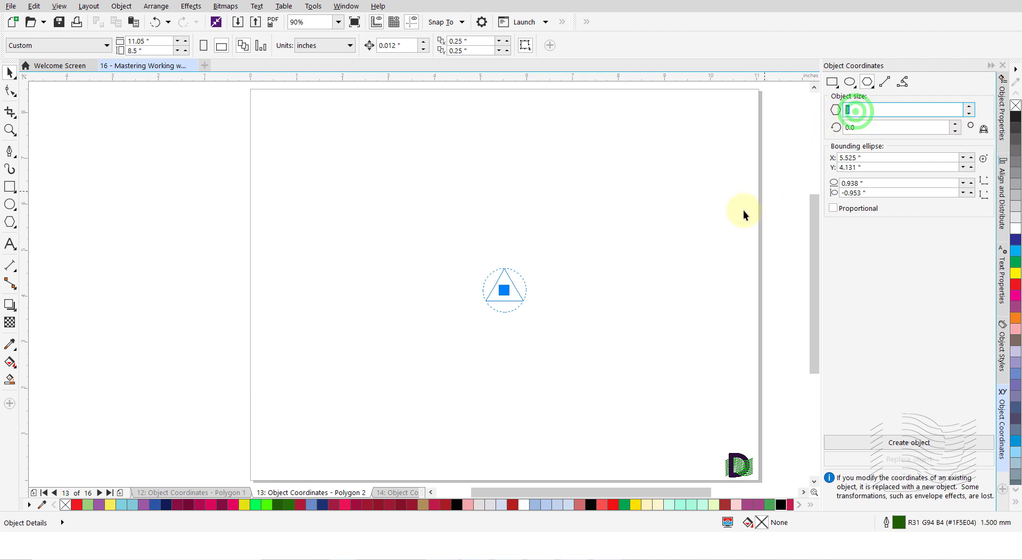
pyautogui.write('6')
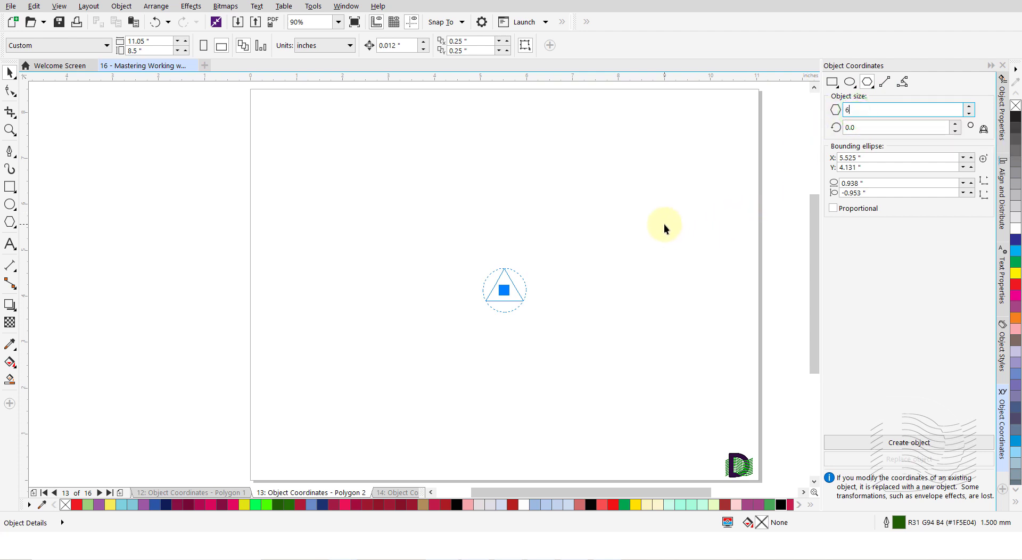
pyautogui.press('Tab')
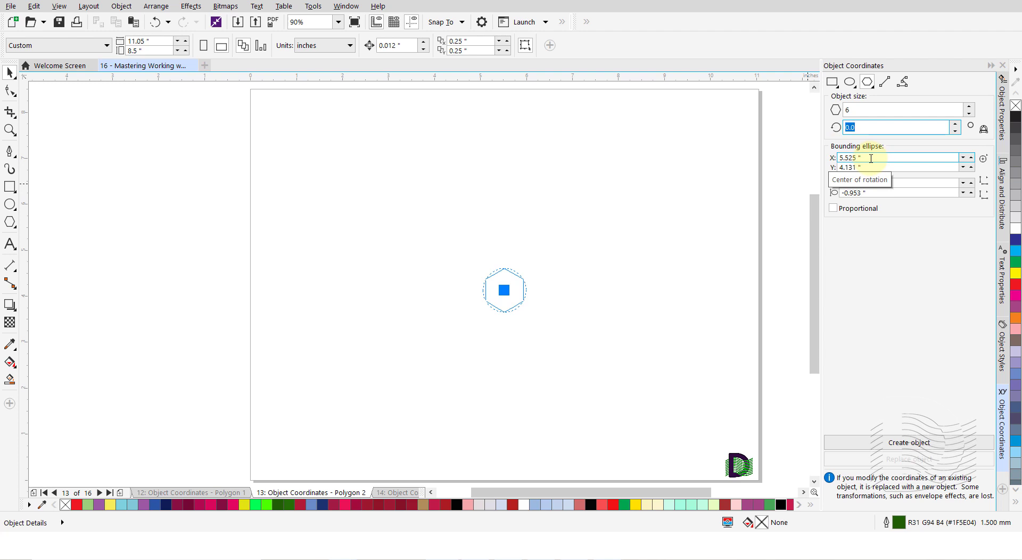
# Step: Position the center of the hexagon's bounding ellipse at X 3.5 and Y 5.5 inches
pyautogui.click(871, 158)
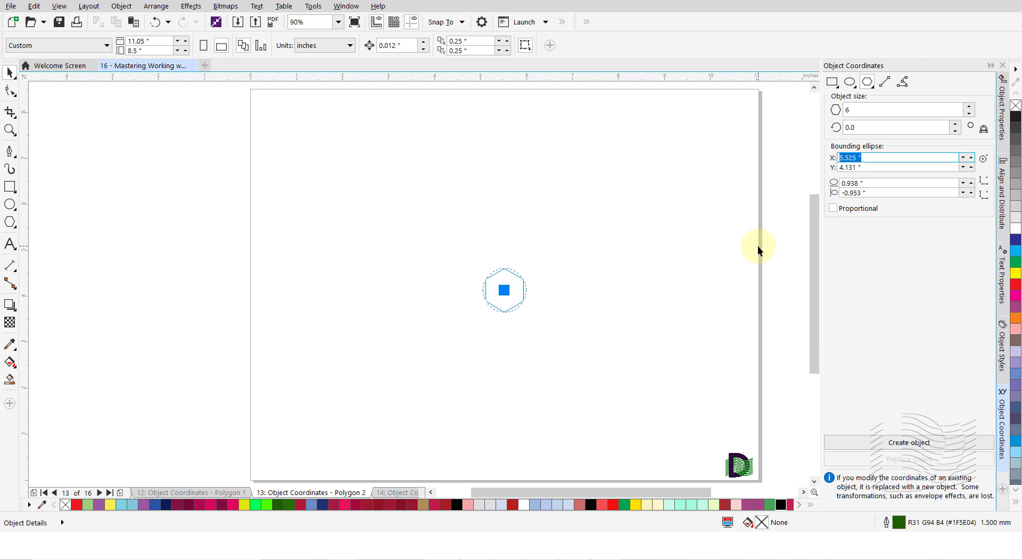
pyautogui.write('3.5')
pyautogui.press('Tab')
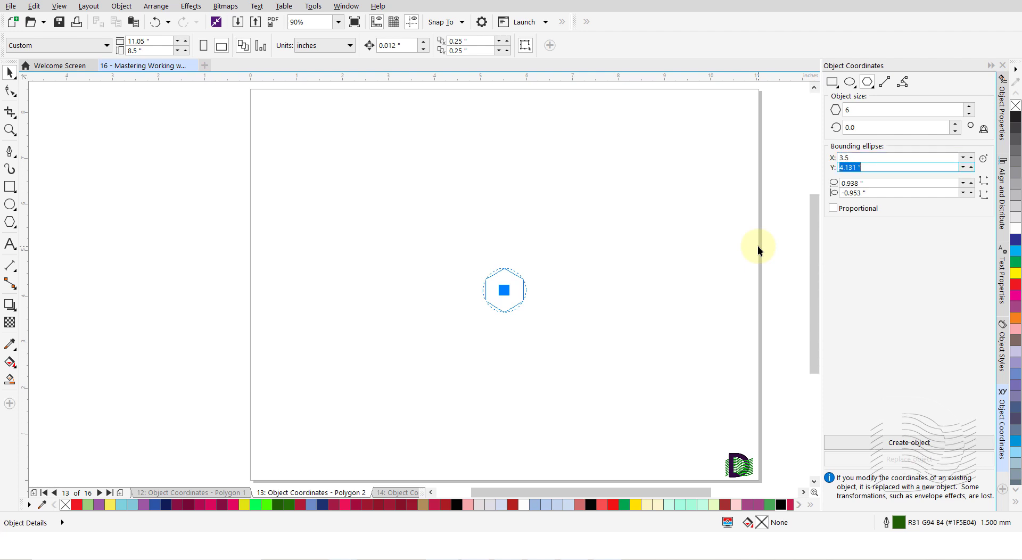
pyautogui.write('5.5')
pyautogui.press('Return')
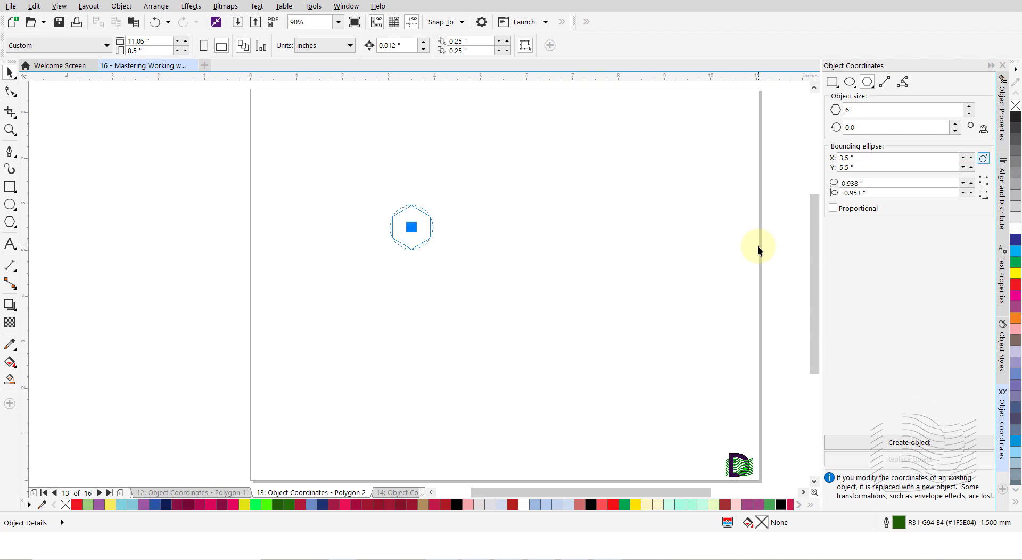
# Step: Set the hexagon's bounding ellipse to 4 inches wide and 2 inches high, and create the object
pyautogui.press('Tab')
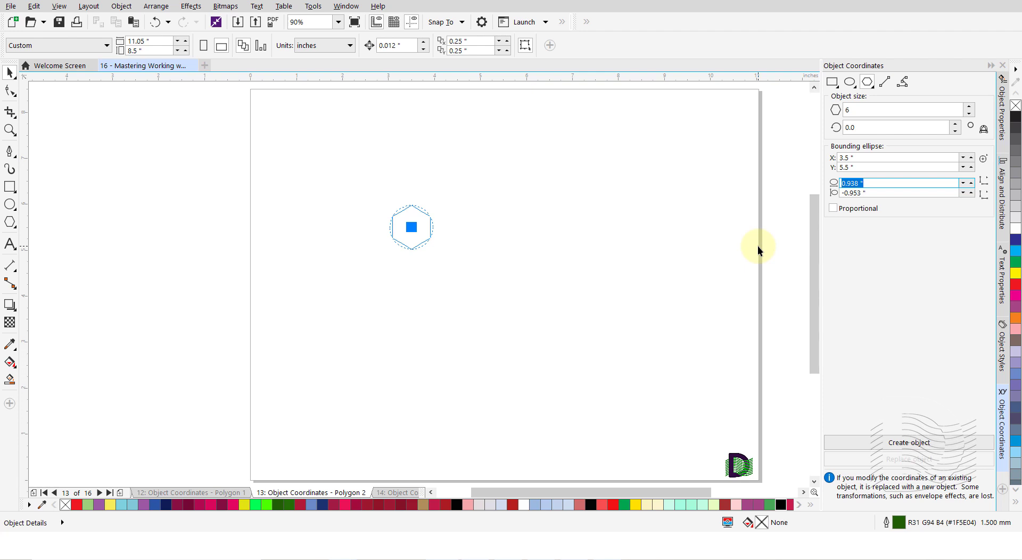
pyautogui.write('4')
pyautogui.press('Tab')
pyautogui.write('2')
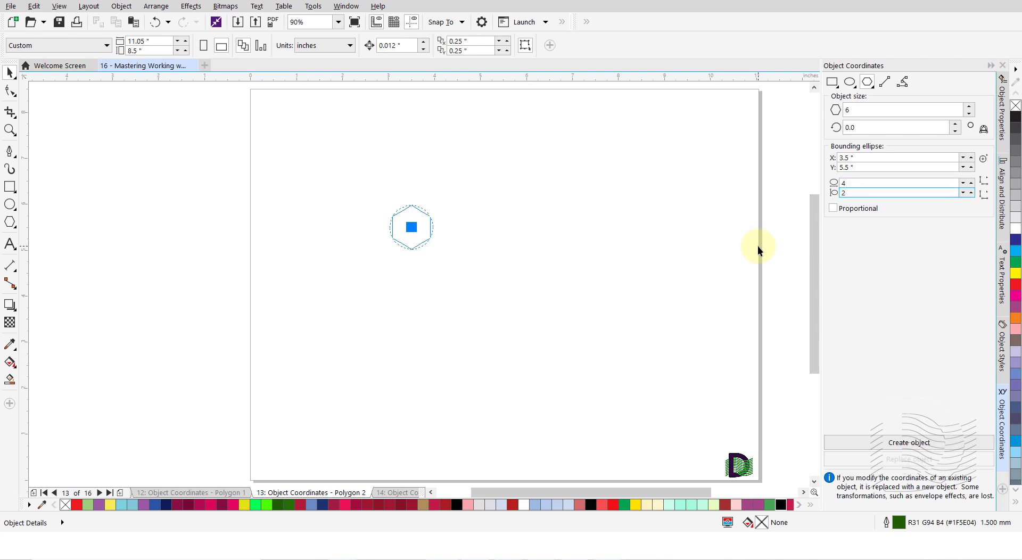
pyautogui.press('Return')
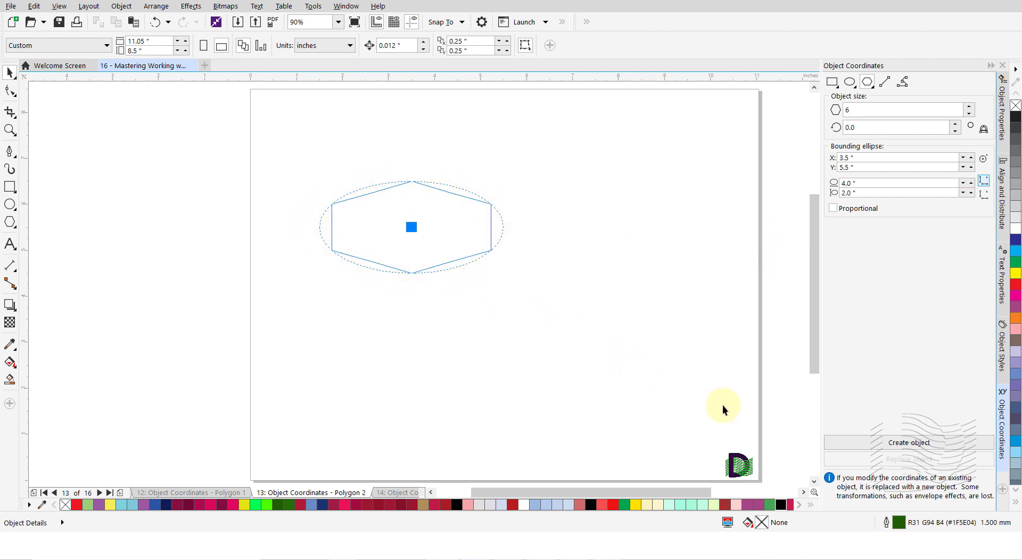
pyautogui.click(887, 444)
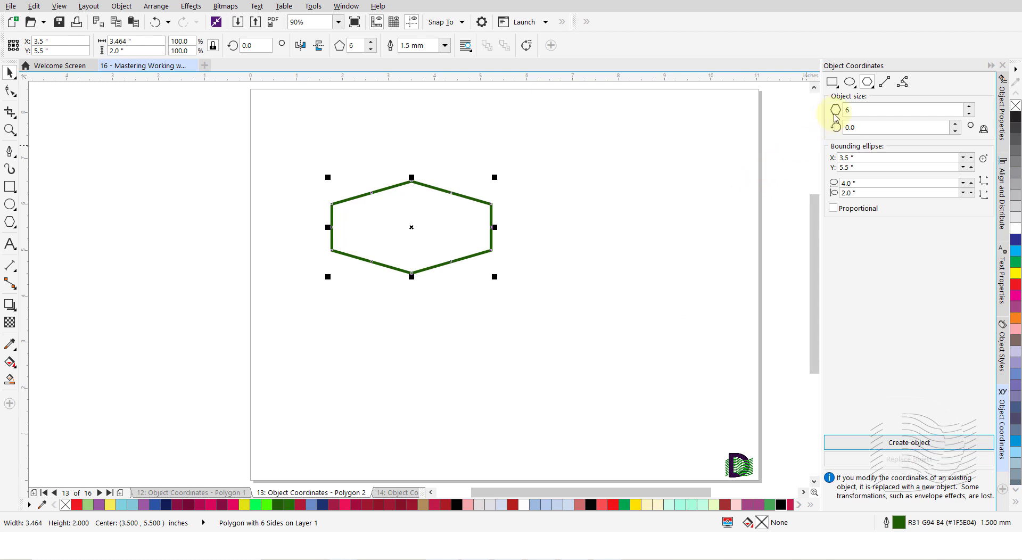
# Step: Choose Regular Polygon as the object type and set its number of sides to 5
pyautogui.click(874, 89)
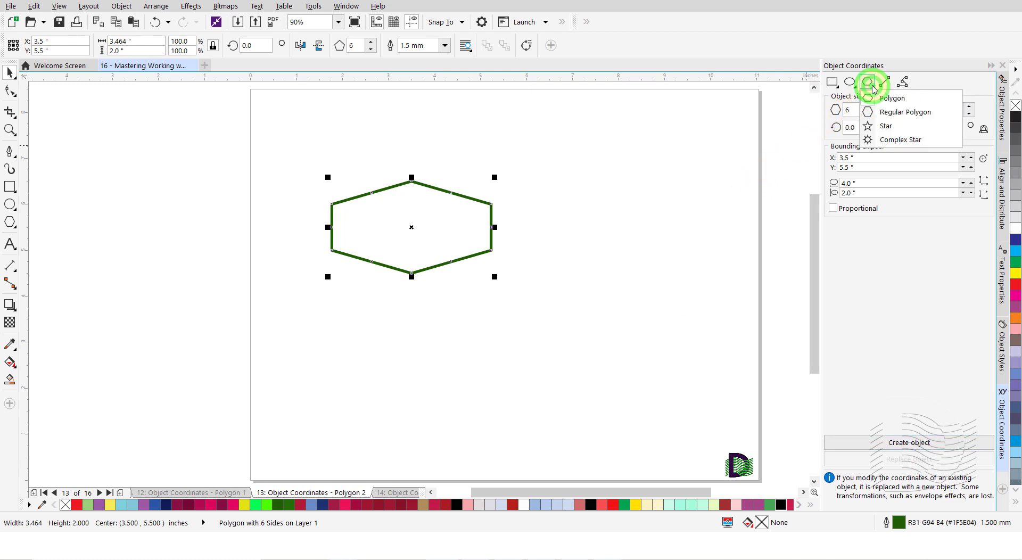
pyautogui.click(895, 112)
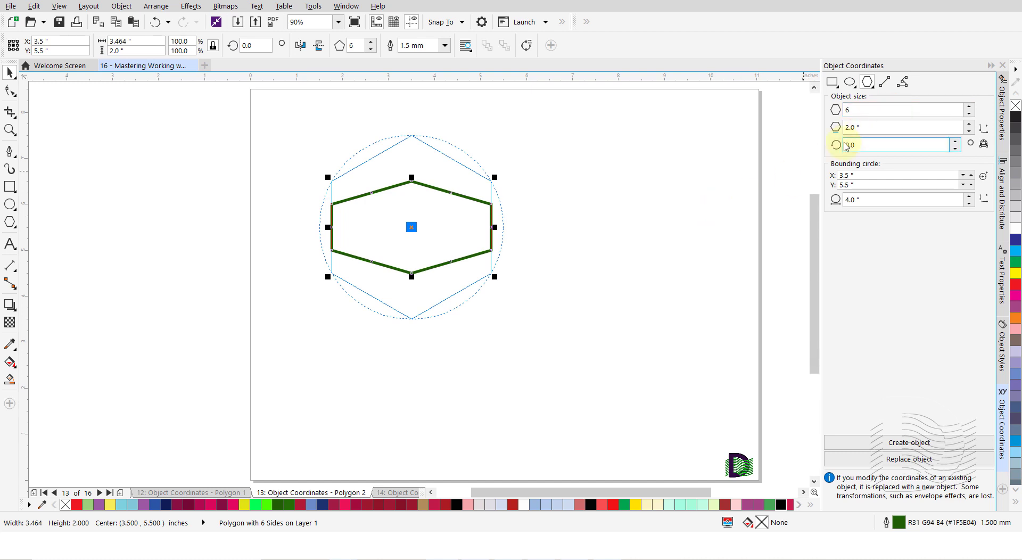
pyautogui.click(863, 108)
pyautogui.moveTo(863, 109); pyautogui.dragTo(803, 109)
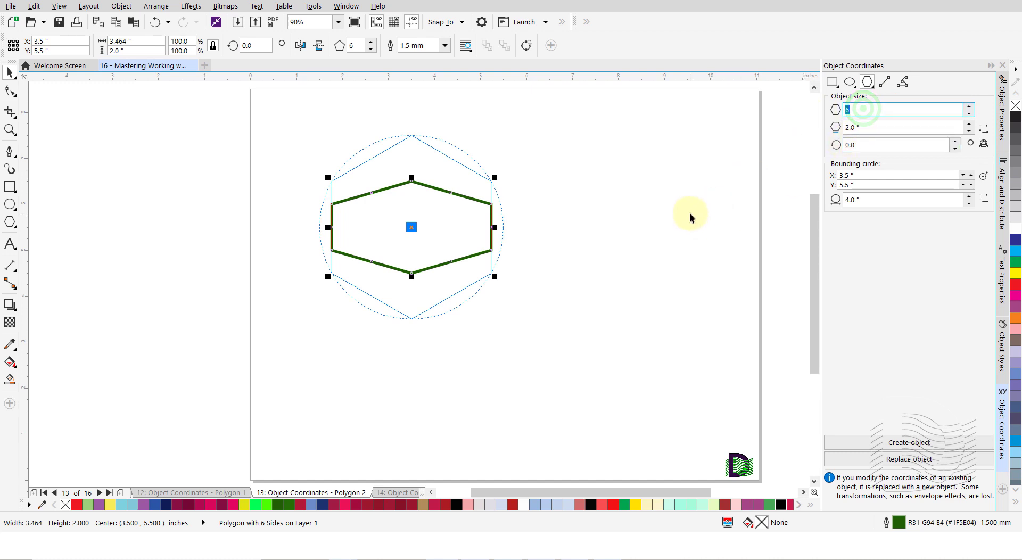
pyautogui.write('5')
pyautogui.press('Tab')
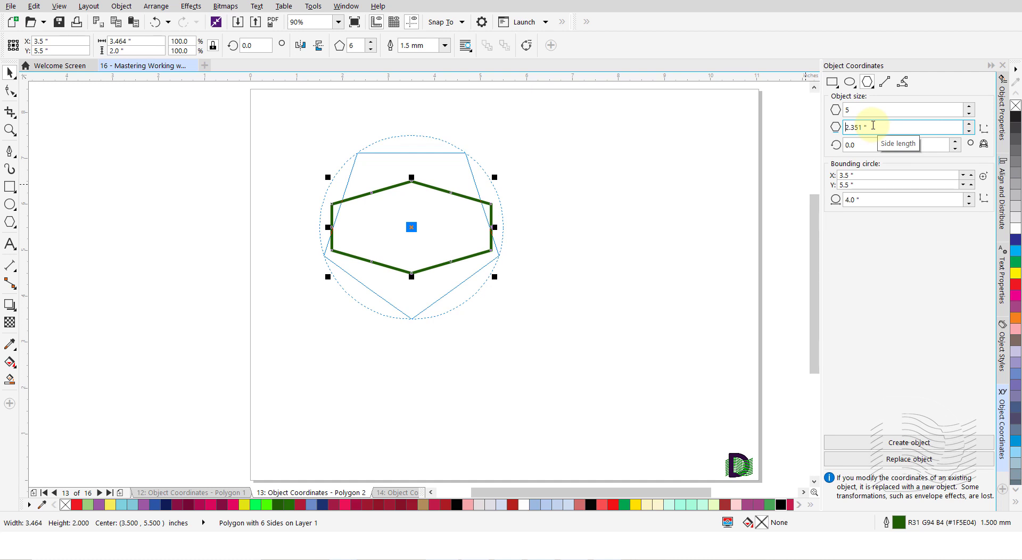
# Step: Set the pentagon's side length to 2 inches and its rotation angle to 180 degrees
pyautogui.doubleClick(873, 126)
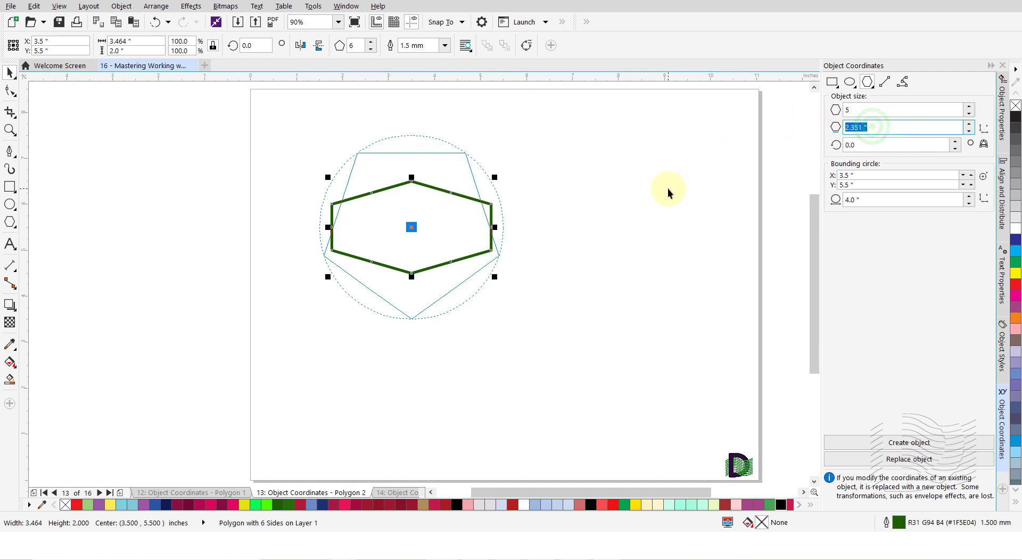
pyautogui.write('2')
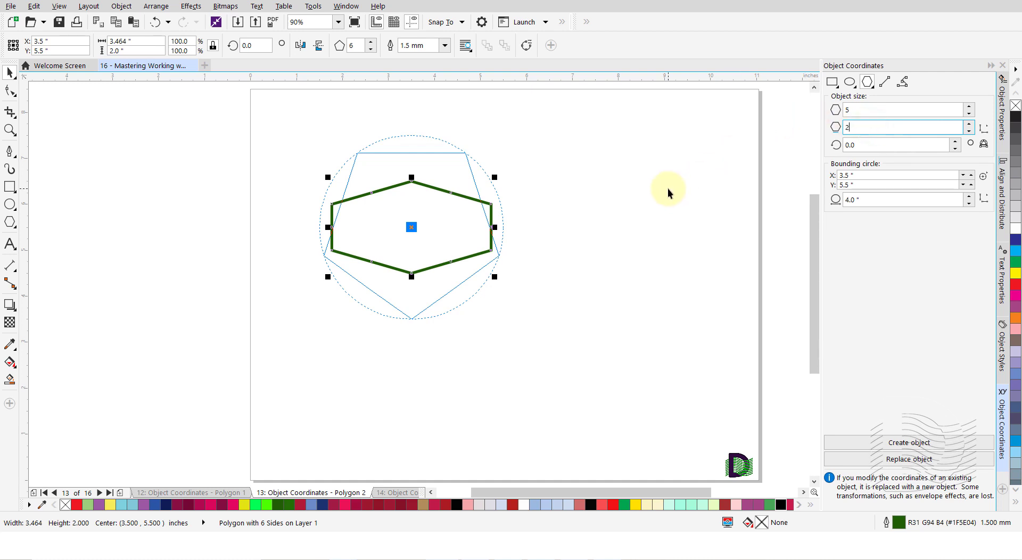
pyautogui.press('Return')
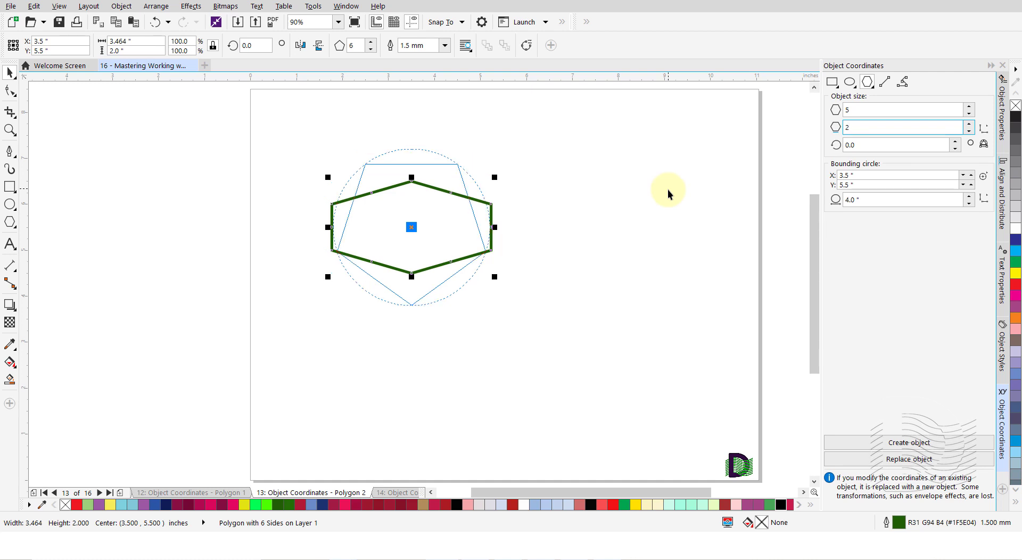
pyautogui.press('Tab')
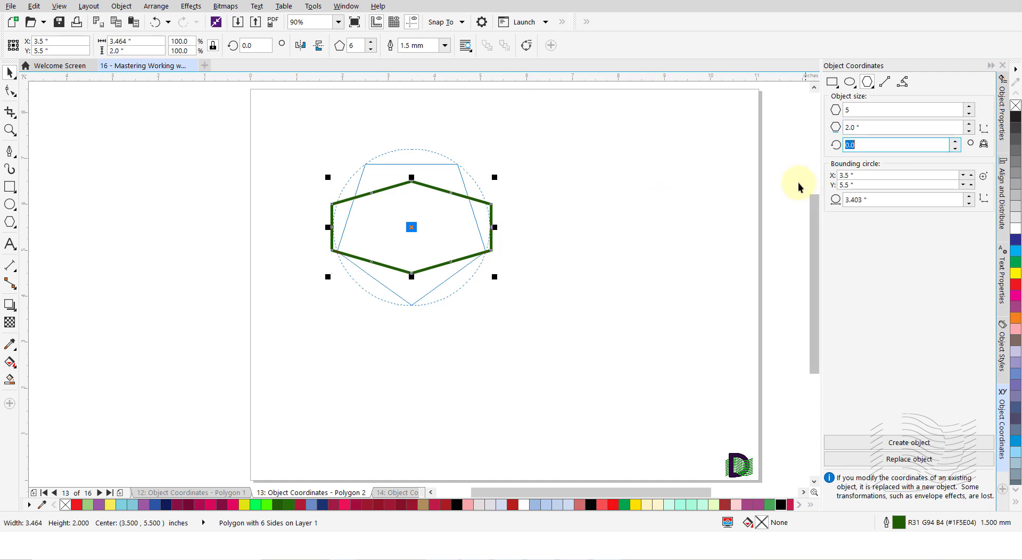
pyautogui.write('180')
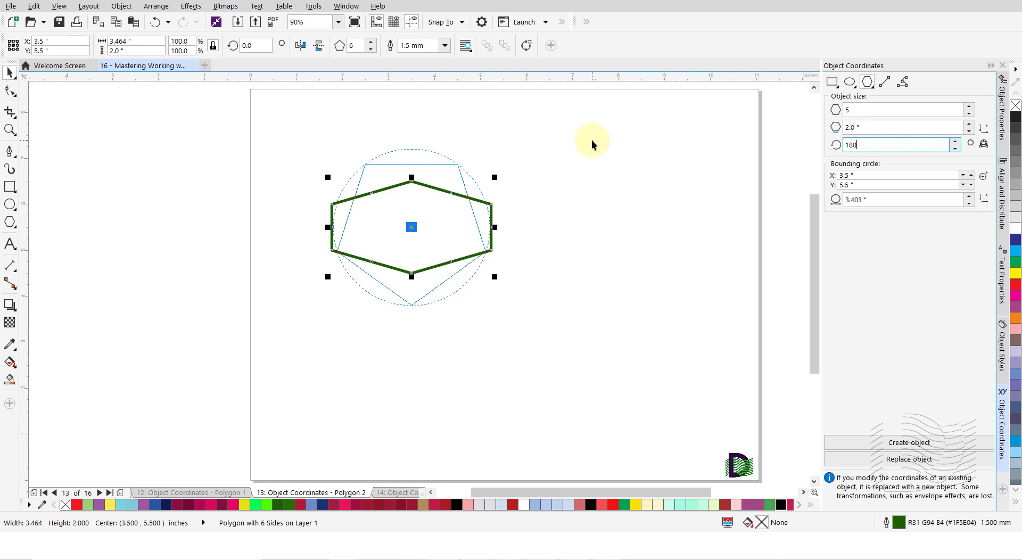
pyautogui.press('Return')
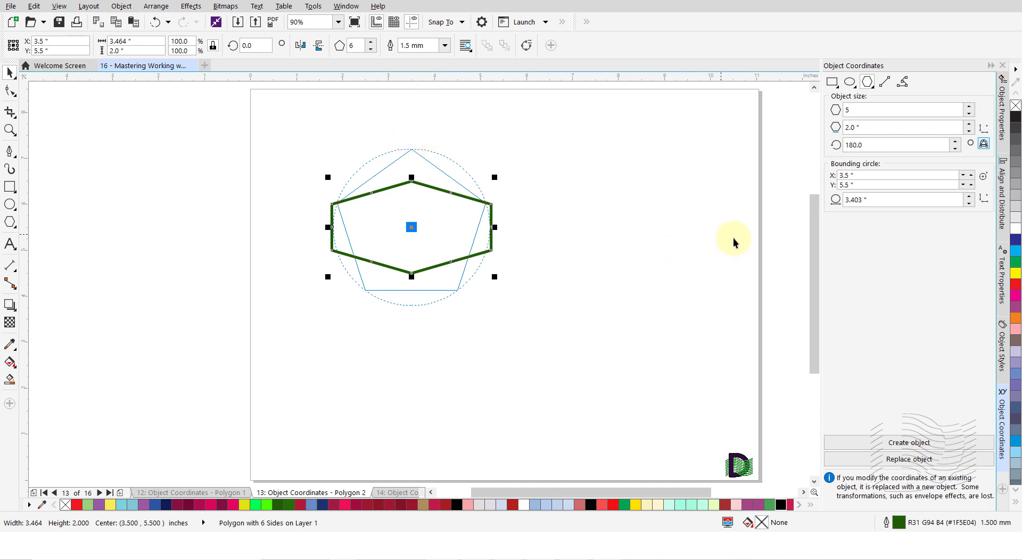
# Step: Position the pentagon's bounding circle at X 7.5 and Y 3 inches, create the pentagon, and deselect everything
pyautogui.doubleClick(866, 176)
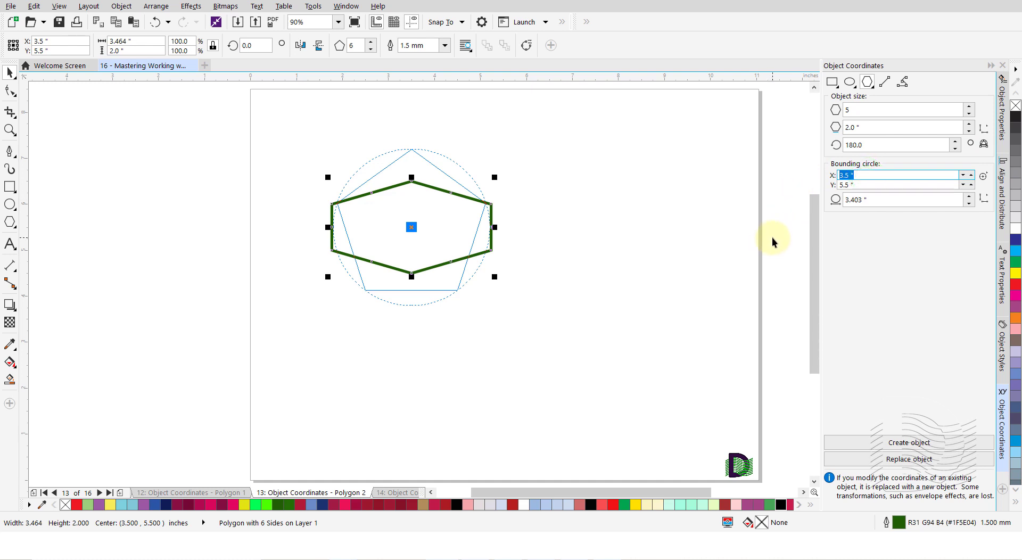
pyautogui.write('7.5')
pyautogui.press('Tab')
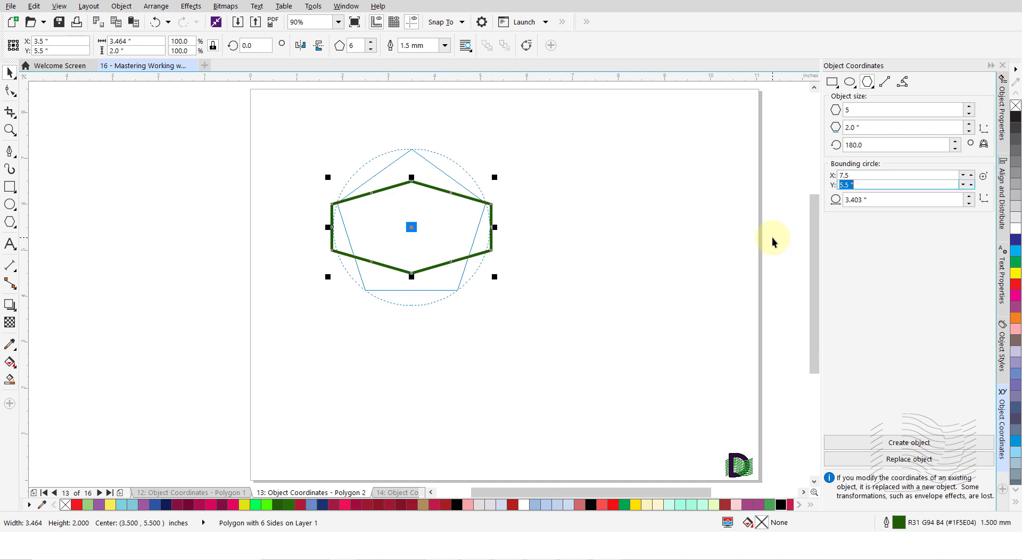
pyautogui.write('3')
pyautogui.press('Tab')
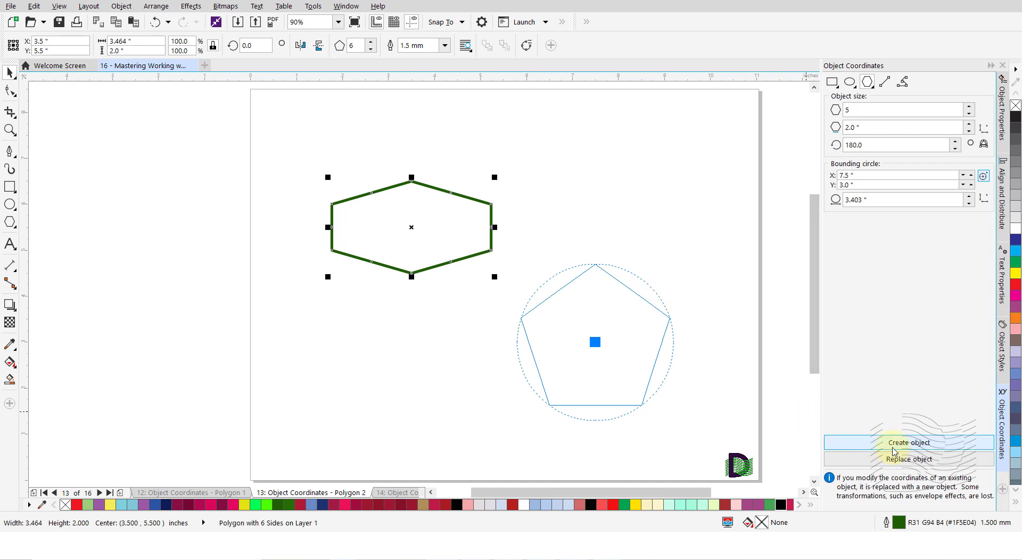
pyautogui.click(894, 446)
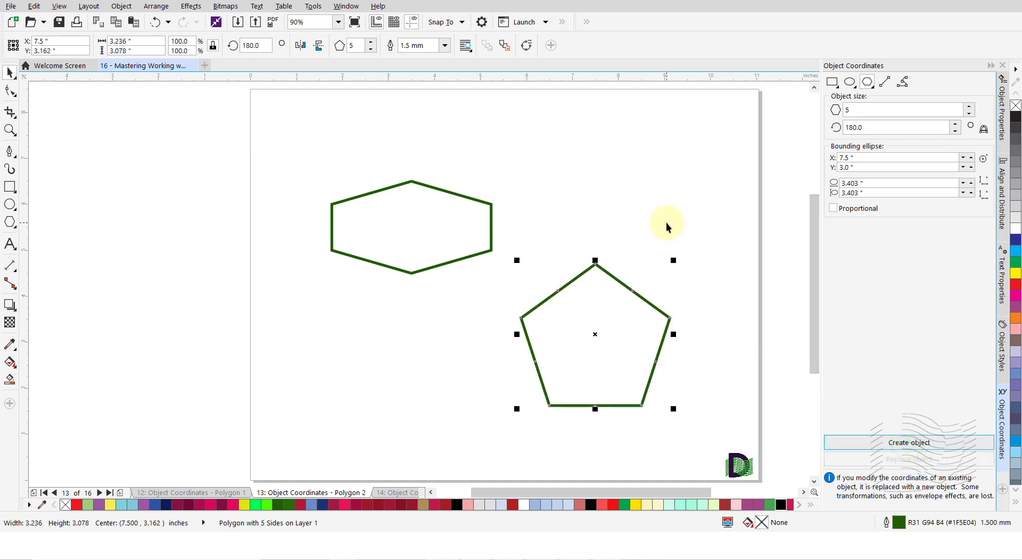
pyautogui.click(666, 226)
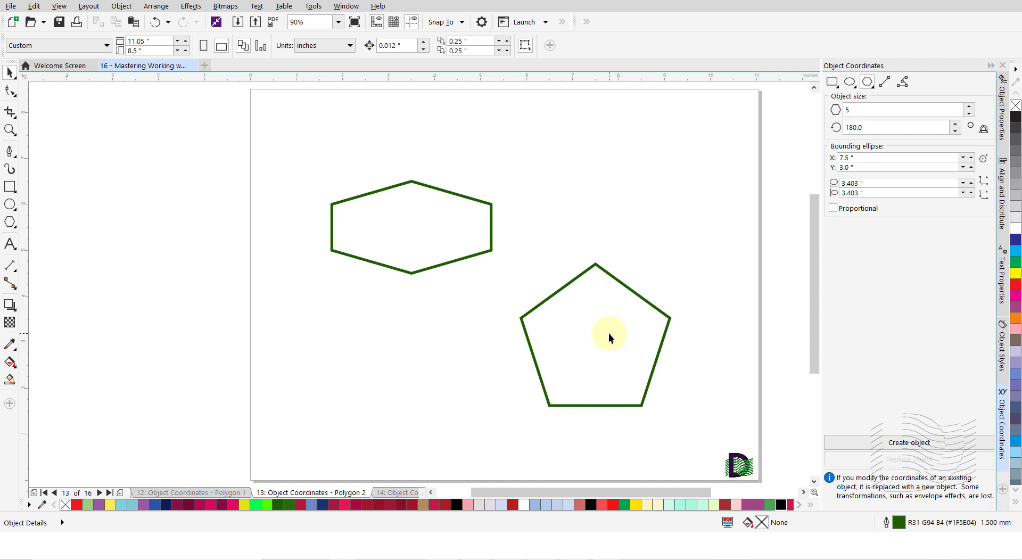
# Step: Go to page 14, Object Coordinates - Star, and choose Star as the object type
pyautogui.click(398, 493)
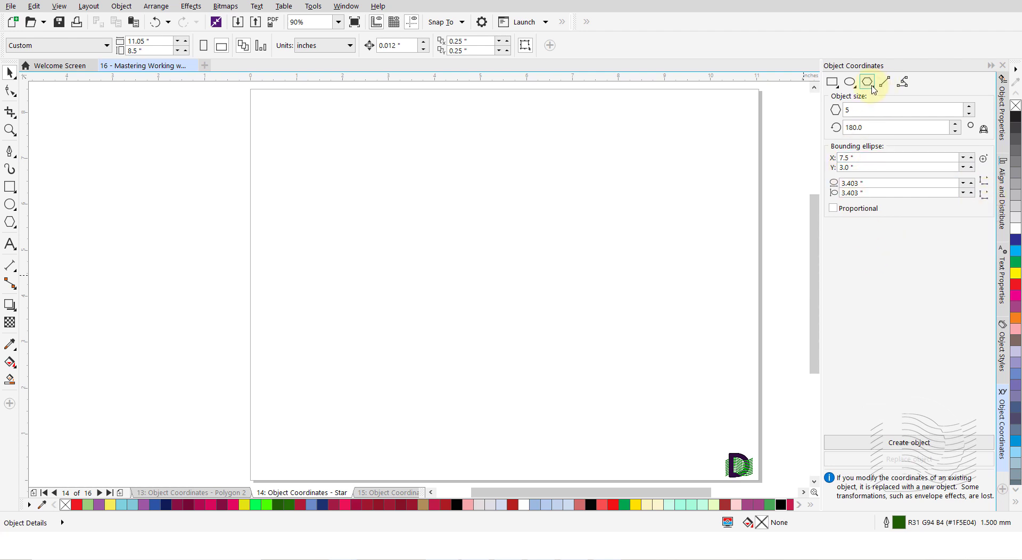
pyautogui.click(871, 85)
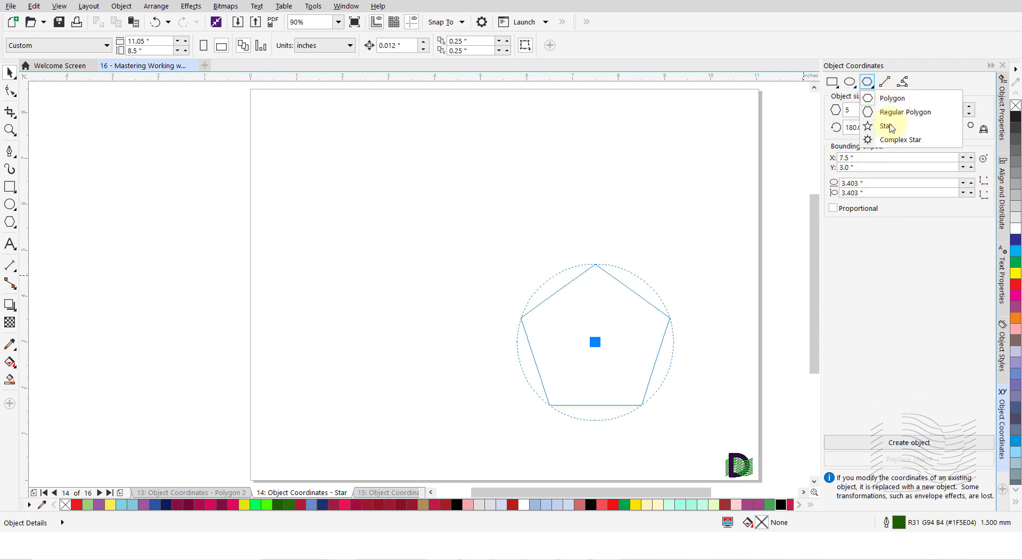
pyautogui.click(890, 125)
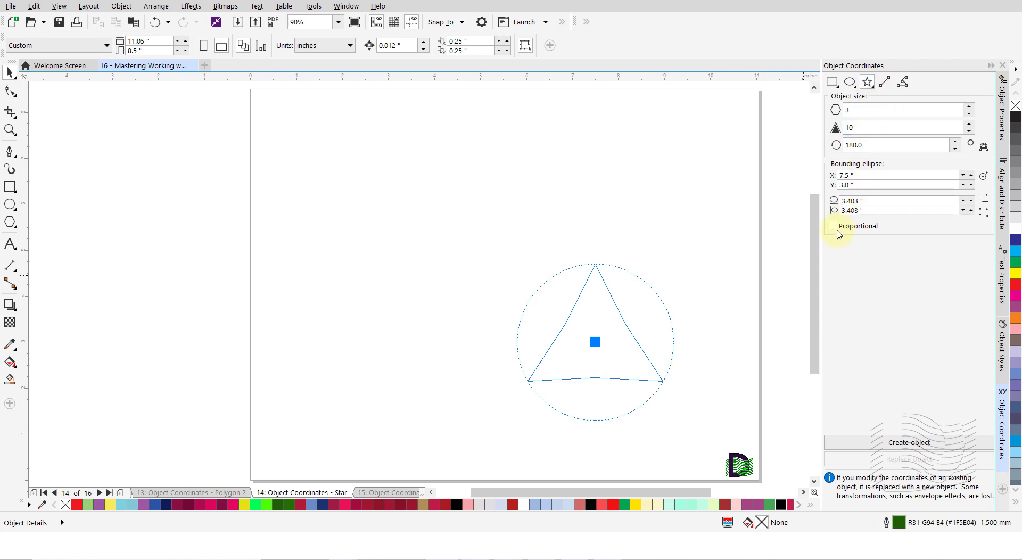
# Step: Set the star's number of points to 6 and its sharpness to 53
pyautogui.doubleClick(859, 109)
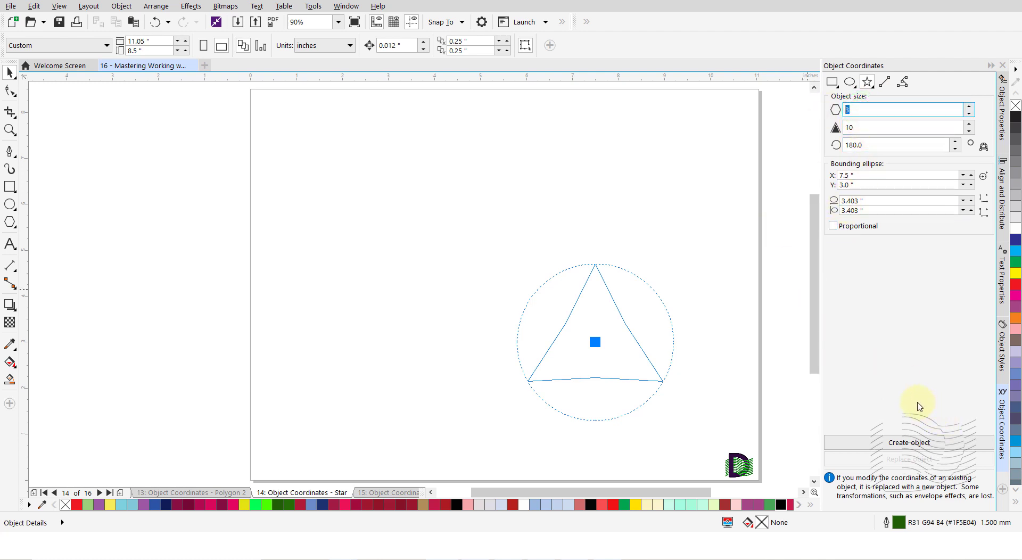
pyautogui.write('6')
pyautogui.press('Tab')
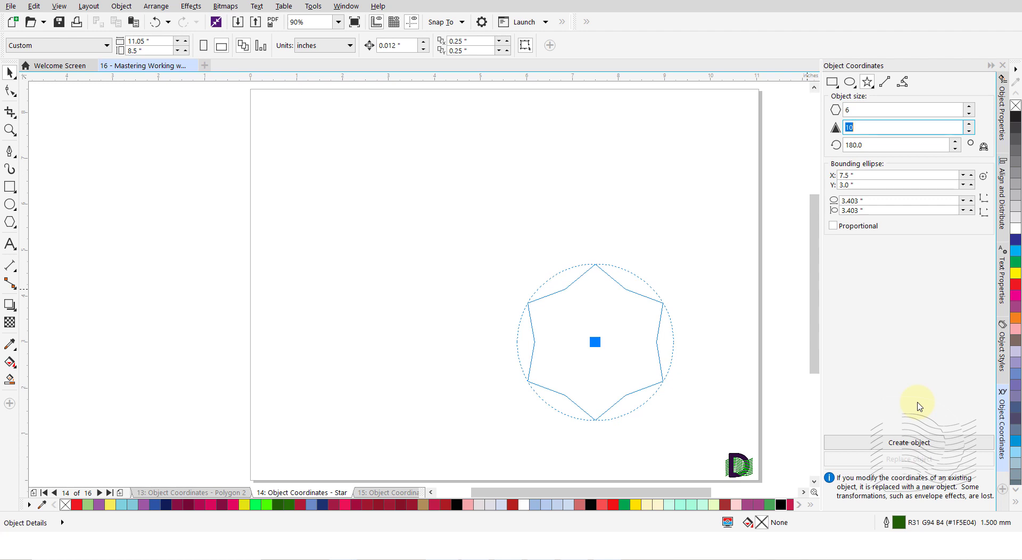
pyautogui.write('53')
pyautogui.press('Tab')
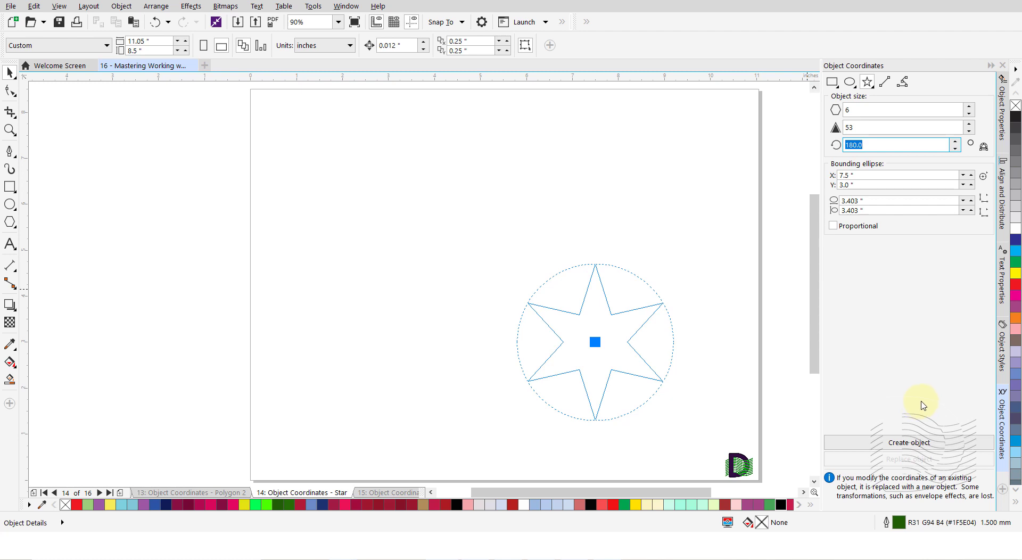
# Step: Make the star's bounding ellipse proportional and set its width to 4 inches
pyautogui.click(833, 227)
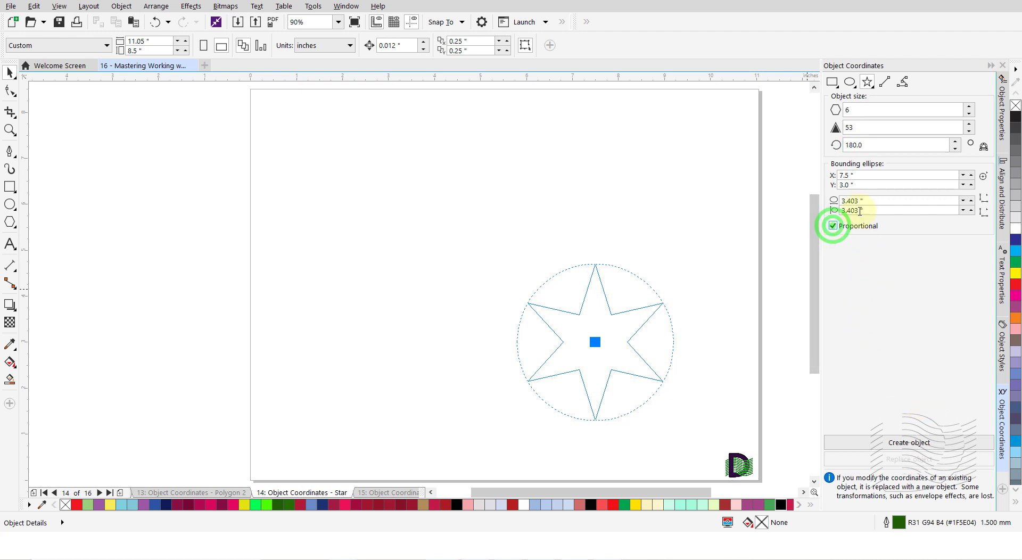
pyautogui.click(871, 200)
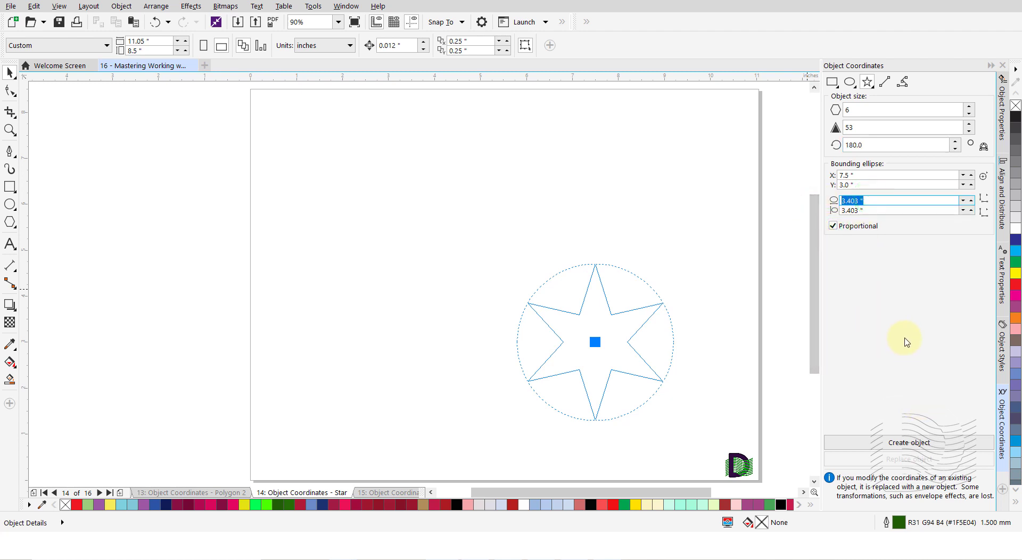
pyautogui.write('4')
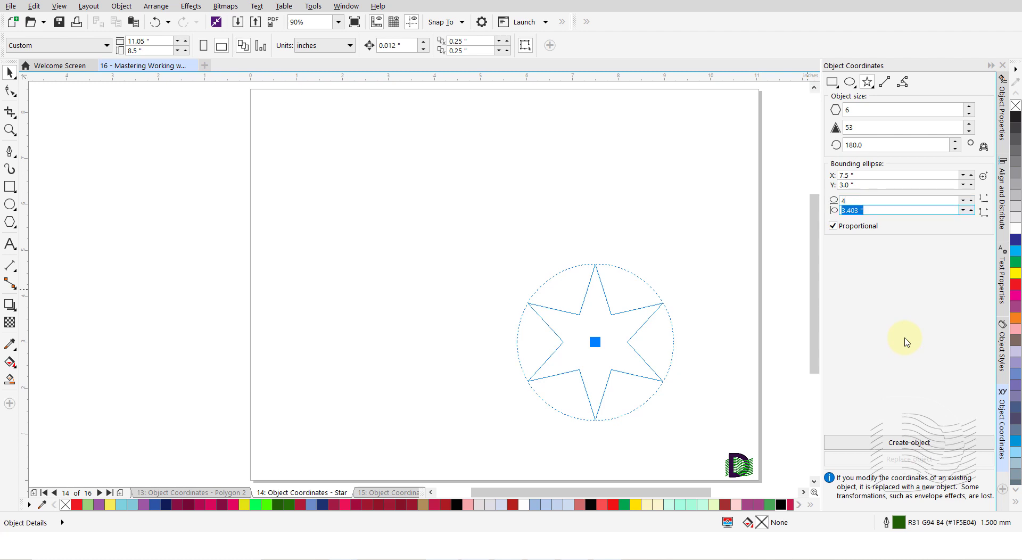
pyautogui.press('Return')
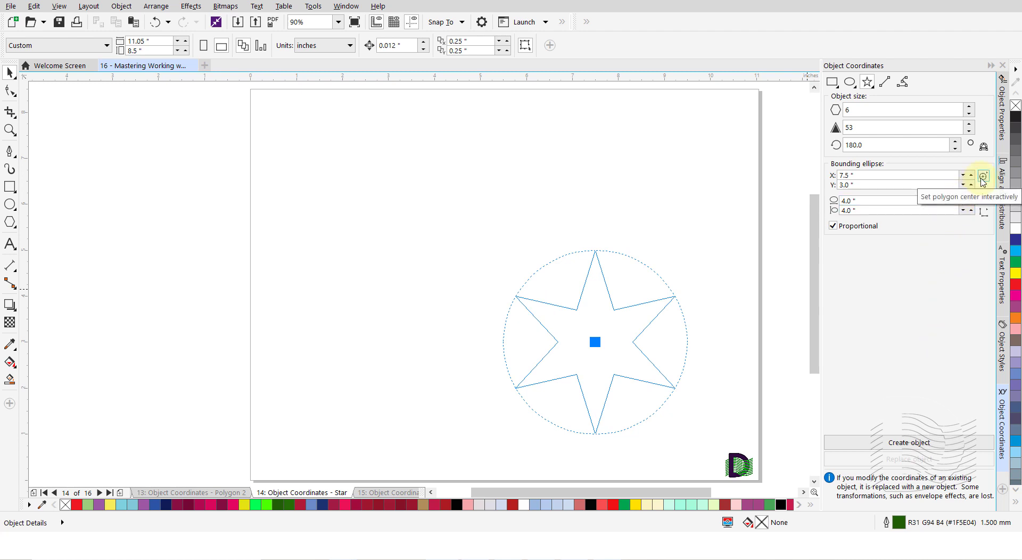
# Step: Place the star's center interactively at about X 2.8 and Y 5.9 inches and create the star
pyautogui.click(983, 177)
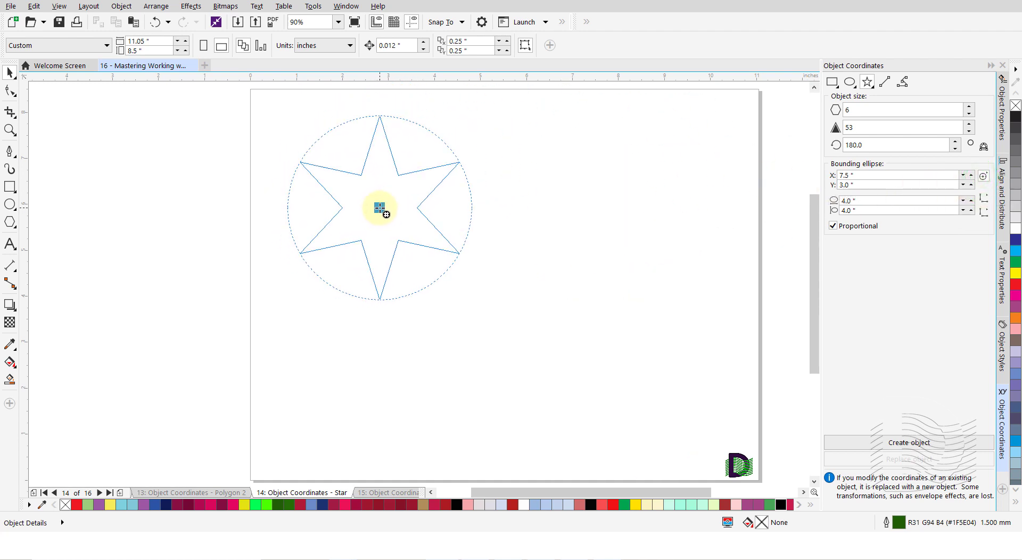
pyautogui.click(380, 208)
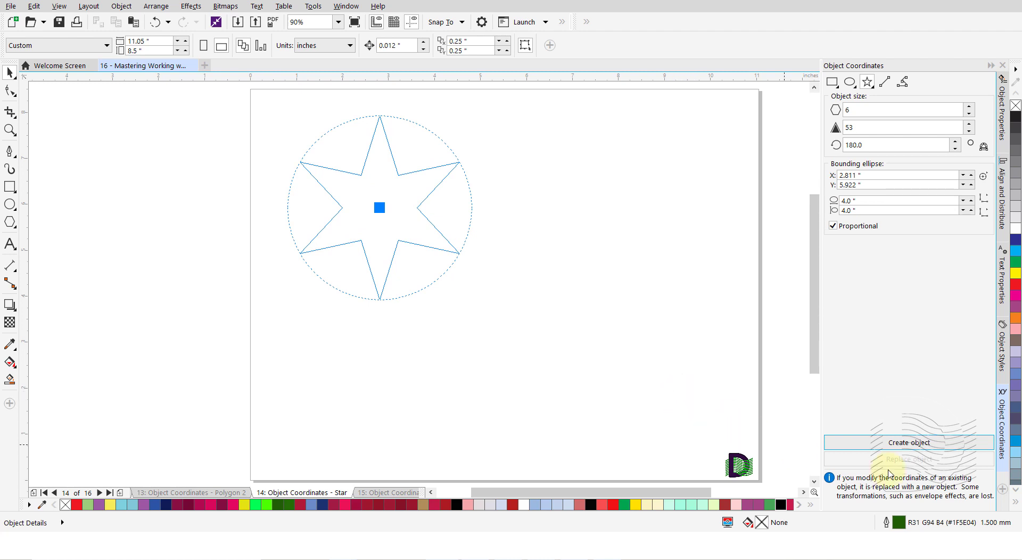
pyautogui.click(909, 444)
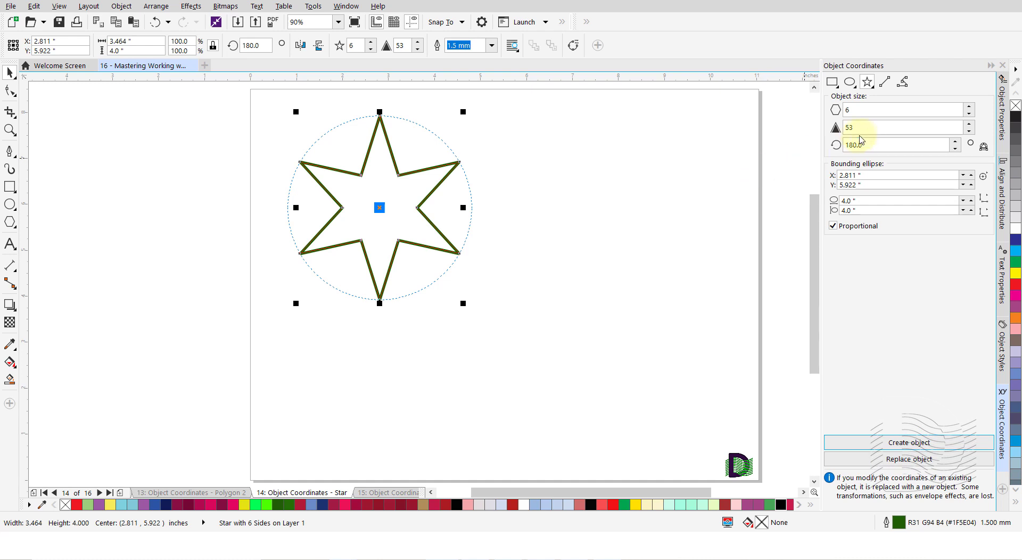
# Step: Choose Complex Star as the object type and set its number of points to 8 and its sharpness to 2
pyautogui.click(872, 86)
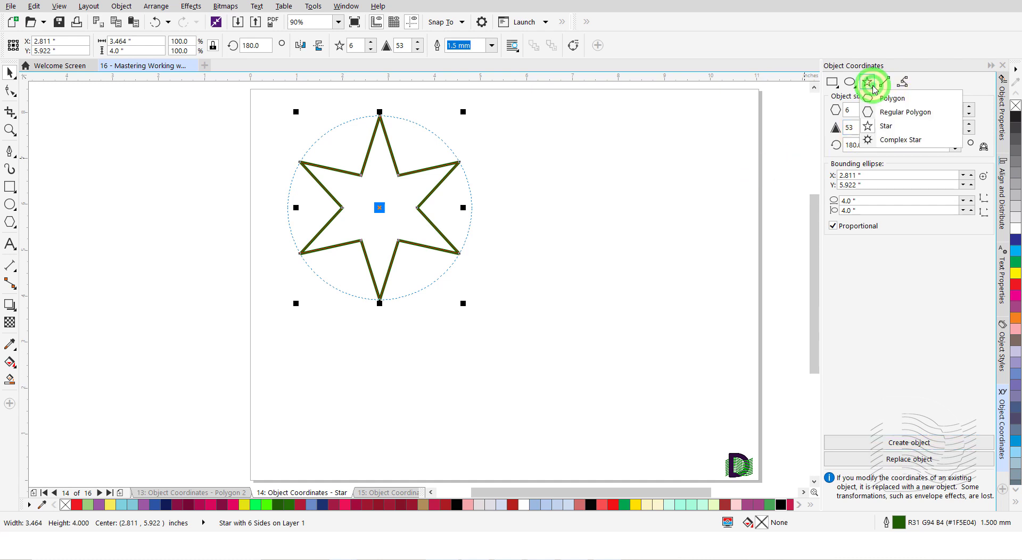
pyautogui.click(890, 140)
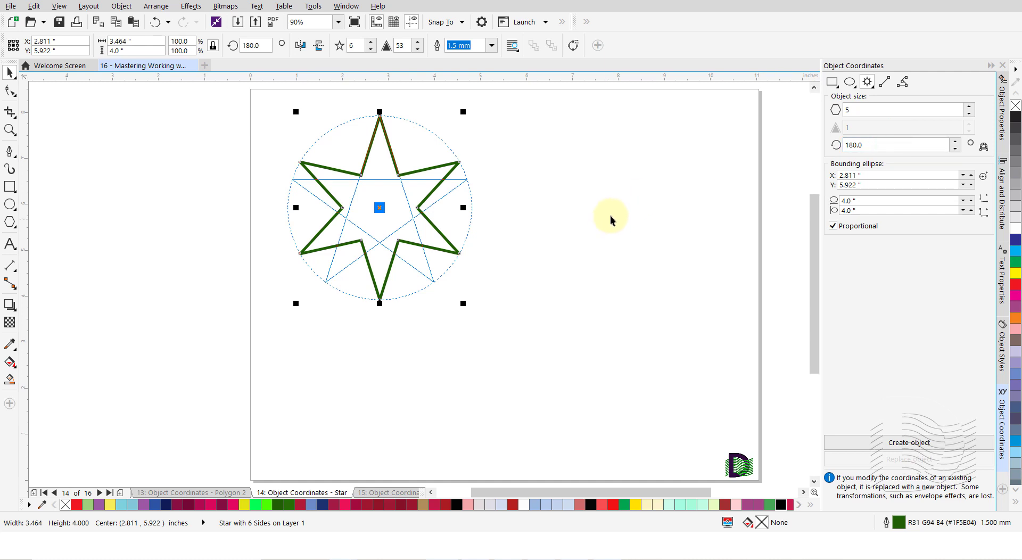
pyautogui.click(860, 109)
pyautogui.write('8')
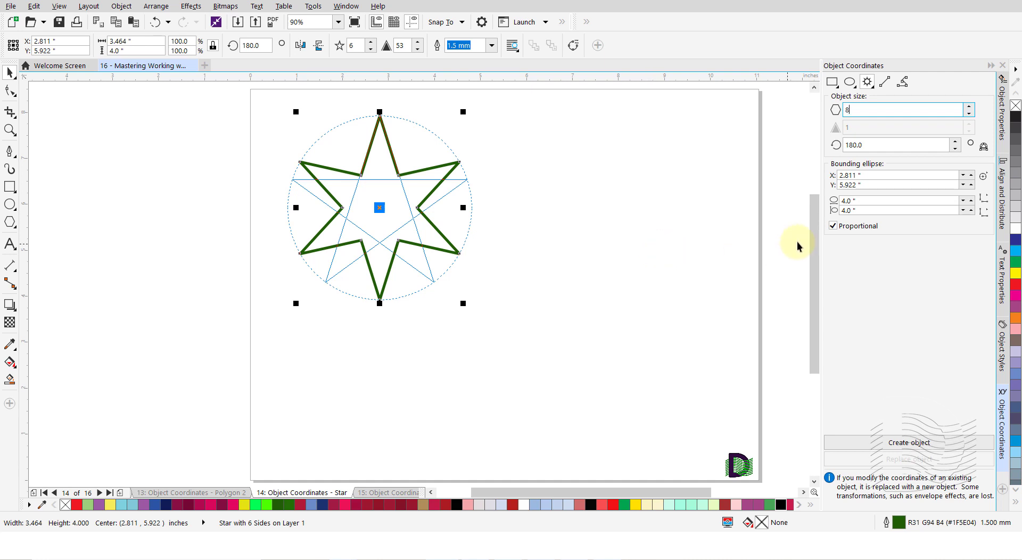
pyautogui.press('Tab')
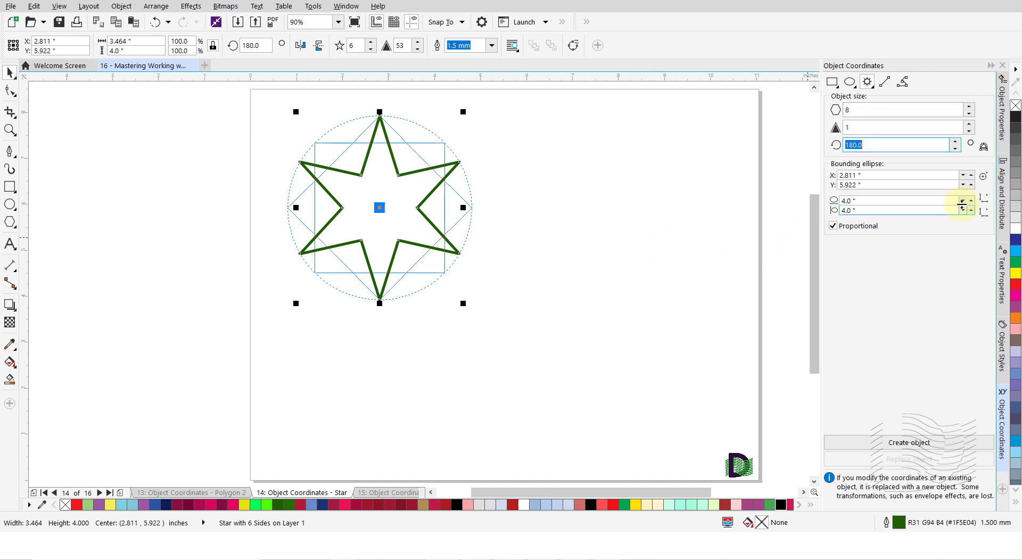
pyautogui.click(969, 125)
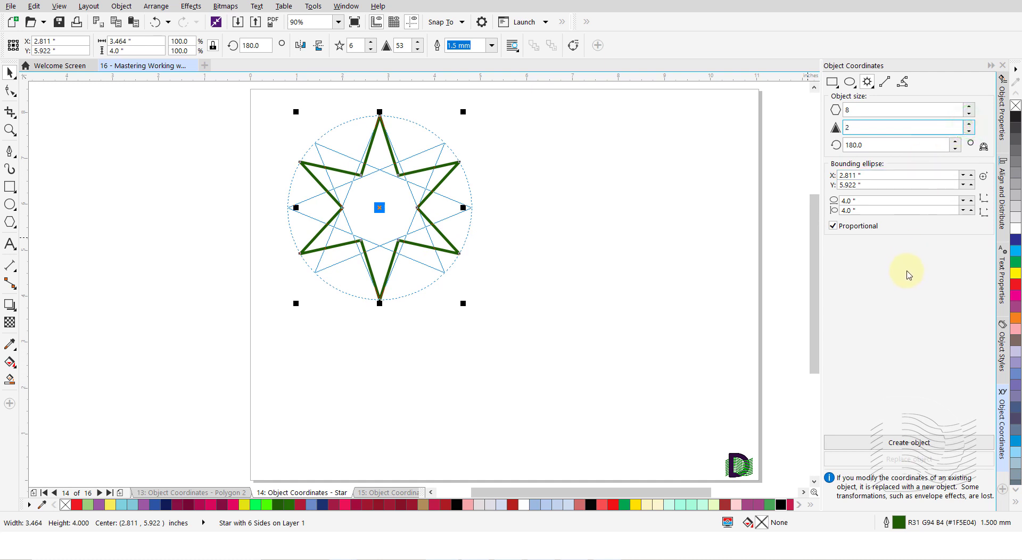
# Step: Place the complex star's center interactively at about X 7.9 and Y 2.6 inches, create it, and deselect everything
pyautogui.click(983, 178)
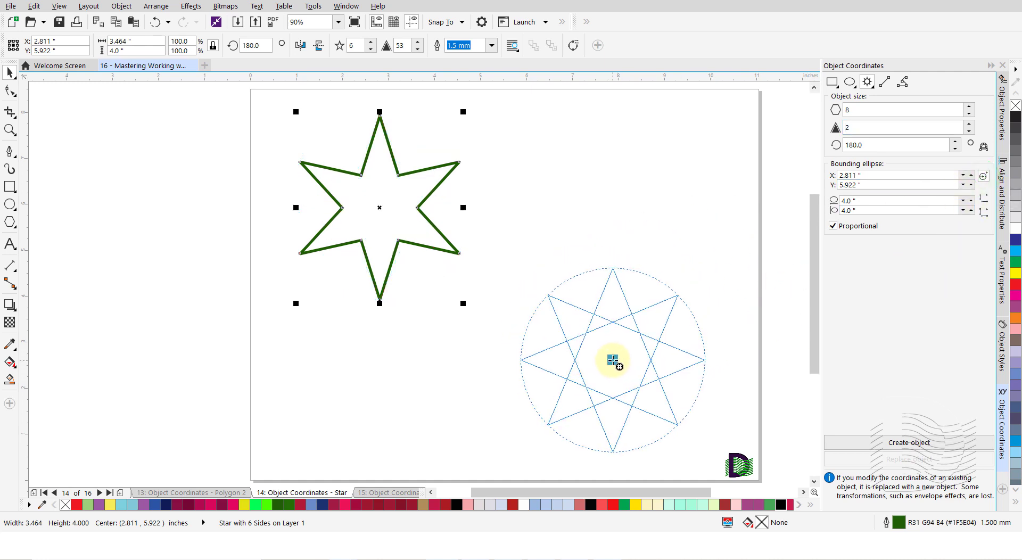
pyautogui.click(612, 361)
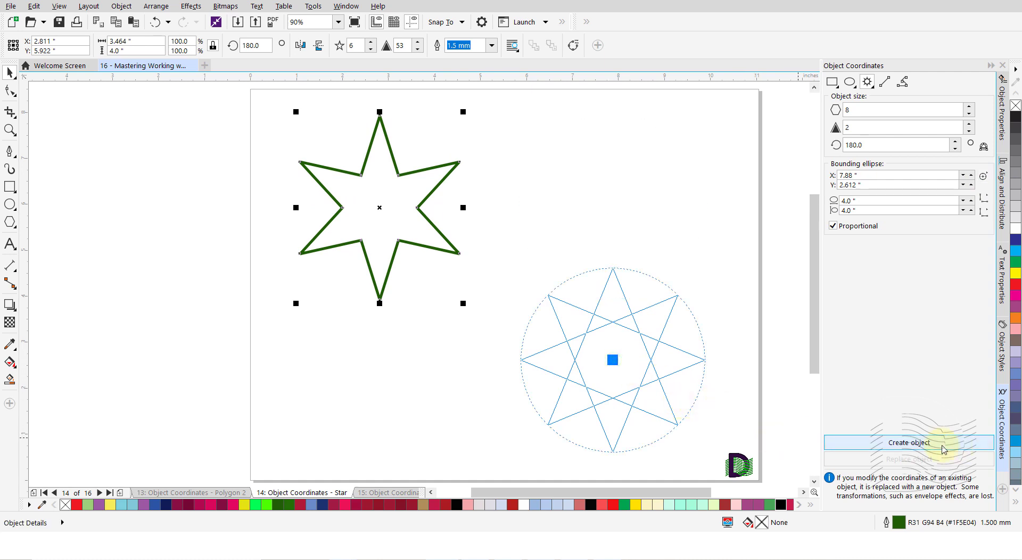
pyautogui.click(922, 444)
pyautogui.click(708, 212)
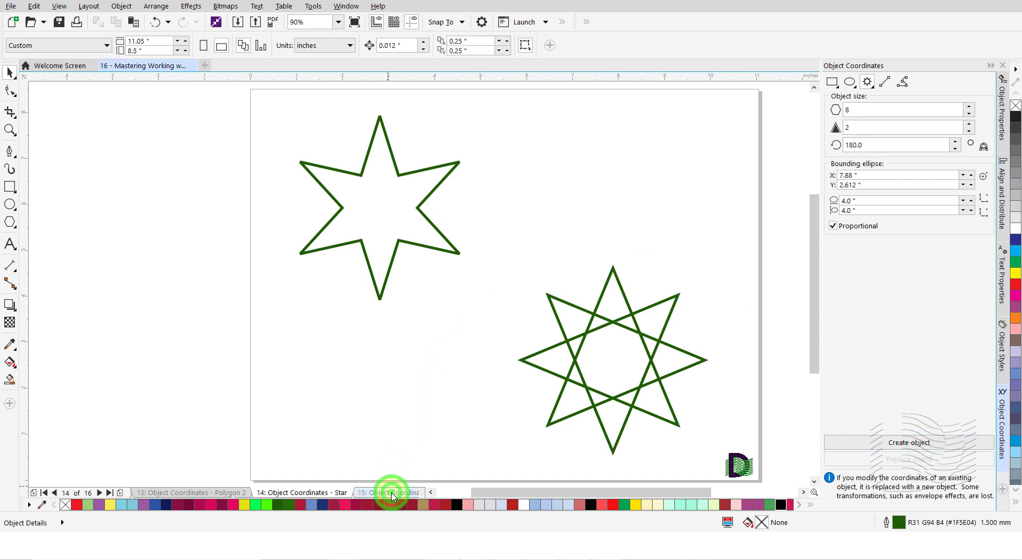
# Step: Go to page 15, Object Coordinates - St. Line, and start a 2-point line at X 3 and Y 6 inches
pyautogui.click(392, 493)
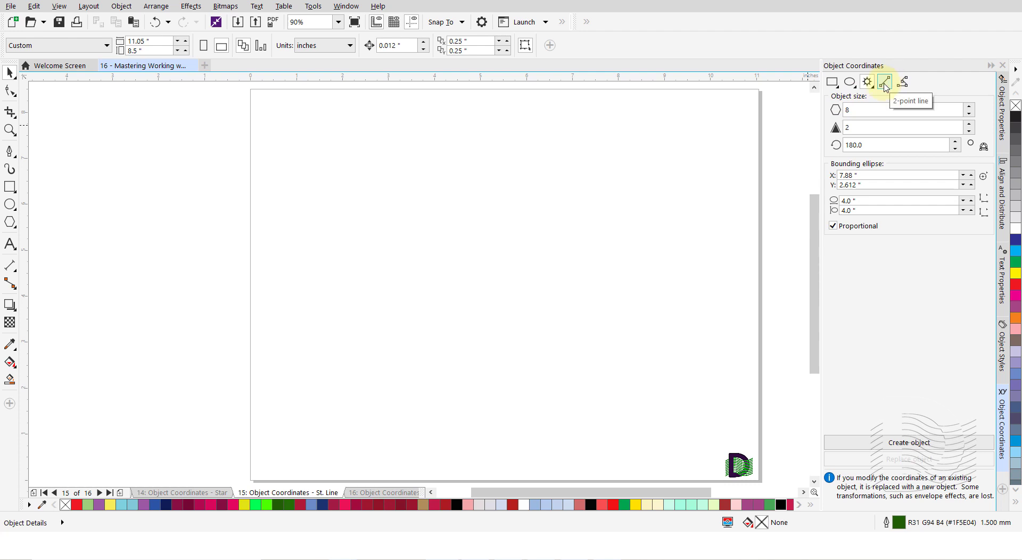
pyautogui.click(884, 83)
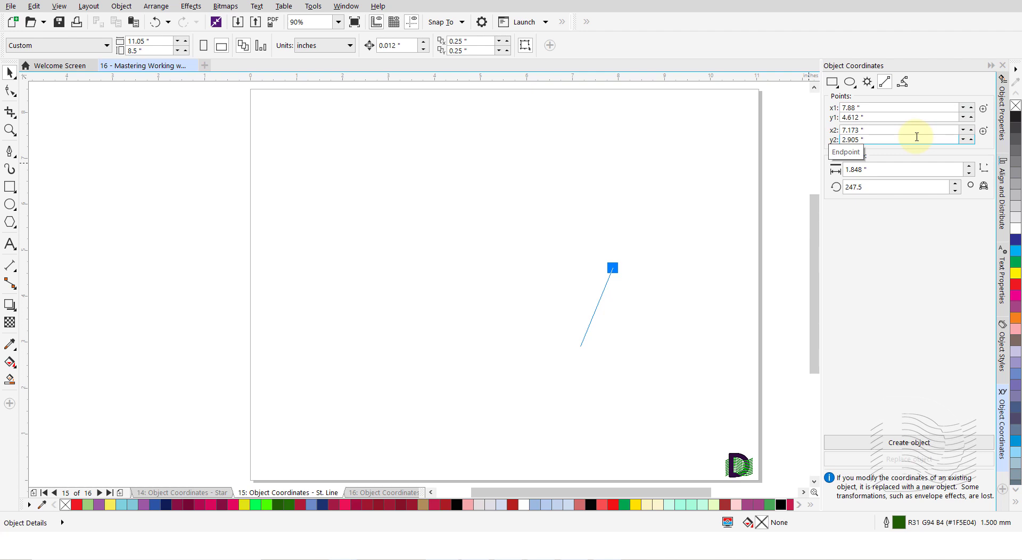
pyautogui.click(863, 107)
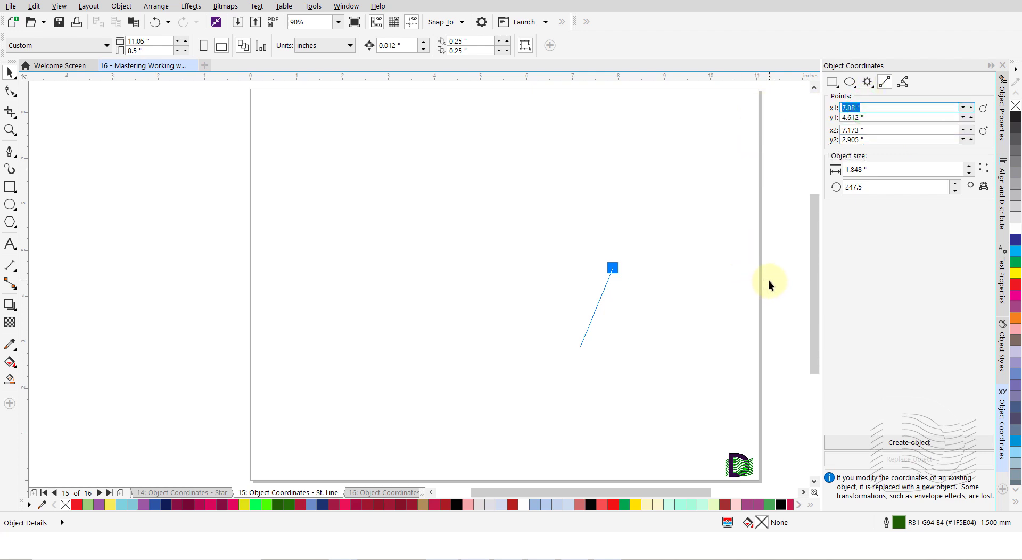
pyautogui.write('3')
pyautogui.press('Tab')
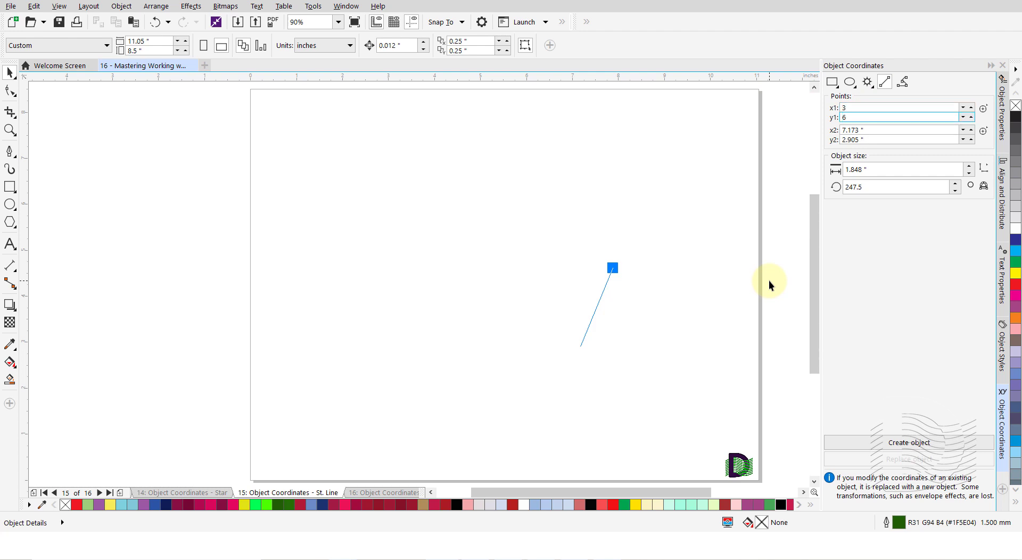
pyautogui.press('Return')
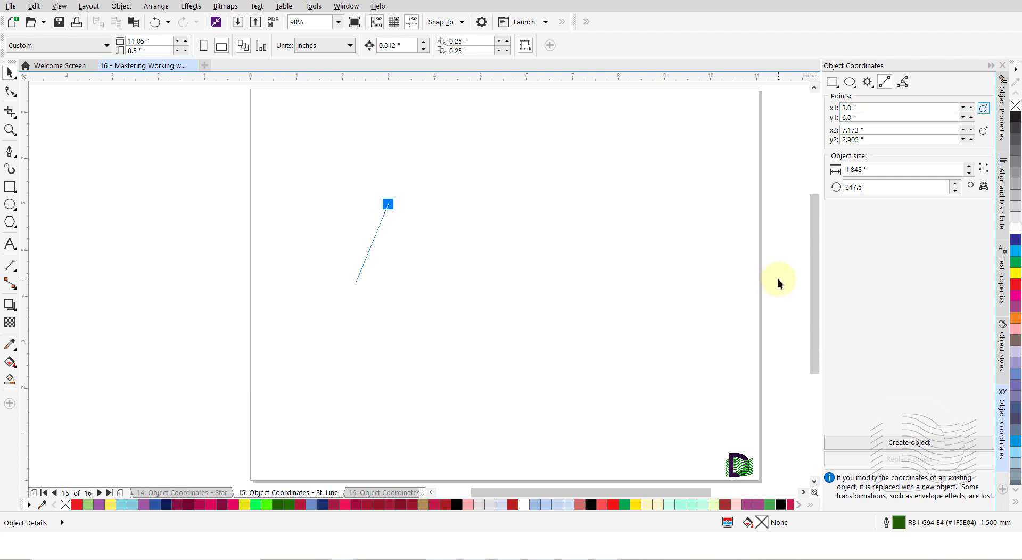
# Step: Set the line's endpoint to X 6 and Y 6 inches and create the line
pyautogui.press('Tab')
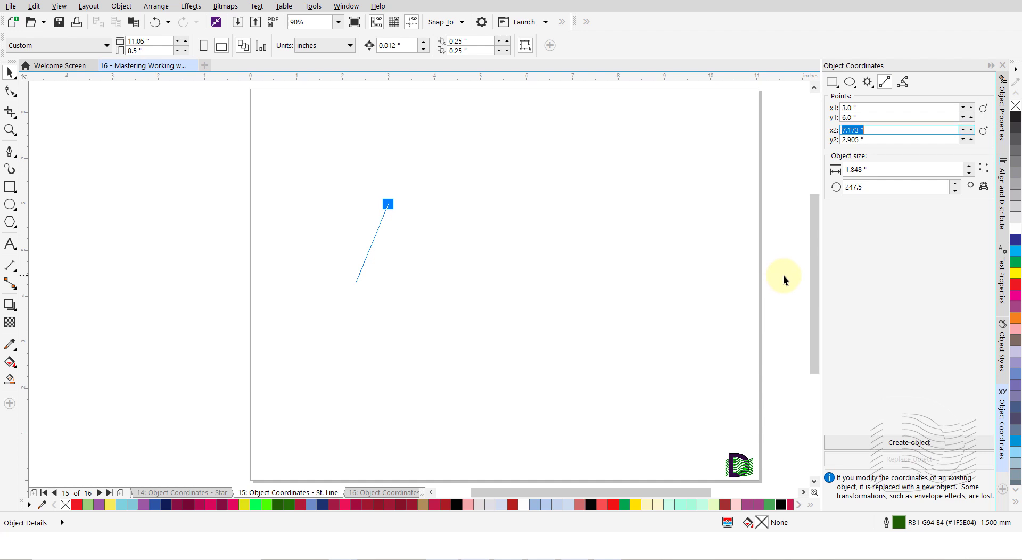
pyautogui.write('6')
pyautogui.press('Tab')
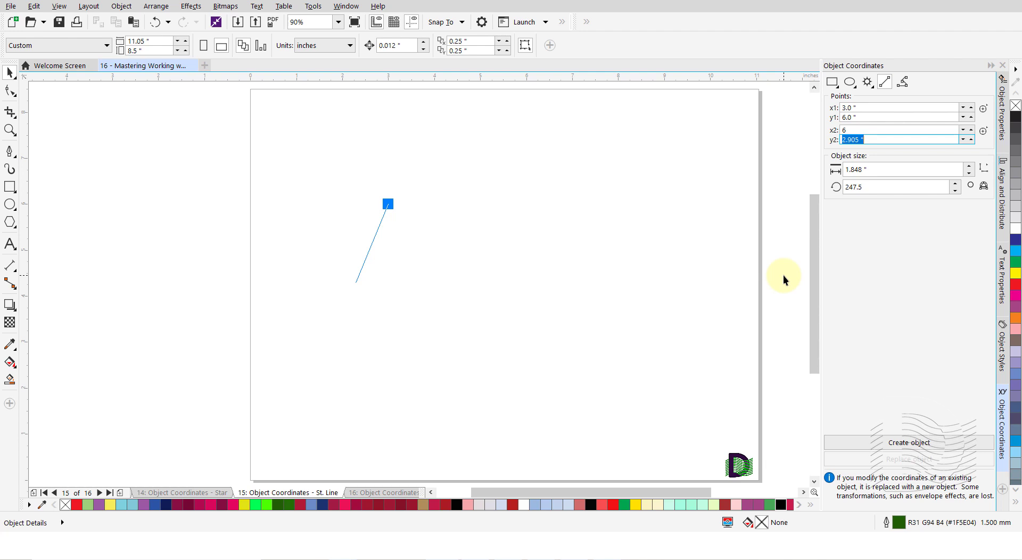
pyautogui.write('3')
pyautogui.press('Return')
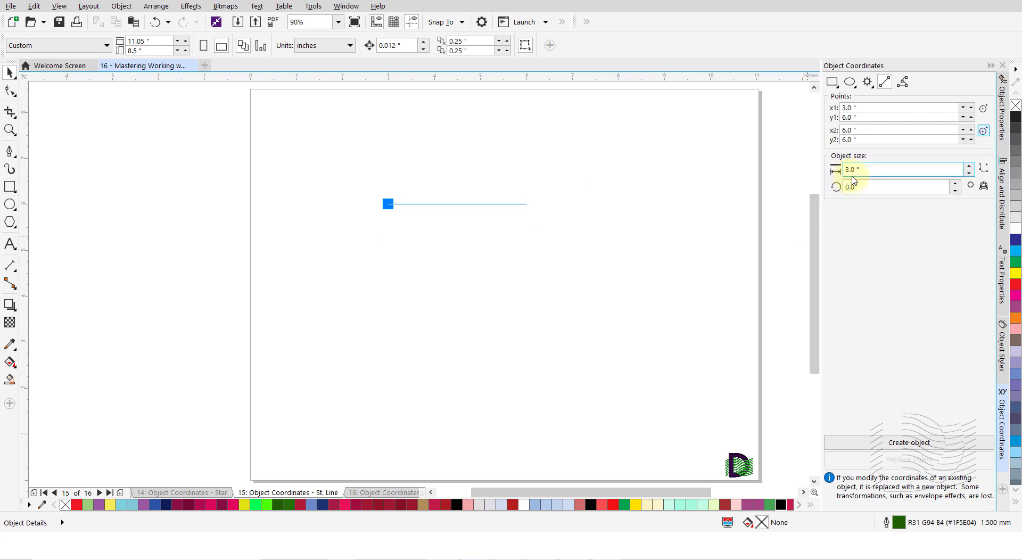
pyautogui.click(908, 444)
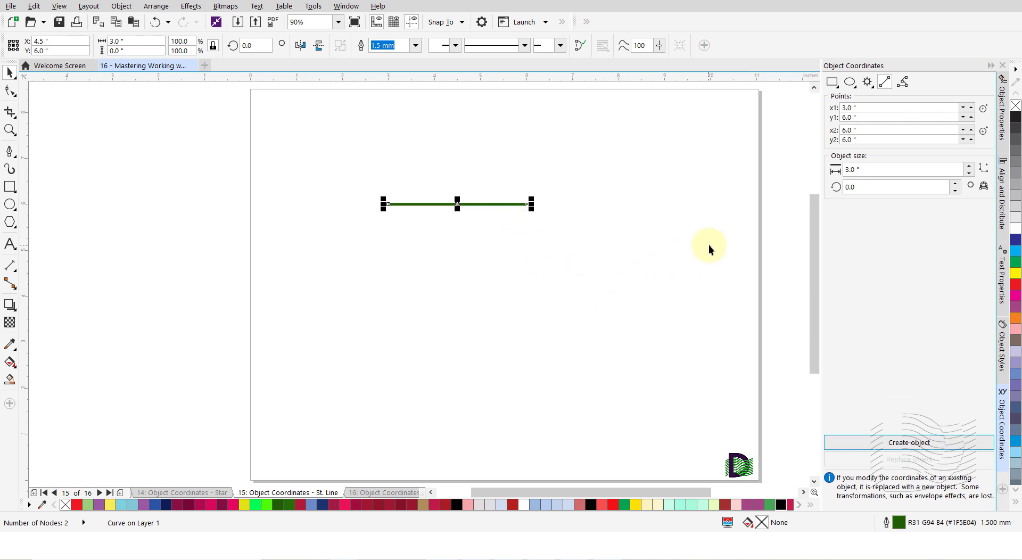
# Step: Move the line's start point interactively to about X 3.6 and Y 6.6 inches, replace the original line, and deselect it
pyautogui.click(984, 110)
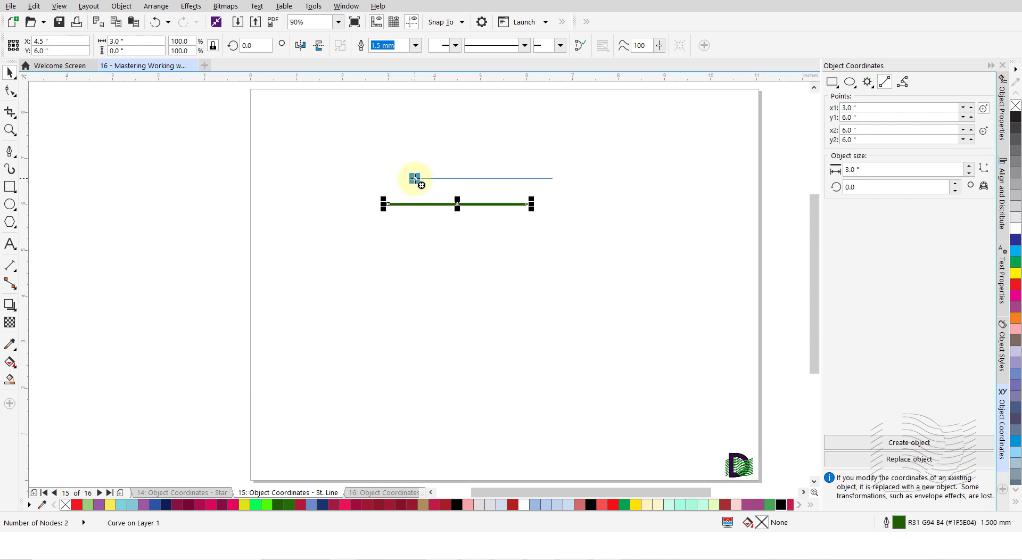
pyautogui.click(415, 178)
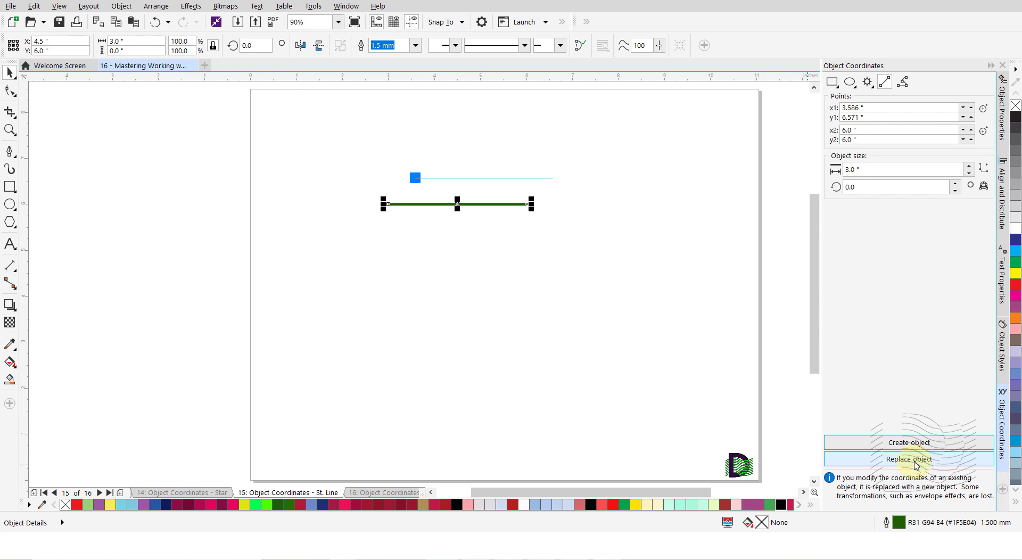
pyautogui.click(915, 463)
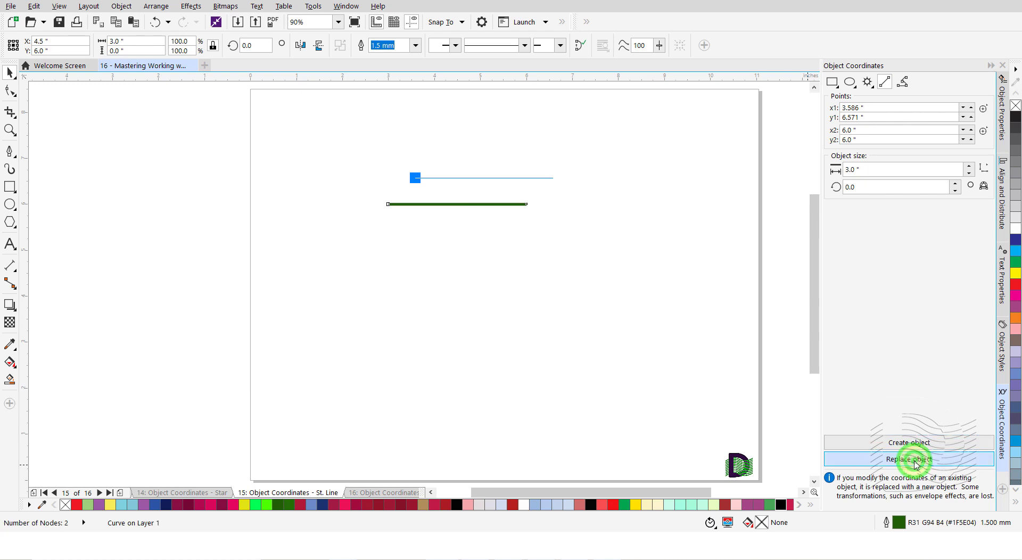
pyautogui.click(520, 269)
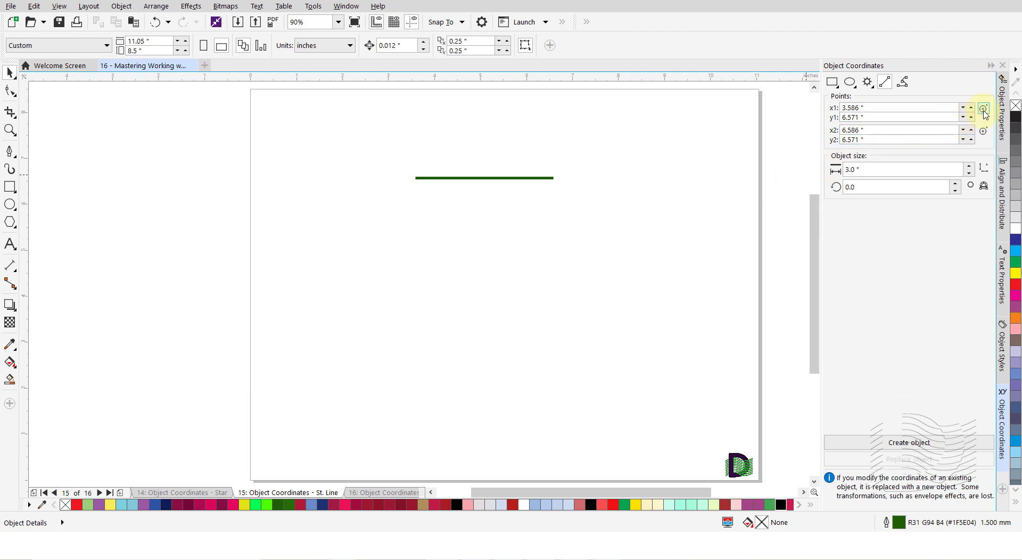
# Step: Place the start point interactively at about X 4.4 and Y 5.5 inches and create a second 3-inch line
pyautogui.click(983, 114)
pyautogui.click(452, 228)
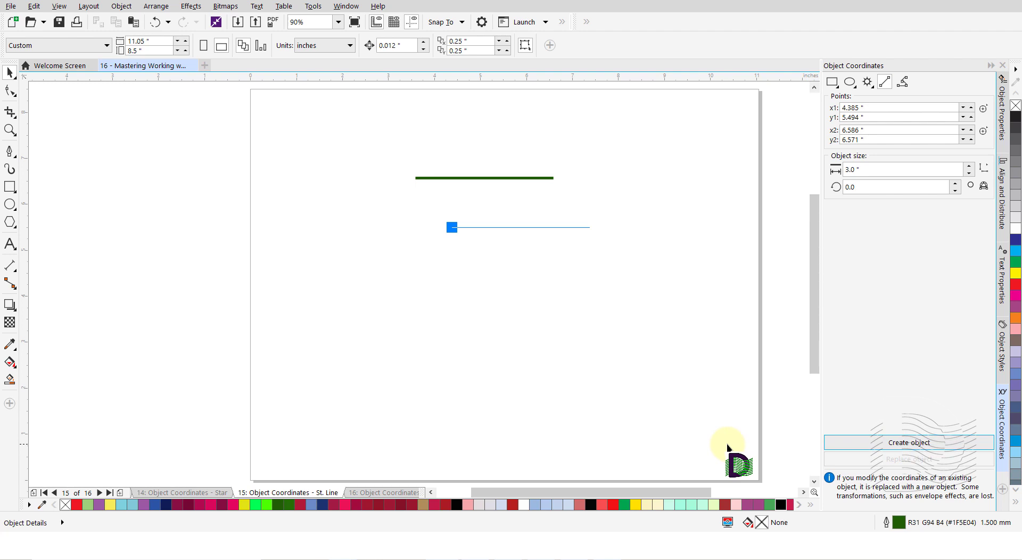
pyautogui.click(885, 444)
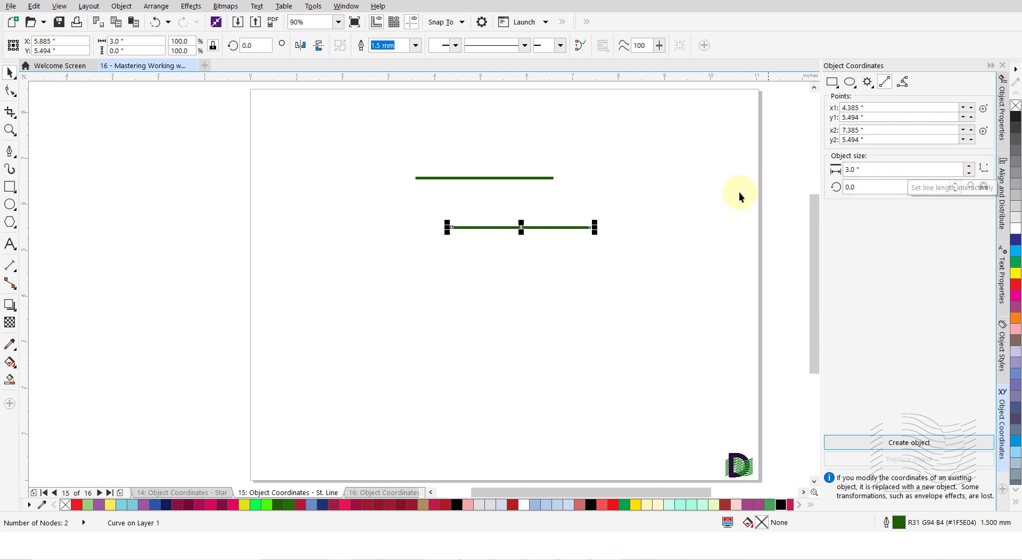
# Step: Set the second line's length interactively to about 3.9 inches, replace the original line, and deselect it
pyautogui.click(985, 173)
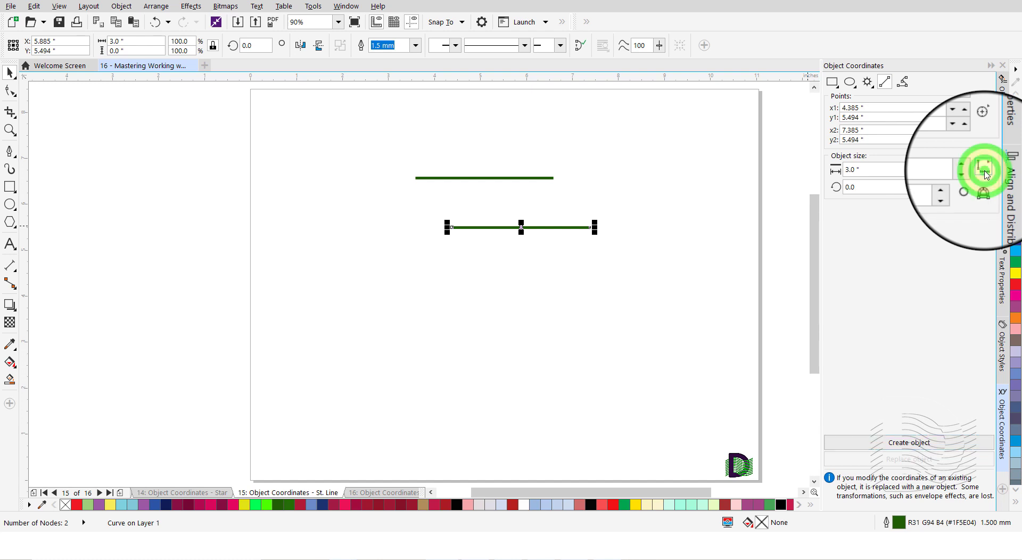
pyautogui.click(452, 226)
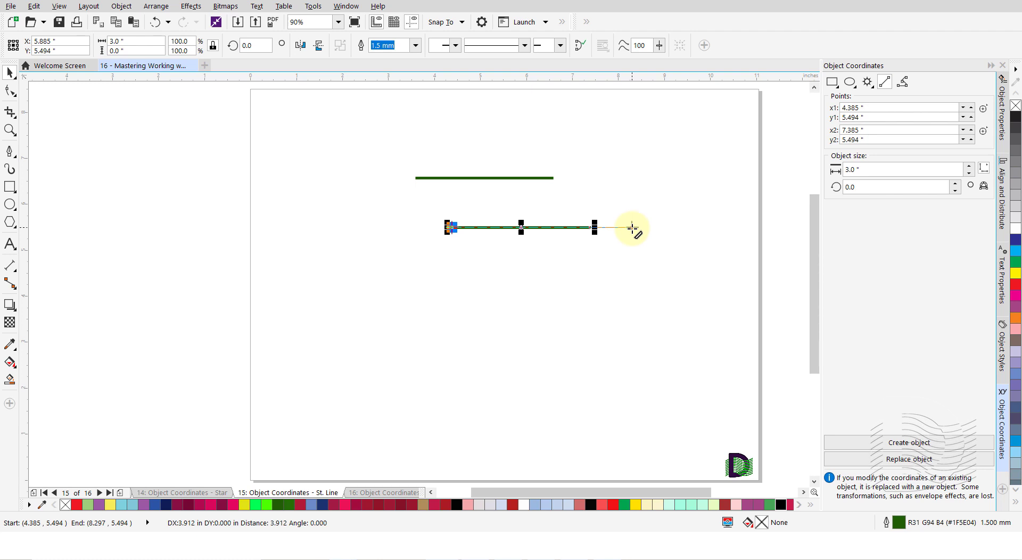
pyautogui.click(632, 228)
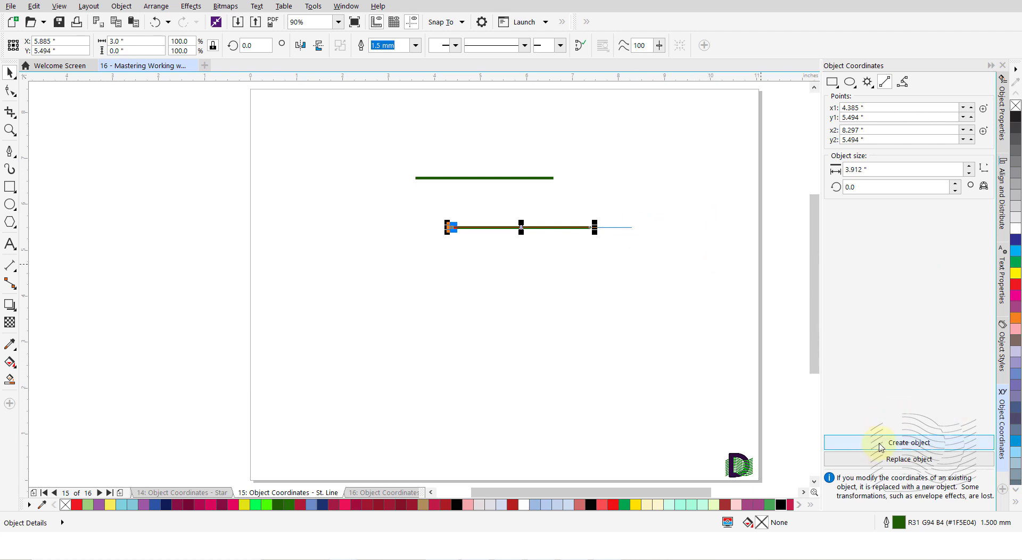
pyautogui.click(914, 459)
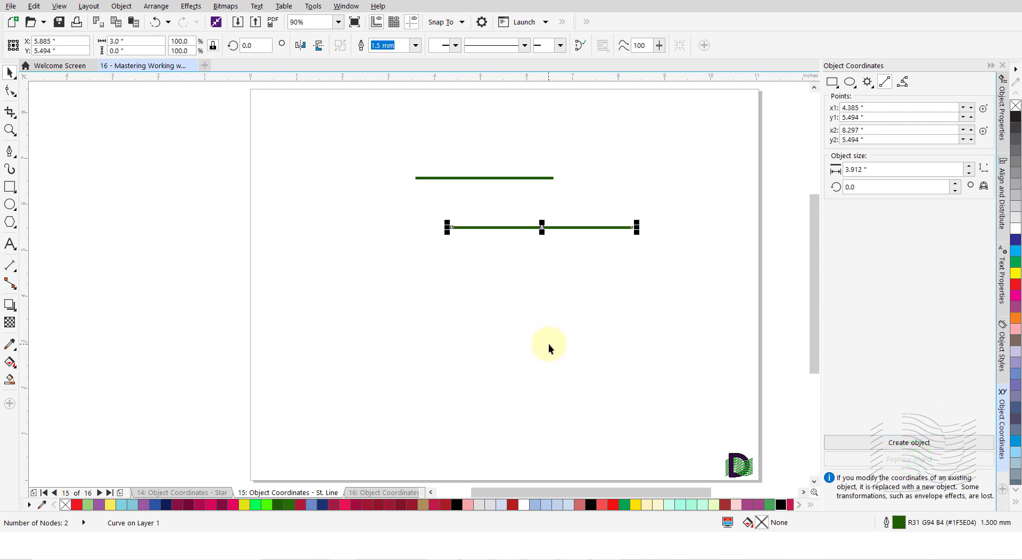
pyautogui.click(575, 320)
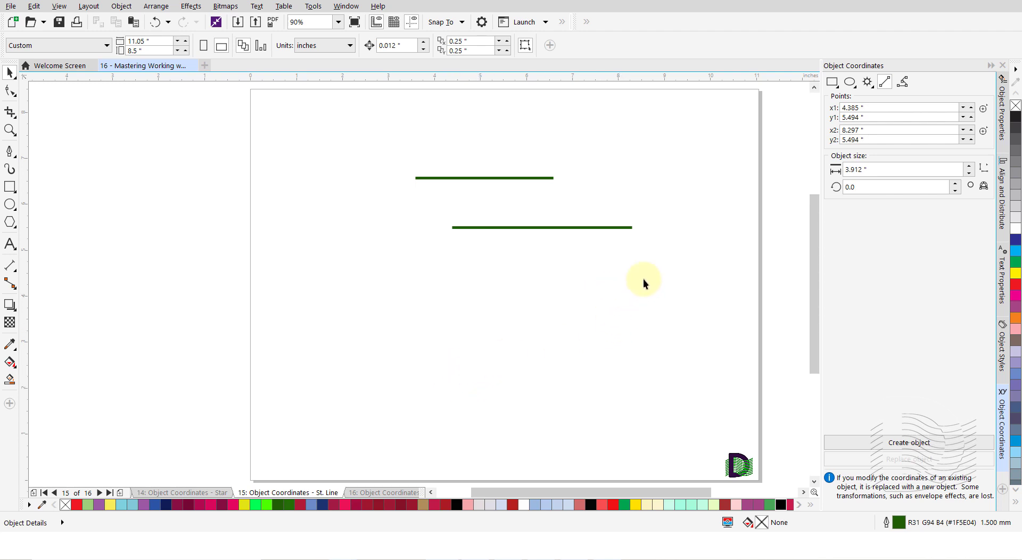
# Step: Set the angle of rotation for a new line to 30 degrees
pyautogui.click(858, 191)
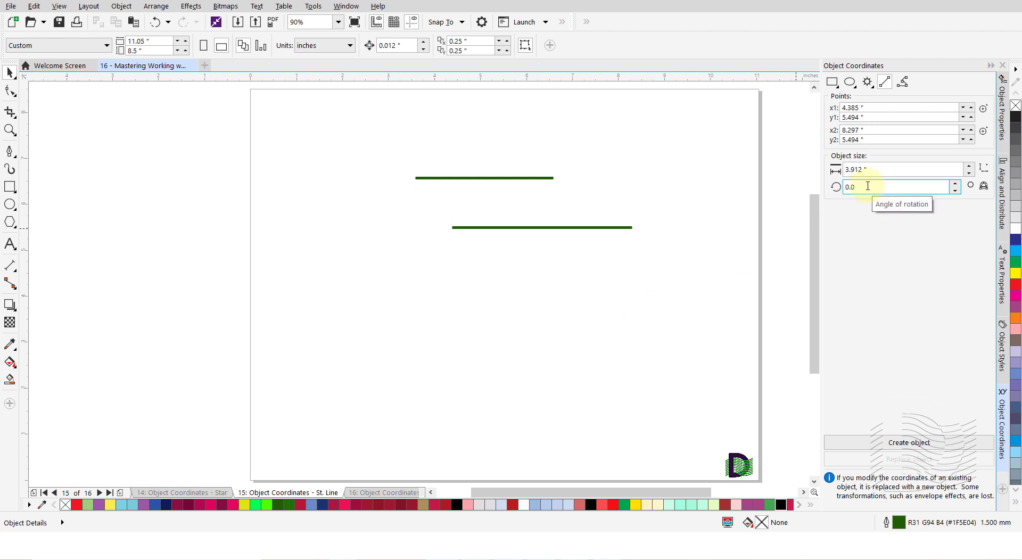
pyautogui.doubleClick(867, 187)
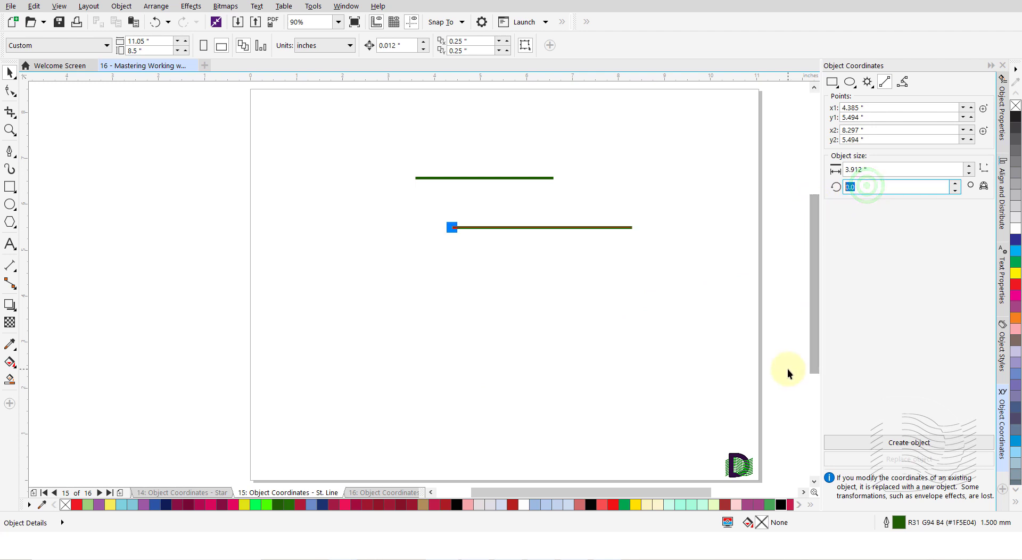
pyautogui.write('30')
pyautogui.press('Return')
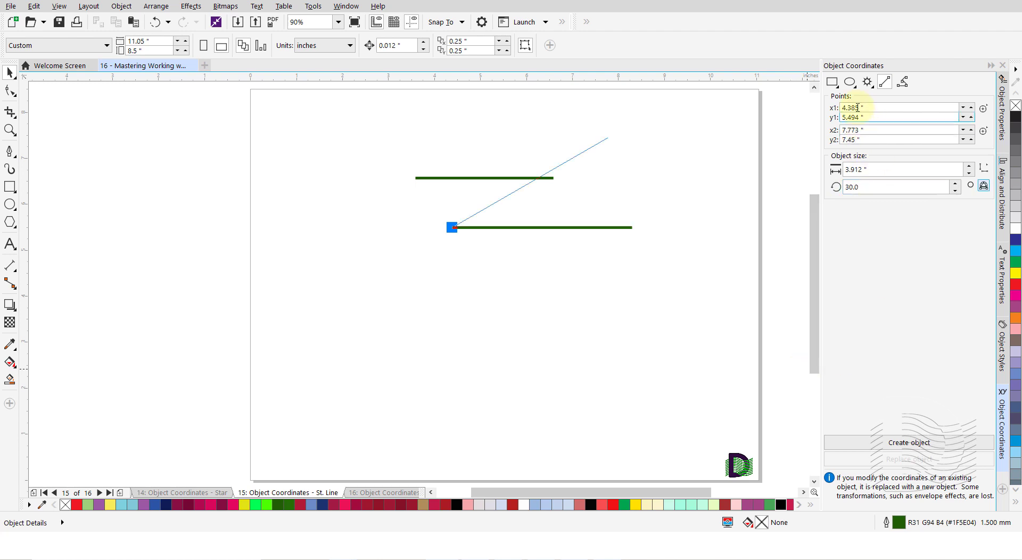
# Step: Set the line's start point Y to 1 inch, create the angled line, and deselect it
pyautogui.click(867, 117)
pyautogui.write('1')
pyautogui.press('Return')
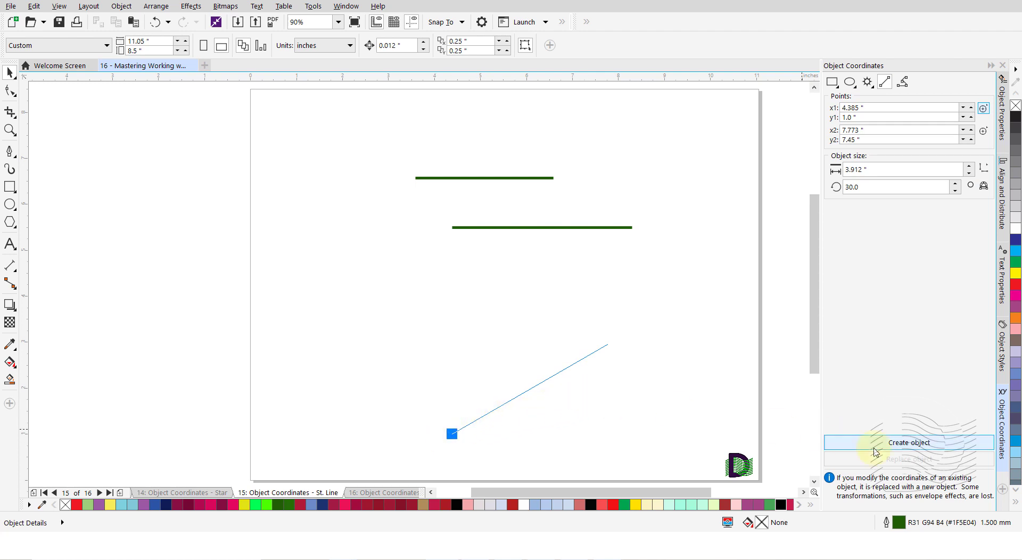
pyautogui.click(907, 443)
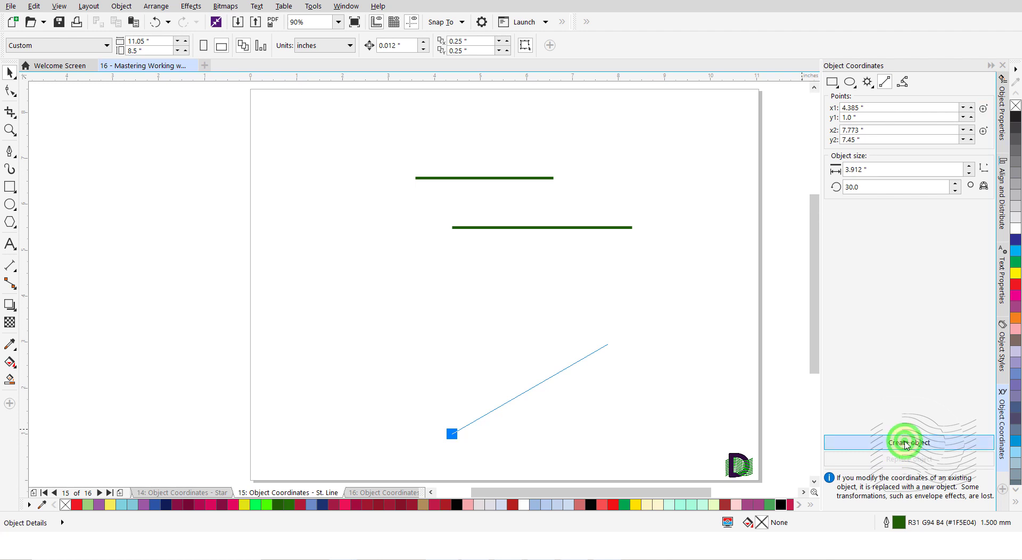
pyautogui.click(702, 397)
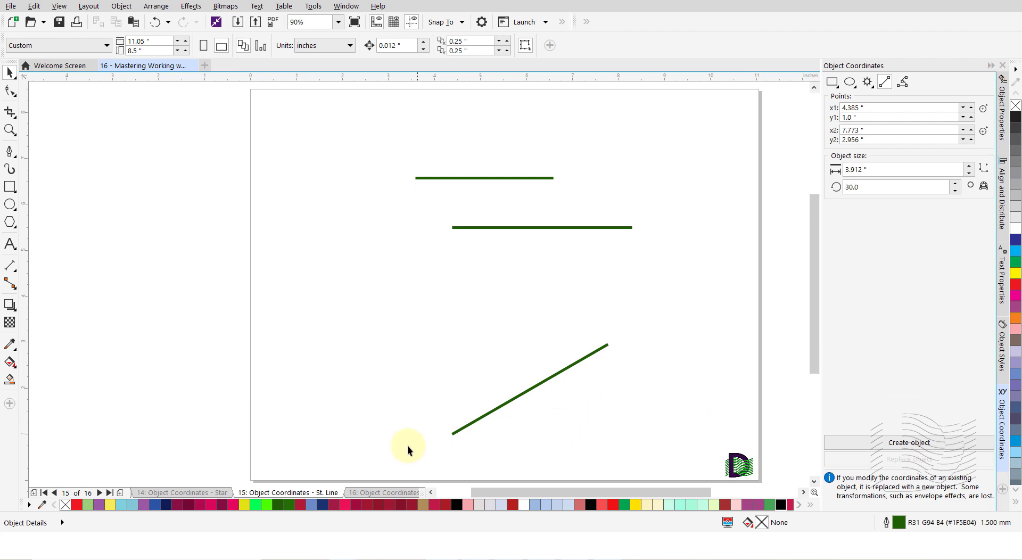
# Step: On page 16, Object Coordinates - Multi Point, start a multi-point curve with its first point at X 1 and Y 3 inches
pyautogui.click(374, 492)
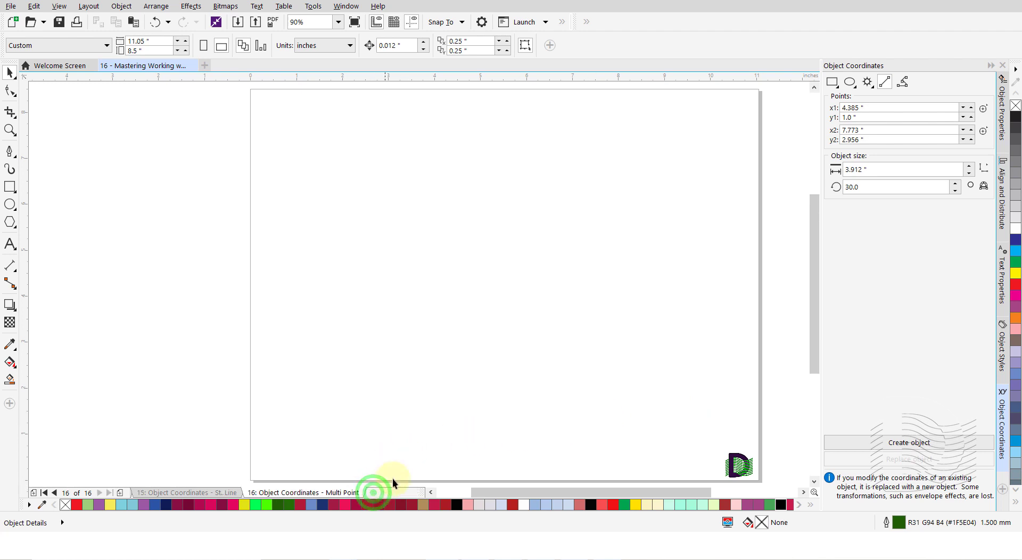
pyautogui.click(902, 84)
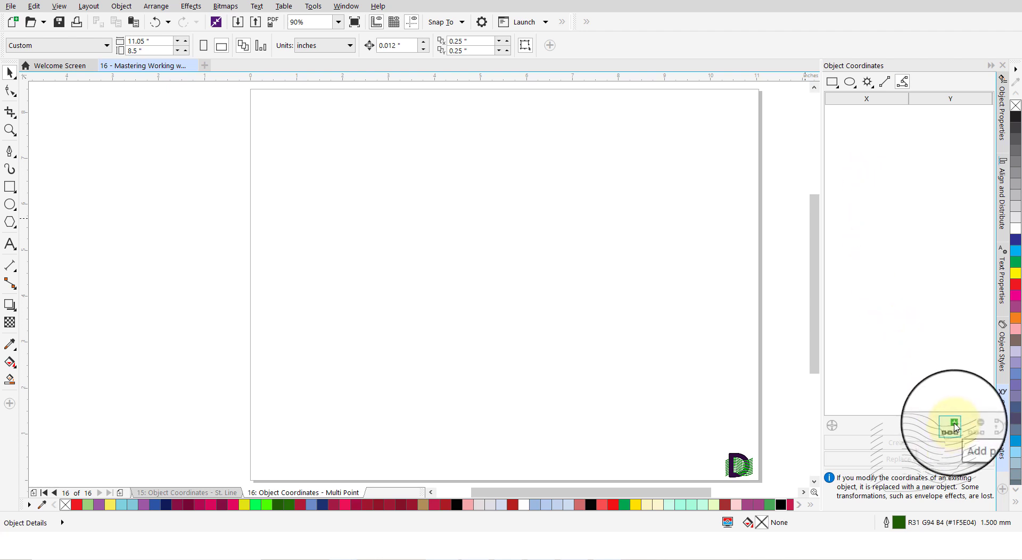
pyautogui.click(954, 426)
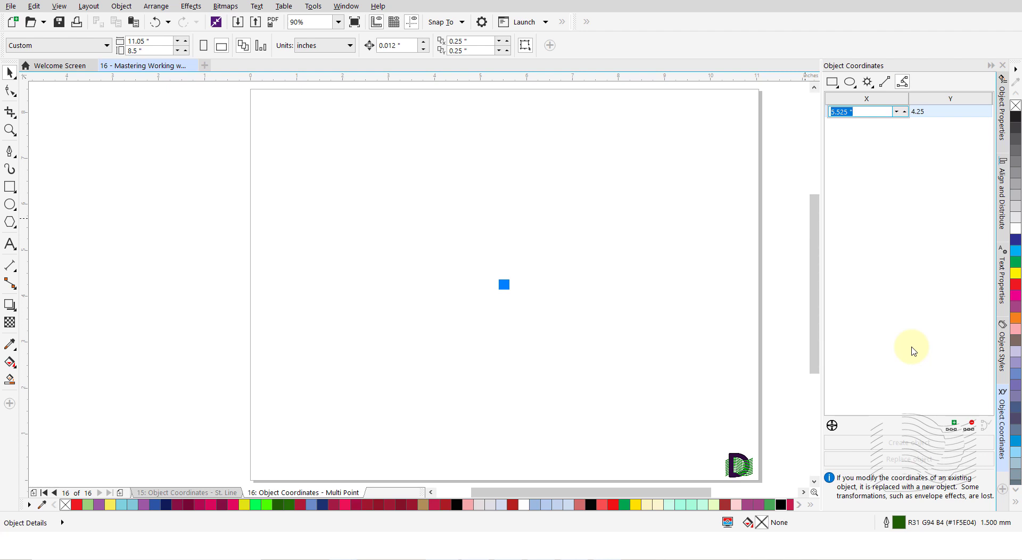
pyautogui.write('1.0')
pyautogui.press('Tab')
pyautogui.write('3')
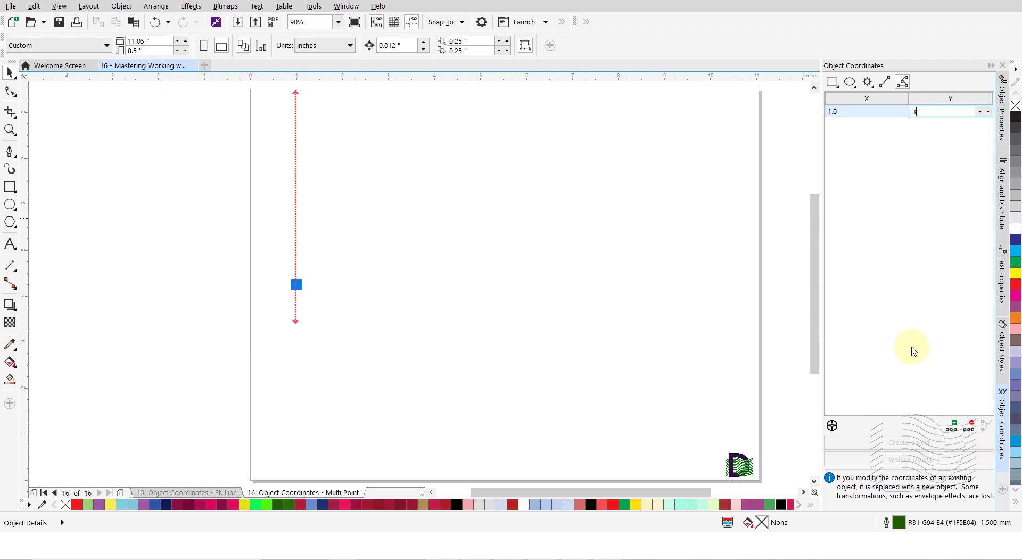
pyautogui.press('Return')
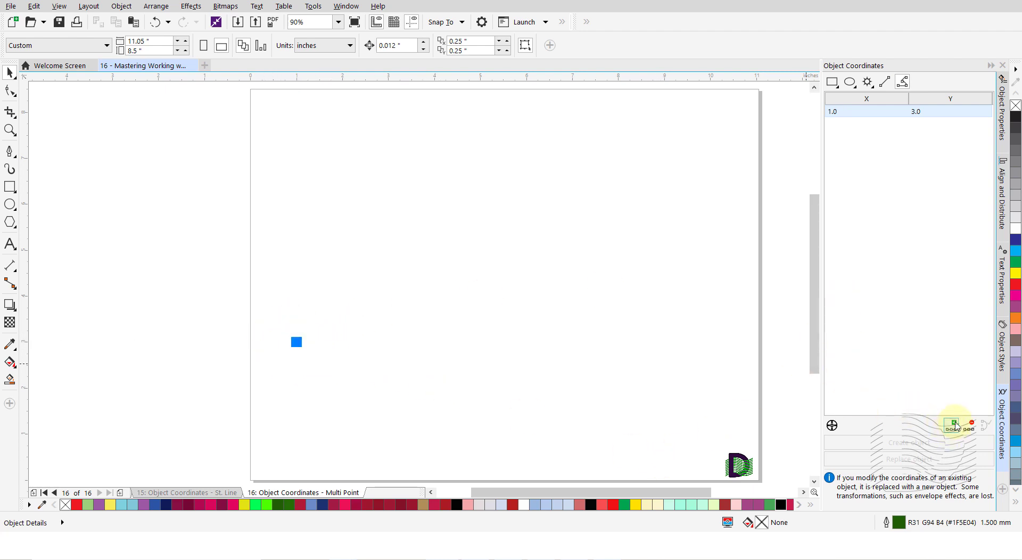
# Step: Add the curve's second point at X 2 and Y 5 inches
pyautogui.click(953, 428)
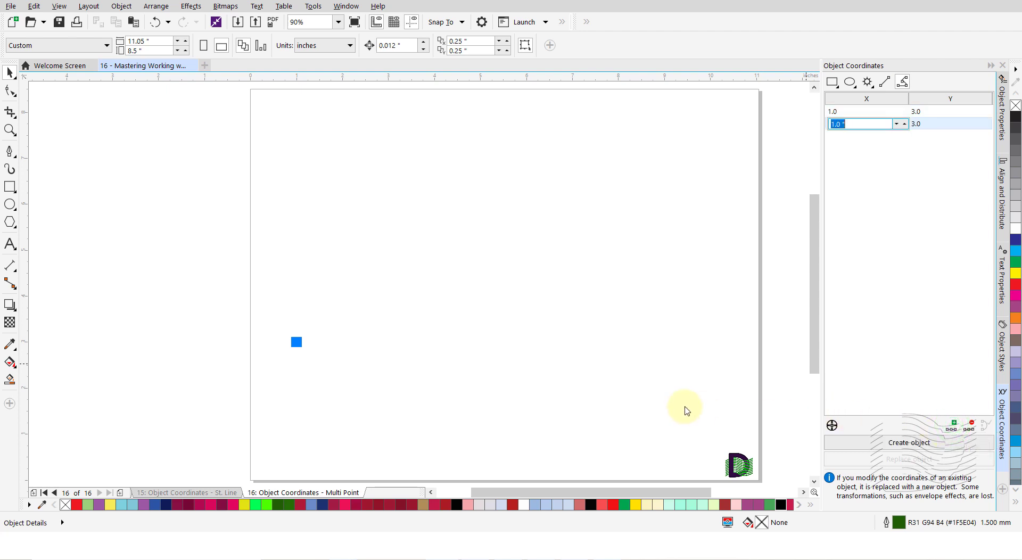
pyautogui.write('2')
pyautogui.press('Tab')
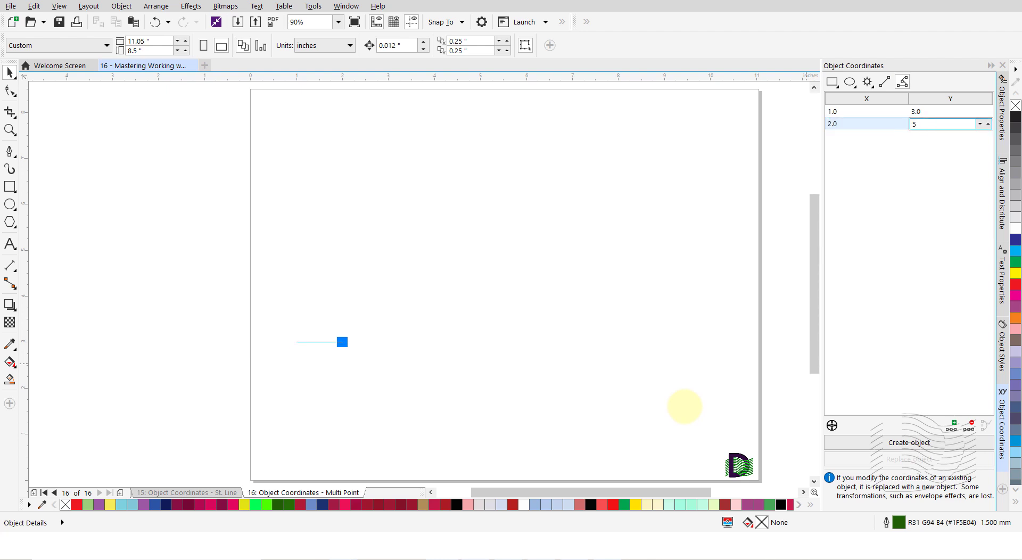
pyautogui.press('Return')
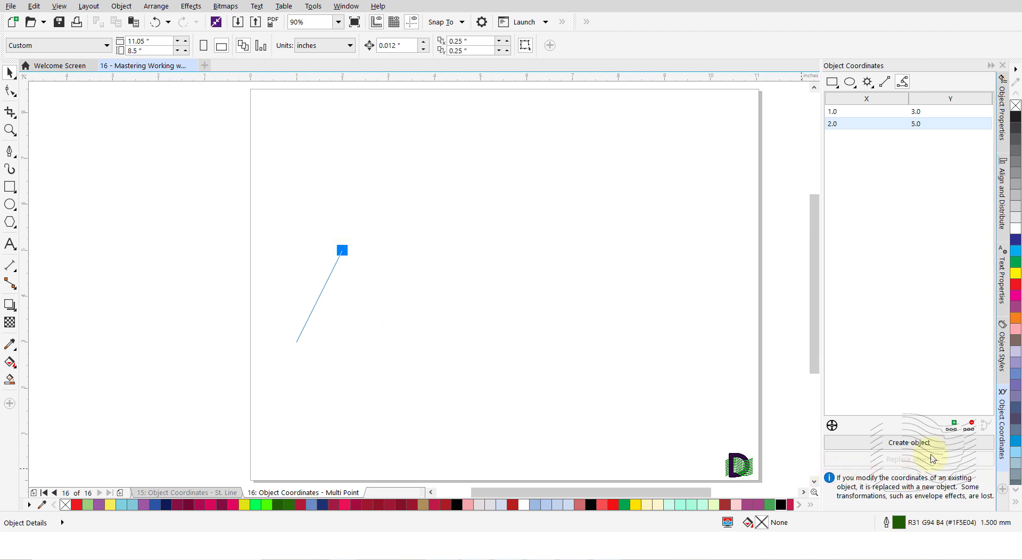
# Step: Add the curve's third point at X 3.5 and Y 1.5 inches
pyautogui.click(953, 426)
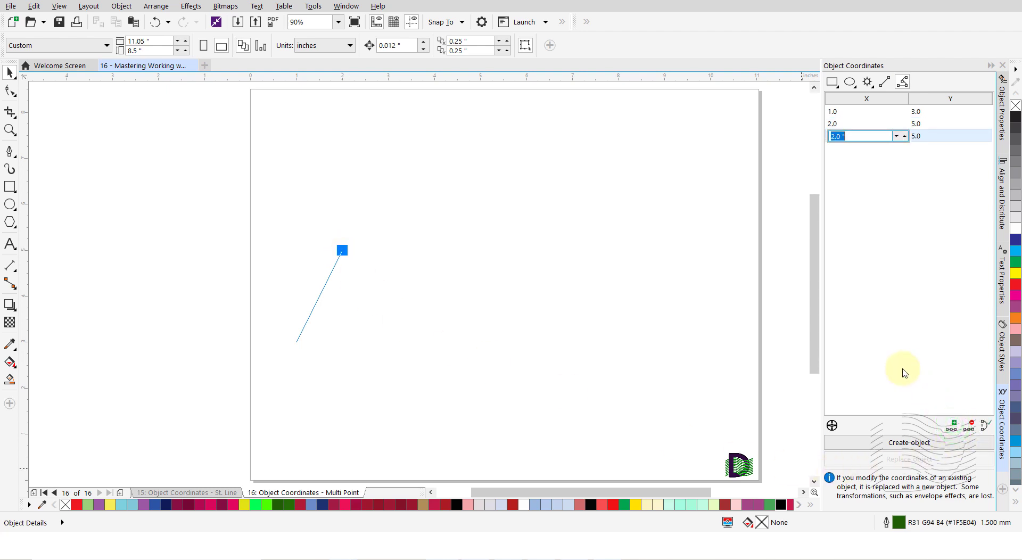
pyautogui.write('3.5')
pyautogui.press('Tab')
pyautogui.write('1.5')
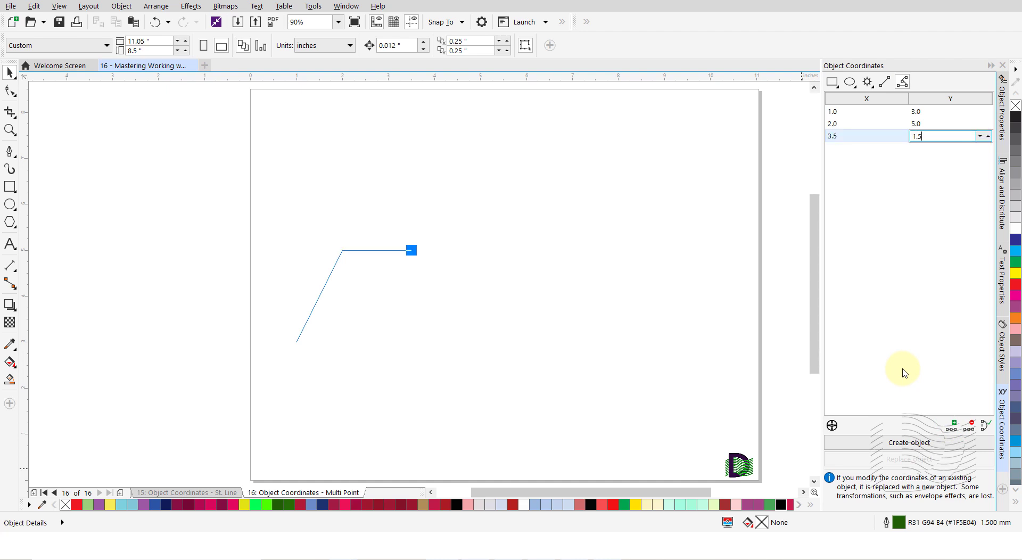
pyautogui.press('Return')
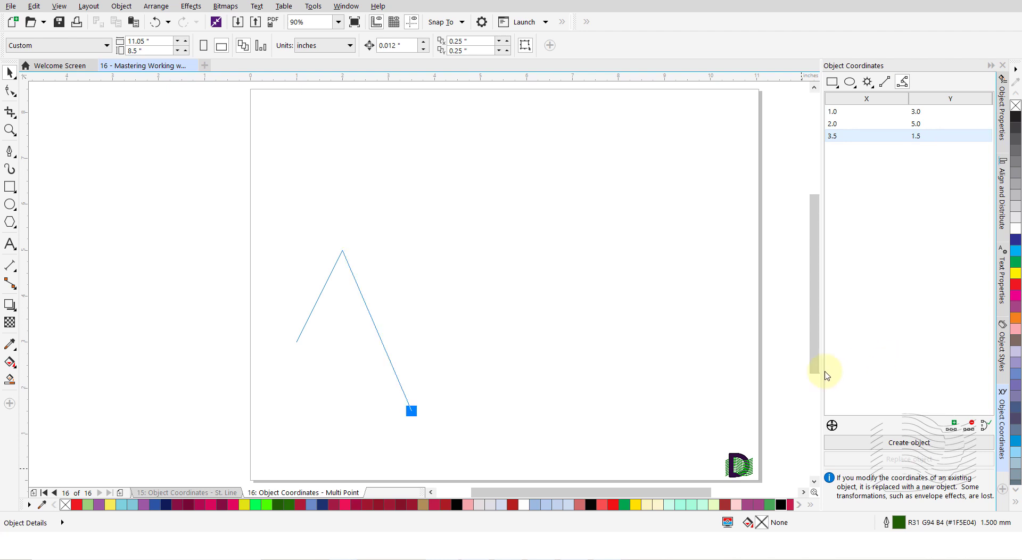
# Step: Add the curve's fourth point at X 4 and Y 6 inches
pyautogui.click(953, 424)
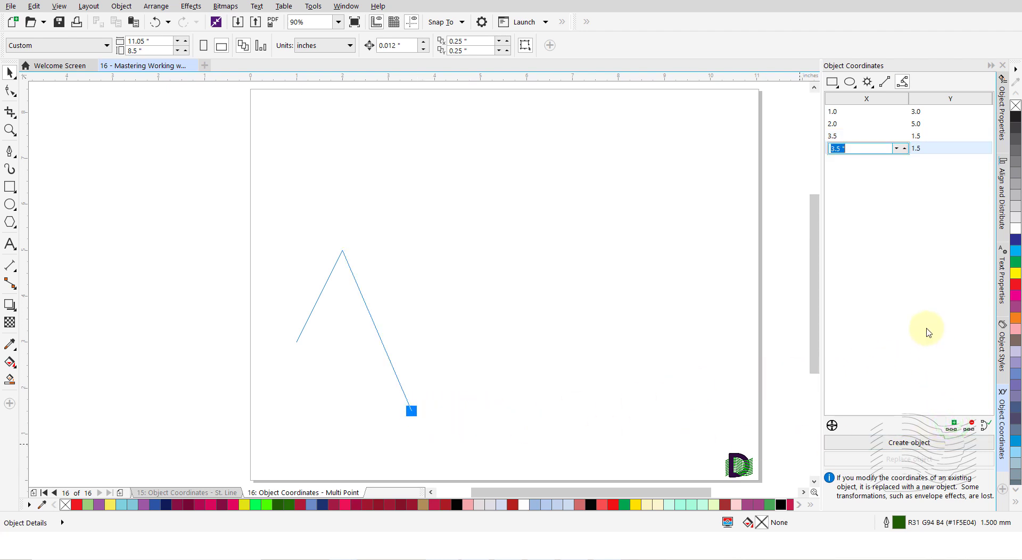
pyautogui.write('4')
pyautogui.press('Tab')
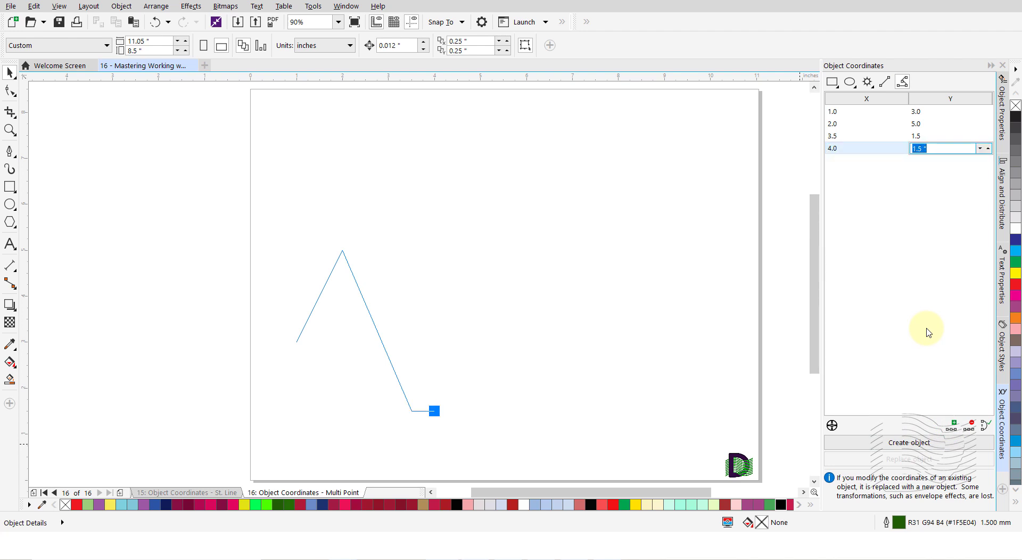
pyautogui.write('6')
pyautogui.press('Return')
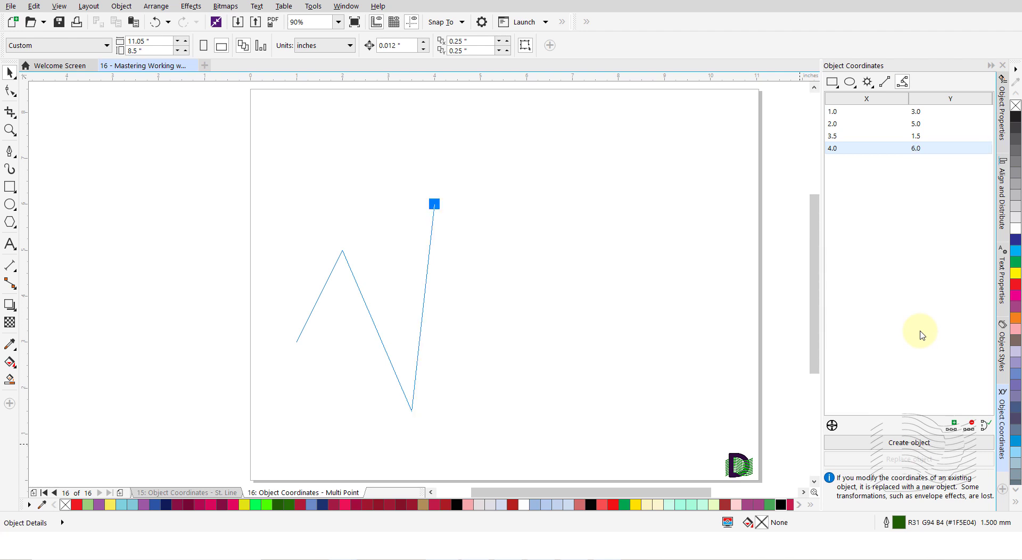
# Step: Add the curve's fifth point at X 4.5 and Y 2.5 inches
pyautogui.click(952, 426)
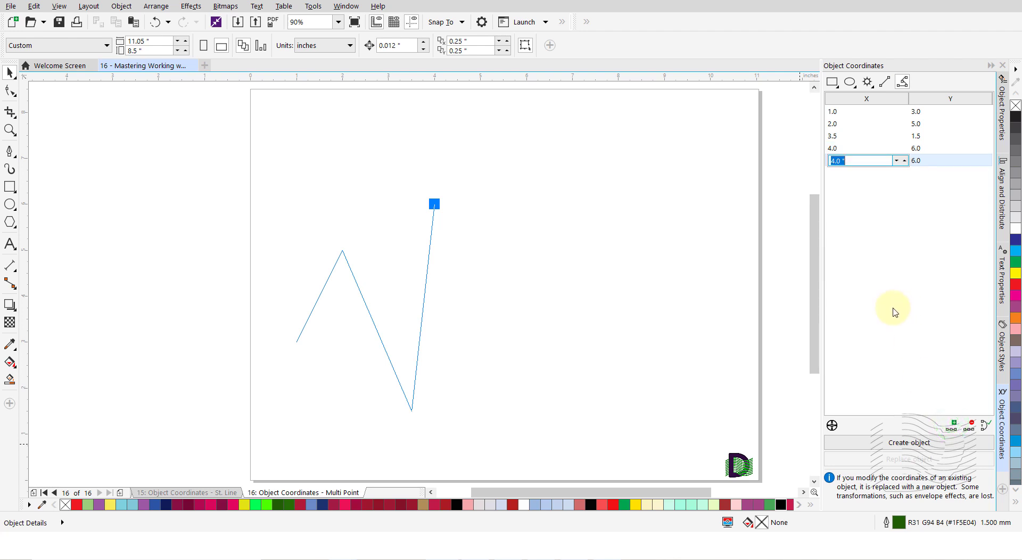
pyautogui.write('4.5')
pyautogui.press('Tab')
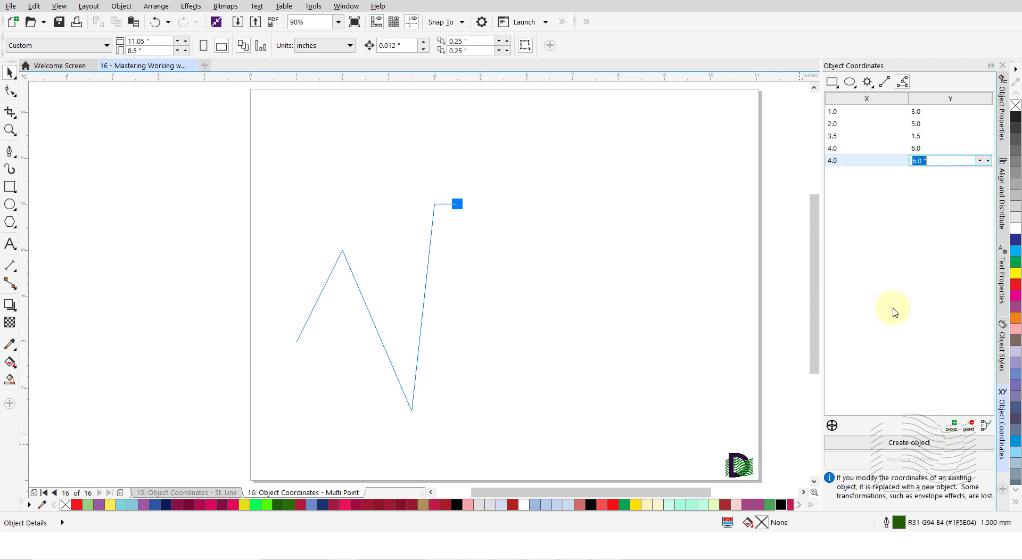
pyautogui.write('2.5')
pyautogui.press('Return')
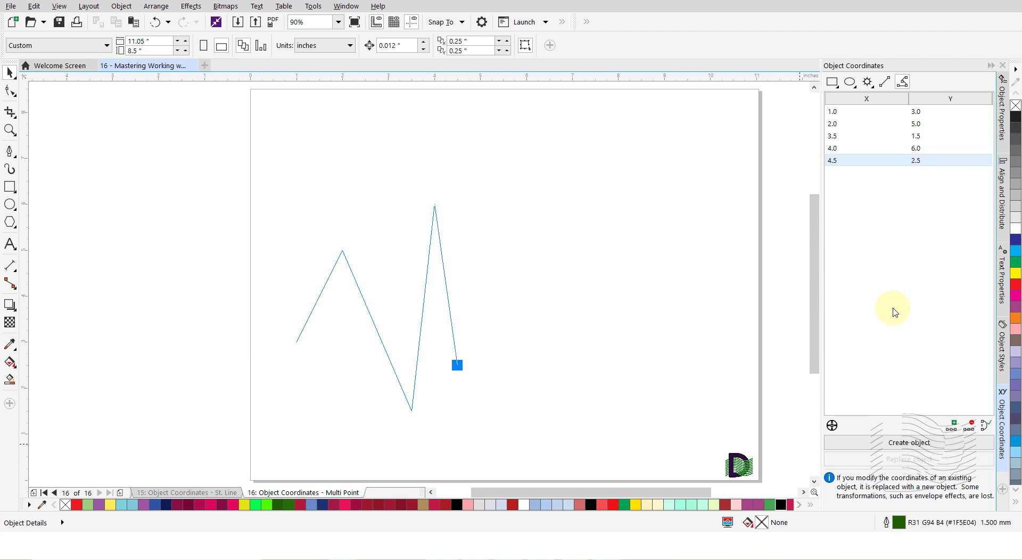
# Step: Add the curve's sixth point at X 6 and Y 6 inches
pyautogui.click(954, 426)
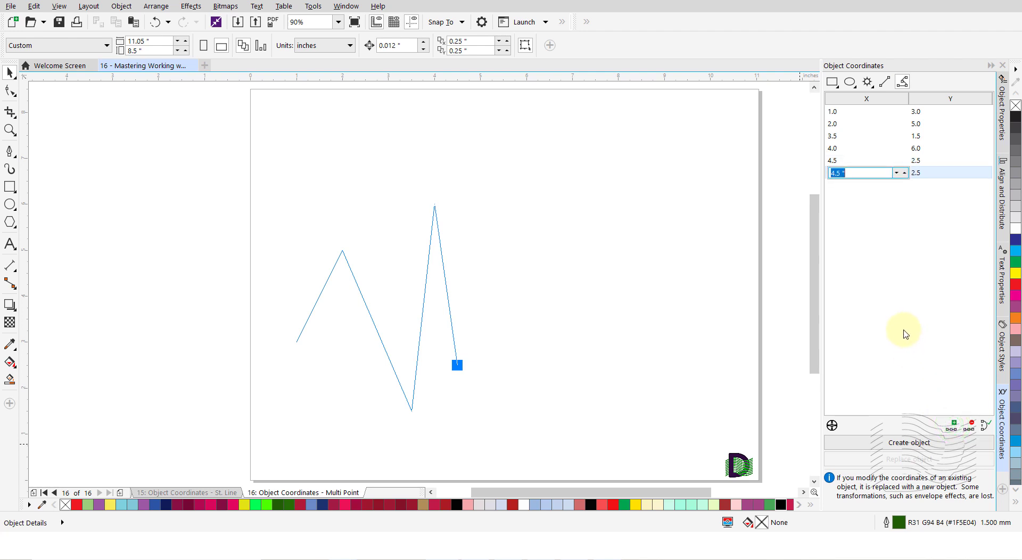
pyautogui.write('6')
pyautogui.press('Tab')
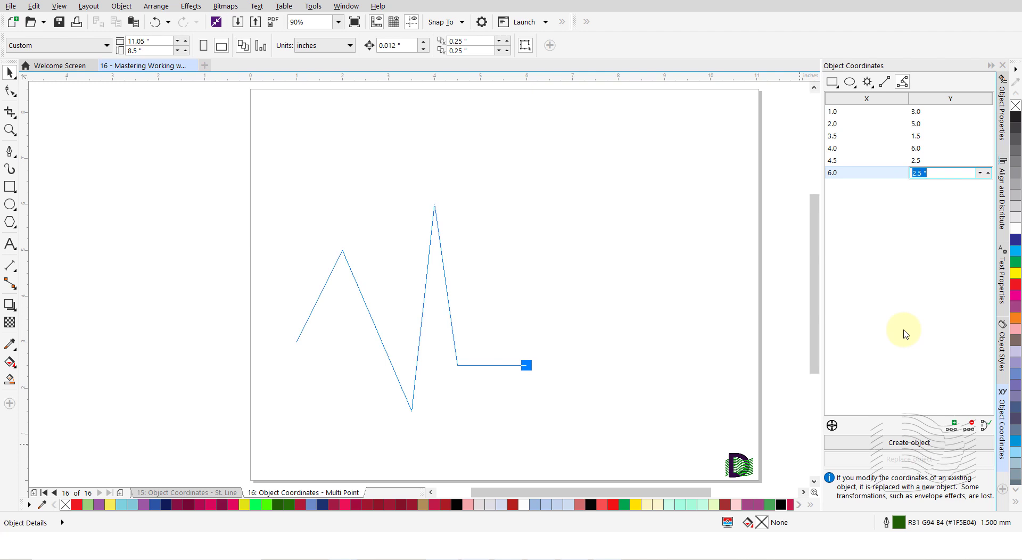
pyautogui.write('6')
pyautogui.press('Return')
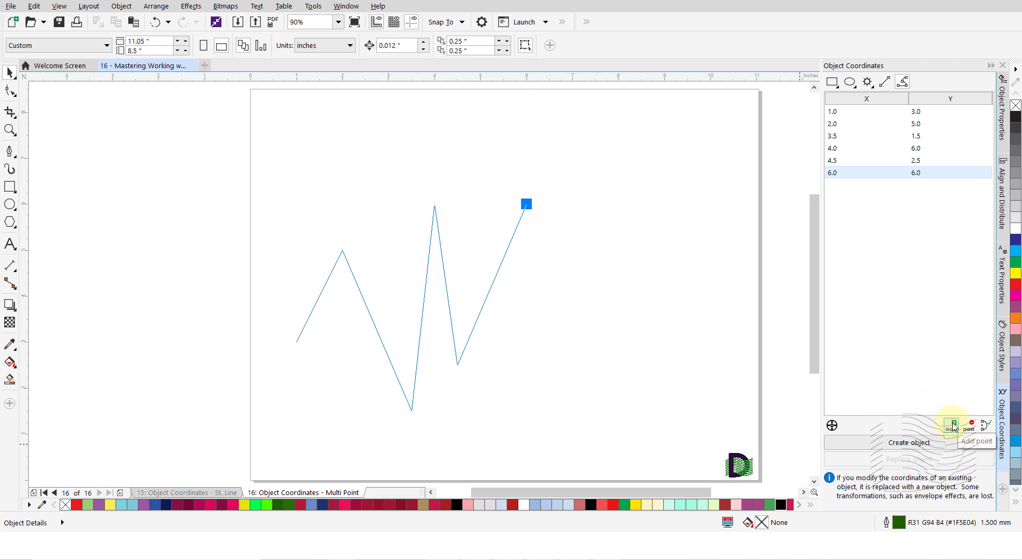
# Step: Add the seventh point at X 7 and Y 3 inches, create the multi-point curve, and deselect it
pyautogui.click(953, 426)
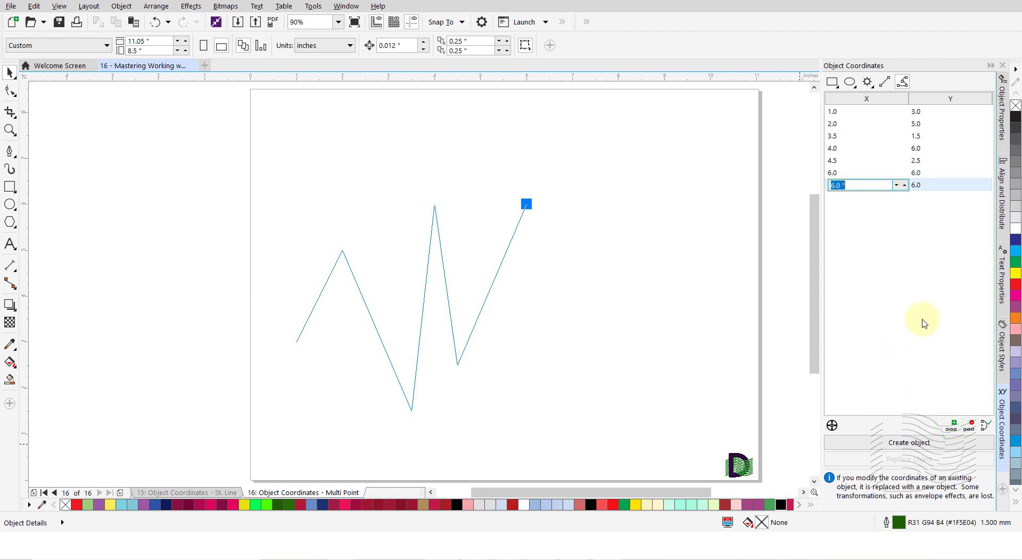
pyautogui.write('7')
pyautogui.press('Tab')
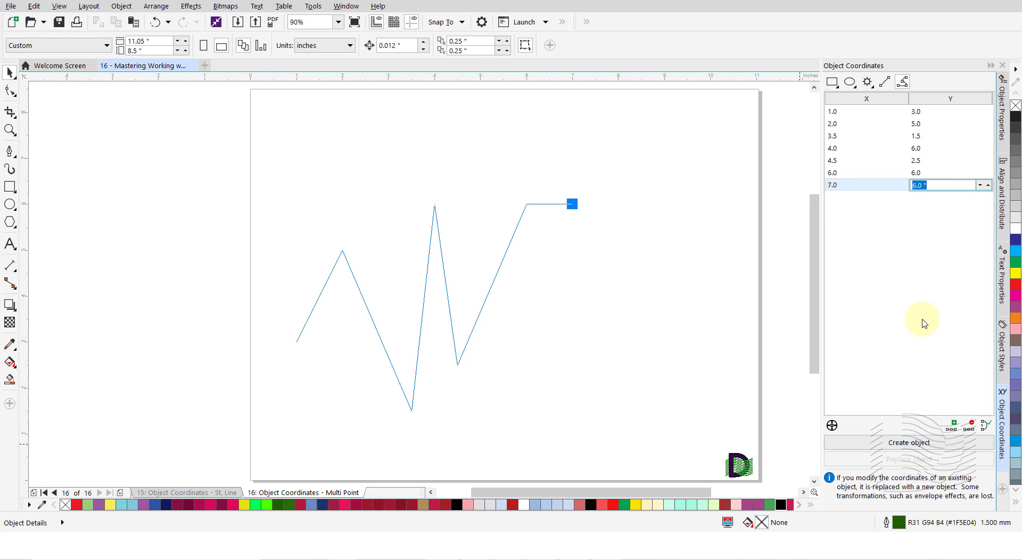
pyautogui.write('3')
pyautogui.press('Return')
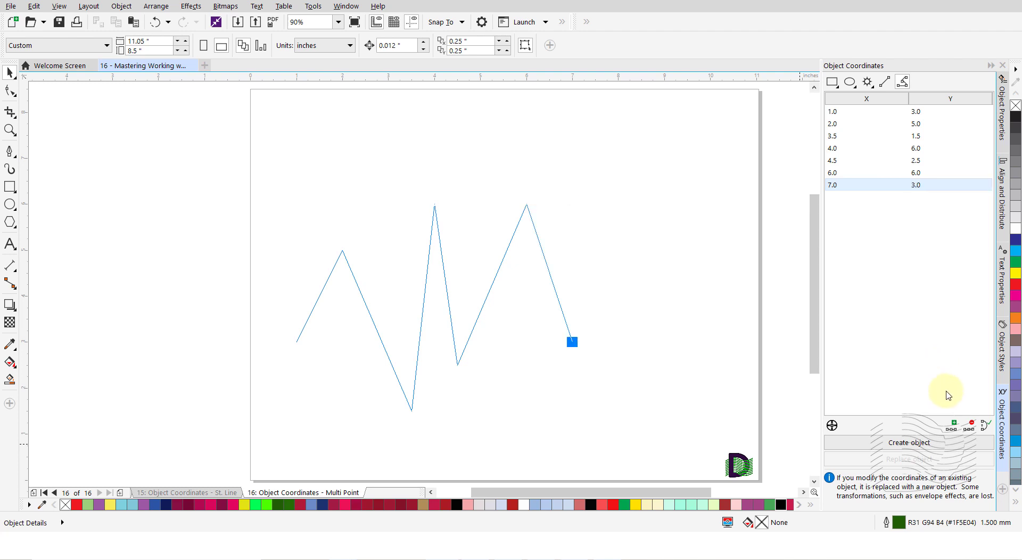
pyautogui.click(911, 442)
pyautogui.click(643, 368)
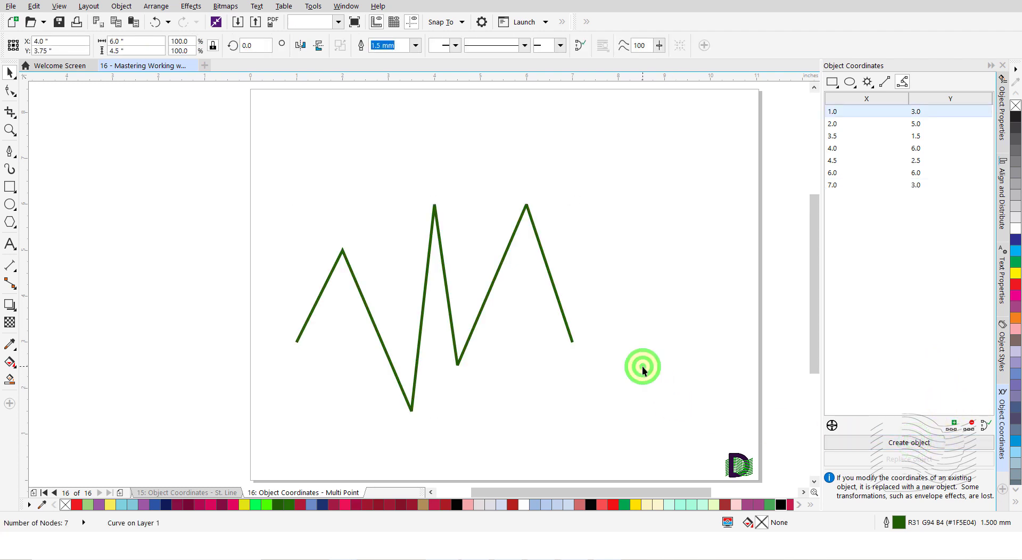
# Step: Move the multi-point curve's third point to X 3 and Y 1 inches and replace the original curve
pyautogui.click(456, 362)
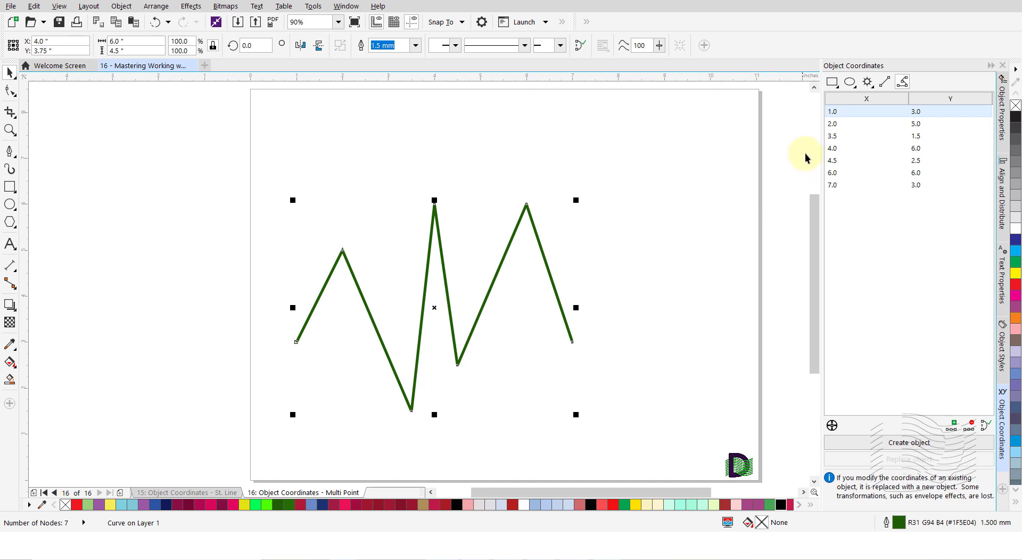
pyautogui.click(836, 136)
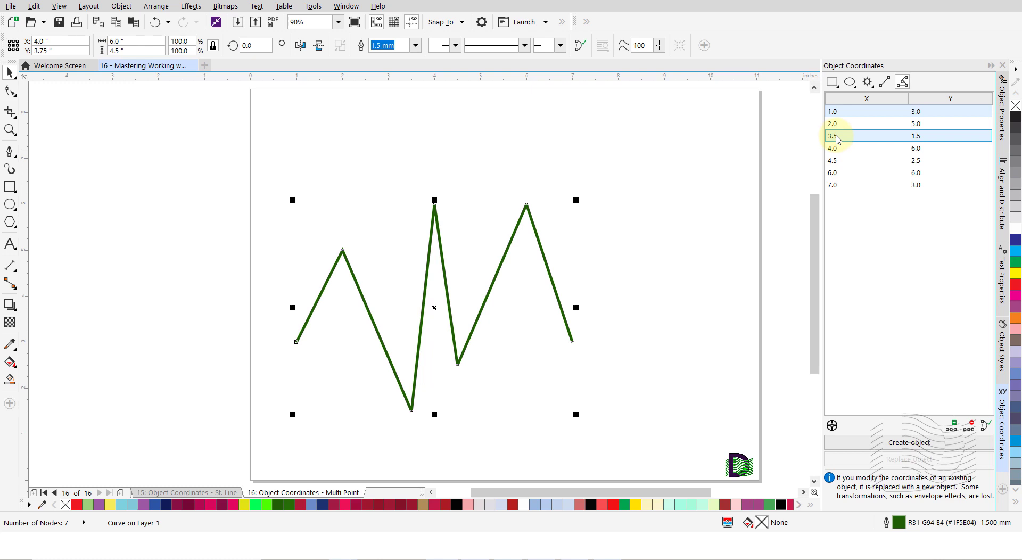
pyautogui.click(837, 138)
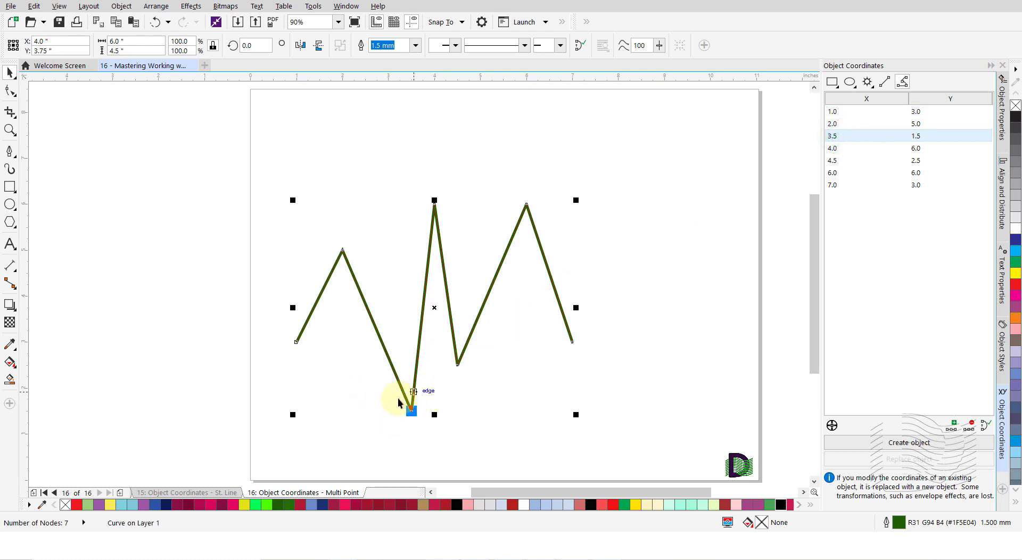
pyautogui.click(850, 137)
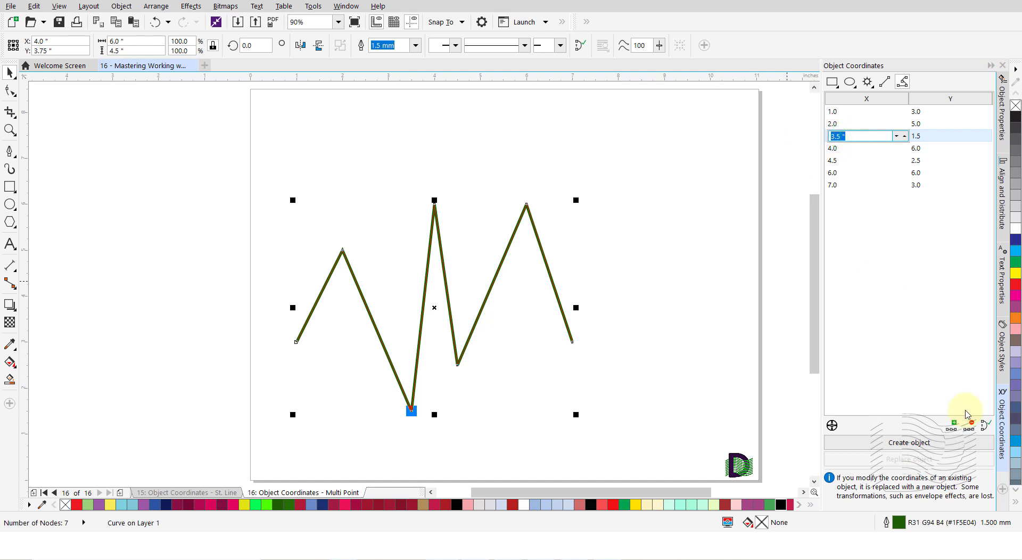
pyautogui.write('3')
pyautogui.press('Tab')
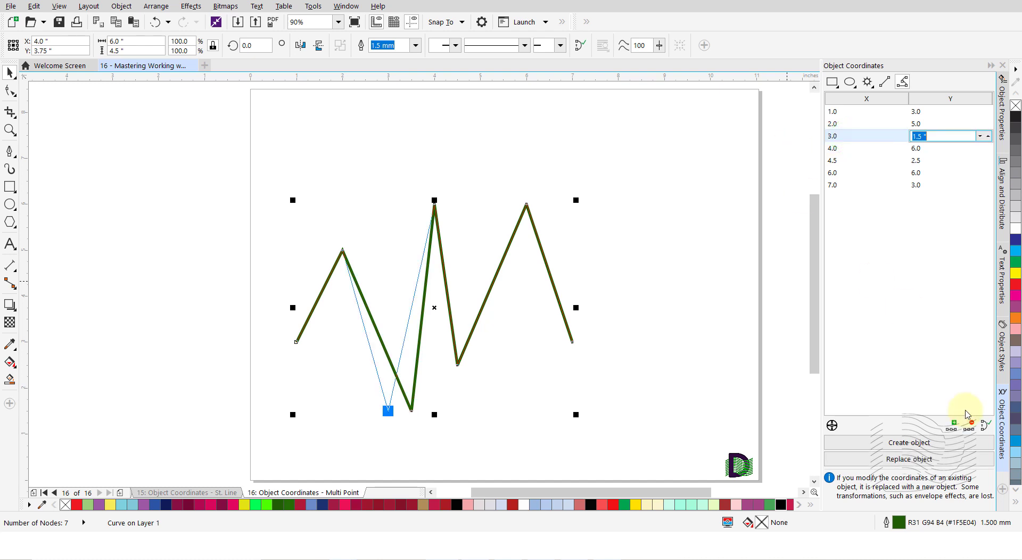
pyautogui.write('1')
pyautogui.press('Tab')
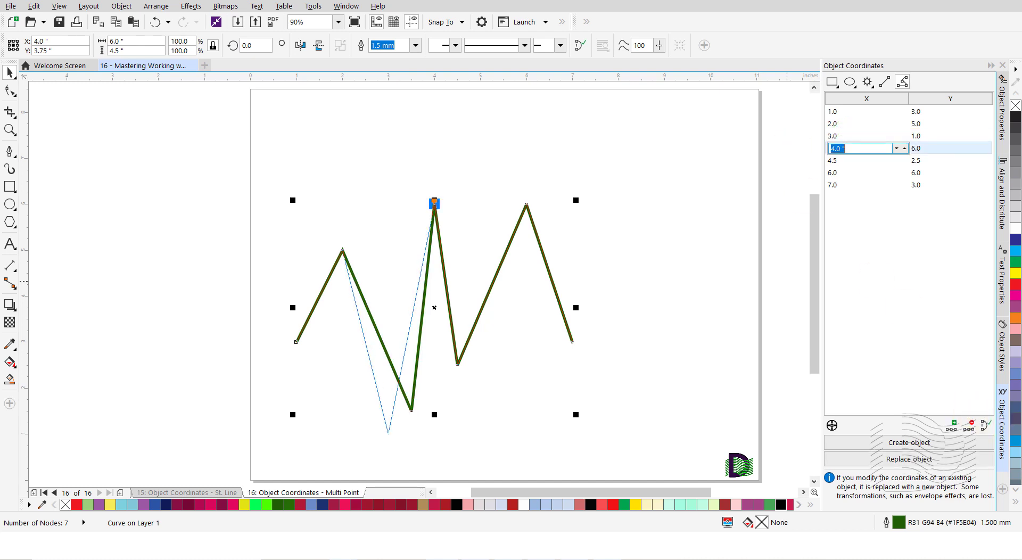
pyautogui.click(894, 460)
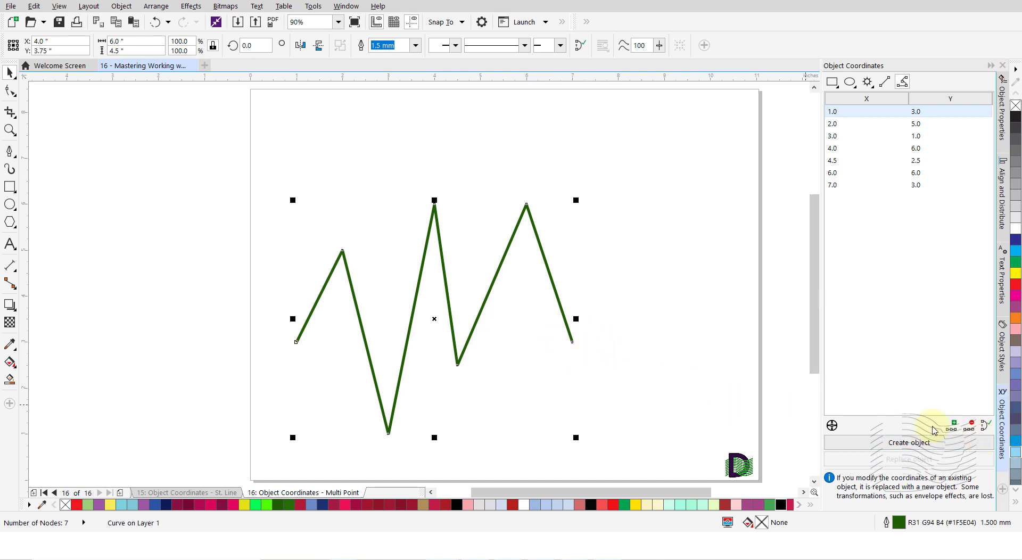
# Step: Add an eighth point at X 8.5 and Y 4.5 inches to the end of the curve and replace the original
pyautogui.click(953, 426)
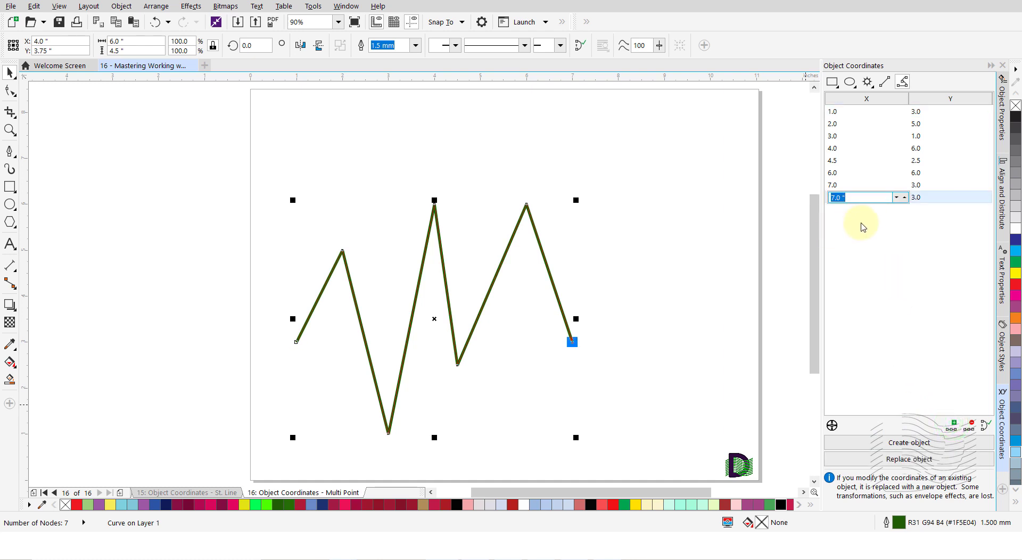
pyautogui.write('8.5')
pyautogui.press('Tab')
pyautogui.write('4.5')
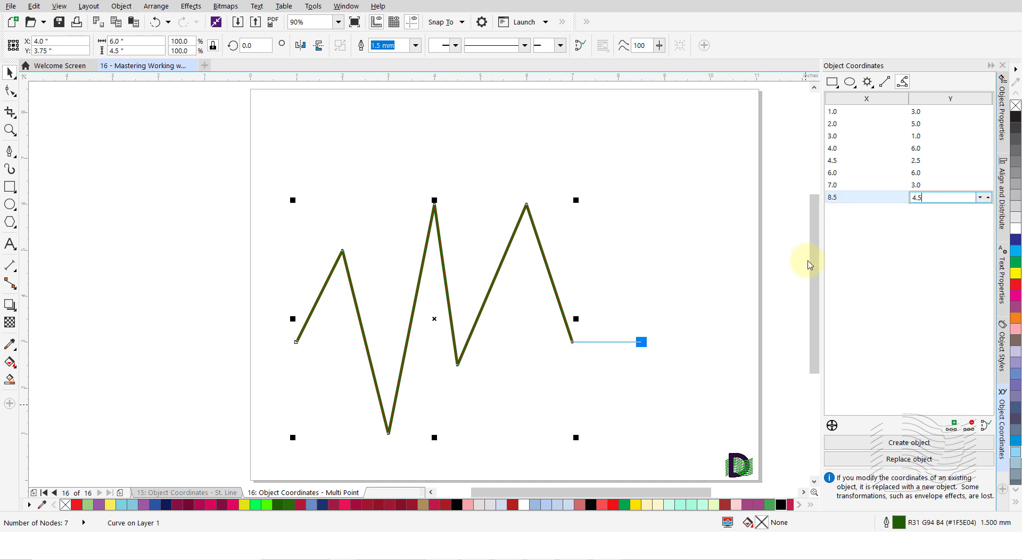
pyautogui.press('Return')
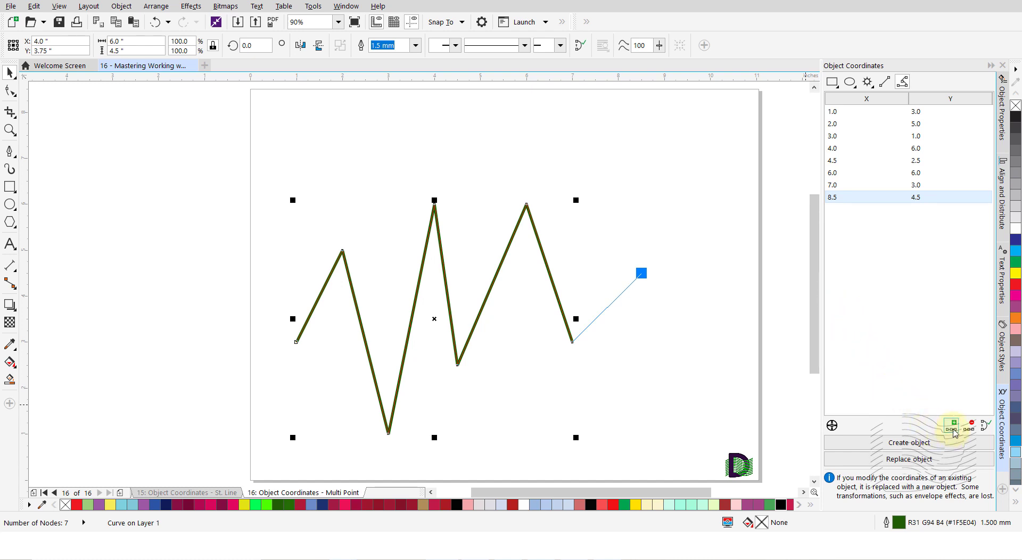
pyautogui.click(922, 460)
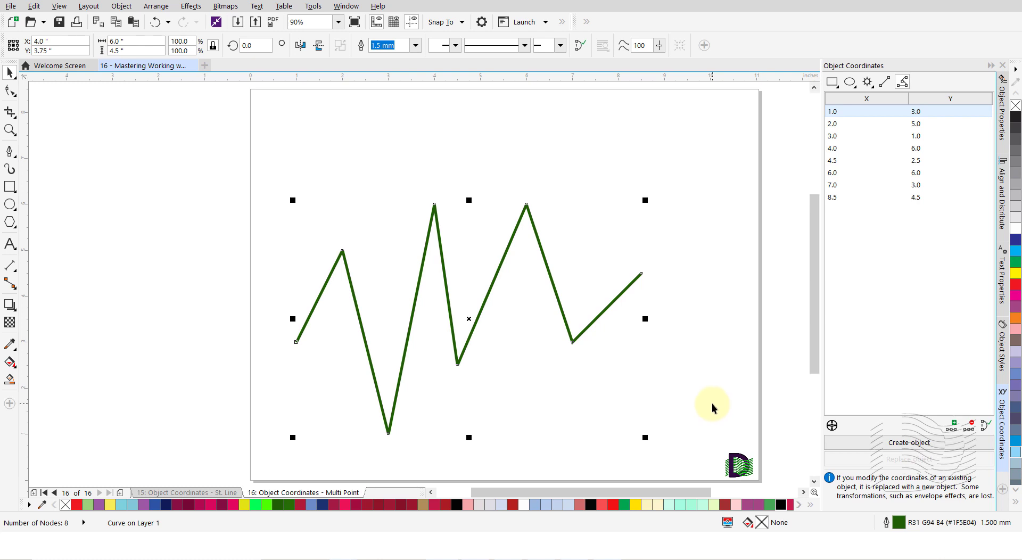
# Step: Remove the curve's seventh point, at X 7 and Y 3 inches, and replace the original curve
pyautogui.click(833, 186)
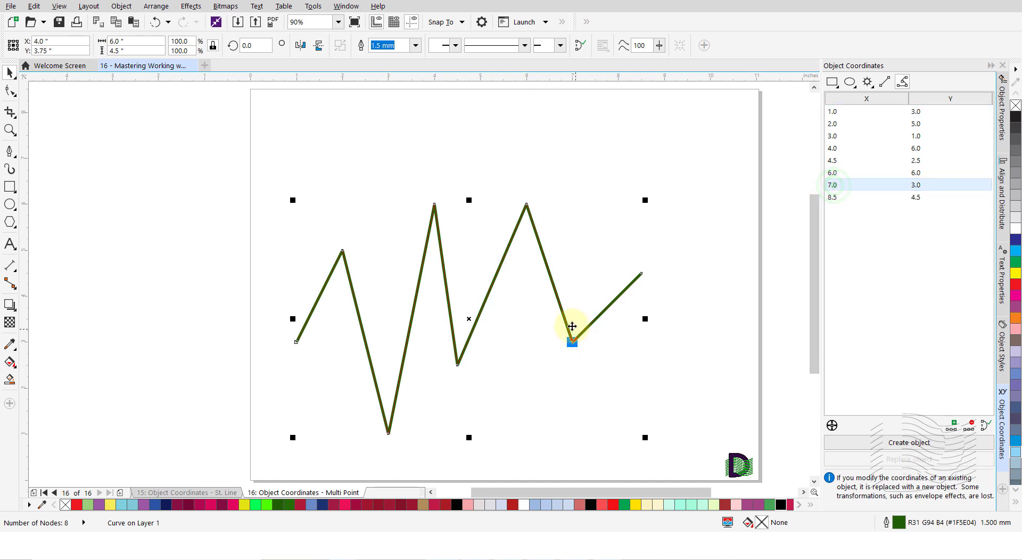
pyautogui.click(970, 426)
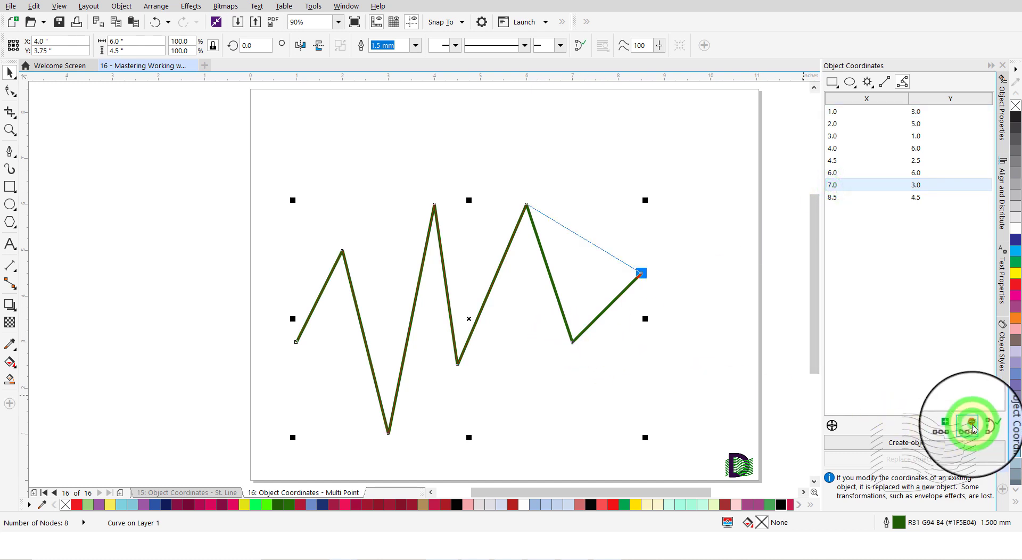
pyautogui.click(918, 460)
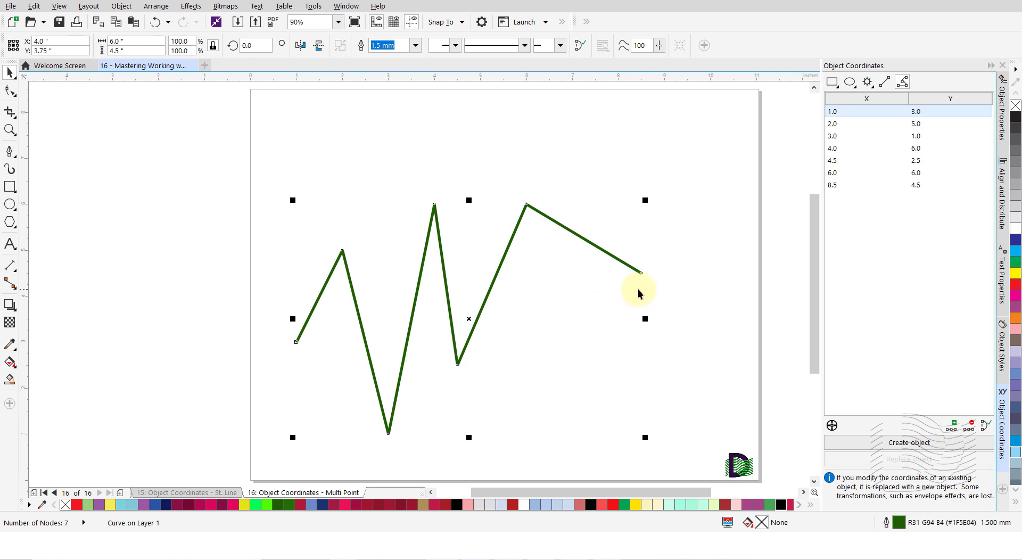
# Step: Close the multi-point curve between its last and first points, replace the original, and deselect it
pyautogui.click(985, 426)
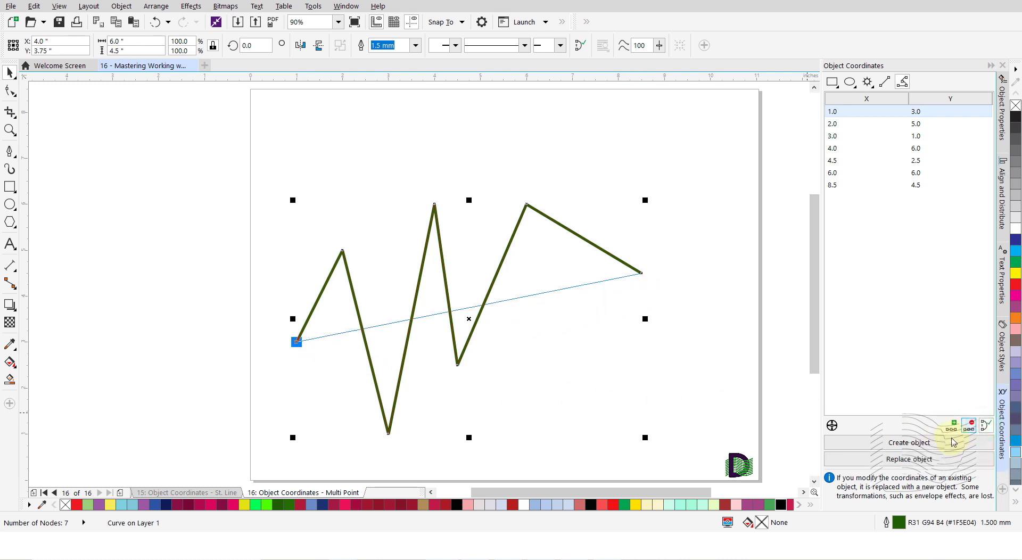
pyautogui.click(916, 460)
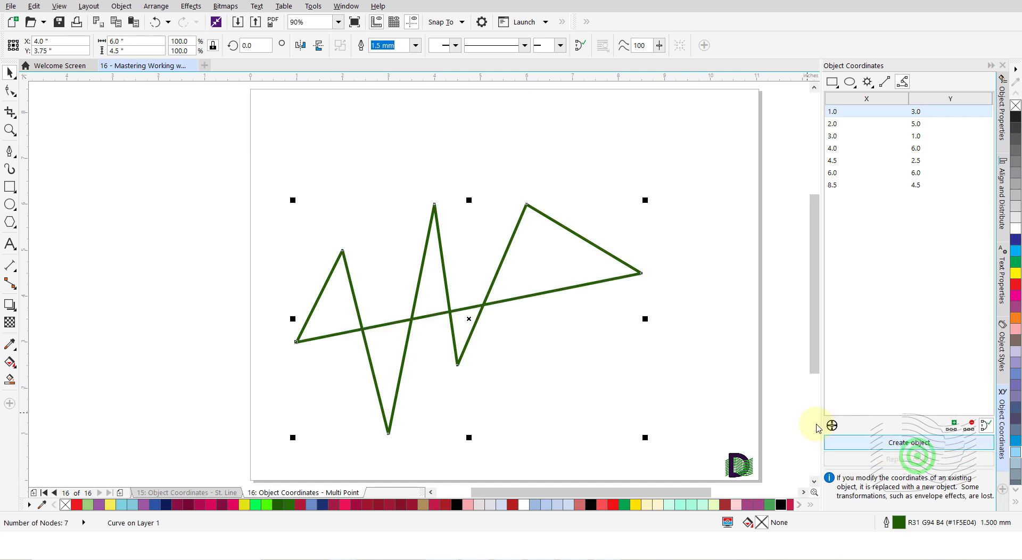
pyautogui.click(714, 368)
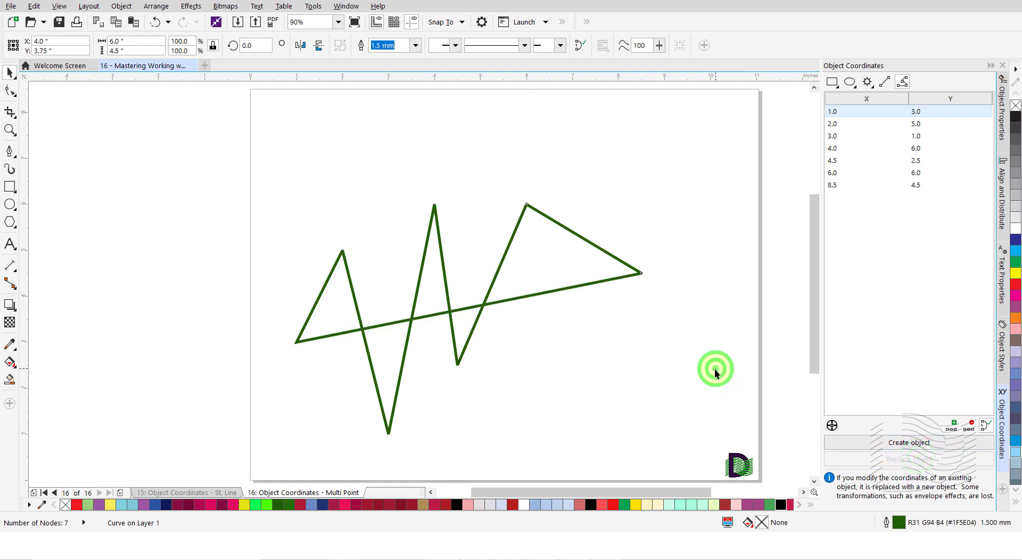